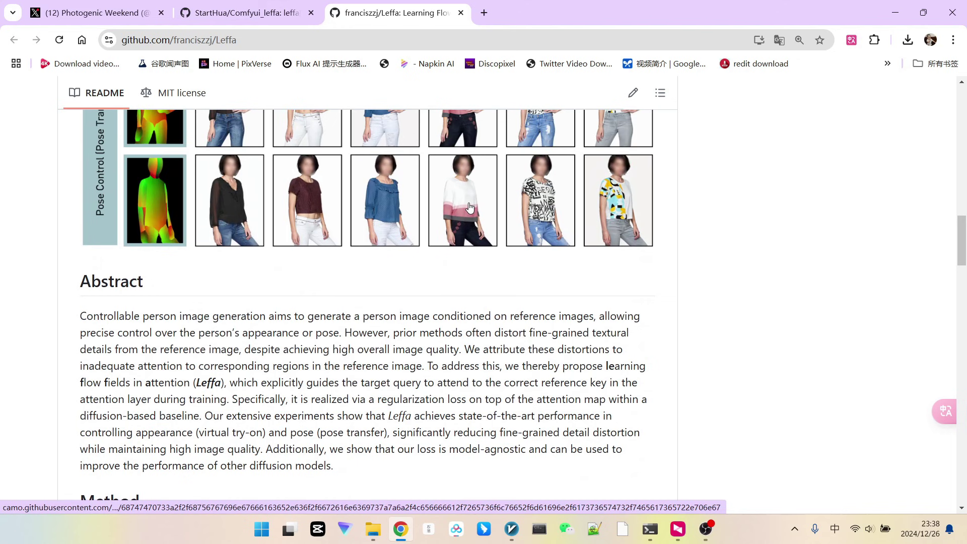
# Read through the Leffa README's abstract, method overview, qualitative result comparison and news section
pyautogui.scroll(-1, 342, 313)
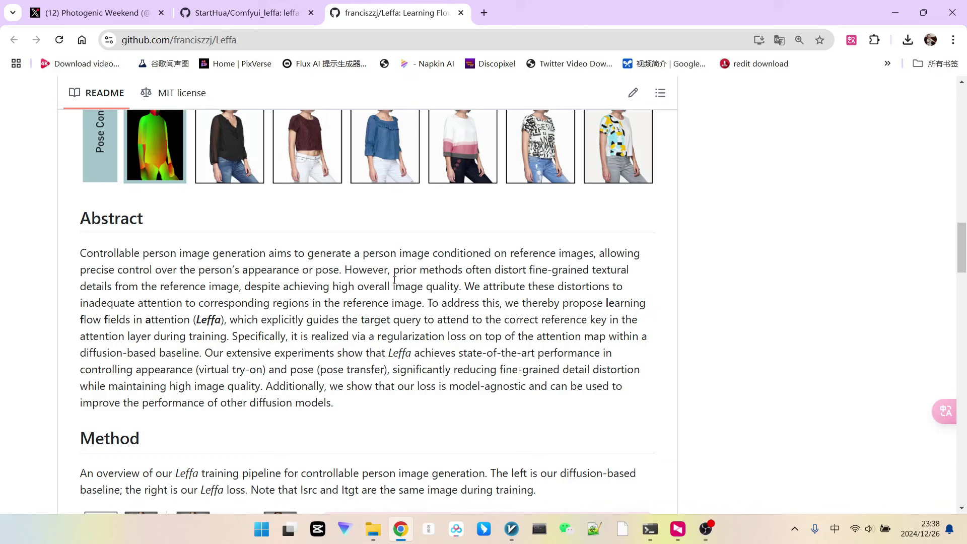
pyautogui.scroll(-1, 362, 316)
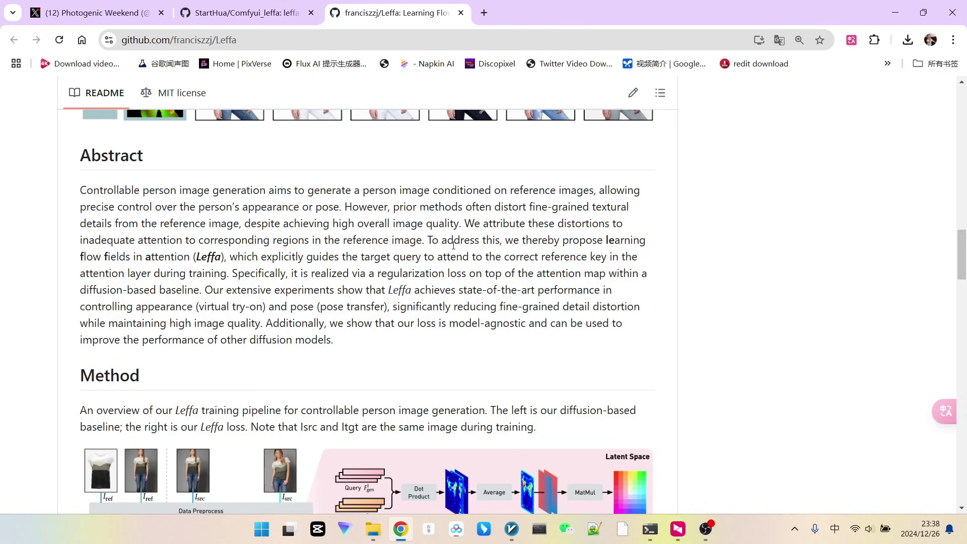
pyautogui.scroll(-2, 453, 244)
pyautogui.scroll(-9, 457, 239)
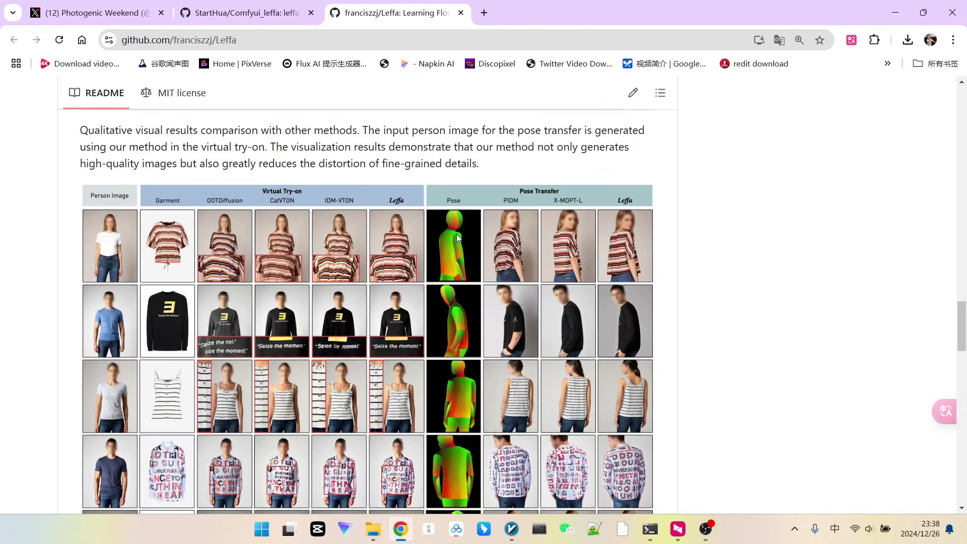
pyautogui.scroll(16, 456, 226)
pyautogui.scroll(10, 457, 222)
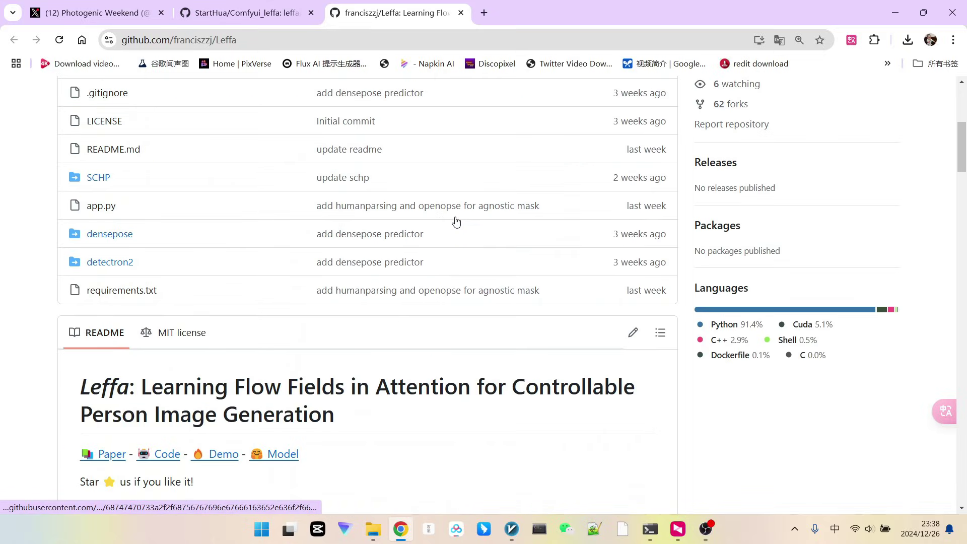
pyautogui.scroll(-6, 457, 221)
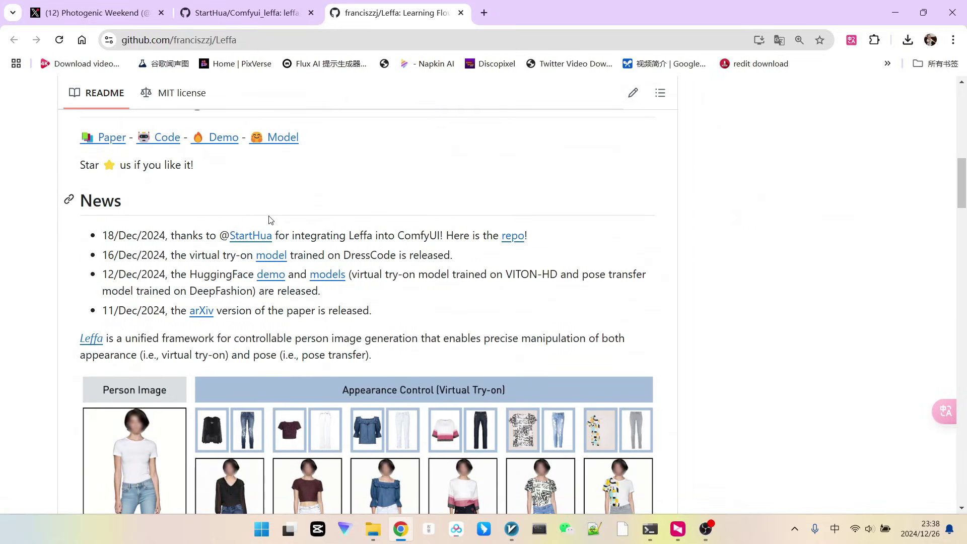
# Read the 18/Dec/2024 news entry about integrating Leffa into ComfyUI and open the repo it links to
pyautogui.doubleClick(142, 236)
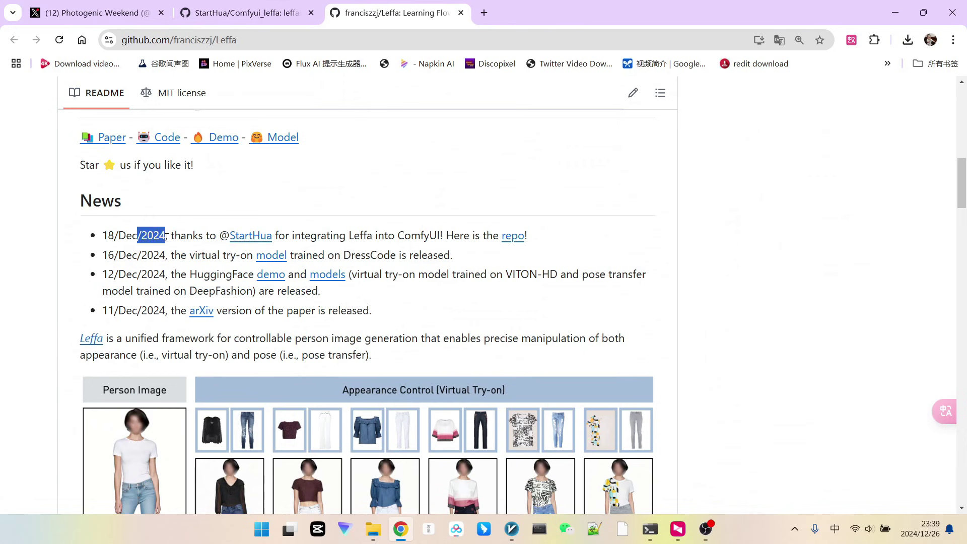
pyautogui.click(129, 237)
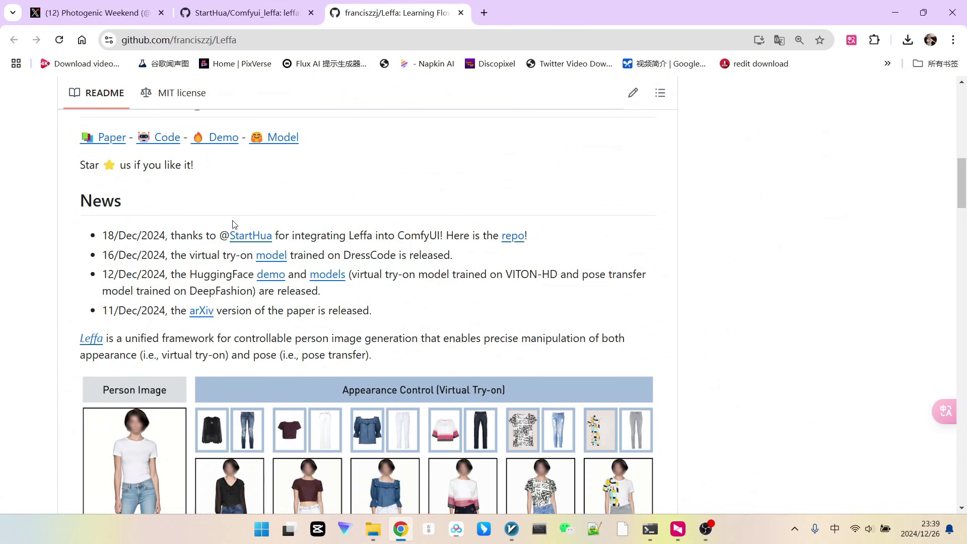
pyautogui.moveTo(350, 233); pyautogui.dragTo(376, 234)
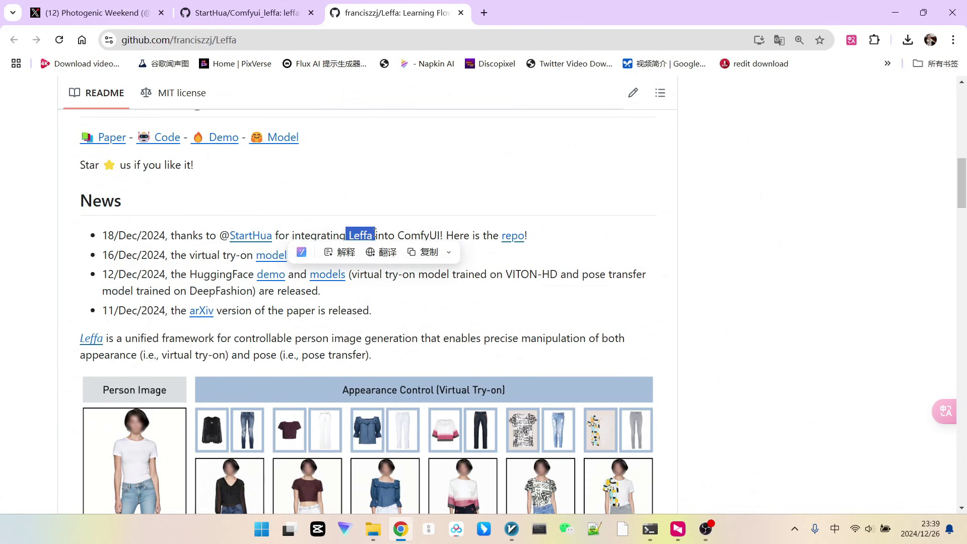
pyautogui.click(418, 229)
pyautogui.doubleClick(401, 235)
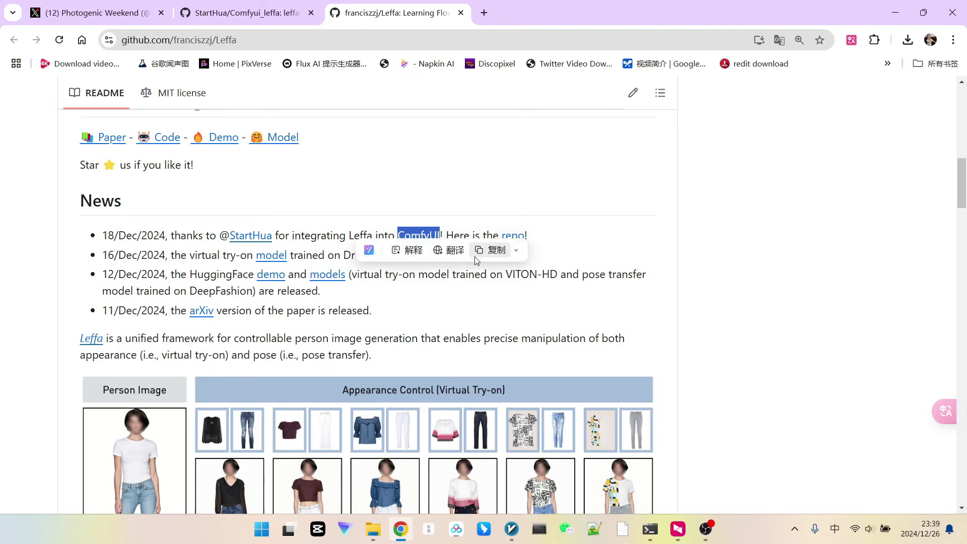
pyautogui.click(547, 235)
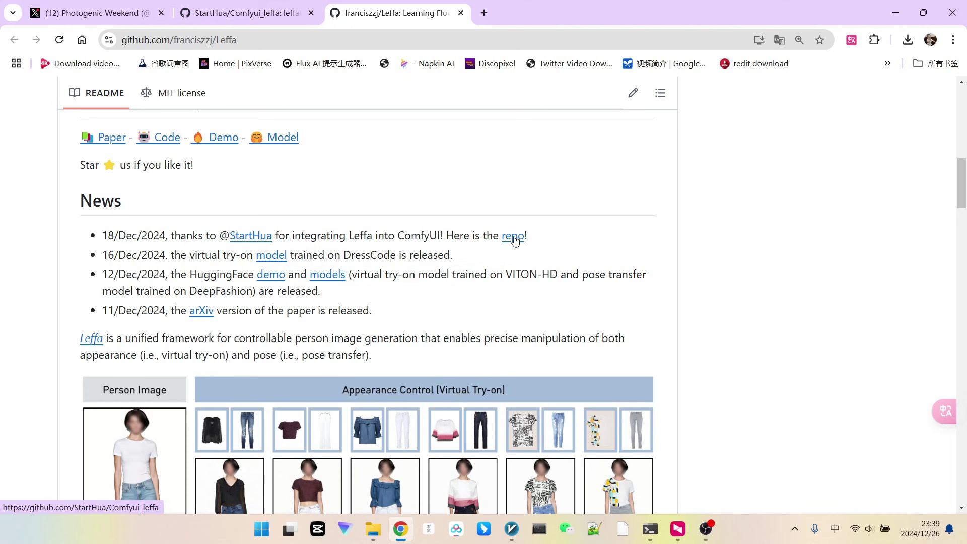
pyautogui.click(514, 240)
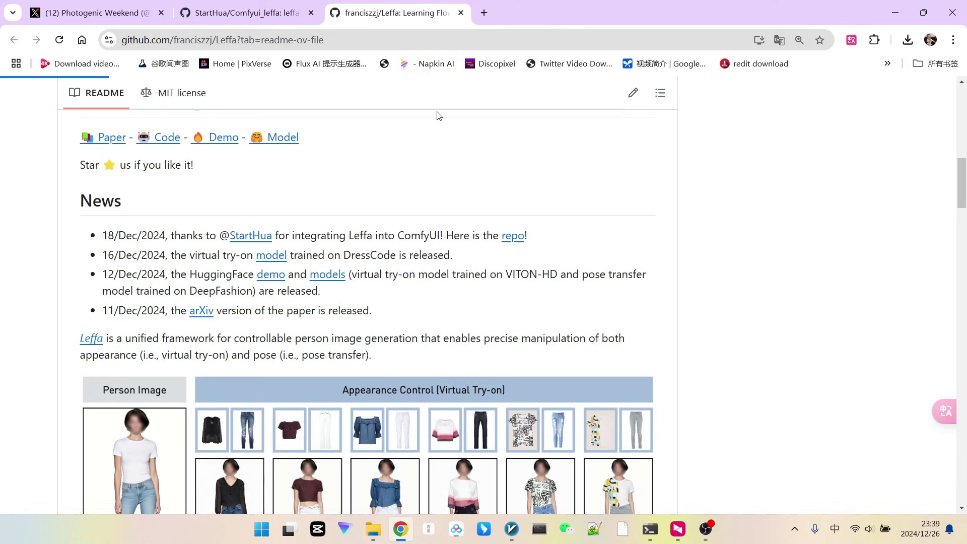
# Examine the workflow.png example in the Comfyui_leffa README, from the input and garment images down to the connected nodes
pyautogui.scroll(-7, 393, 108)
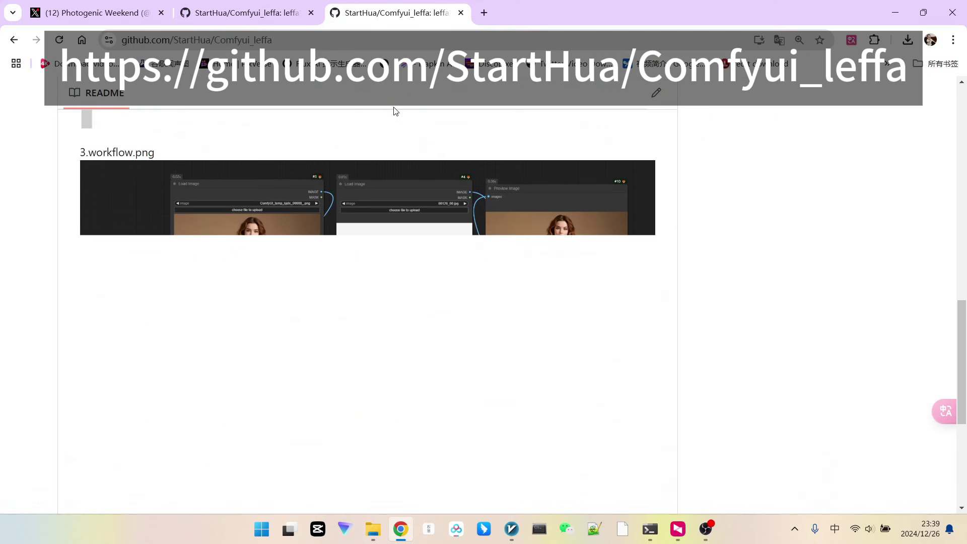
pyautogui.scroll(4, 420, 189)
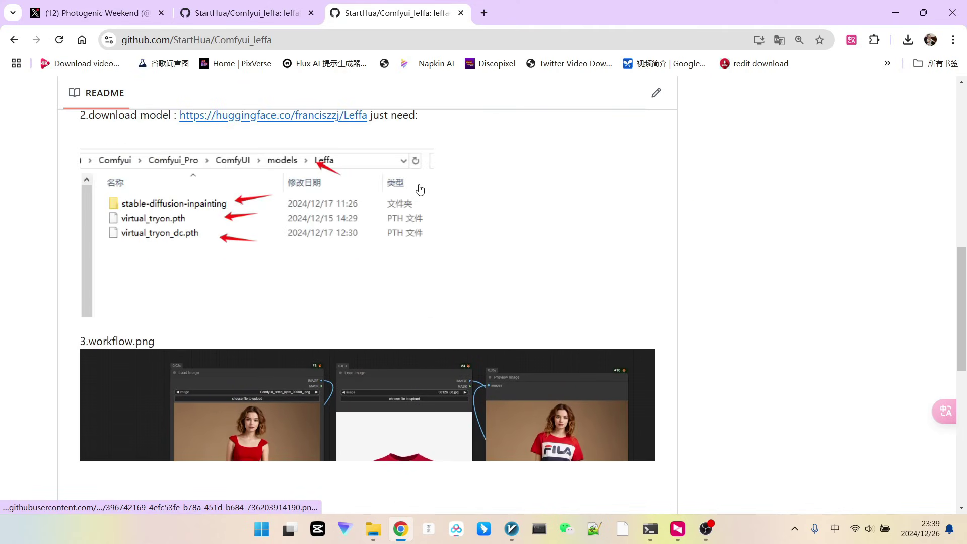
pyautogui.scroll(-4, 420, 189)
pyautogui.scroll(3, 419, 186)
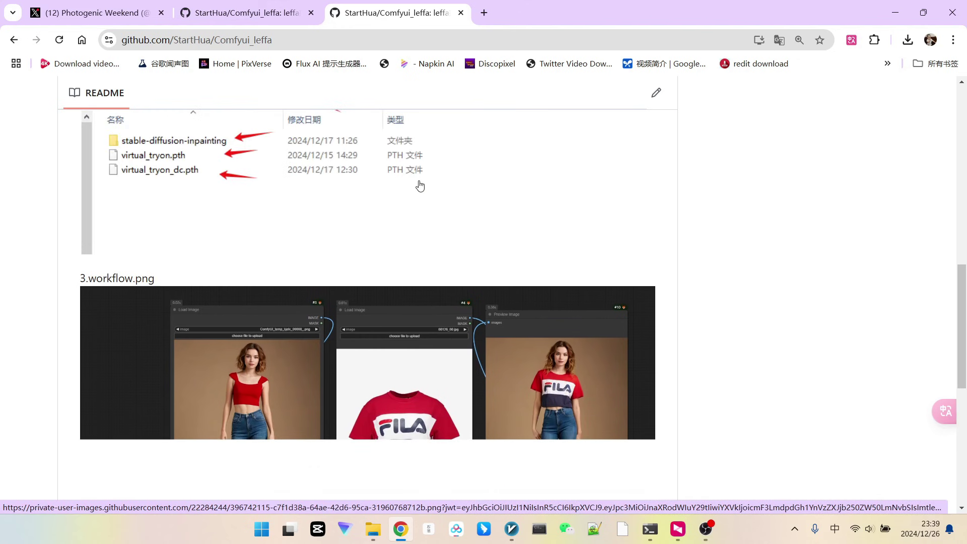
pyautogui.scroll(-3, 419, 186)
pyautogui.scroll(2, 420, 181)
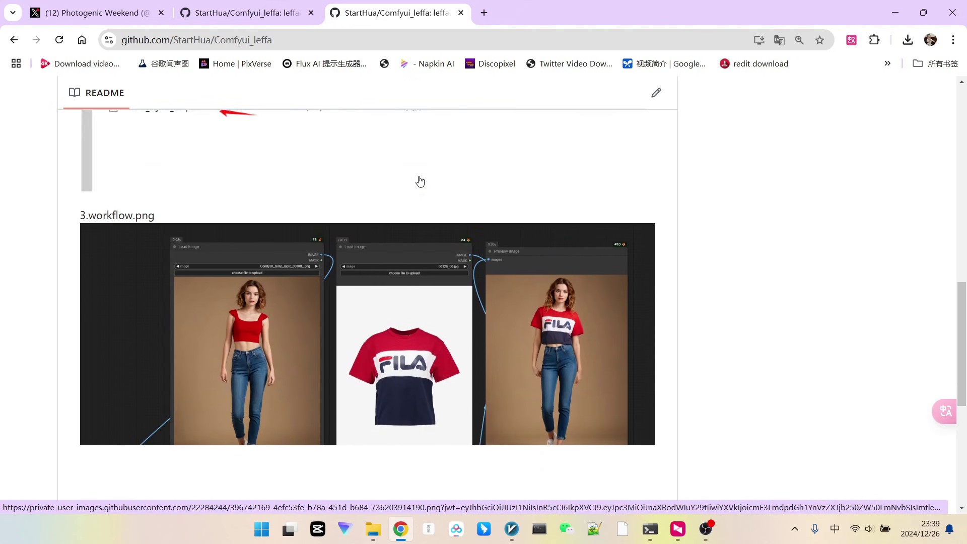
pyautogui.scroll(-3, 420, 182)
pyautogui.scroll(2, 420, 182)
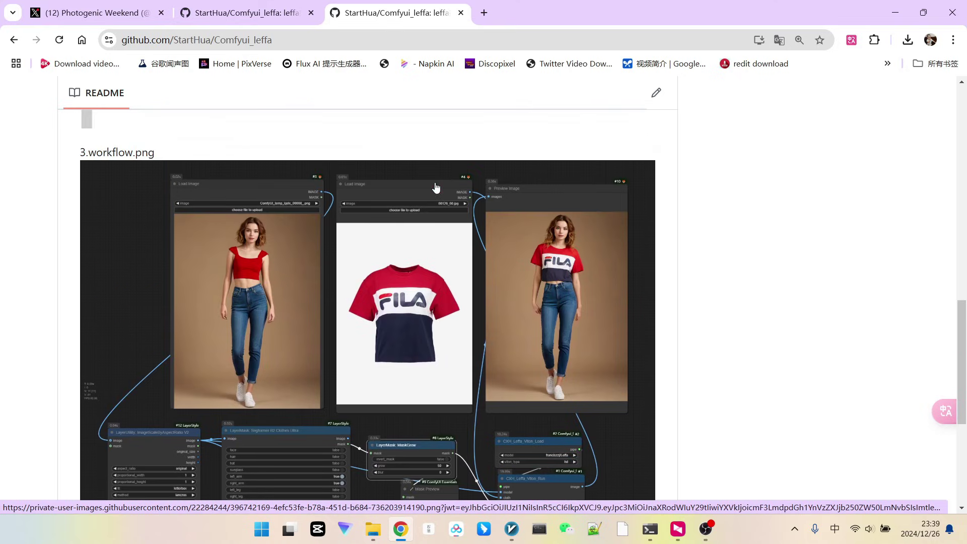
pyautogui.scroll(1, 427, 228)
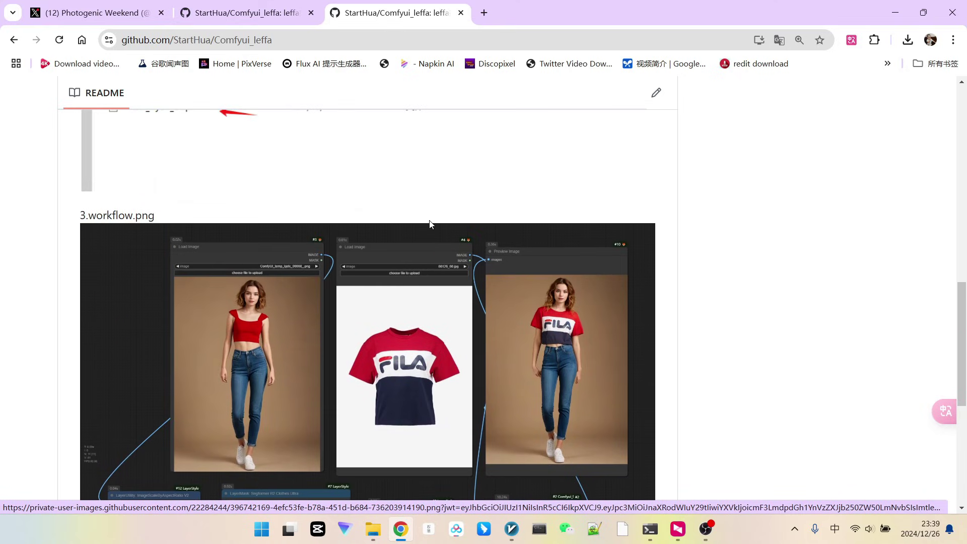
pyautogui.scroll(3, 432, 209)
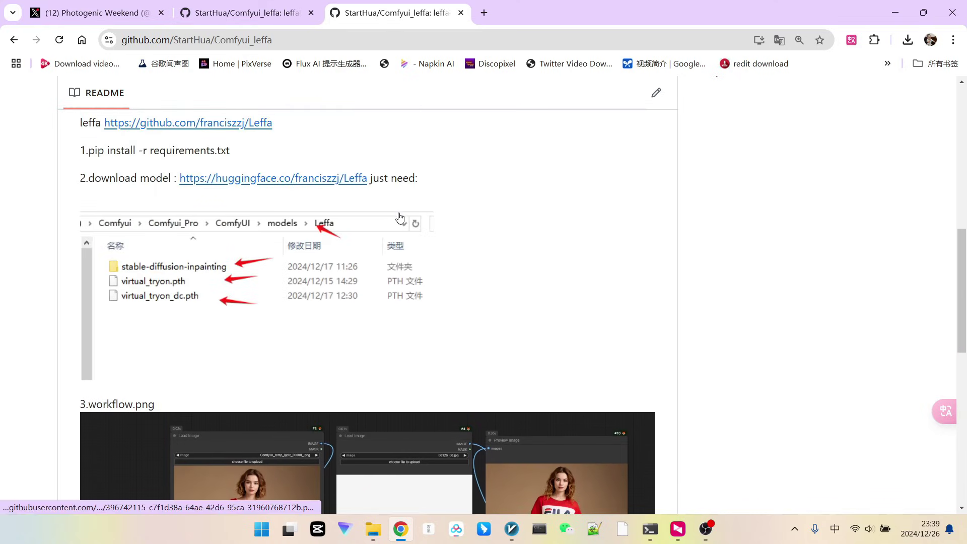
pyautogui.scroll(-8, 409, 219)
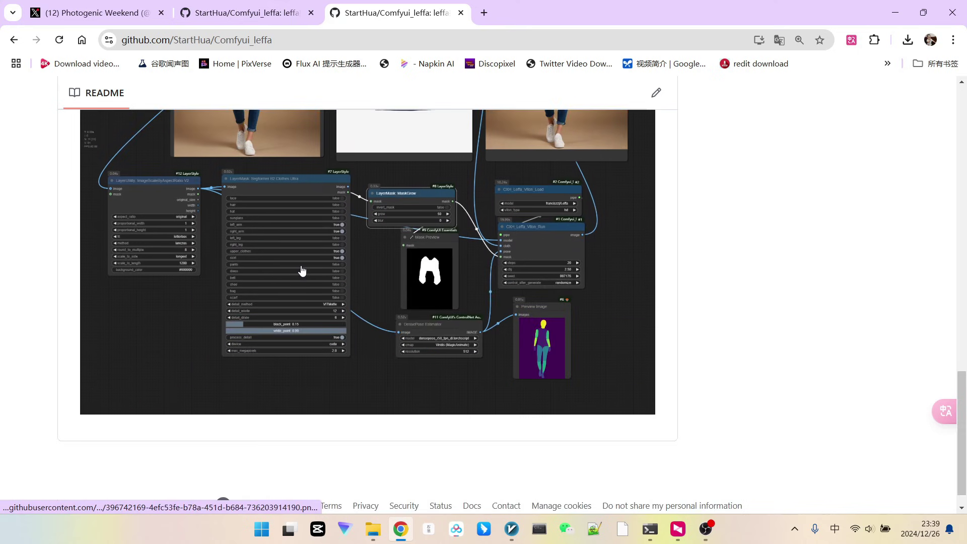
pyautogui.scroll(3, 301, 262)
pyautogui.scroll(4, 301, 244)
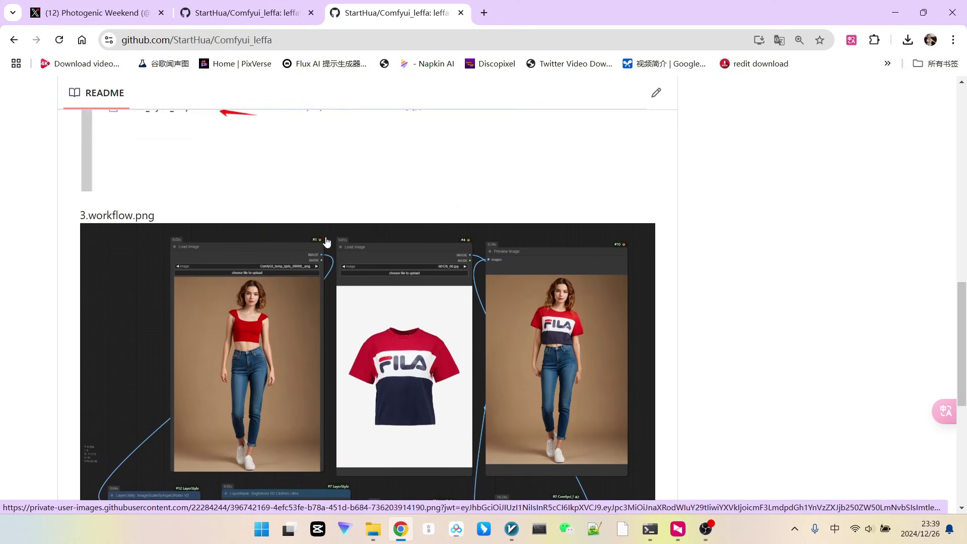
# Review the Comfyui_leffa file list and README setup steps, including the requirements.txt install command and the model files needed in models/Leffa
pyautogui.scroll(5, 383, 224)
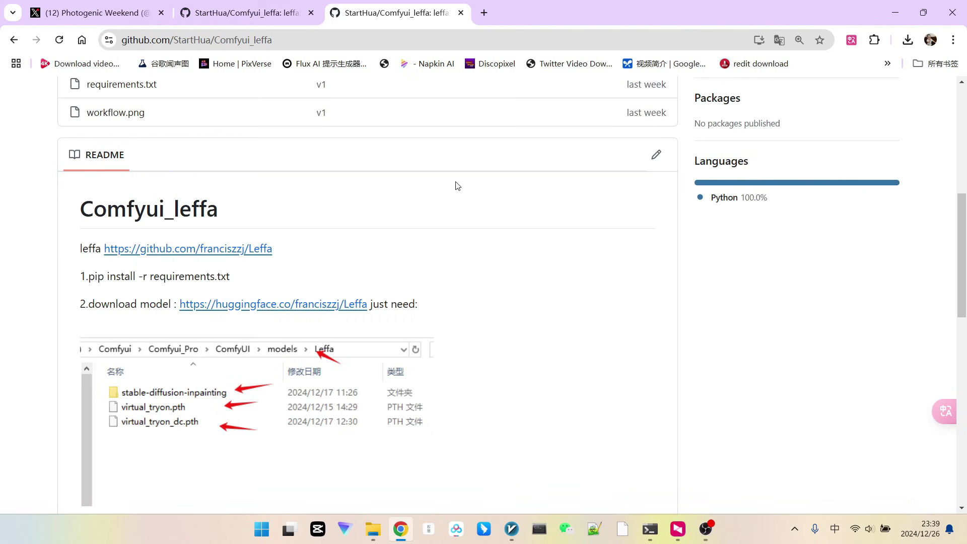
pyautogui.scroll(5, 436, 181)
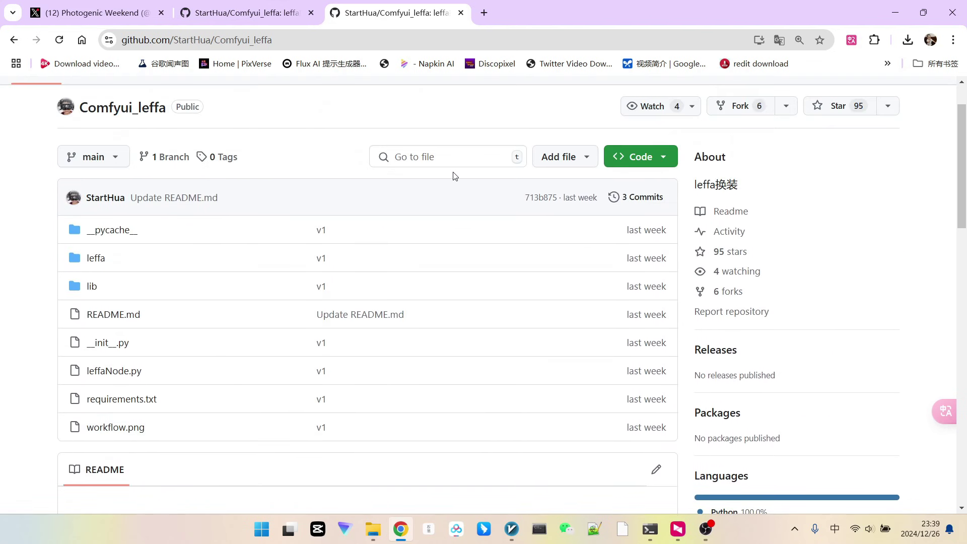
pyautogui.scroll(-4, 383, 247)
pyautogui.scroll(-3, 396, 235)
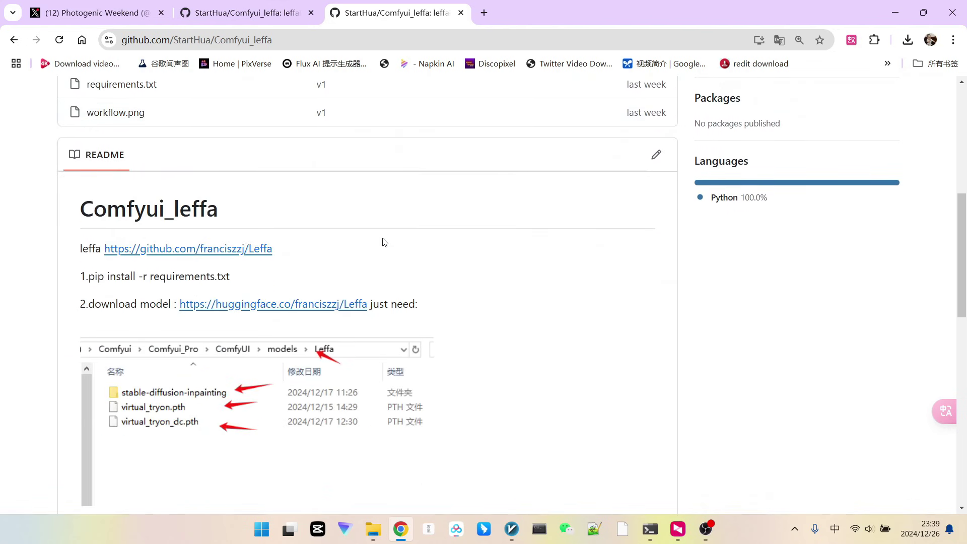
pyautogui.moveTo(109, 277); pyautogui.dragTo(225, 276)
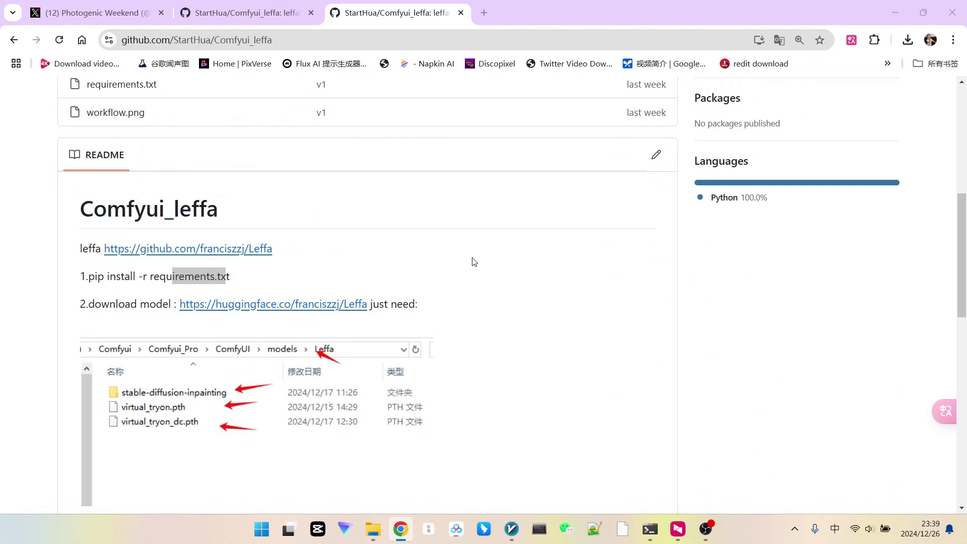
pyautogui.scroll(-3, 478, 245)
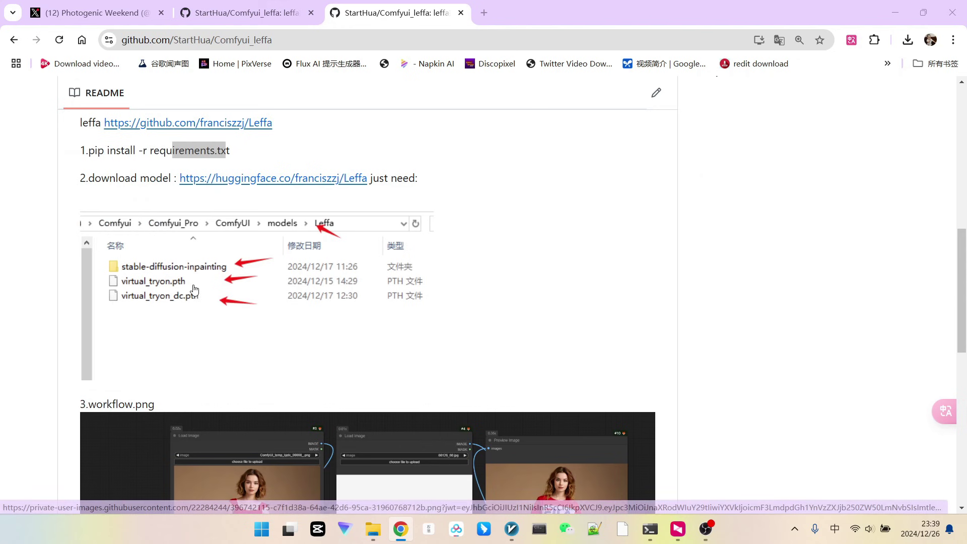
pyautogui.scroll(-10, 373, 286)
pyautogui.scroll(15, 546, 327)
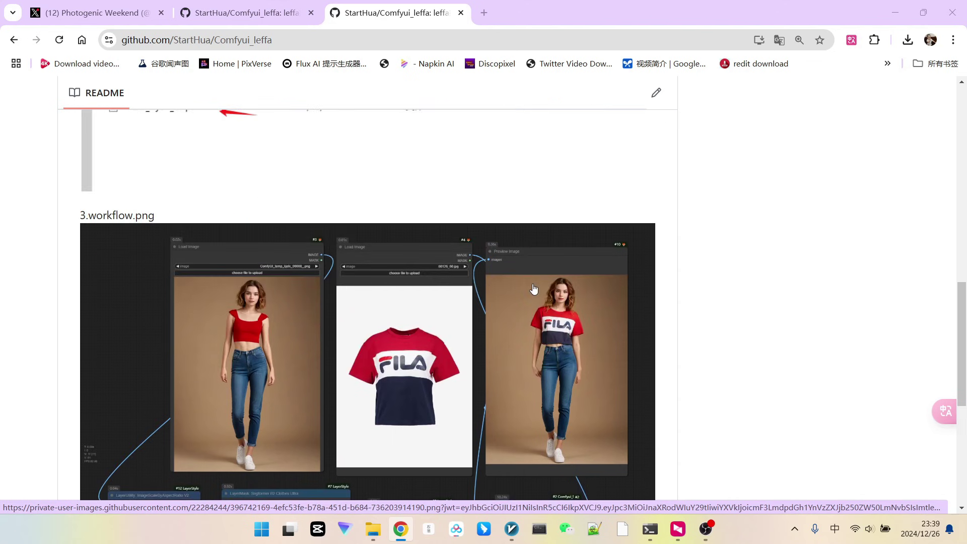
pyautogui.scroll(-1, 485, 288)
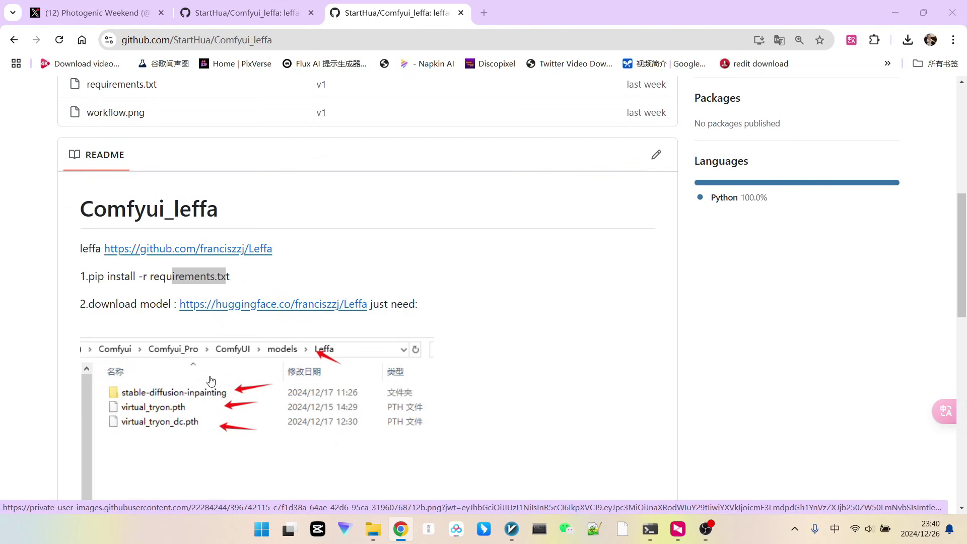
pyautogui.scroll(-2, 213, 358)
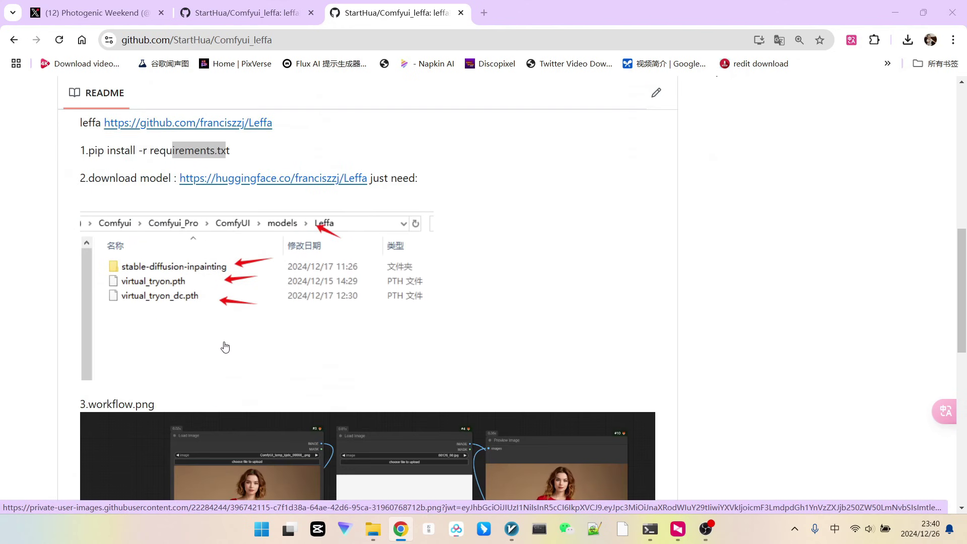
pyautogui.scroll(1, 225, 346)
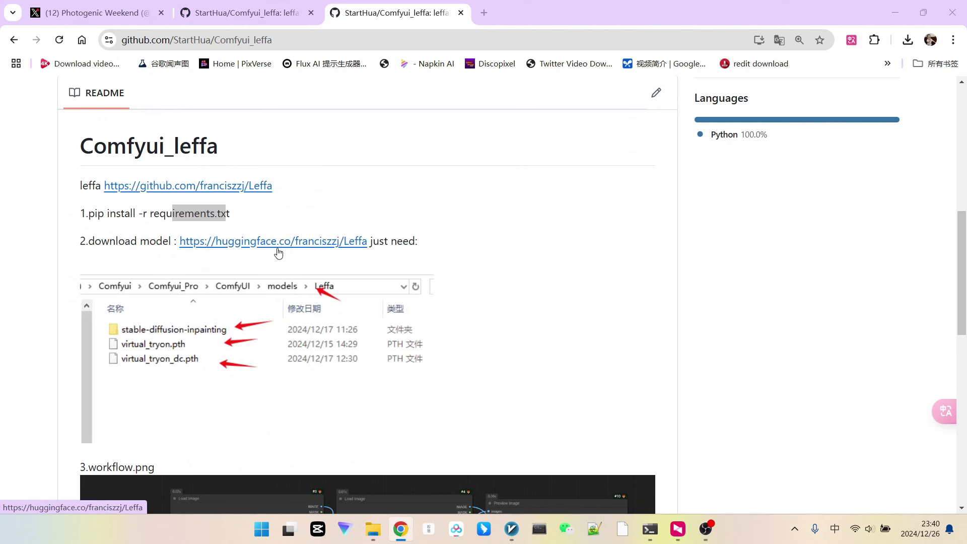
# Open the Leffa model files on Hugging Face from the README and check the scheduler and unet subfolders of stable-diffusion-inpainting
pyautogui.click(294, 244)
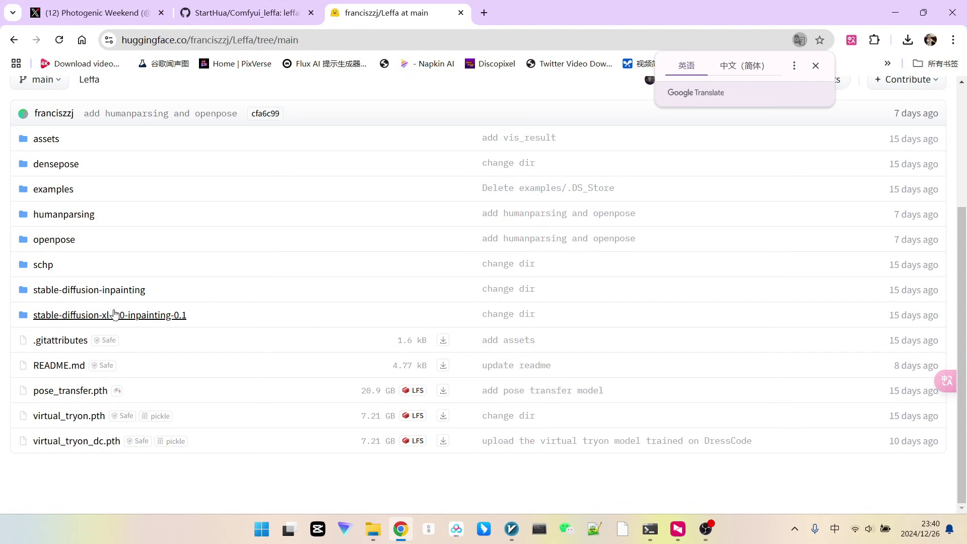
pyautogui.click(126, 290)
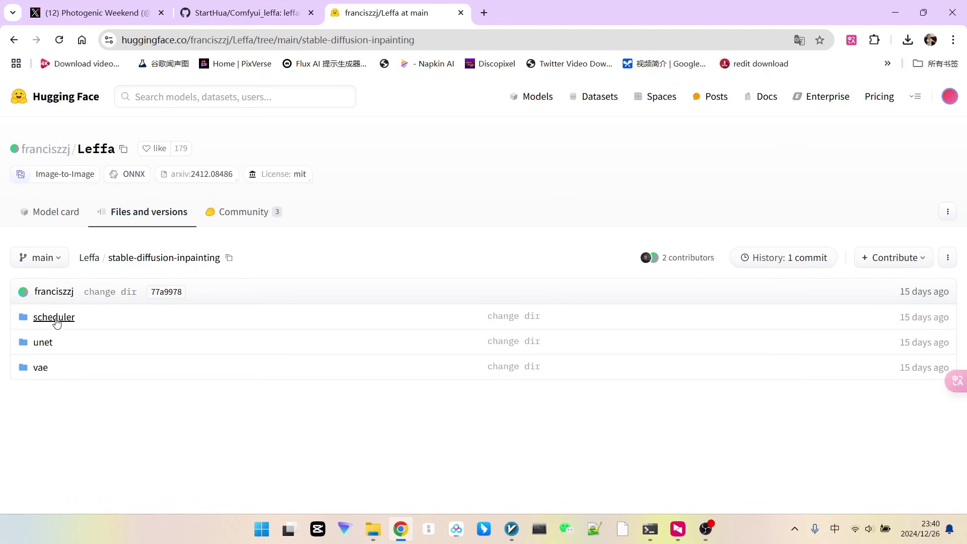
pyautogui.click(69, 323)
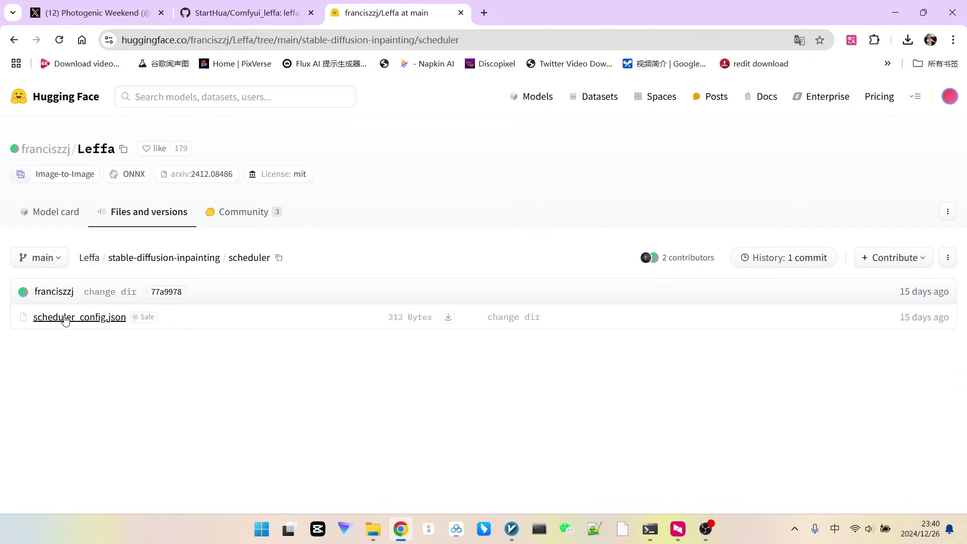
pyautogui.click(15, 41)
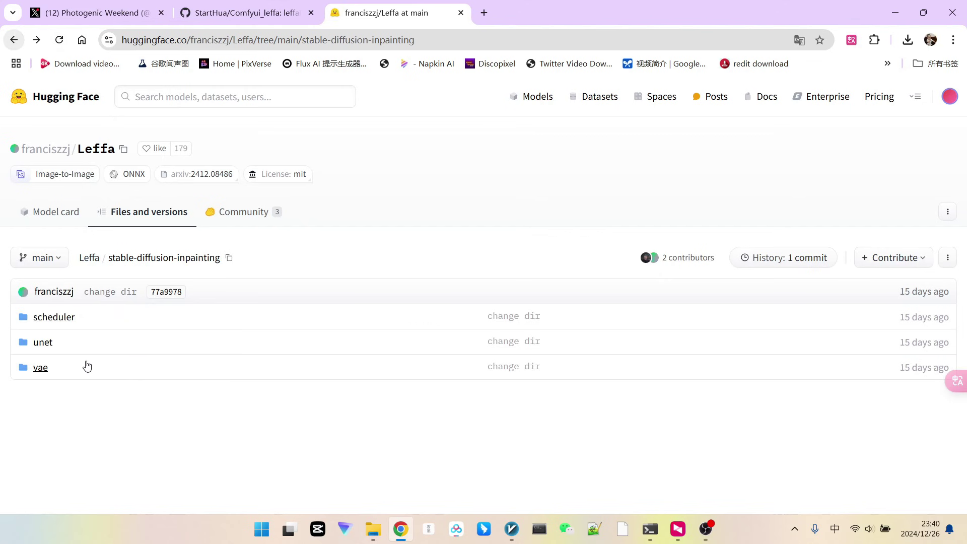
pyautogui.click(125, 354)
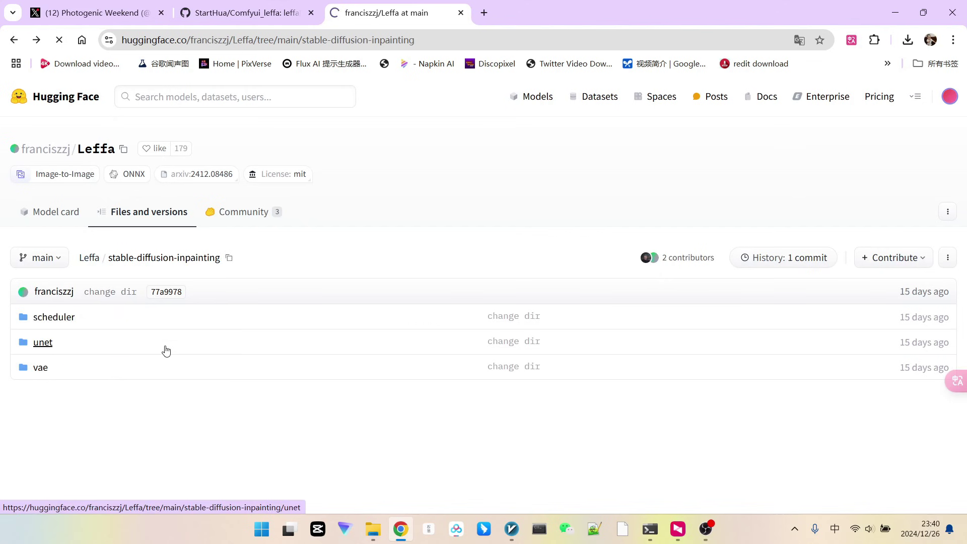
pyautogui.click(14, 39)
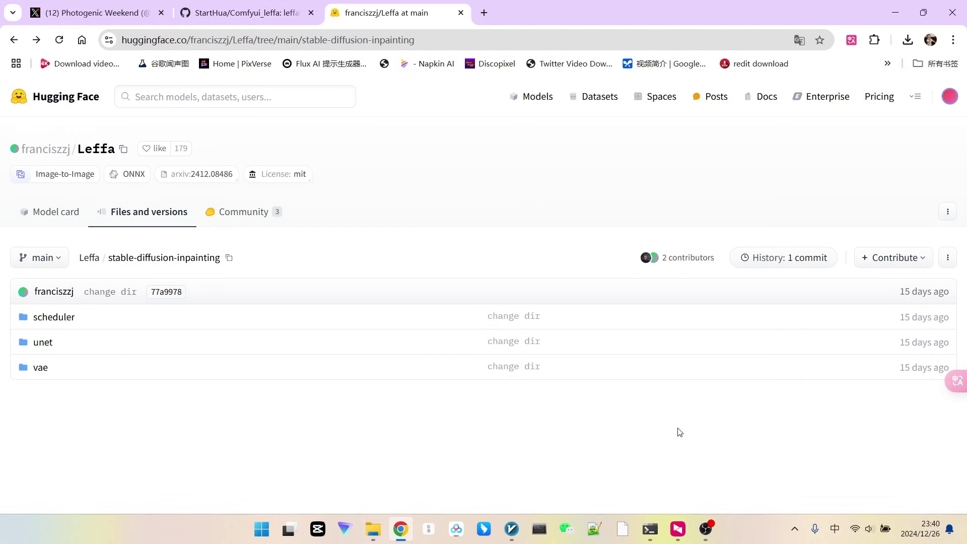
# Switch to File Explorer, open the leffa folder inside ComfyUI's models folder, and check the virtual_tryon.pth and virtual_tryon_dc.pth files
pyautogui.moveTo(678, 529)
pyautogui.click(699, 477)
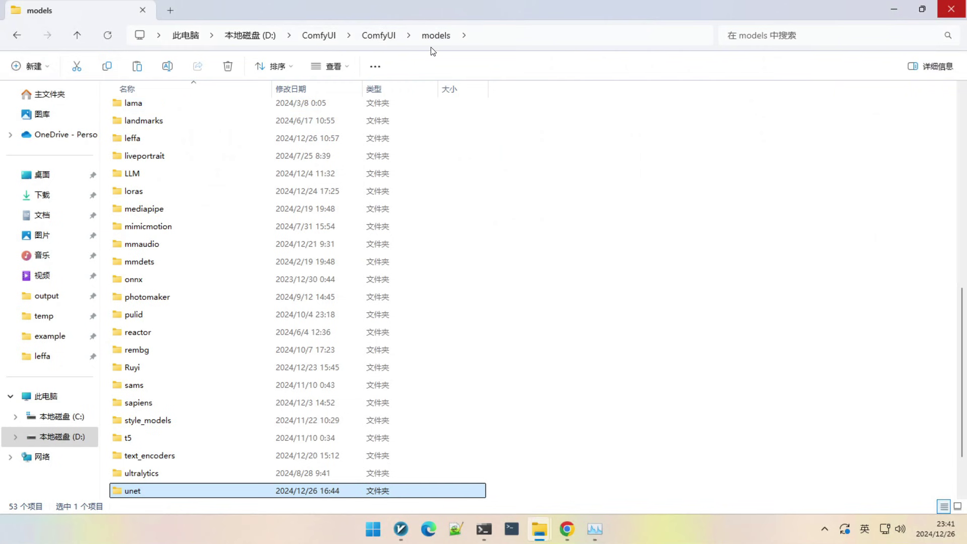
pyautogui.scroll(-2, 414, 239)
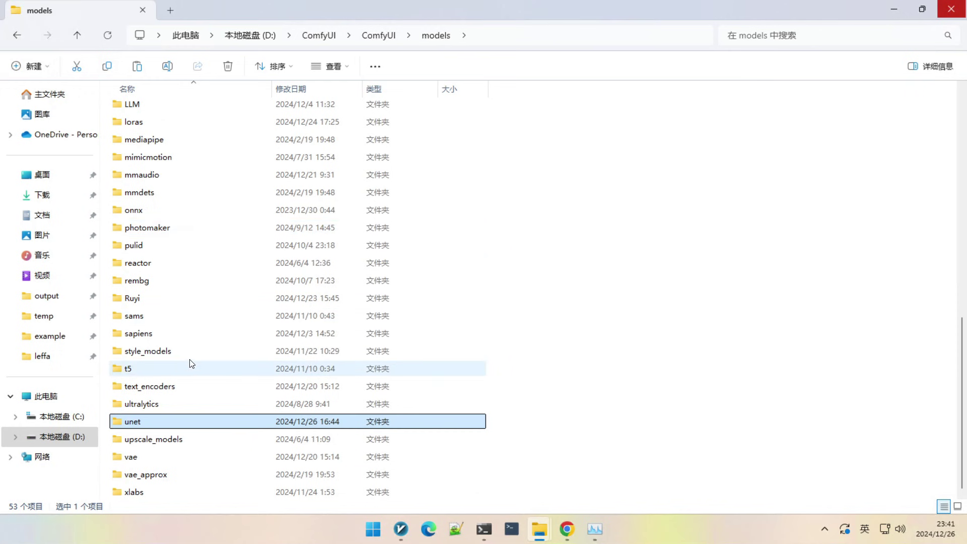
pyautogui.scroll(1, 190, 357)
pyautogui.doubleClick(167, 101)
pyautogui.click(166, 137)
pyautogui.click(167, 144)
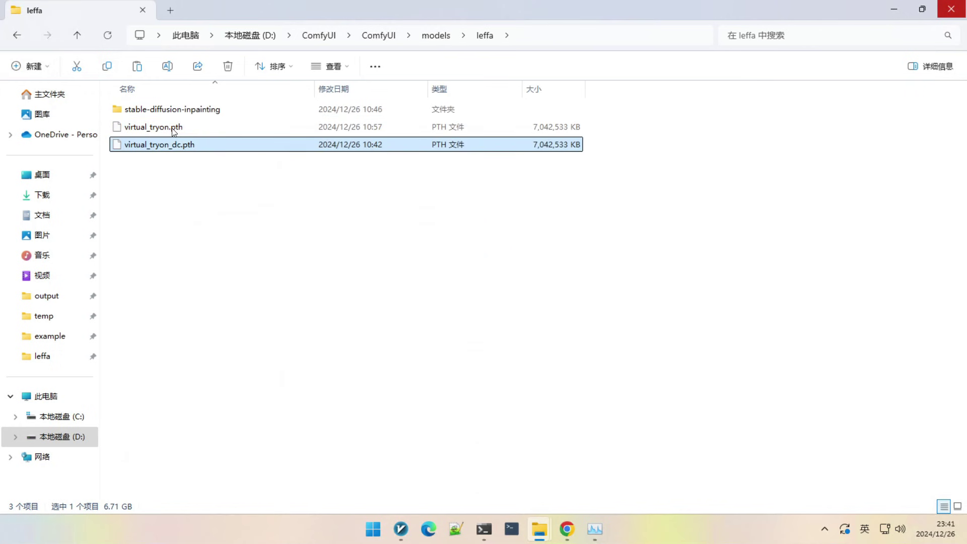
# Check the local stable-diffusion-inpainting folder through its scheduler, unet and vae subfolders, and return to the leffa folder
pyautogui.doubleClick(176, 110)
pyautogui.click(144, 128)
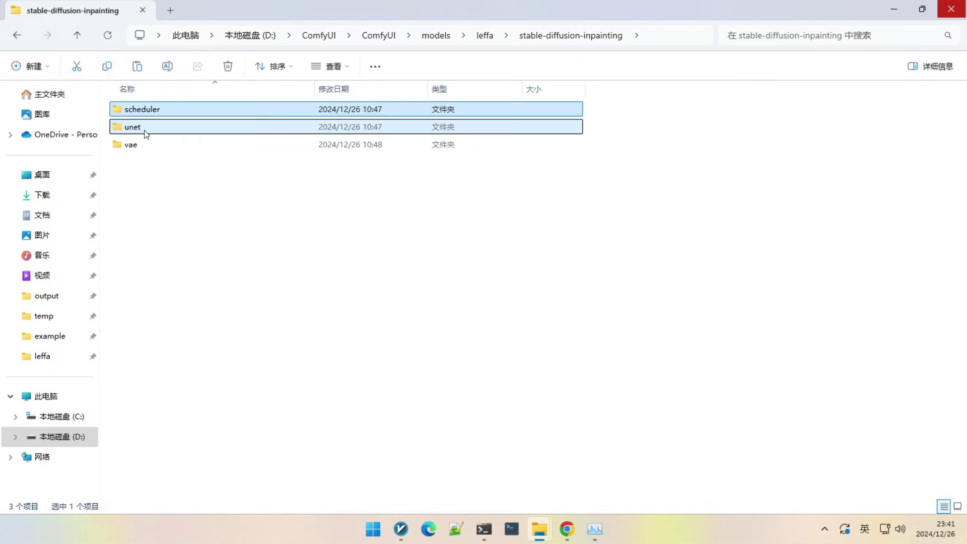
pyautogui.click(163, 146)
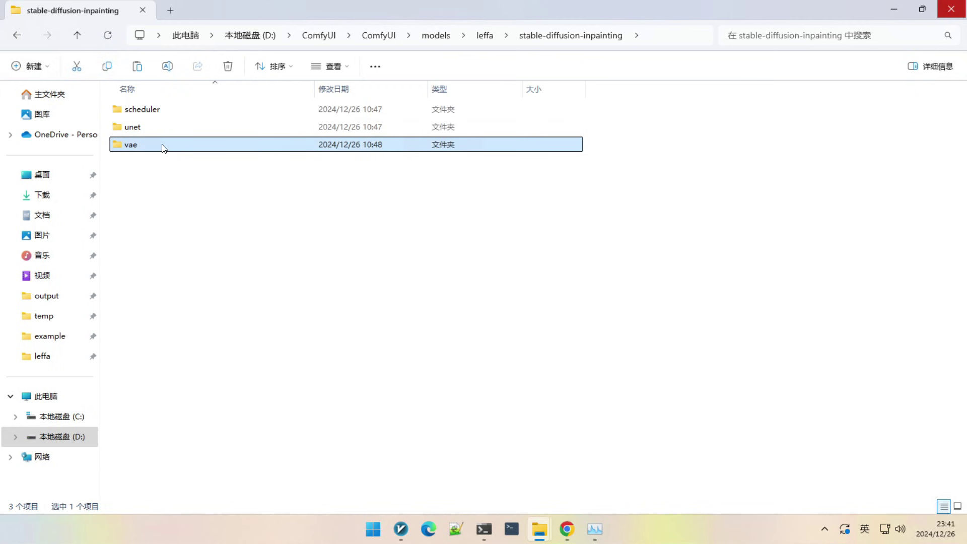
pyautogui.doubleClick(151, 110)
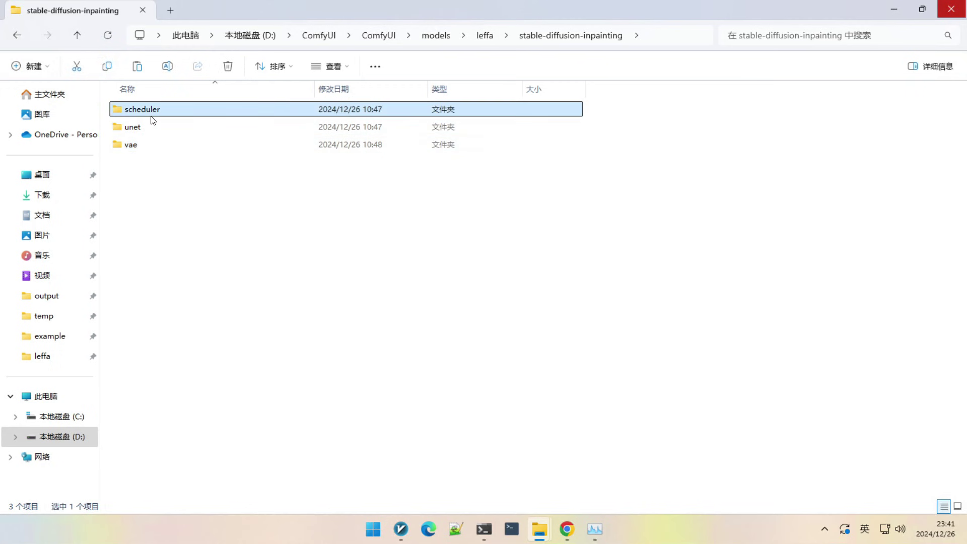
pyautogui.click(550, 36)
pyautogui.doubleClick(149, 141)
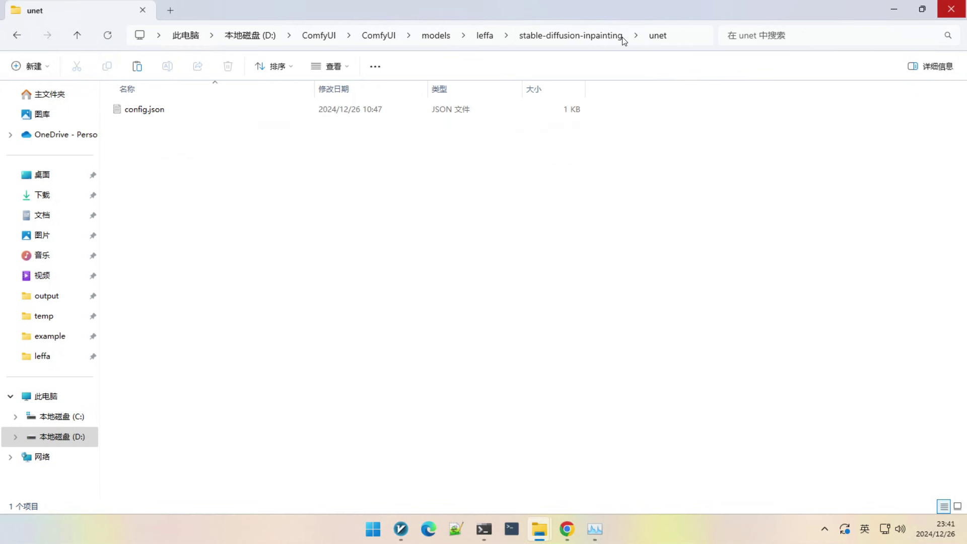
pyautogui.click(593, 37)
pyautogui.doubleClick(148, 145)
pyautogui.click(565, 36)
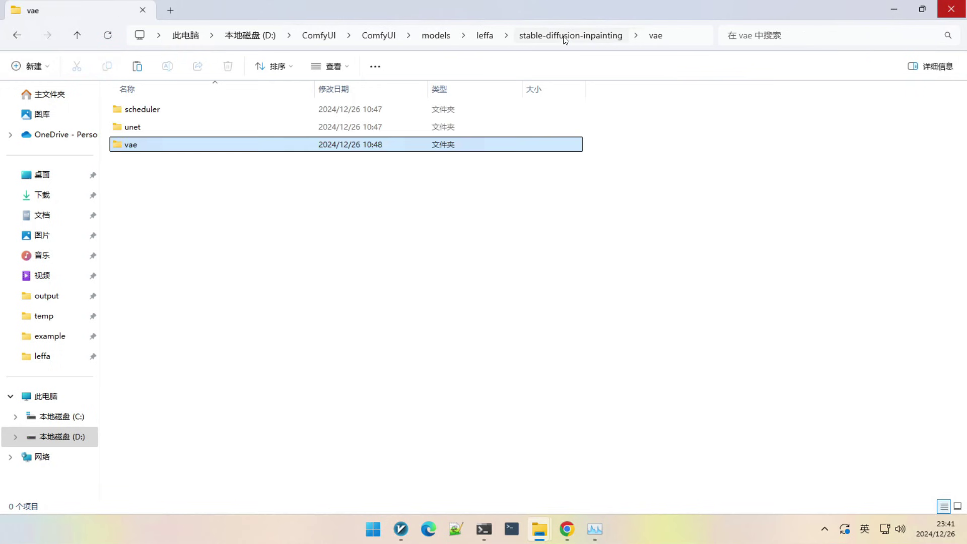
pyautogui.click(483, 36)
pyautogui.click(458, 211)
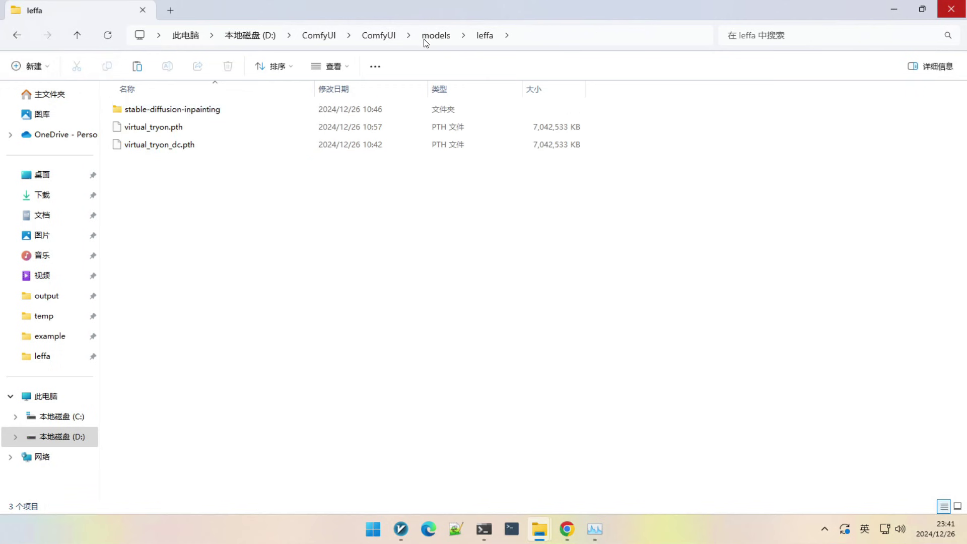
# Open the Comfyui_leffa folder inside custom_nodes and locate its requirements.txt and workflow.png files
pyautogui.click(381, 36)
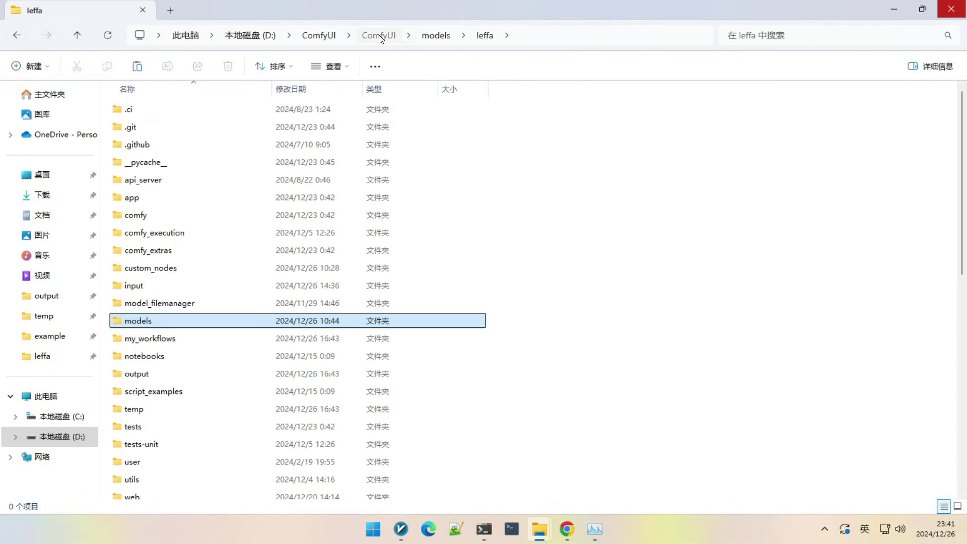
pyautogui.doubleClick(157, 271)
pyautogui.doubleClick(337, 175)
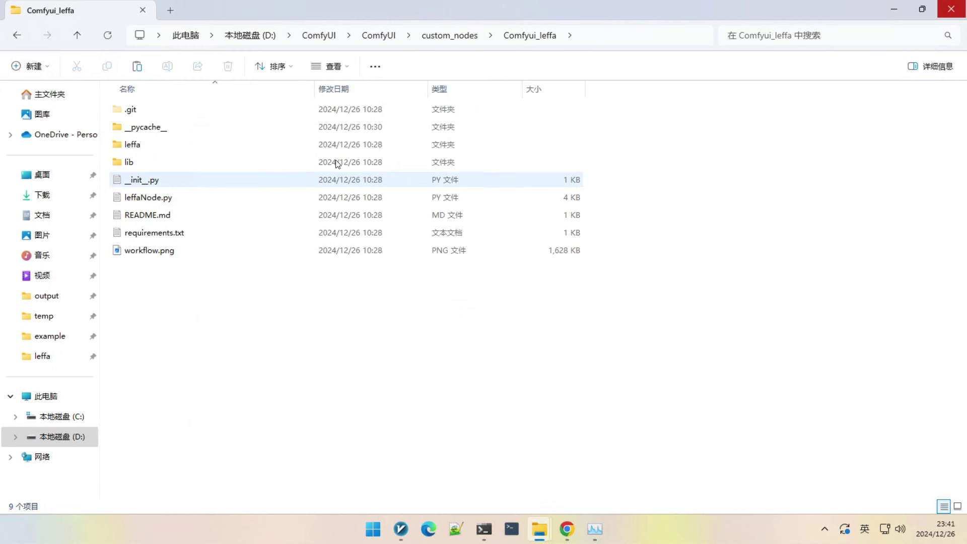
pyautogui.click(170, 238)
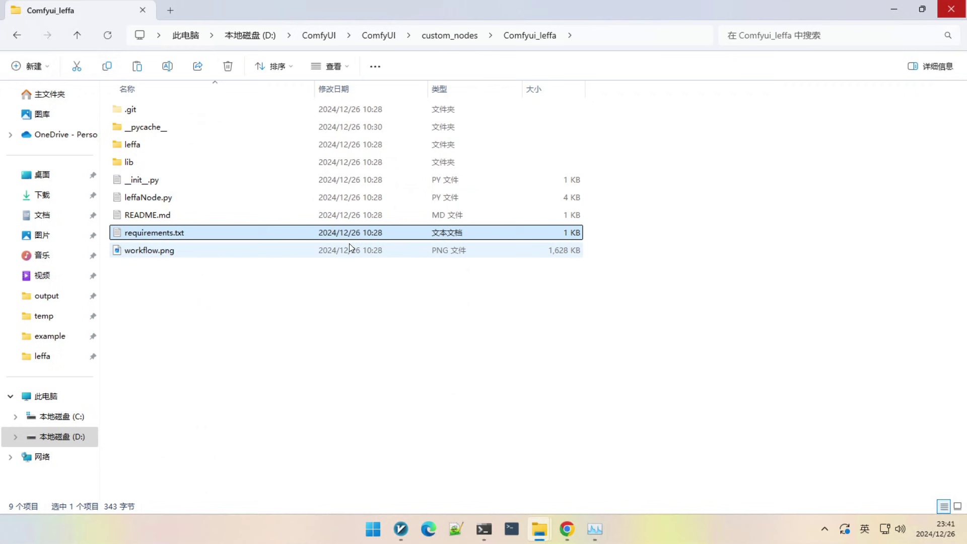
pyautogui.click(247, 269)
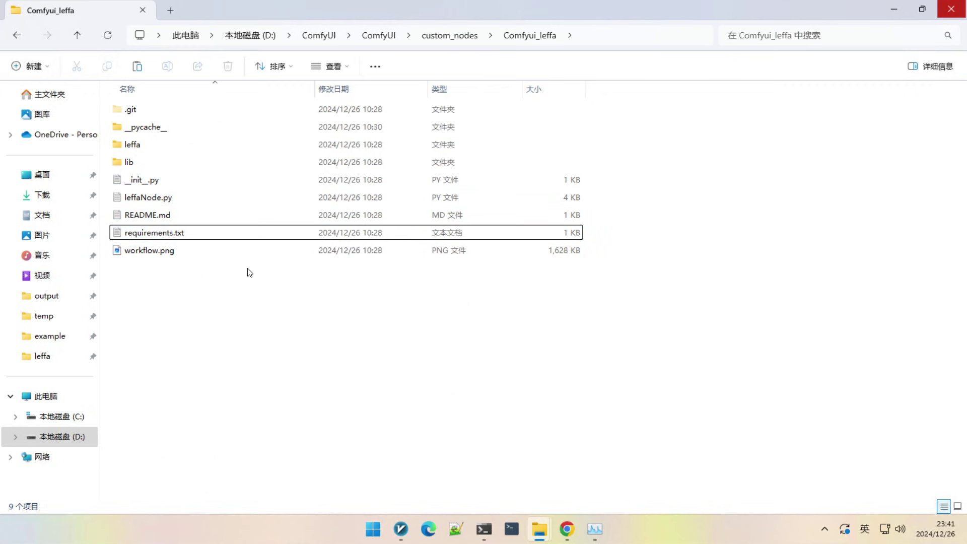
pyautogui.press('Down')
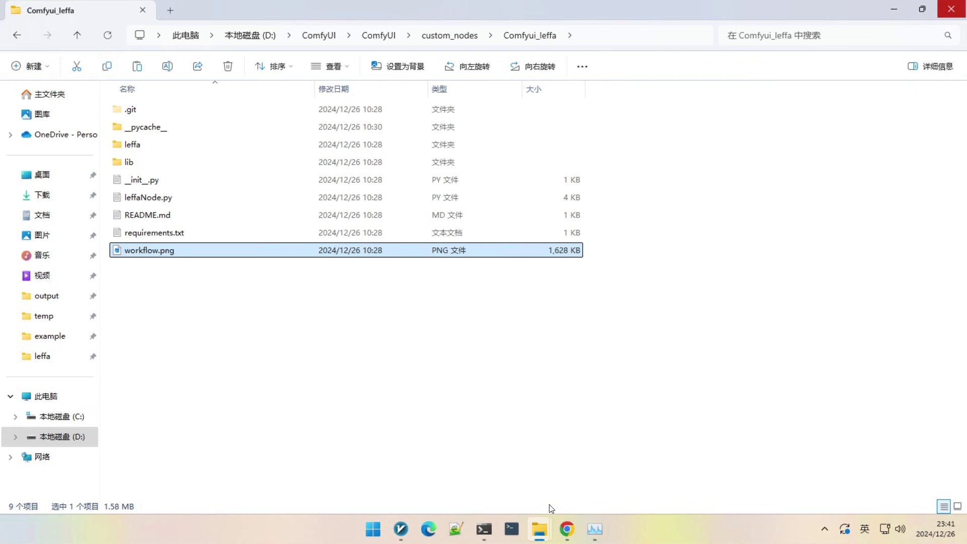
# Switch to ComfyUI in Chrome and examine the workflow's ImageScaleByAspectRatio V2 and Segformer B2 Clothes Ultra nodes
pyautogui.click(566, 529)
pyautogui.scroll(4, 735, 283)
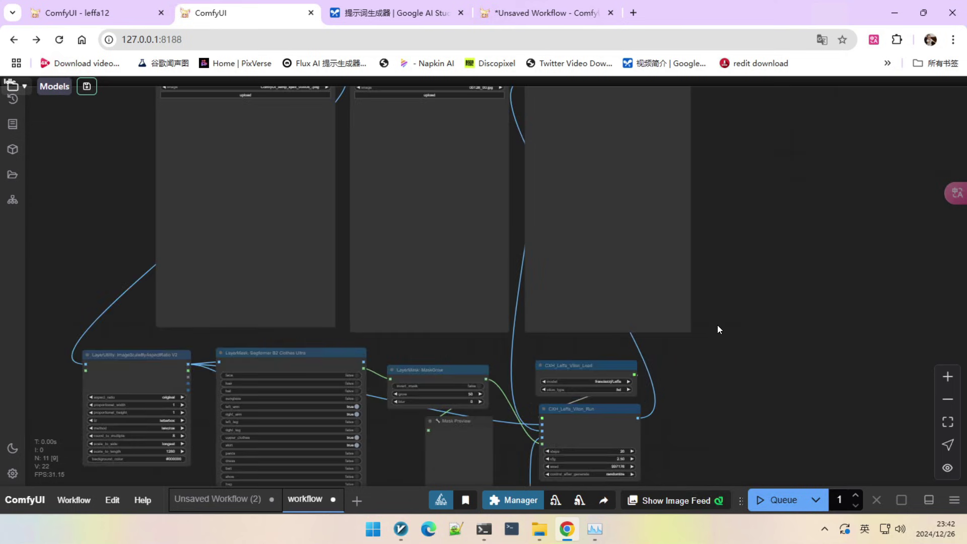
pyautogui.moveTo(717, 327); pyautogui.dragTo(767, 233)
pyautogui.scroll(-1, 769, 227)
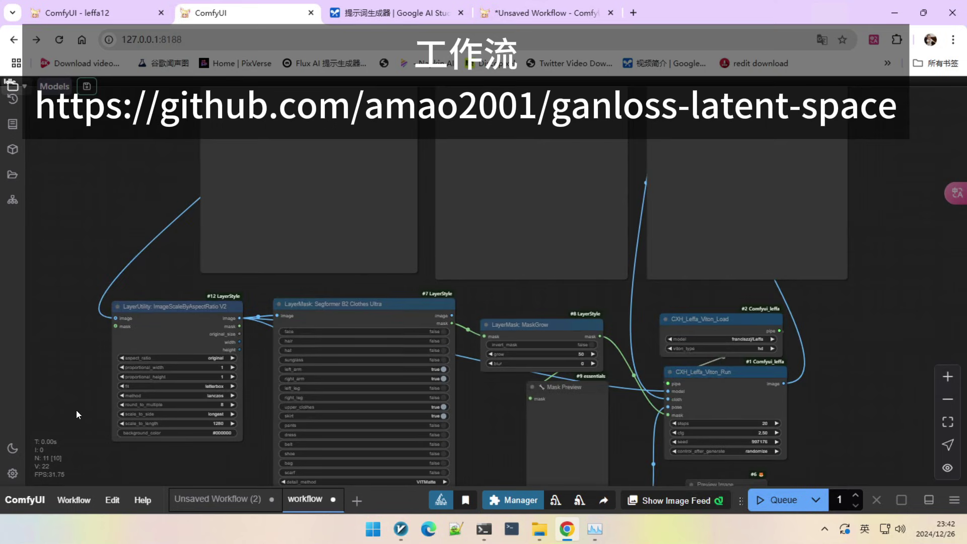
pyautogui.scroll(7, 138, 332)
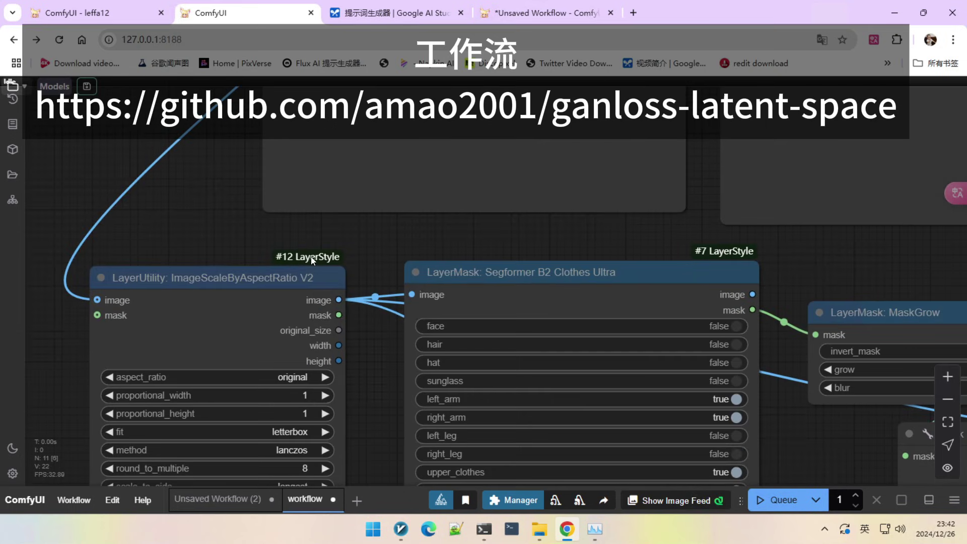
pyautogui.scroll(-3, 216, 237)
pyautogui.scroll(4, 226, 235)
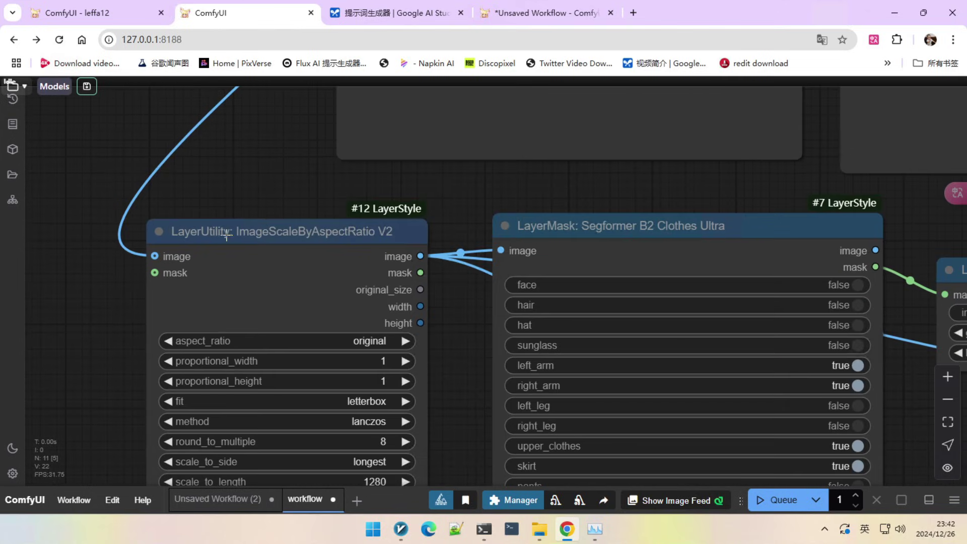
pyautogui.scroll(-2, 305, 334)
pyautogui.moveTo(544, 233); pyautogui.dragTo(455, 183)
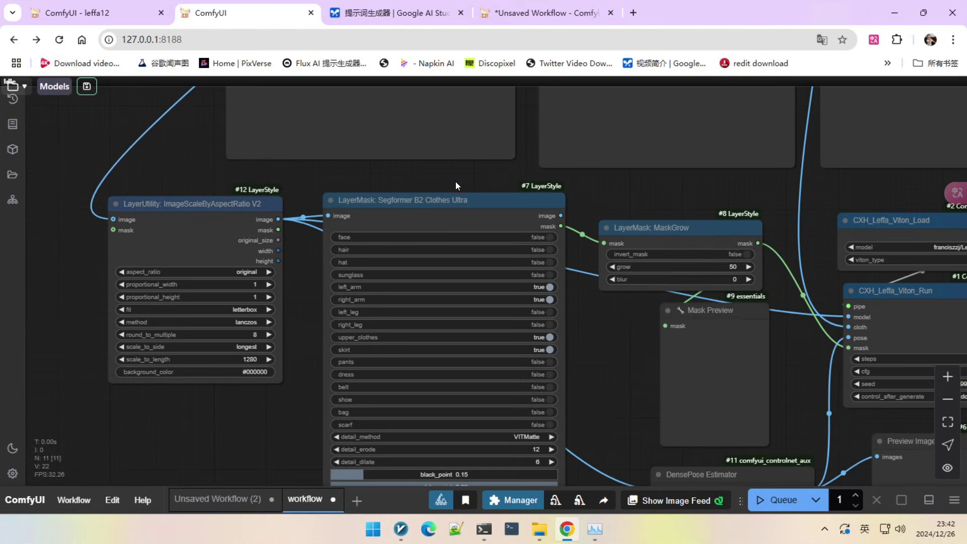
pyautogui.scroll(2, 471, 311)
pyautogui.scroll(-2, 485, 283)
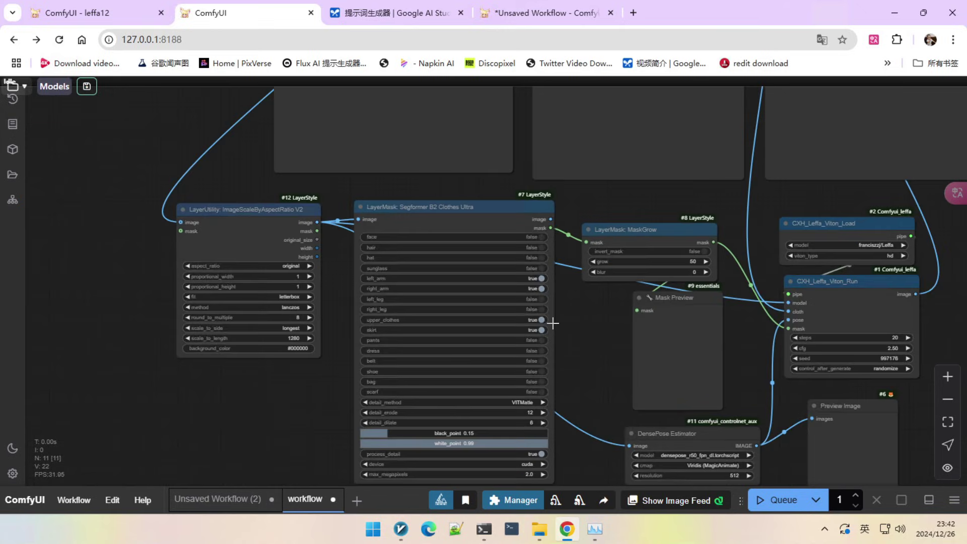
# Examine the MaskGrow, DensePose Estimator, CXH_Leffa_Viton_Load and CXH_Leffa_Viton_Run nodes and how they are connected
pyautogui.moveTo(586, 341); pyautogui.dragTo(452, 270)
pyautogui.scroll(4, 526, 207)
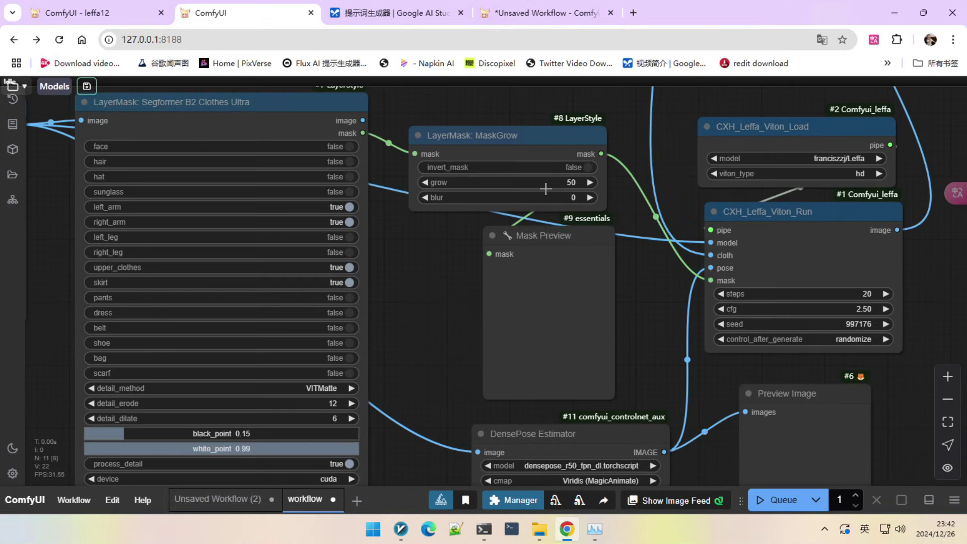
pyautogui.moveTo(635, 94); pyautogui.dragTo(532, 106)
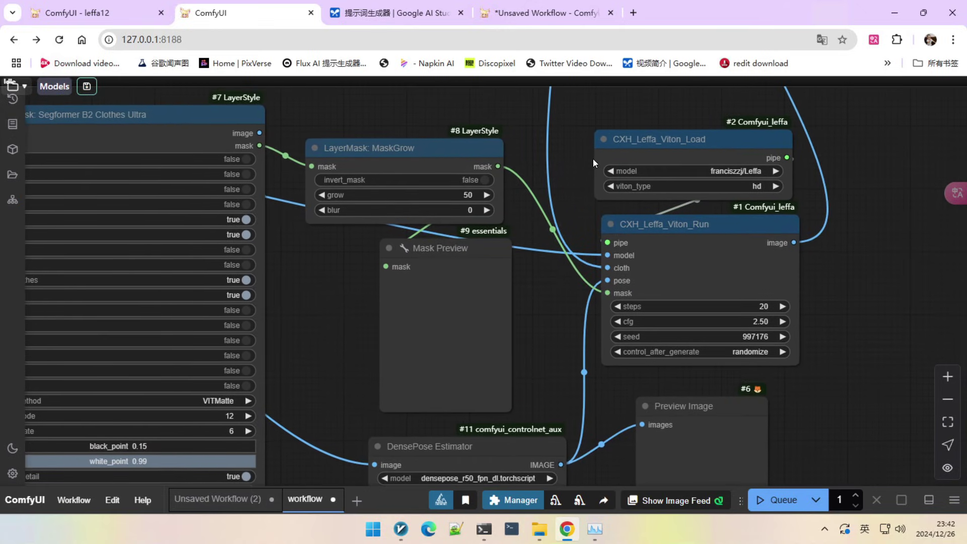
pyautogui.moveTo(694, 140)
pyautogui.mouseDown()
pyautogui.moveTo(642, 135)
pyautogui.moveTo(689, 134)
pyautogui.mouseUp()
pyautogui.scroll(-2, 680, 182)
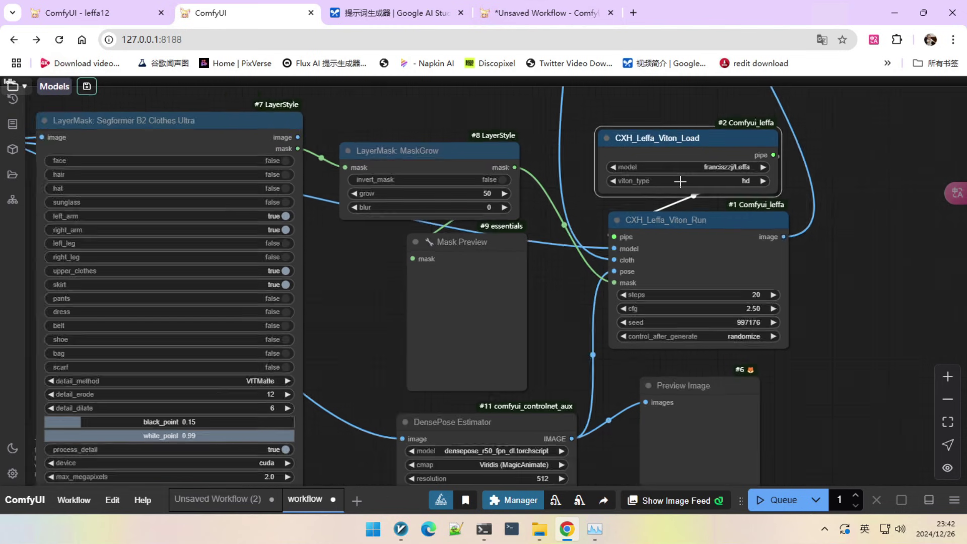
pyautogui.moveTo(530, 124); pyautogui.dragTo(569, 186)
# Place the model's Load Image node beside the ImageScaleByAspectRatio V2 node and load 01350_00.jpg into it
pyautogui.scroll(-3, 600, 210)
pyautogui.moveTo(517, 218); pyautogui.dragTo(696, 332)
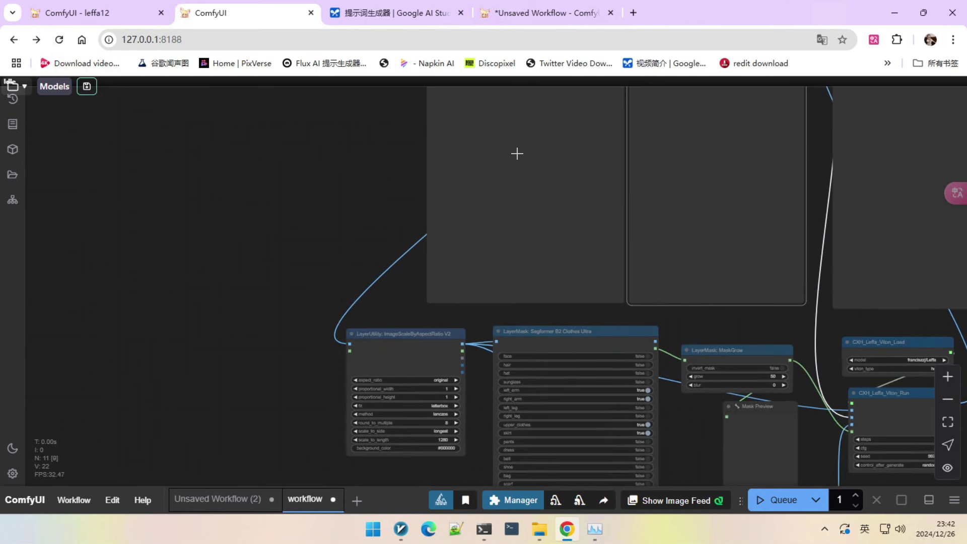
pyautogui.scroll(-2, 416, 192)
pyautogui.moveTo(416, 192); pyautogui.dragTo(411, 272)
pyautogui.moveTo(501, 141); pyautogui.dragTo(238, 348)
pyautogui.moveTo(432, 353); pyautogui.dragTo(504, 145)
pyautogui.moveTo(334, 149); pyautogui.dragTo(324, 171)
pyautogui.scroll(2, 338, 220)
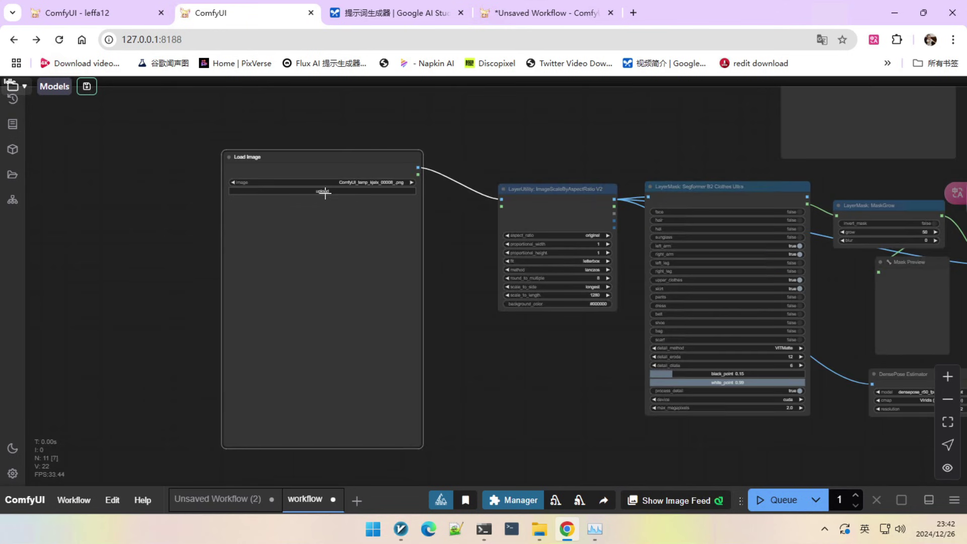
pyautogui.scroll(-4, 497, 333)
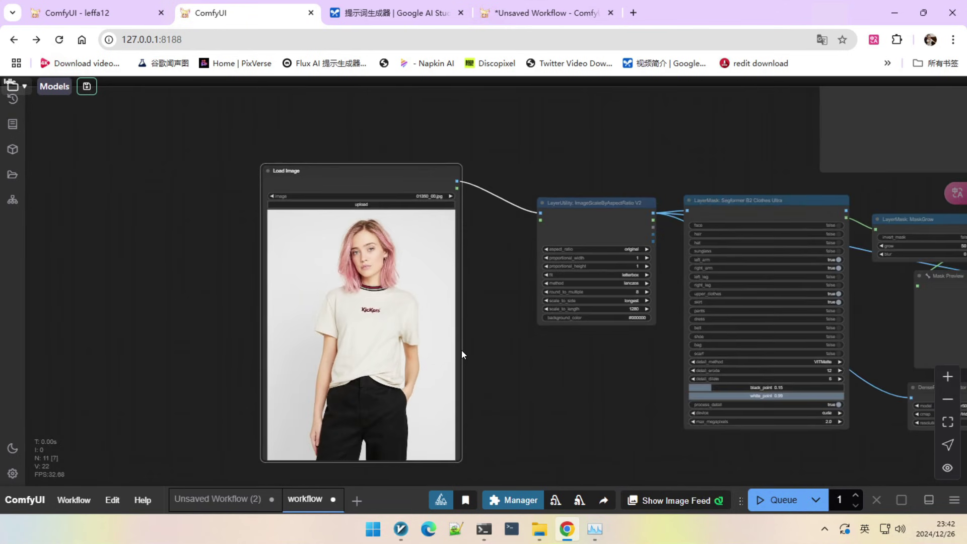
pyautogui.moveTo(465, 349); pyautogui.dragTo(302, 340)
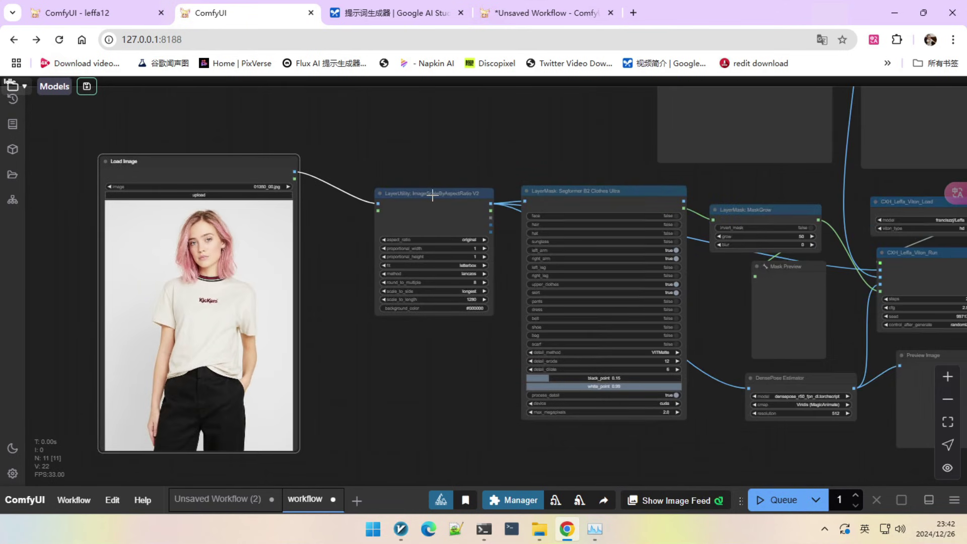
# Shift the ImageScaleByAspectRatio V2 and Segformer B2 Clothes Ultra nodes slightly closer to the model's Load Image node
pyautogui.moveTo(433, 195); pyautogui.dragTo(400, 179)
pyautogui.scroll(3, 503, 236)
pyautogui.moveTo(305, 254); pyautogui.dragTo(272, 253)
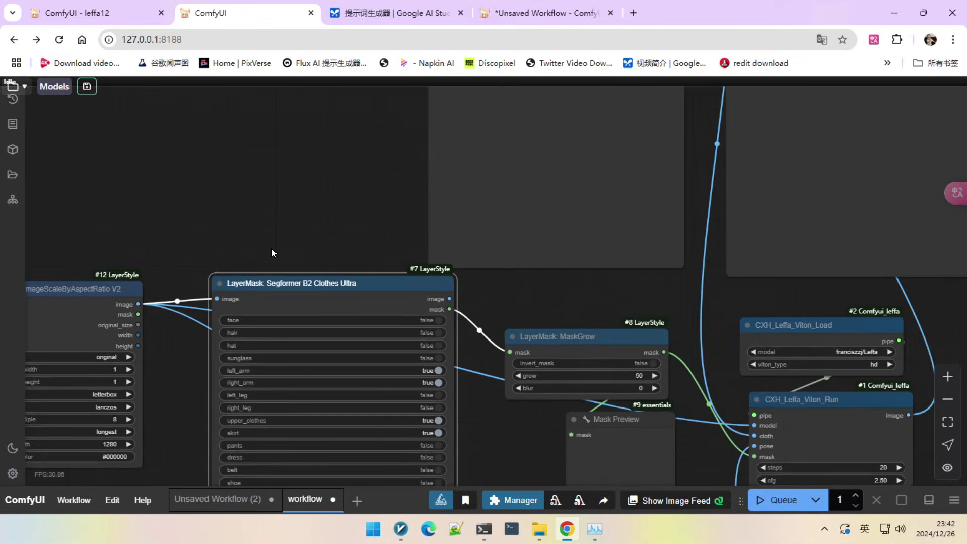
# Load 01449_00.jpg from the example folder into the garment's Load Image node
pyautogui.scroll(-3, 271, 249)
pyautogui.moveTo(316, 204); pyautogui.dragTo(349, 312)
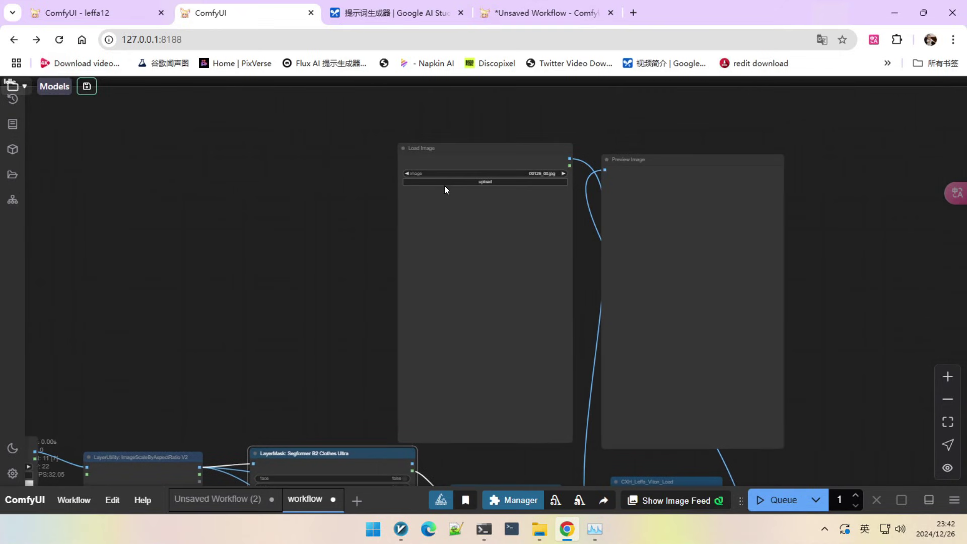
pyautogui.click(460, 182)
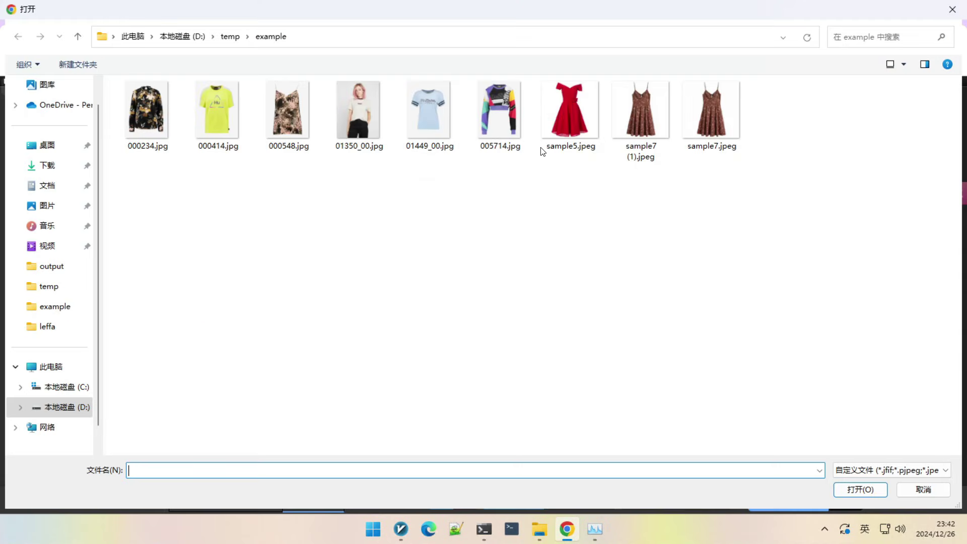
pyautogui.click(429, 110)
pyautogui.click(860, 489)
# Examine which body and clothing parts are enabled for masking in the Segformer B2 Clothes Ultra node
pyautogui.scroll(3, 439, 315)
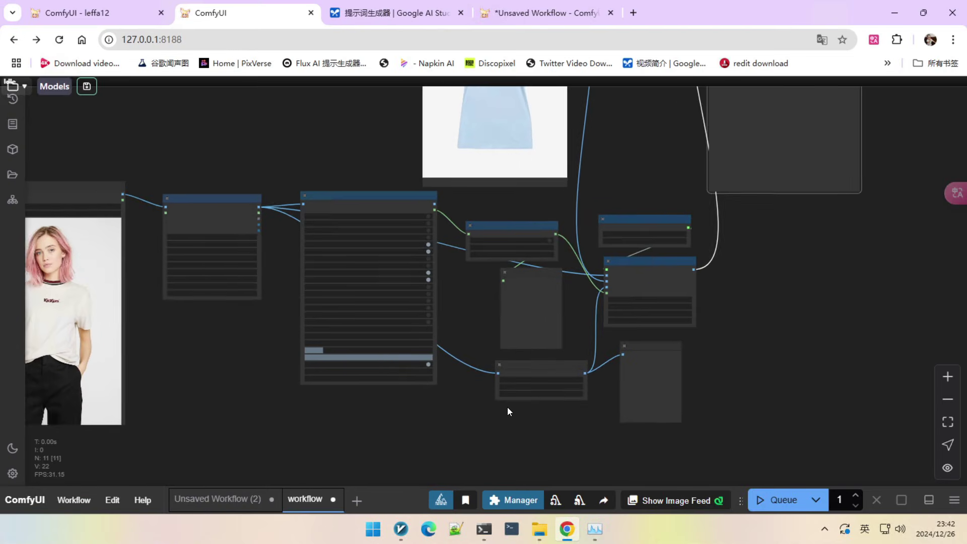
pyautogui.scroll(2, 503, 393)
pyautogui.scroll(6, 549, 214)
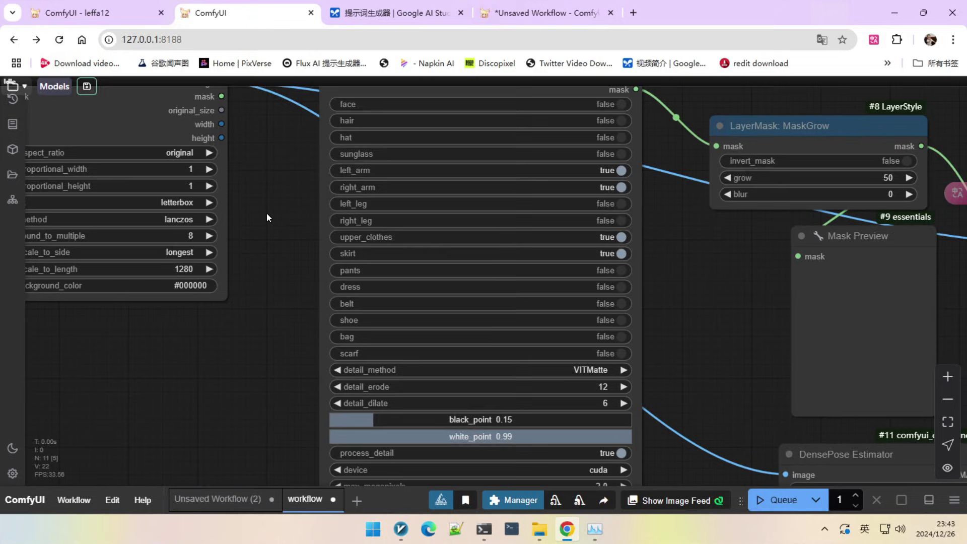
pyautogui.scroll(3, 267, 217)
pyautogui.scroll(-2, 306, 272)
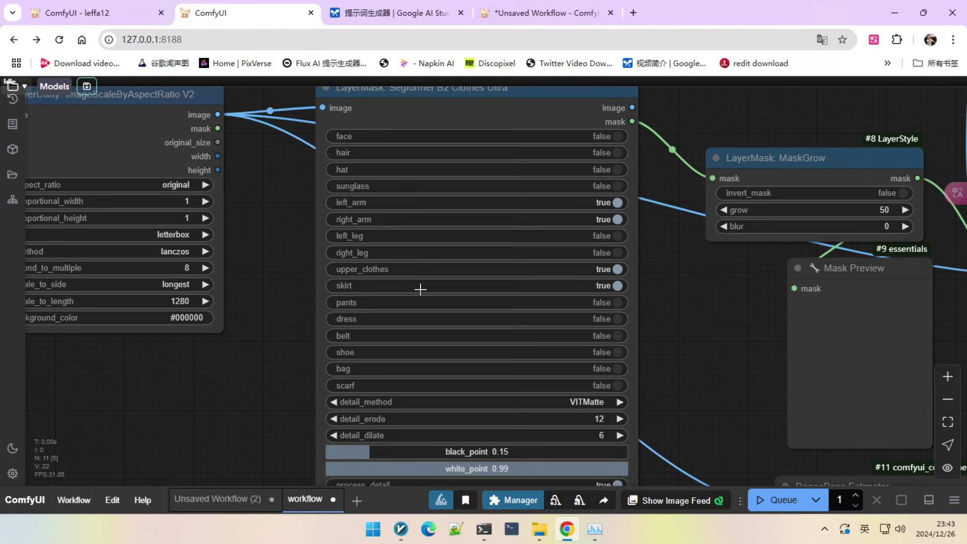
pyautogui.scroll(-3, 420, 289)
pyautogui.scroll(1, 425, 281)
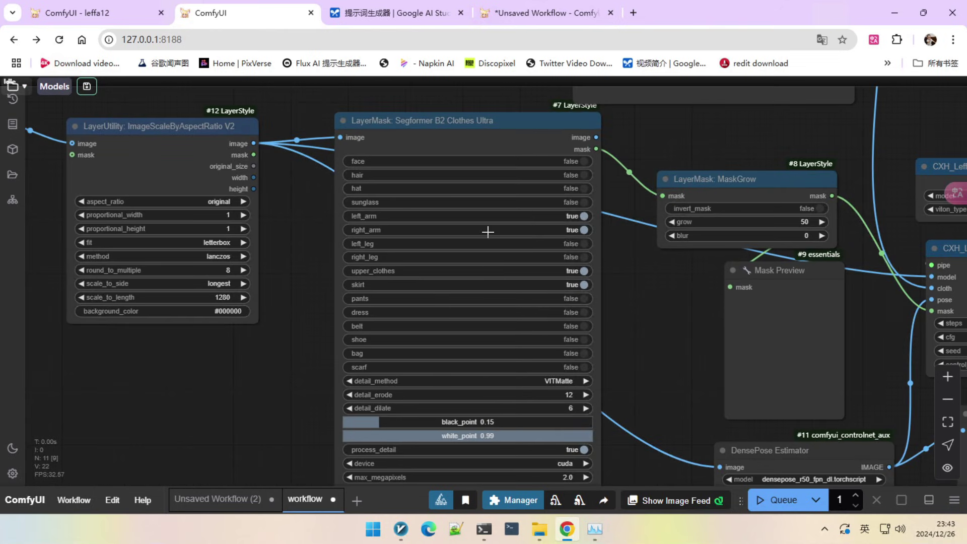
pyautogui.scroll(1, 429, 281)
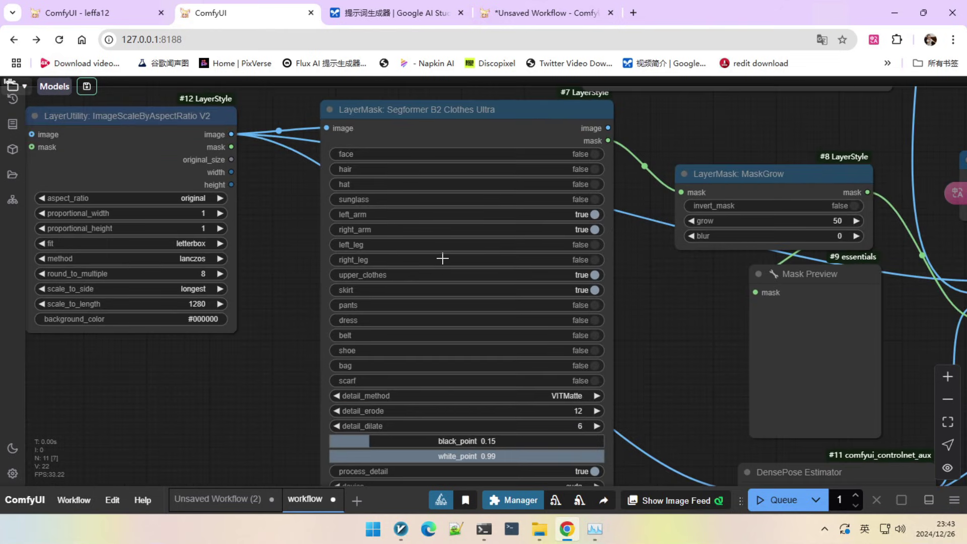
# Shift the Segformer B2 Clothes Ultra node slightly down and closer to the ImageScaleByAspectRatio V2 node
pyautogui.scroll(-2, 442, 258)
pyautogui.scroll(-2, 443, 252)
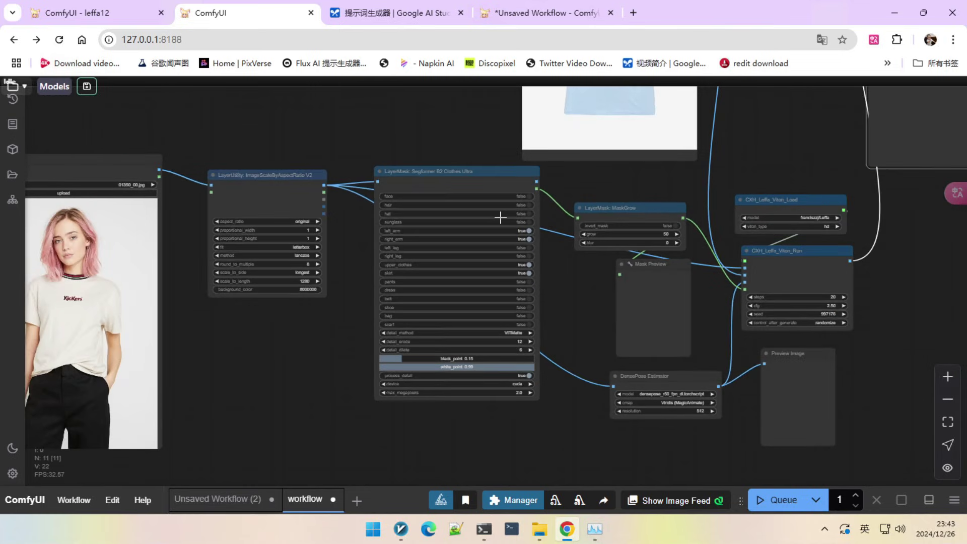
pyautogui.moveTo(477, 178); pyautogui.dragTo(465, 191)
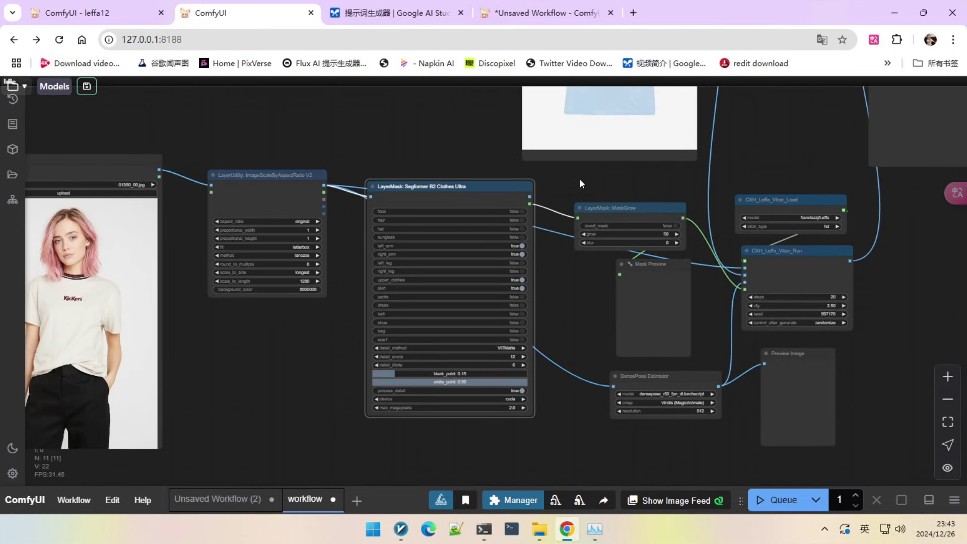
pyautogui.scroll(3, 533, 181)
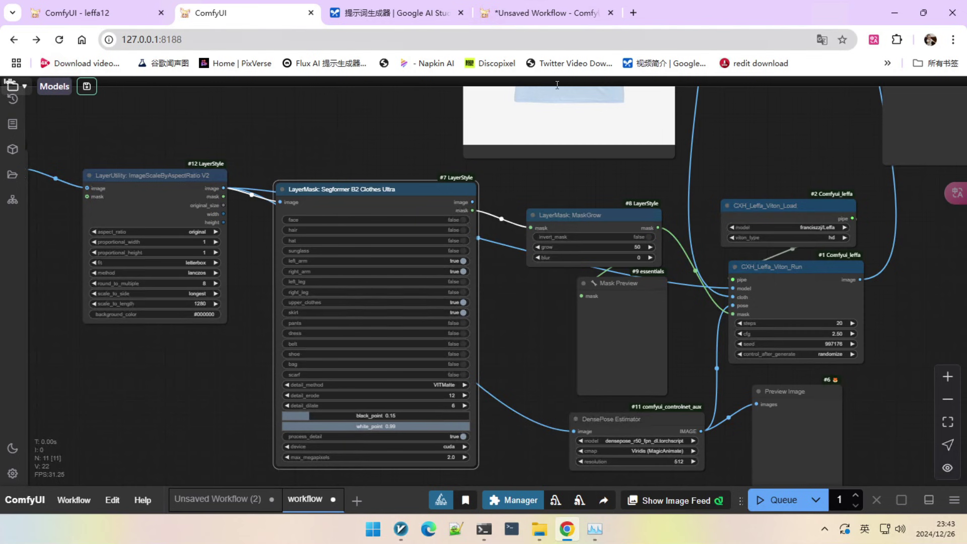
# Open the chflame163/ComfyUI_LayerStyle GitHub page in a new browser tab
pyautogui.click(633, 12)
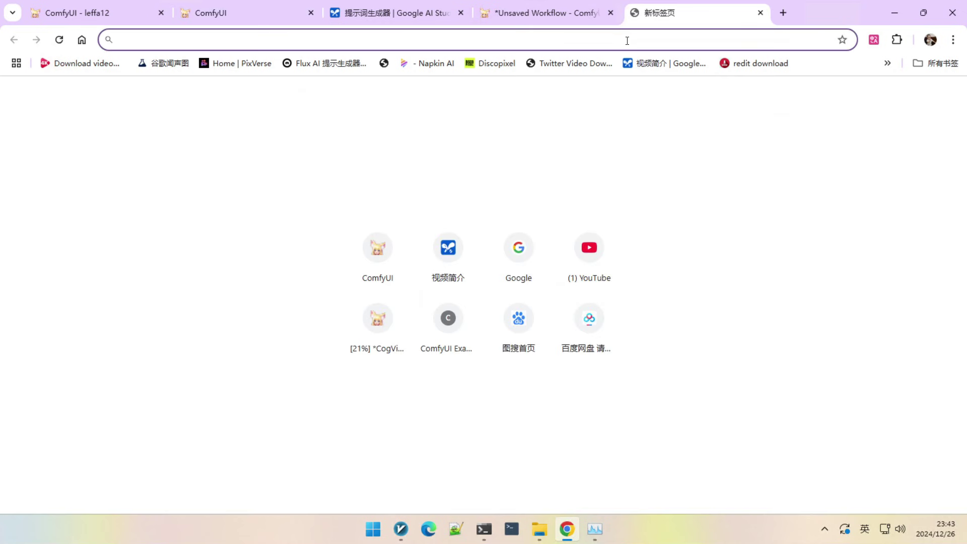
pyautogui.write('lay')
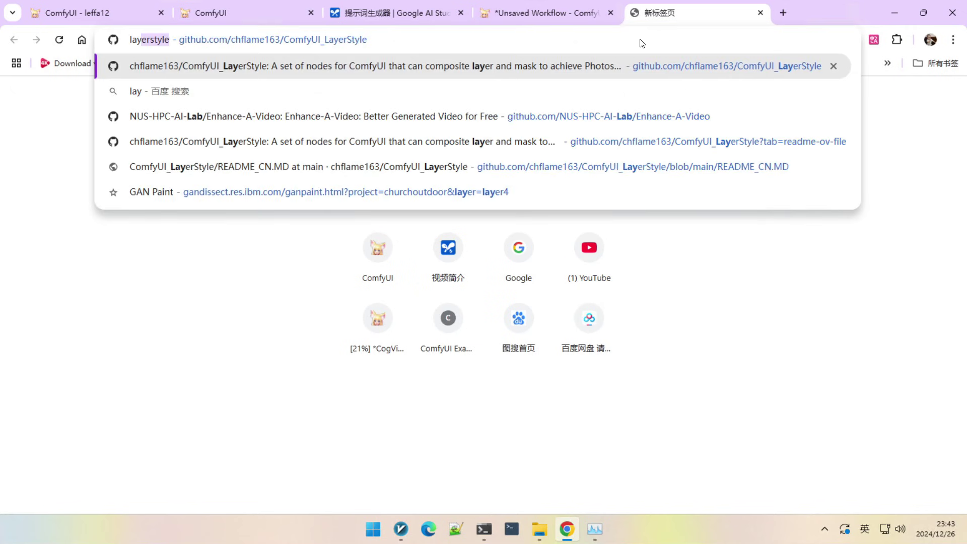
pyautogui.press('Return')
# Examine the ComfyUI_LayerStyle README's plugin installation, dependency package and model download instructions
pyautogui.scroll(-10, 568, 149)
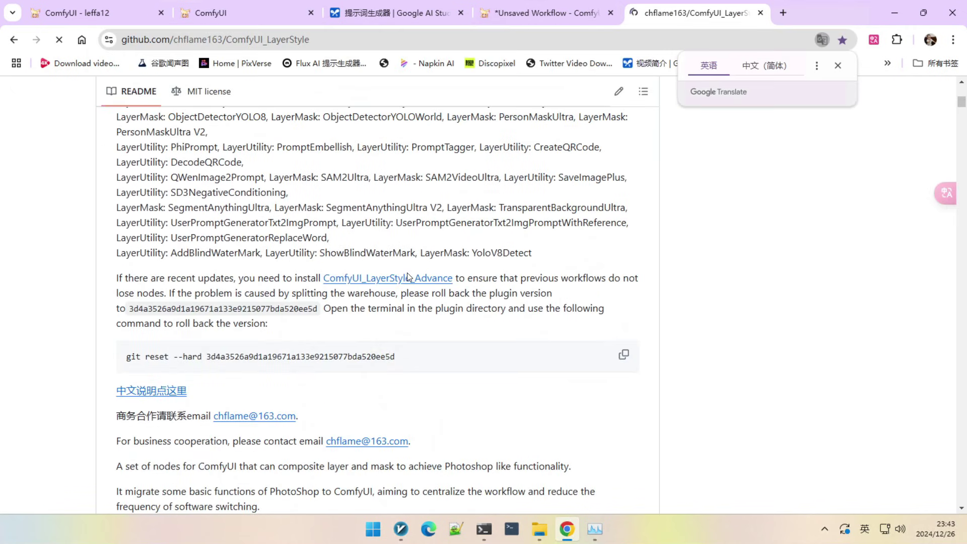
pyautogui.scroll(-5, 407, 273)
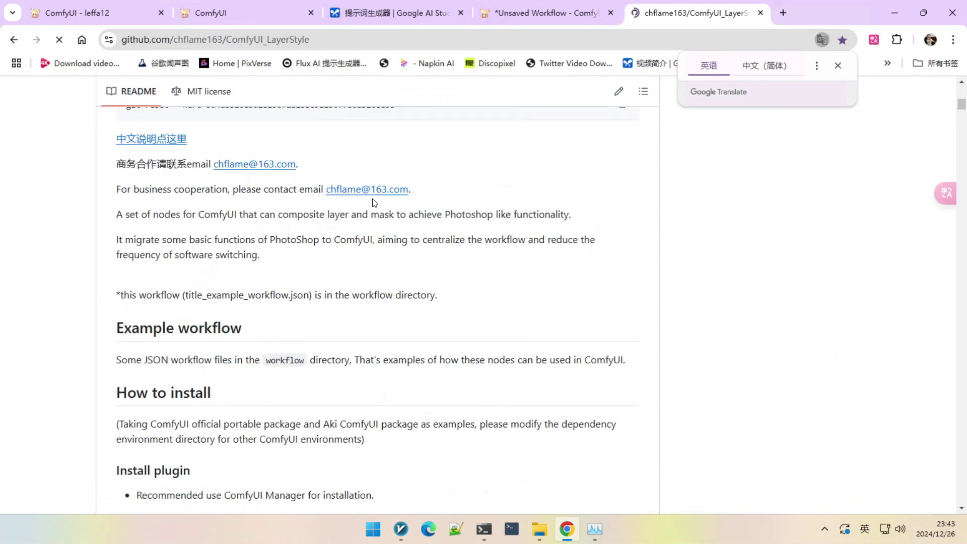
pyautogui.scroll(-3, 270, 218)
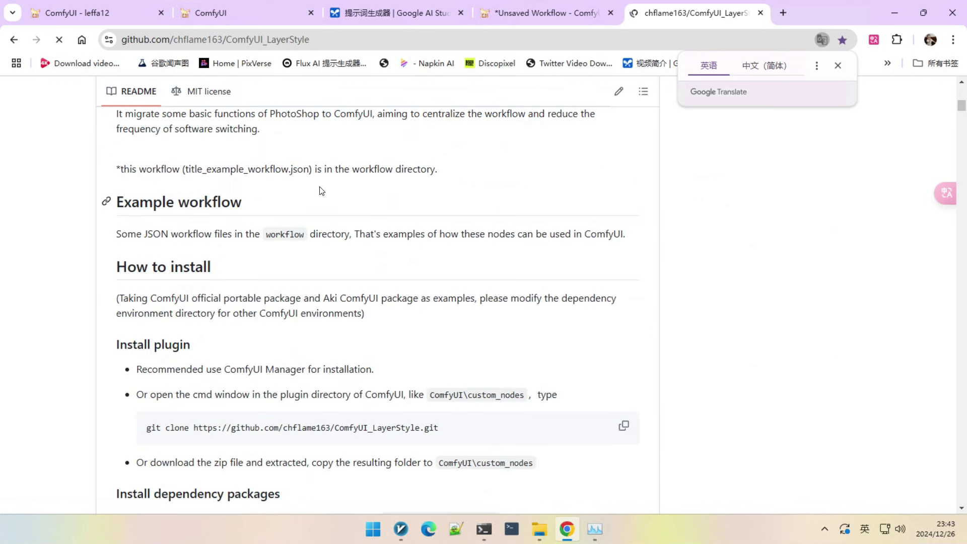
pyautogui.scroll(-4, 328, 184)
pyautogui.scroll(-3, 336, 172)
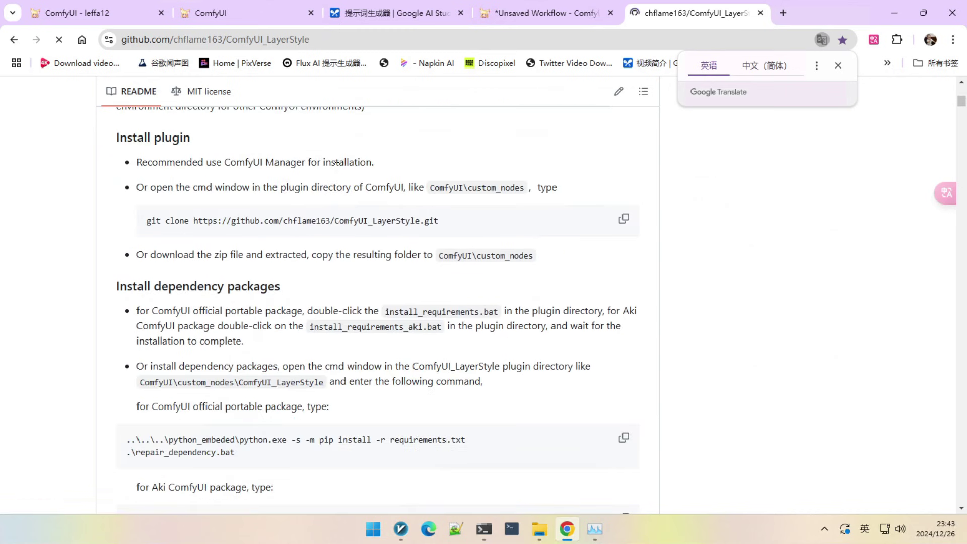
pyautogui.scroll(-6, 338, 167)
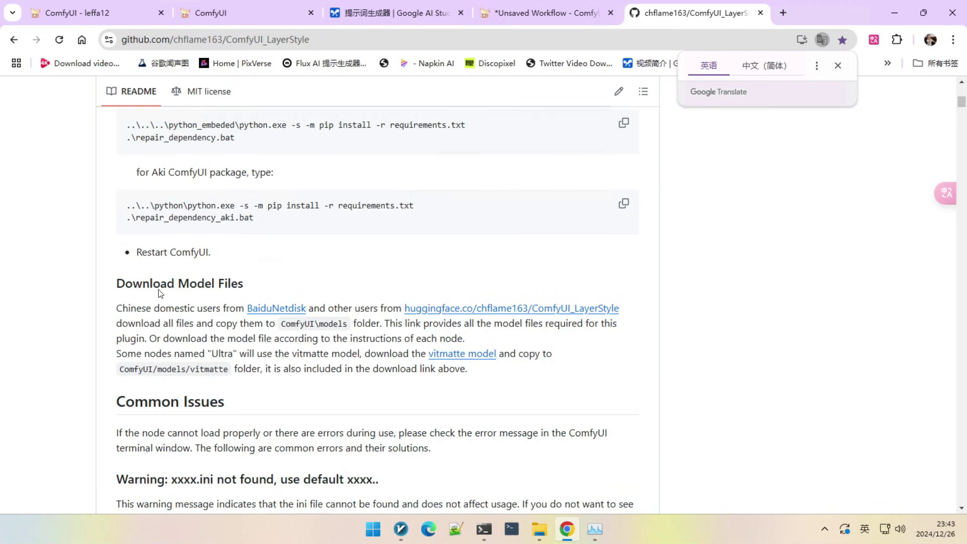
pyautogui.moveTo(189, 283); pyautogui.dragTo(225, 283)
pyautogui.click(328, 272)
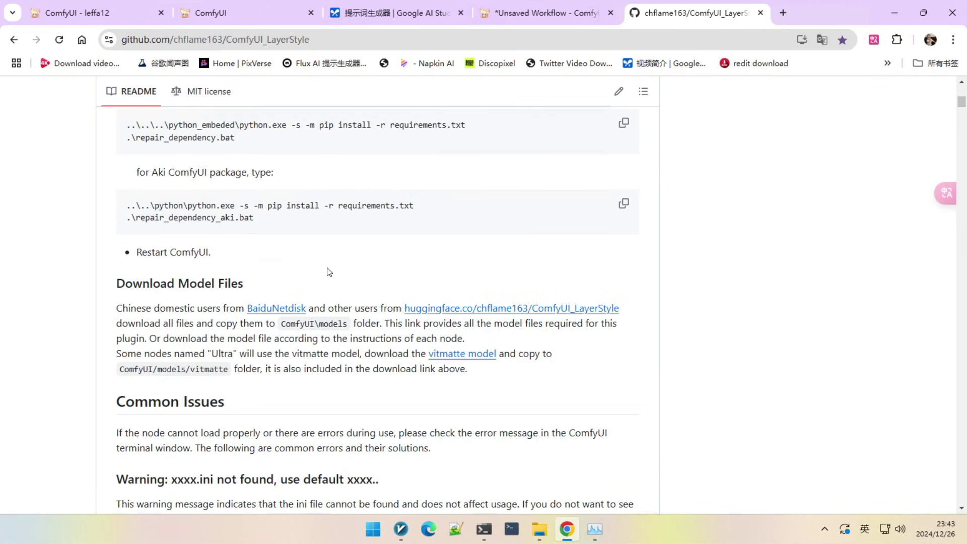
pyautogui.scroll(1, 391, 254)
pyautogui.scroll(-1, 302, 282)
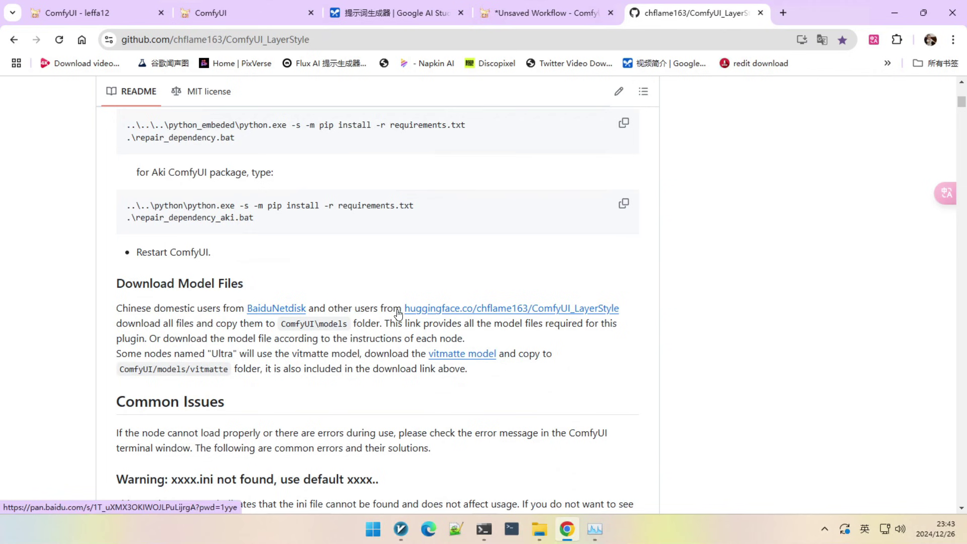
# Open the linked Hugging Face repository's ComfyUI/models folder and look through the model folders it offers
pyautogui.click(450, 312)
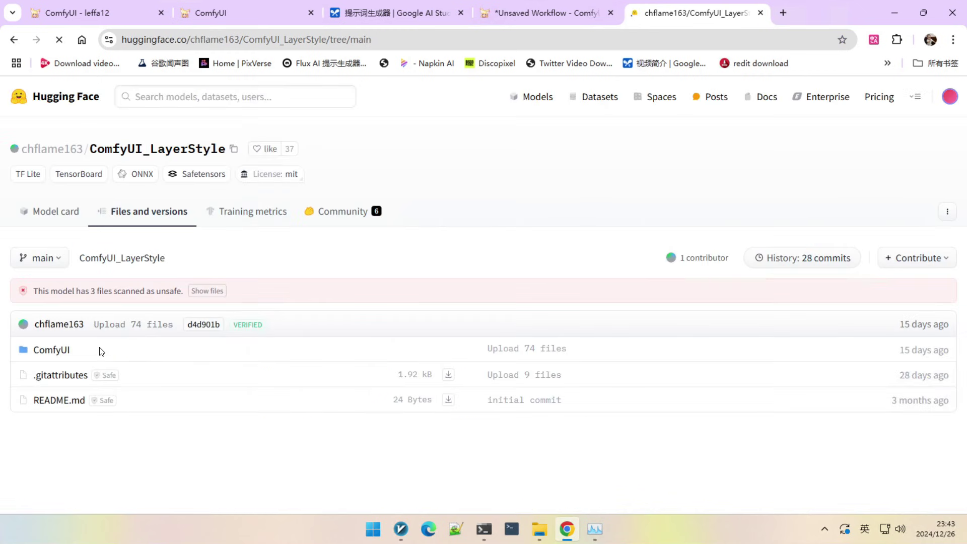
pyautogui.click(54, 357)
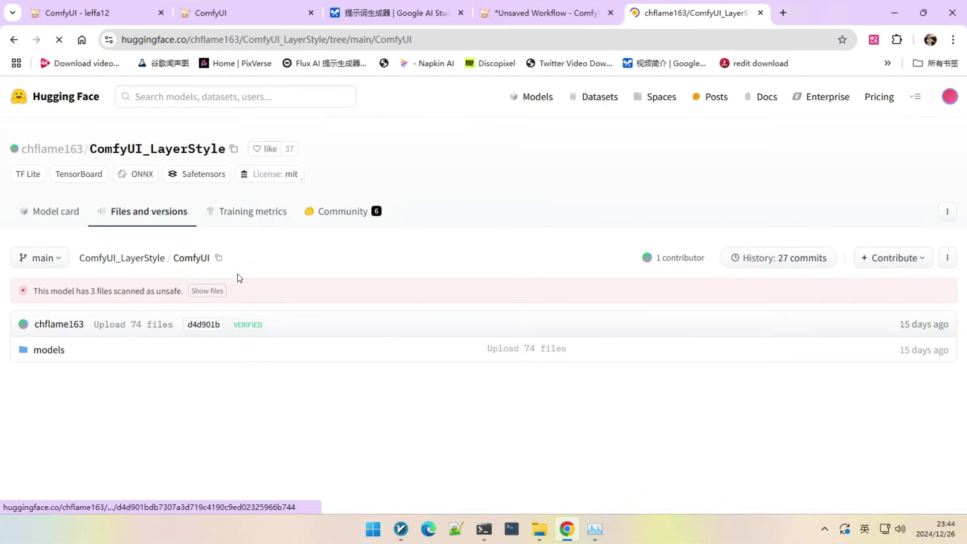
pyautogui.click(51, 350)
pyautogui.scroll(-3, 289, 219)
pyautogui.scroll(-5, 169, 252)
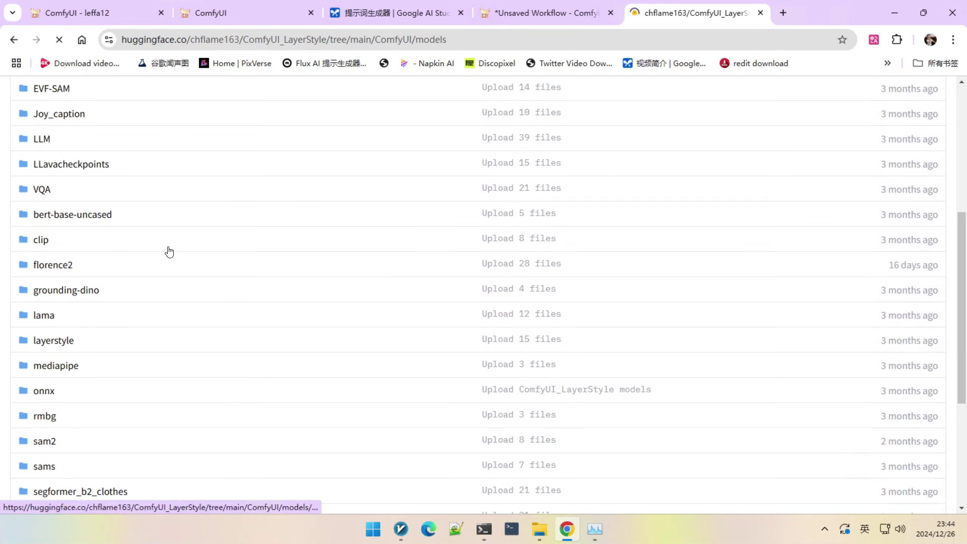
pyautogui.scroll(5, 153, 332)
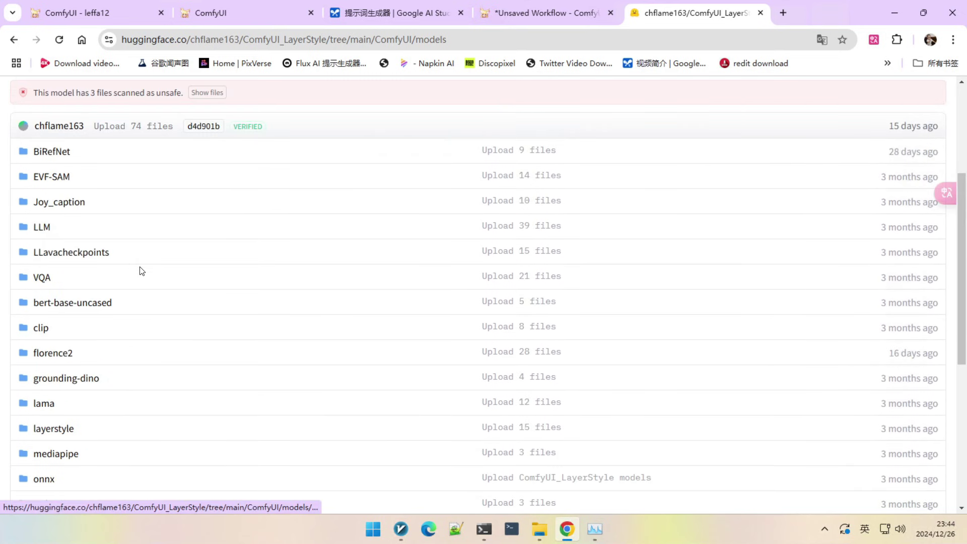
pyautogui.scroll(2, 151, 250)
pyautogui.scroll(-7, 155, 251)
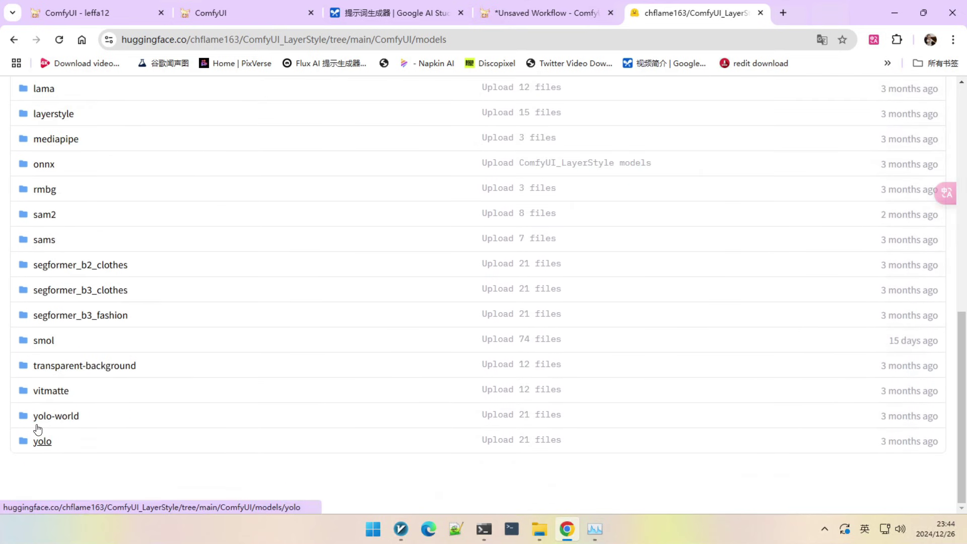
pyautogui.scroll(1, 147, 358)
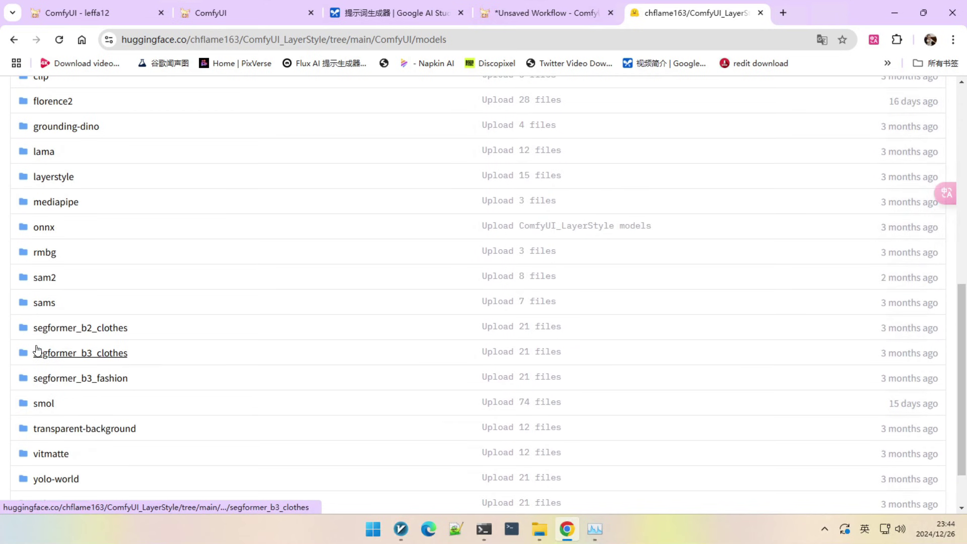
pyautogui.scroll(2, 257, 317)
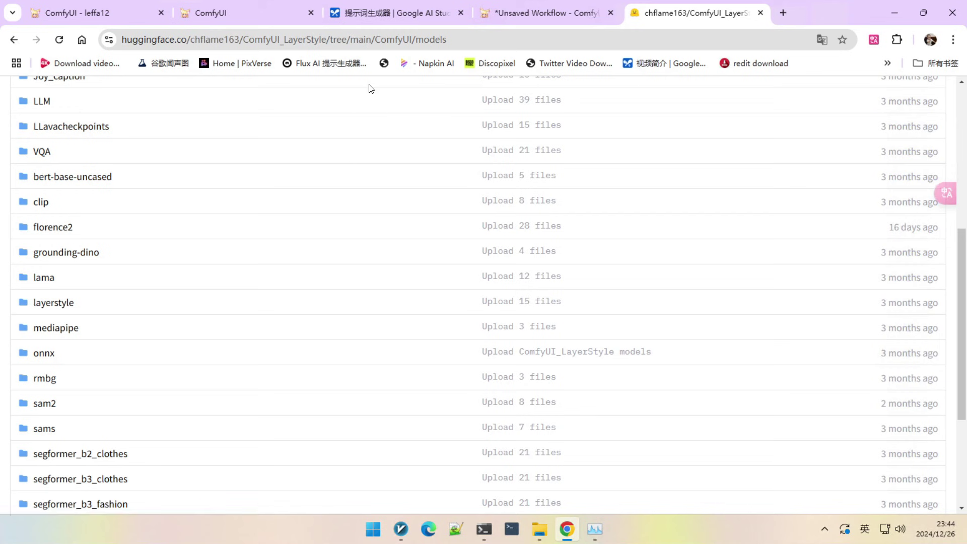
# Return to the ComfyUI try-on workflow, queue it for a run and dismiss the resulting dialog
pyautogui.hotkey('ctrl', '2')
pyautogui.moveTo(422, 149); pyautogui.dragTo(434, 170)
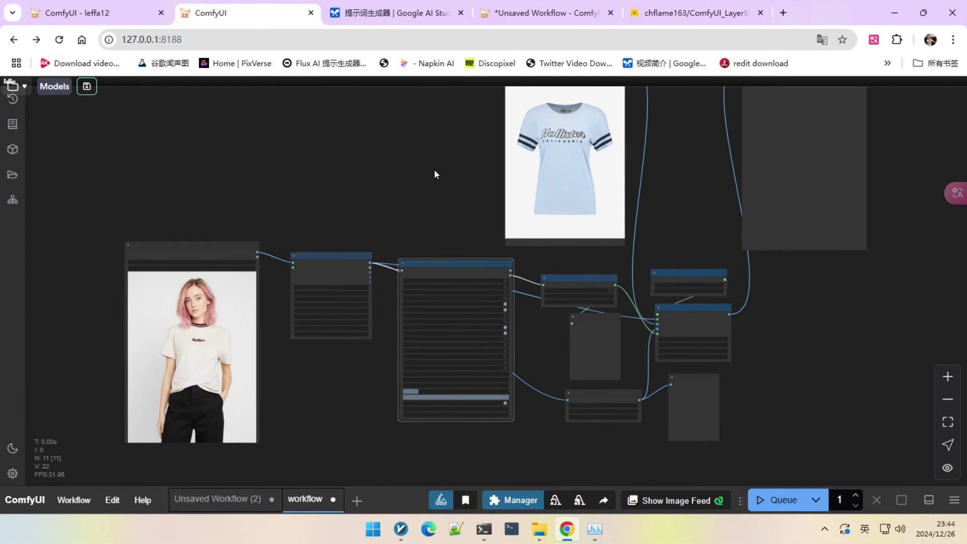
pyautogui.scroll(1, 407, 192)
pyautogui.scroll(3, 406, 257)
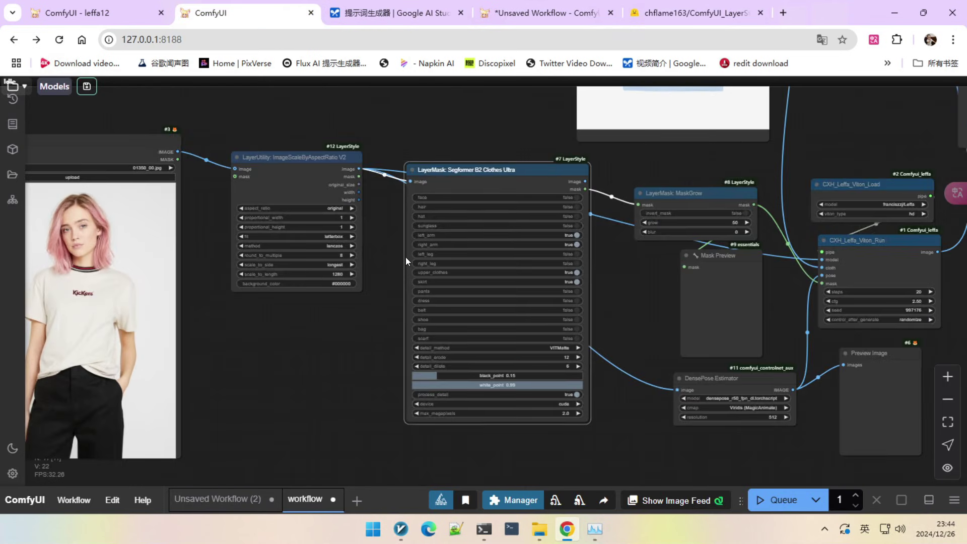
pyautogui.hotkey('ctrl', 'Return')
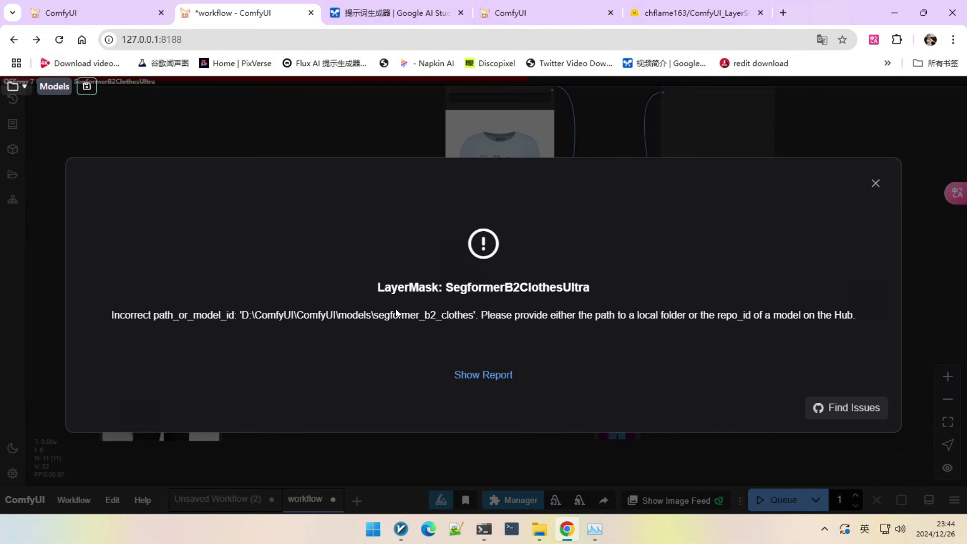
pyautogui.click(875, 184)
# Move the MaskGrow node slightly up and left, leaving more space above the Mask Preview node
pyautogui.scroll(5, 364, 351)
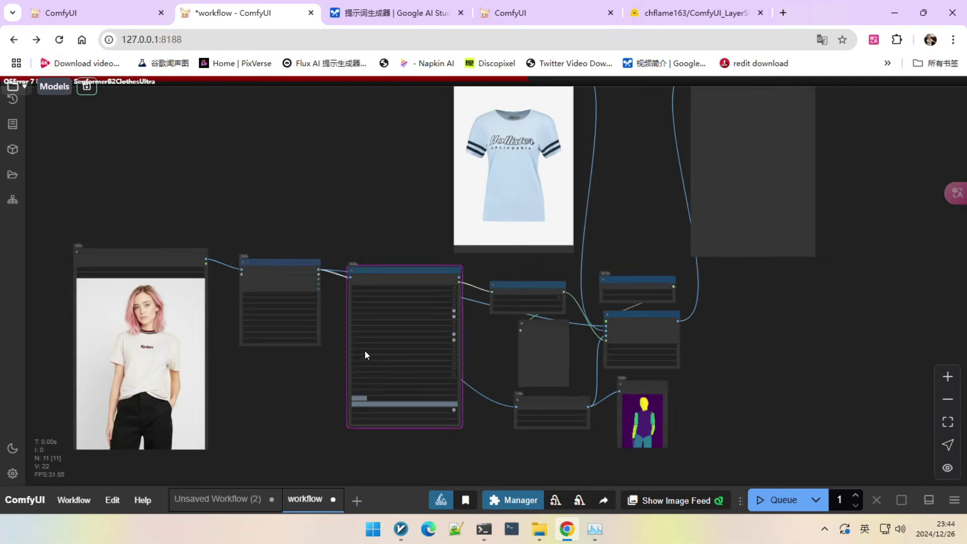
pyautogui.scroll(-3, 409, 299)
pyautogui.moveTo(304, 375); pyautogui.dragTo(300, 334)
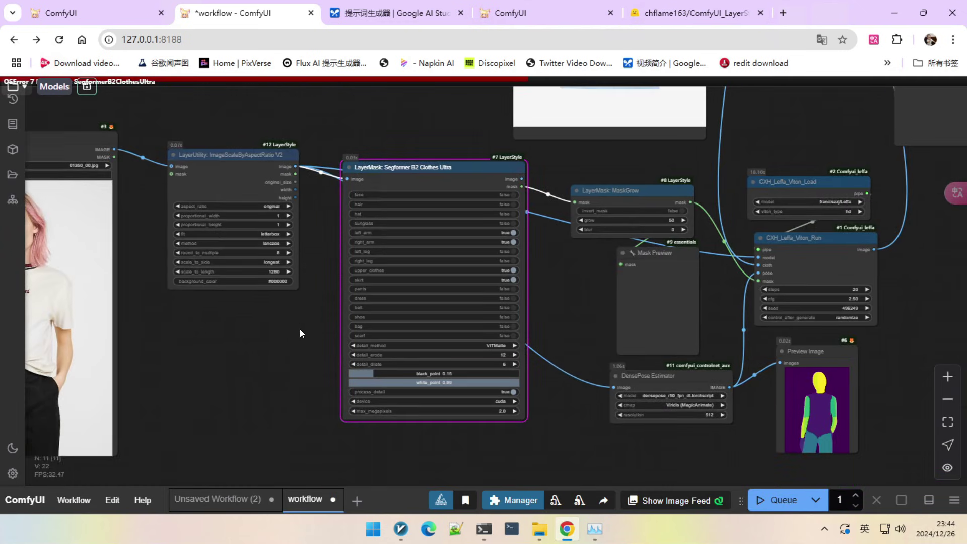
pyautogui.moveTo(548, 265); pyautogui.dragTo(288, 297)
pyautogui.scroll(5, 438, 240)
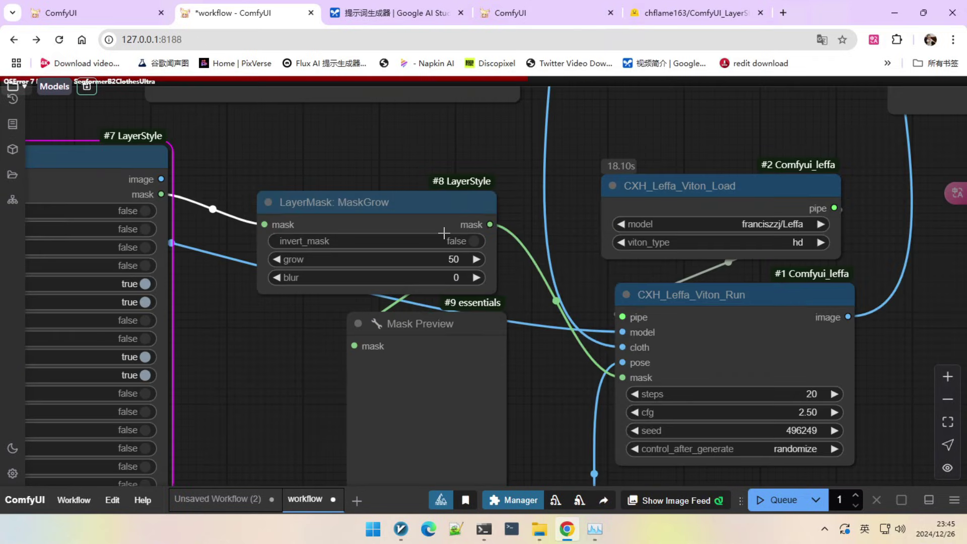
pyautogui.moveTo(402, 208); pyautogui.dragTo(404, 175)
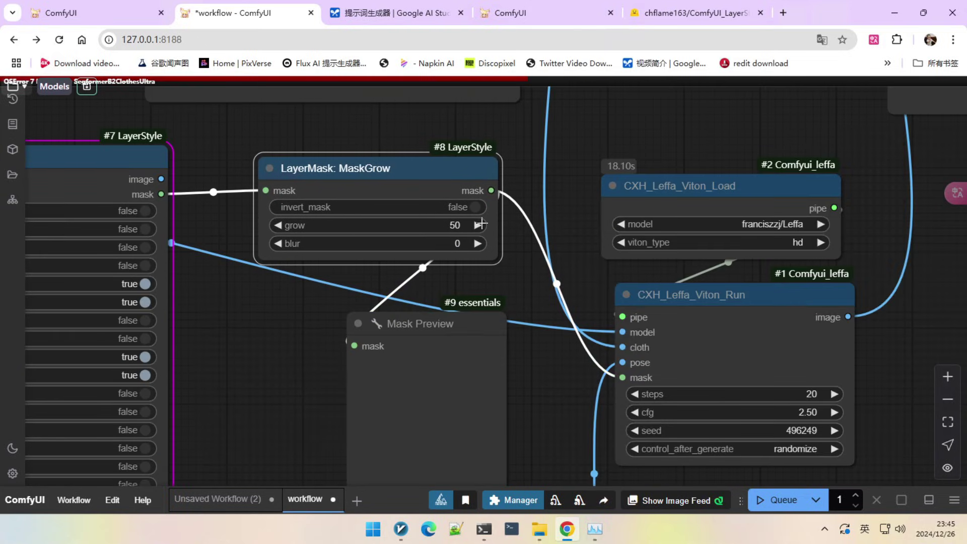
pyautogui.scroll(3, 482, 223)
pyautogui.scroll(-3, 436, 230)
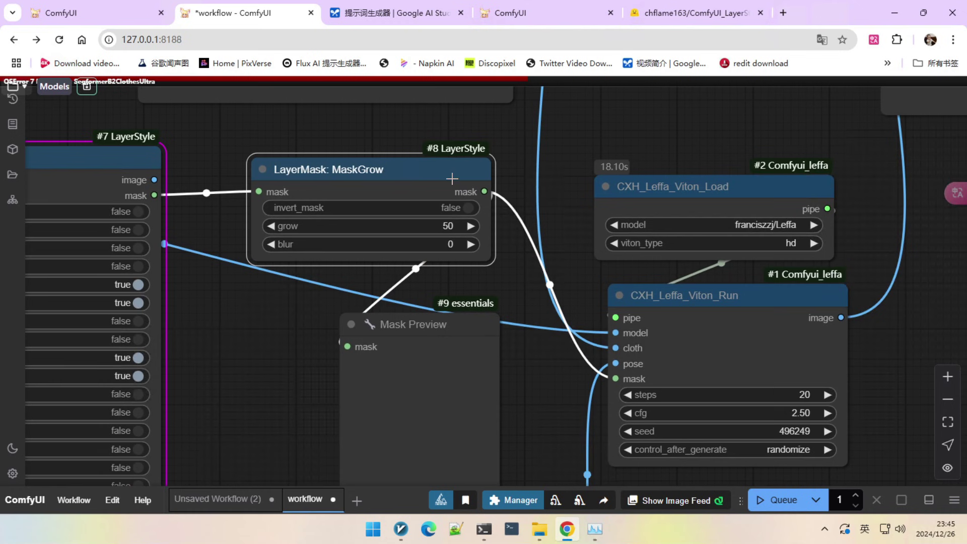
pyautogui.moveTo(452, 178); pyautogui.dragTo(424, 186)
pyautogui.moveTo(557, 179); pyautogui.dragTo(503, 183)
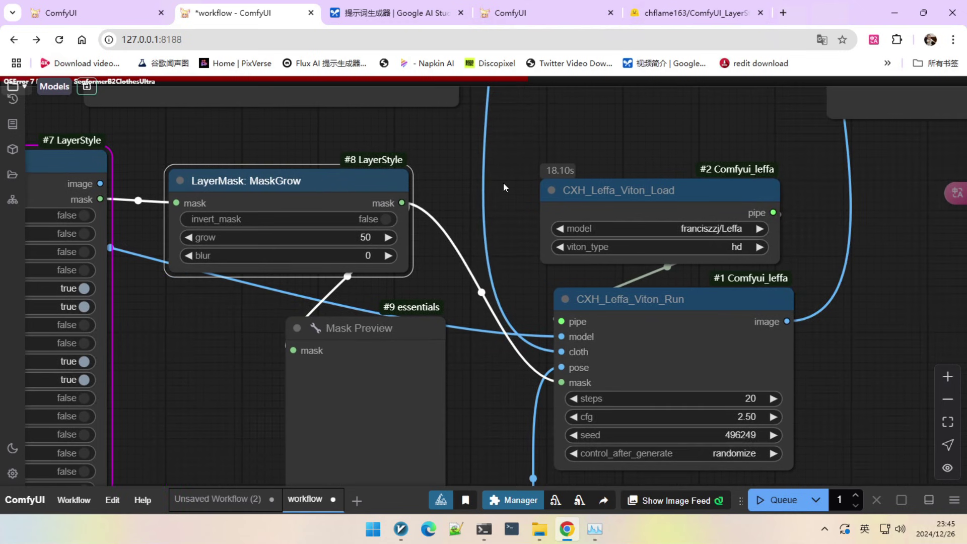
# Spread the Leffa nodes apart by moving CXH_Leffa_Viton_Load slightly left and CXH_Leffa_Viton_Run well to its right
pyautogui.scroll(-2, 496, 194)
pyautogui.moveTo(634, 182); pyautogui.dragTo(609, 182)
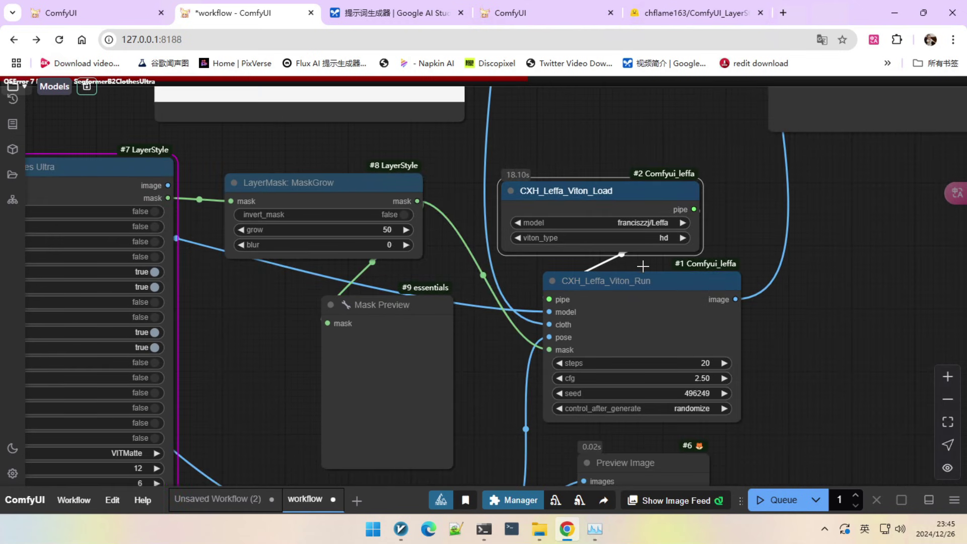
pyautogui.moveTo(674, 281); pyautogui.dragTo(863, 280)
pyautogui.moveTo(618, 192)
pyautogui.mouseDown()
pyautogui.moveTo(557, 226)
pyautogui.moveTo(613, 204)
pyautogui.mouseUp()
pyautogui.scroll(6, 691, 204)
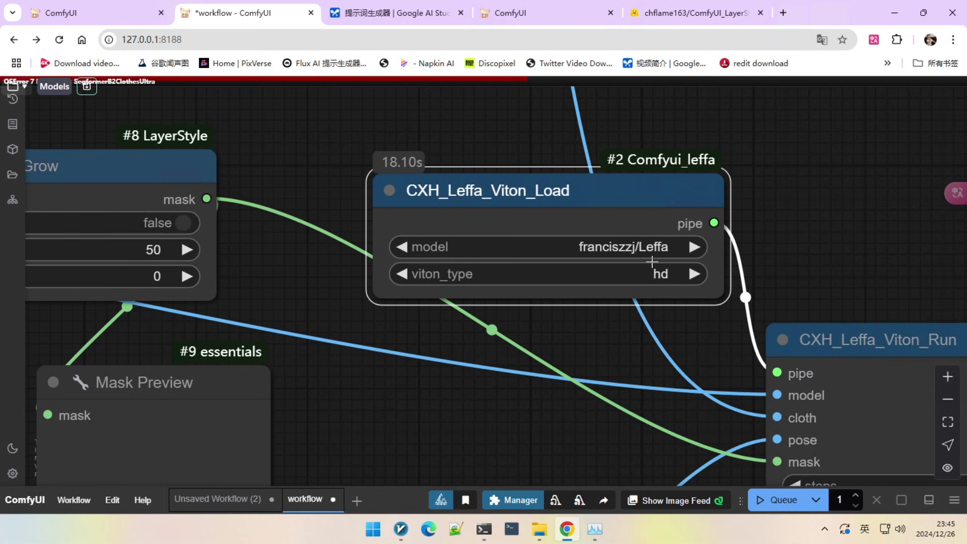
# Shift the CXH_Leffa_Viton_Run node slightly farther down and right from the CXH_Leffa_Viton_Load node
pyautogui.scroll(-4, 652, 261)
pyautogui.scroll(-2, 571, 147)
pyautogui.hscroll(6, 571, 147)
pyautogui.scroll(2, 680, 256)
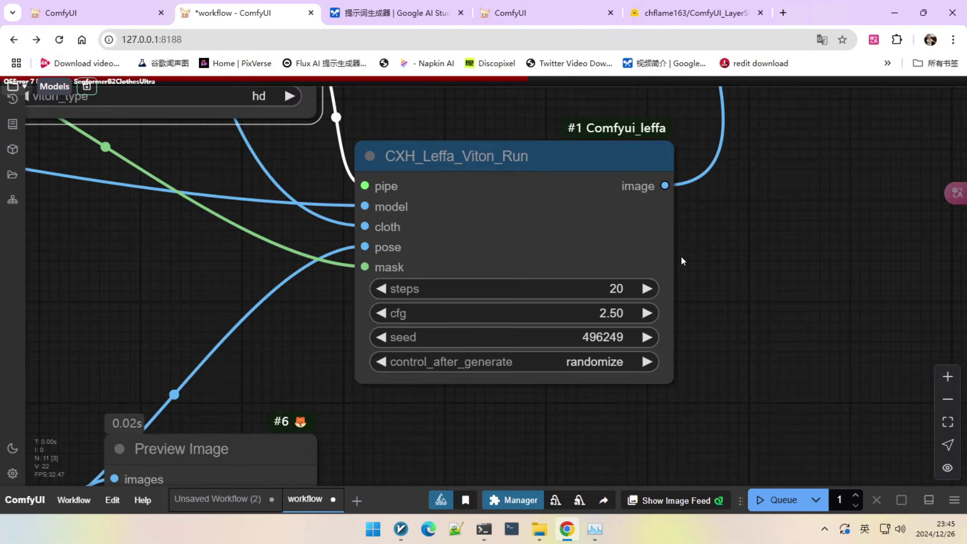
pyautogui.moveTo(526, 153); pyautogui.dragTo(550, 176)
# Examine the CXH_Leffa_Viton_Run node's inputs and its steps, cfg, seed and control_after_generate settings
pyautogui.scroll(2, 582, 282)
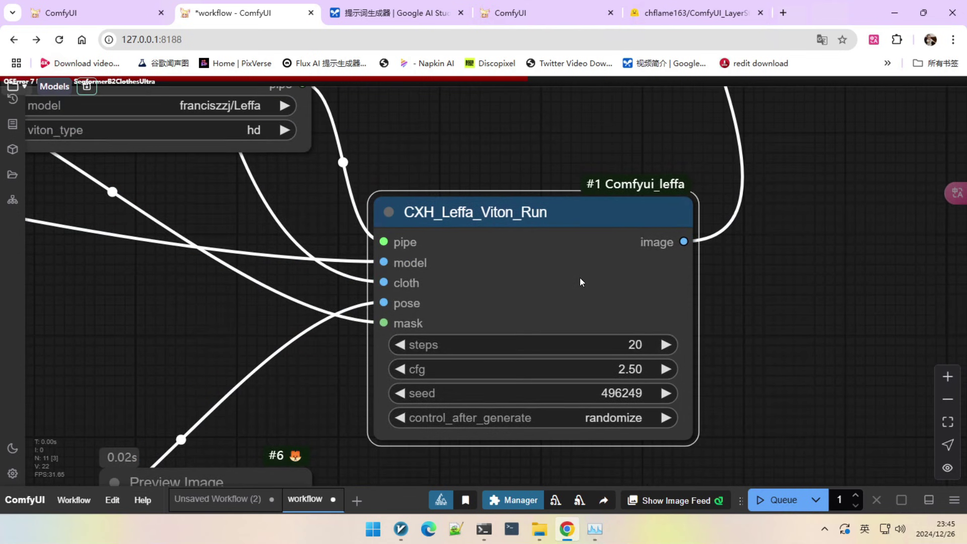
pyautogui.scroll(-2, 564, 224)
pyautogui.hscroll(2, 574, 227)
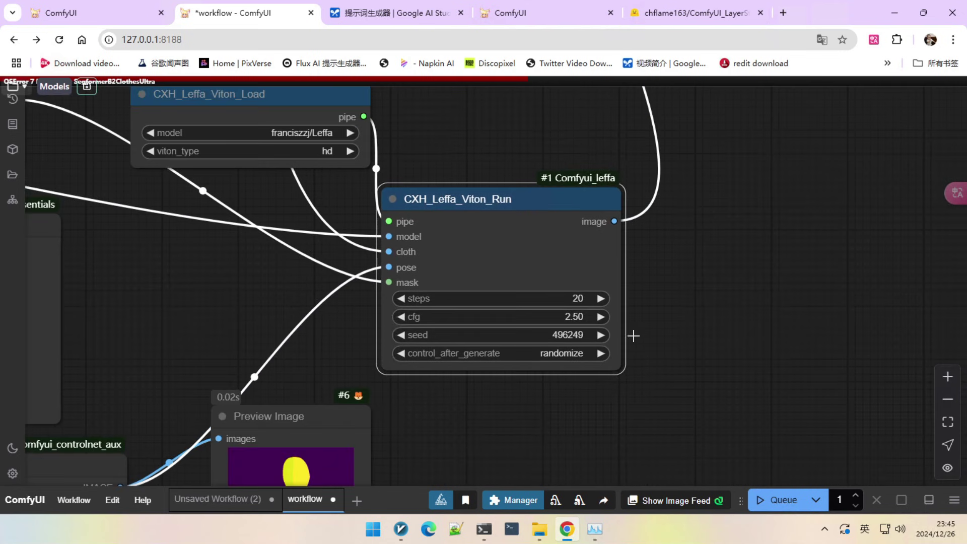
pyautogui.scroll(3, 637, 333)
pyautogui.hscroll(-1, 650, 324)
pyautogui.scroll(2, 650, 327)
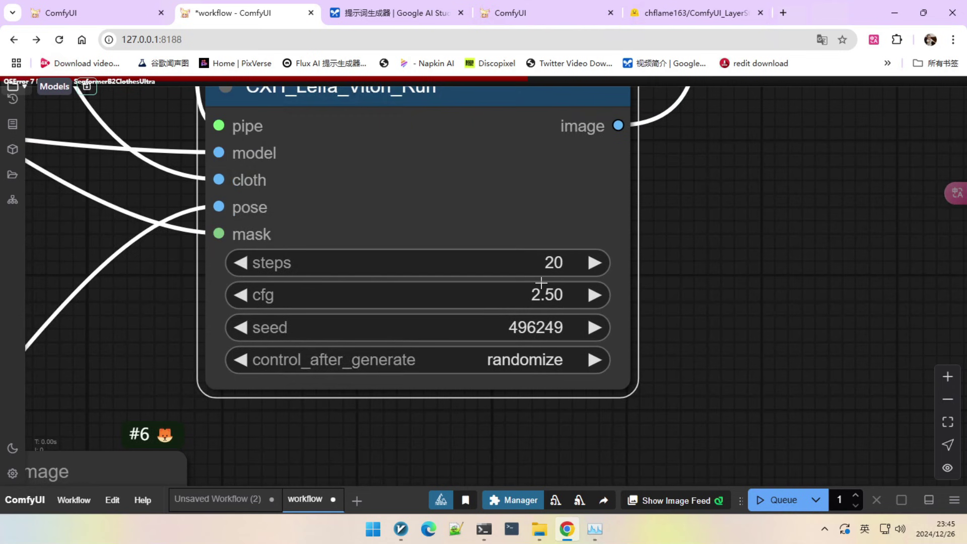
pyautogui.scroll(-5, 541, 283)
pyautogui.hscroll(-2, 544, 285)
pyautogui.scroll(-2, 608, 277)
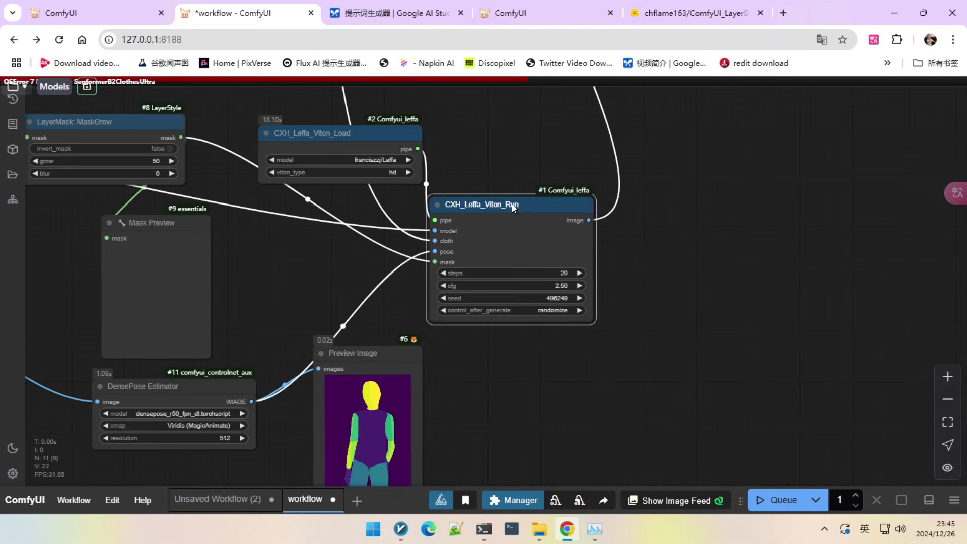
# Move the CXH_Leffa_Viton_Run node up so it sits roughly level with the CXH_Leffa_Viton_Load node
pyautogui.moveTo(512, 204); pyautogui.dragTo(524, 140)
pyautogui.hscroll(-3, 448, 297)
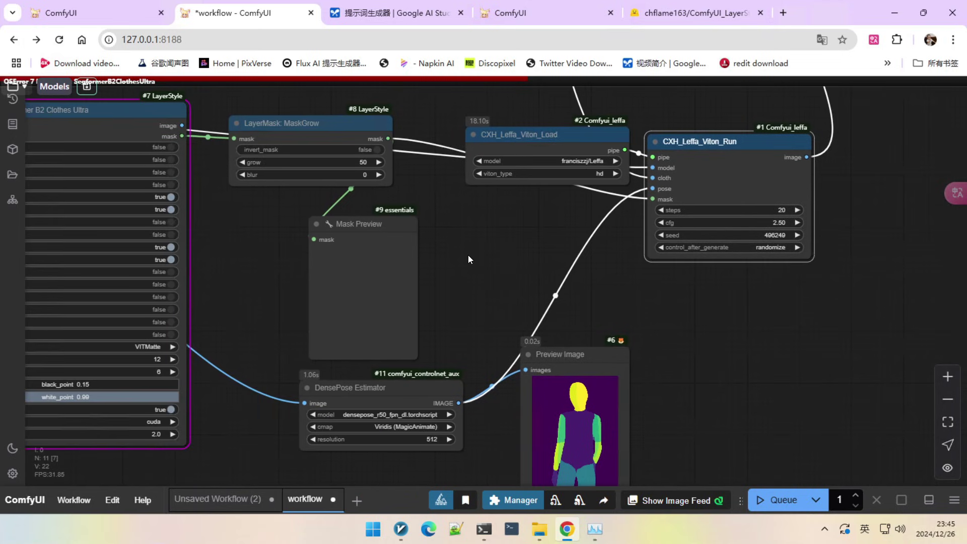
pyautogui.hscroll(-5, 468, 257)
# Examine the Segformer B2 Clothes Ultra node's body-part and clothing toggles and compare them with the loaded person image
pyautogui.scroll(-2, 479, 214)
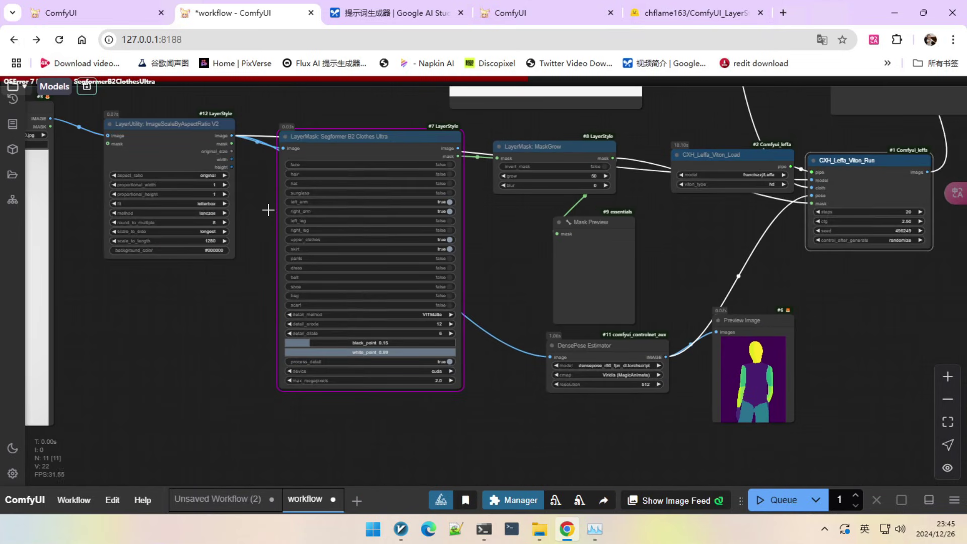
pyautogui.hscroll(-1, 262, 206)
pyautogui.scroll(3, 289, 198)
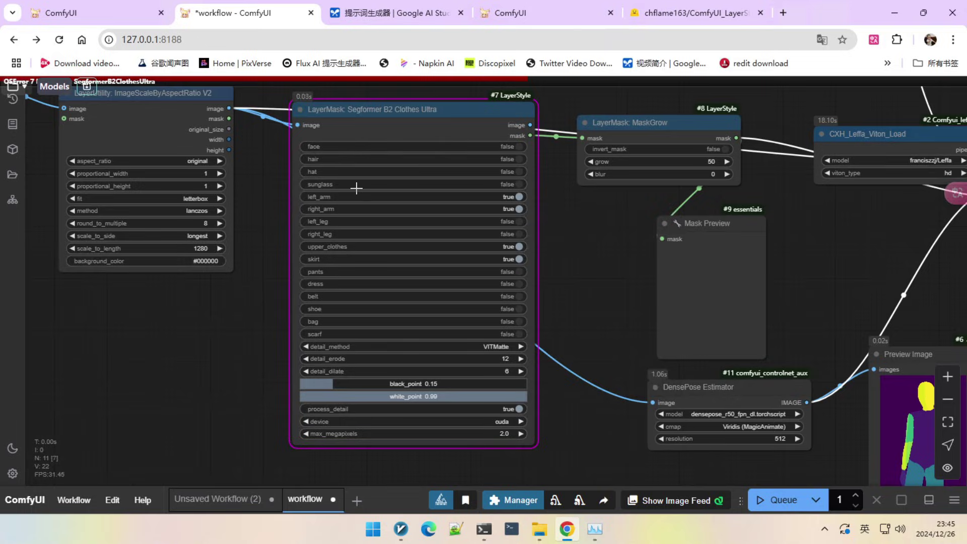
pyautogui.scroll(5, 357, 188)
pyautogui.scroll(-3, 357, 188)
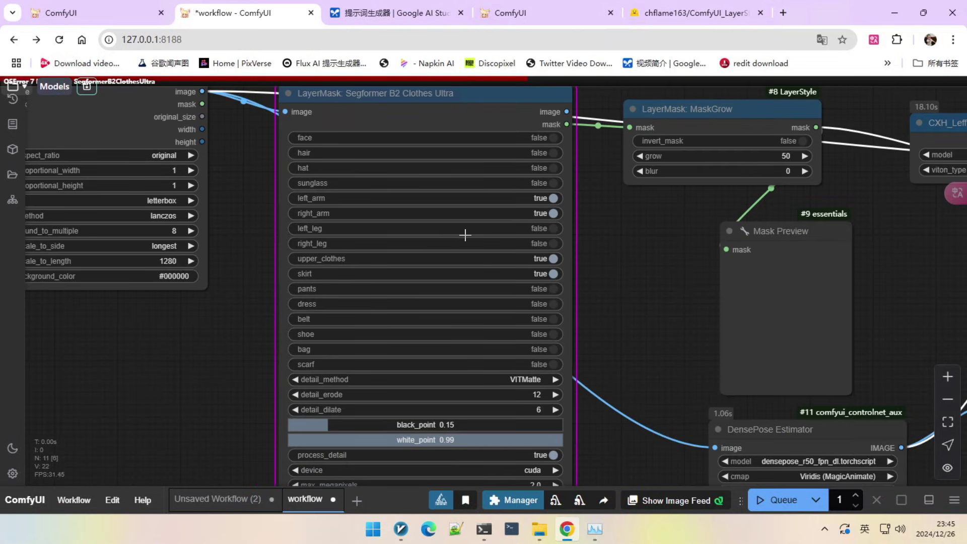
pyautogui.scroll(1, 459, 228)
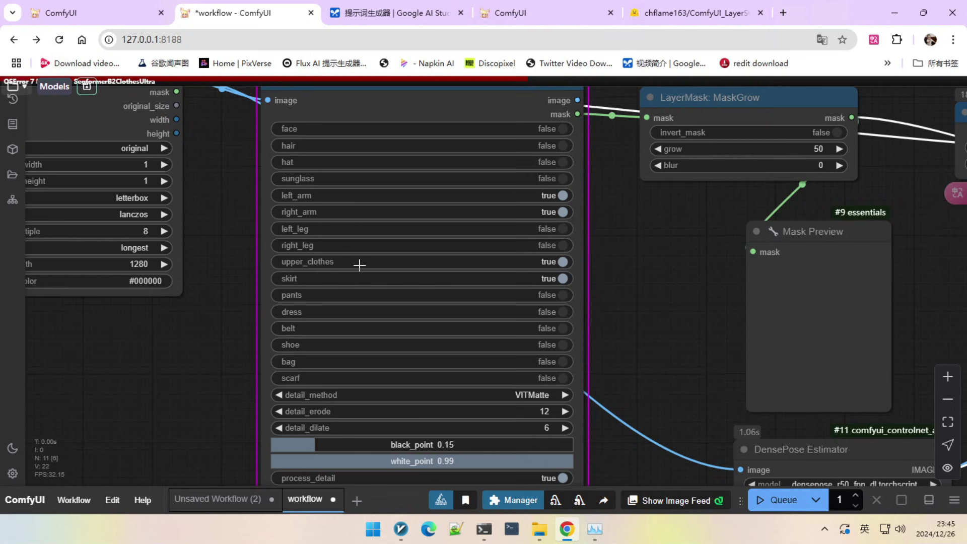
pyautogui.scroll(3, 308, 275)
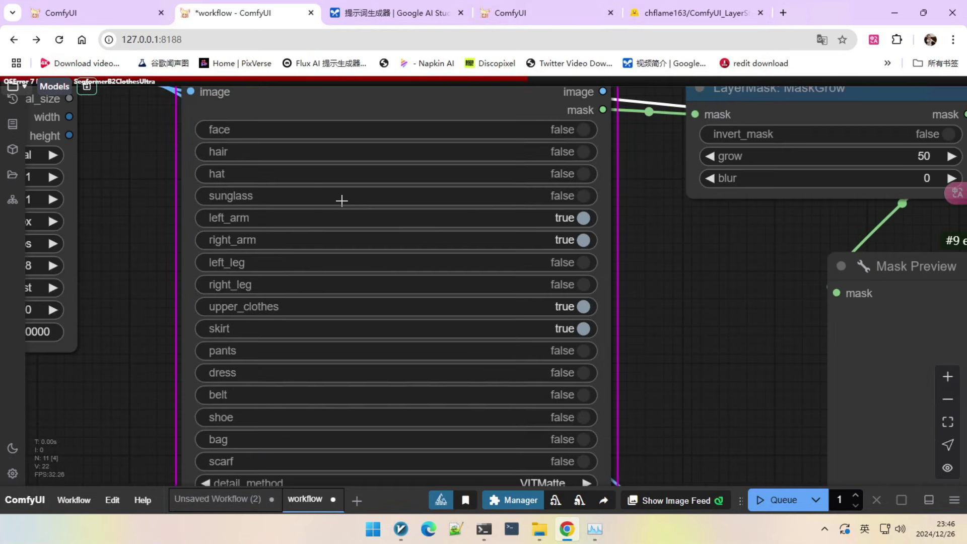
pyautogui.scroll(-10, 287, 295)
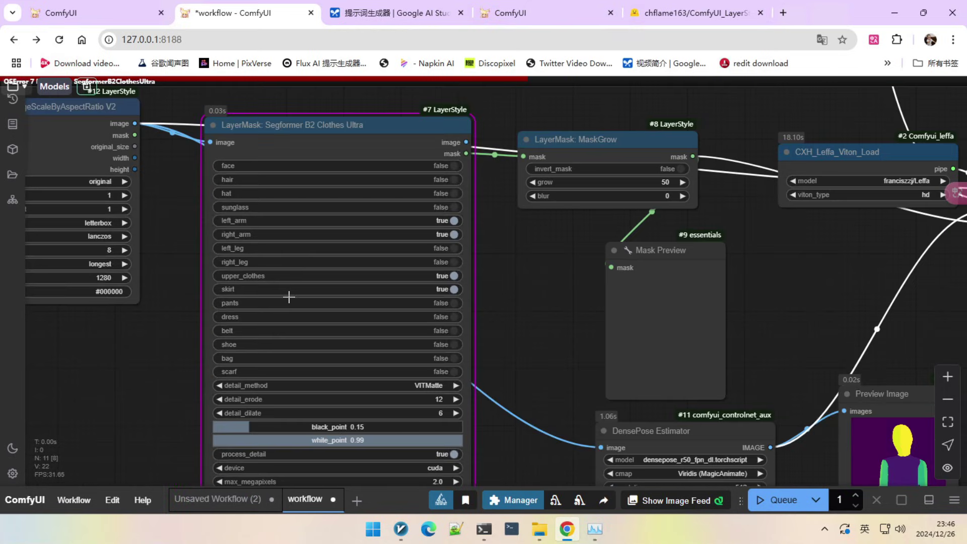
pyautogui.moveTo(292, 168); pyautogui.dragTo(444, 209)
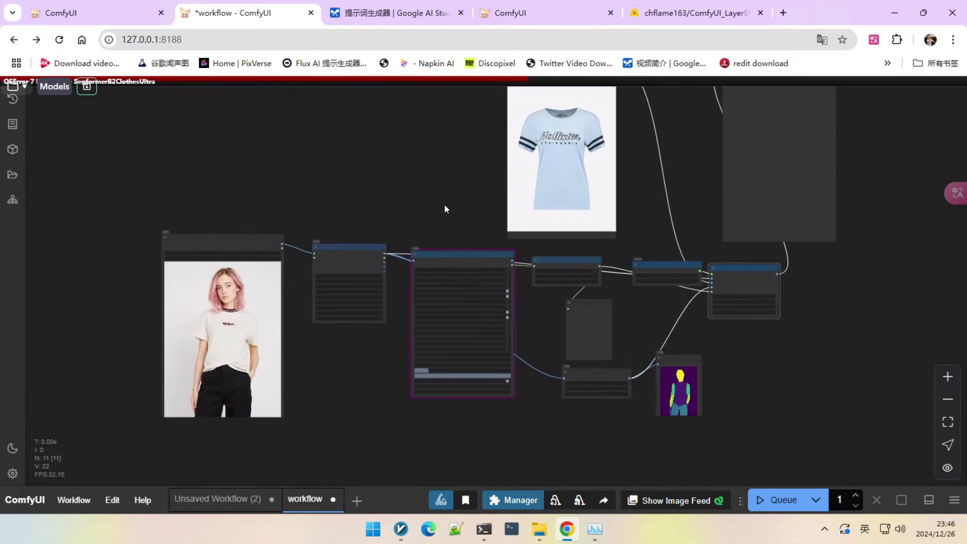
pyautogui.scroll(2, 526, 138)
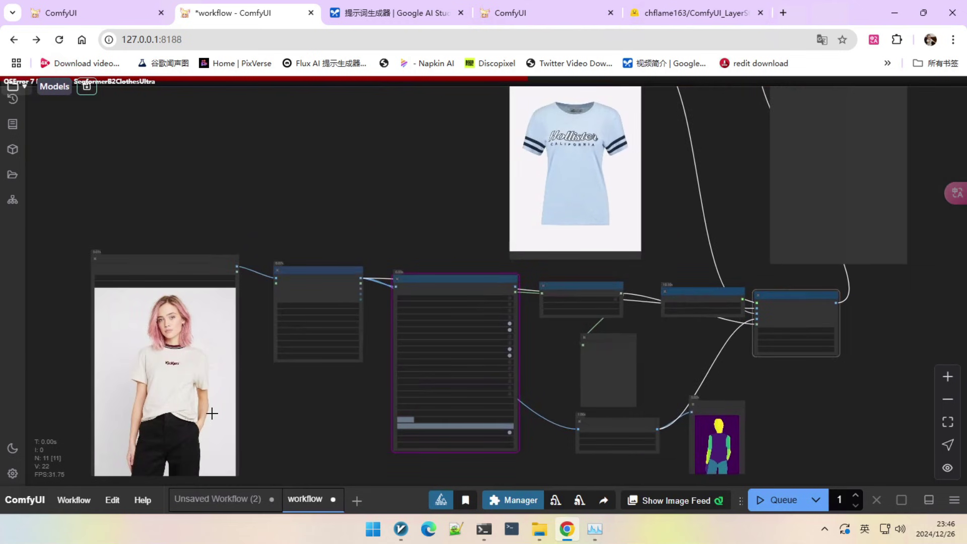
pyautogui.scroll(-2, 217, 397)
pyautogui.scroll(3, 316, 384)
# Delete the LayerMask: Segformer B2 Clothes Ultra node from the workflow
pyautogui.moveTo(347, 375); pyautogui.dragTo(362, 272)
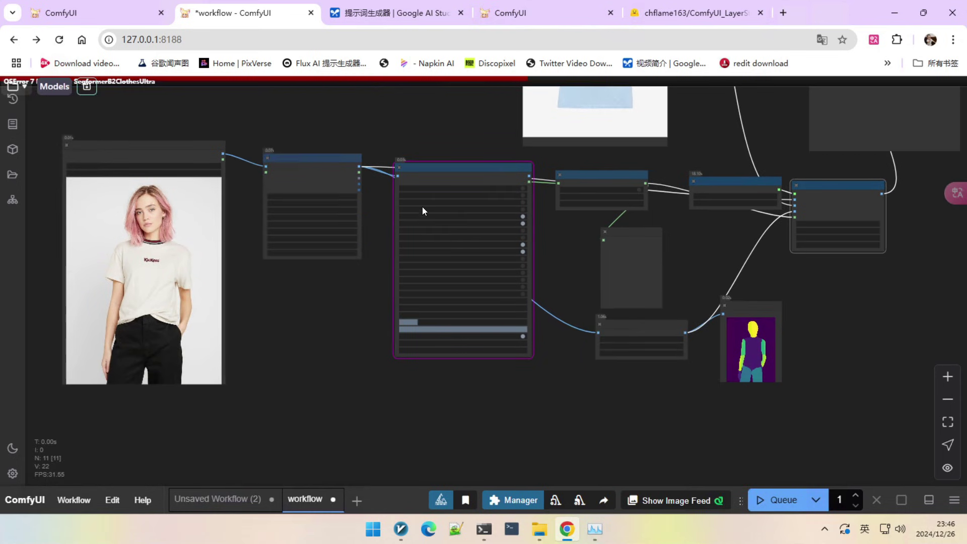
pyautogui.click(439, 158)
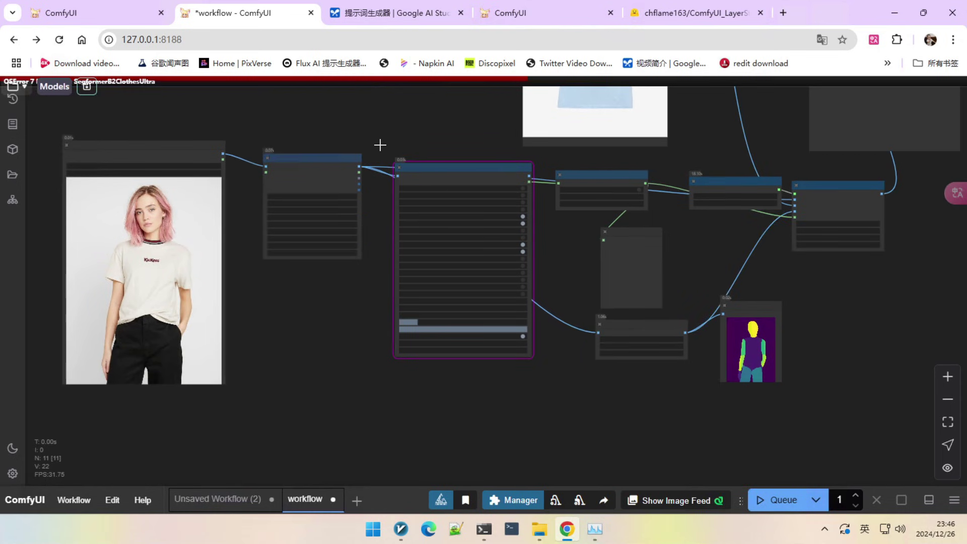
pyautogui.click(436, 167)
pyautogui.press('Delete')
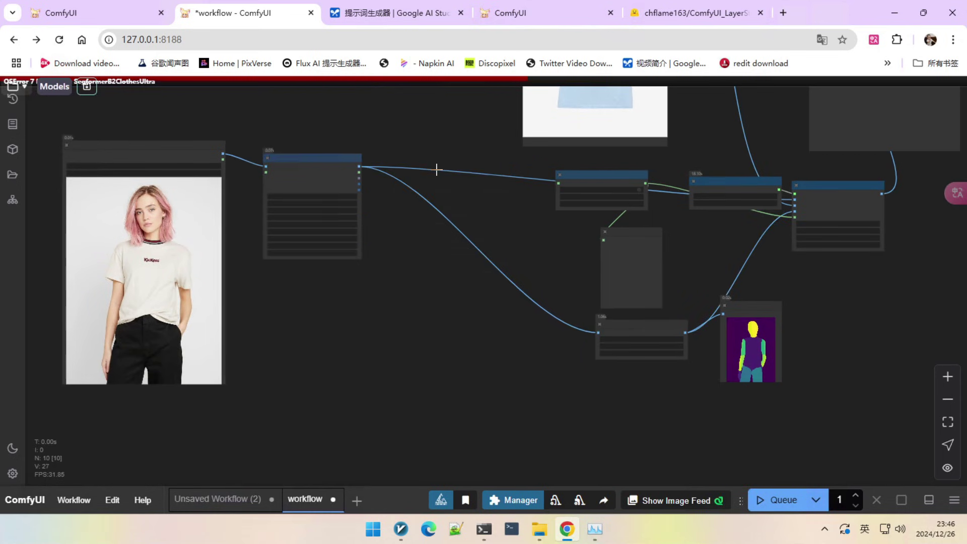
# Add a GroundingDinoSAMSegment node and feed its sam_model input from a new SAMLoader placed below the ImageScaleByAspectRatio V2 node
pyautogui.doubleClick(457, 243)
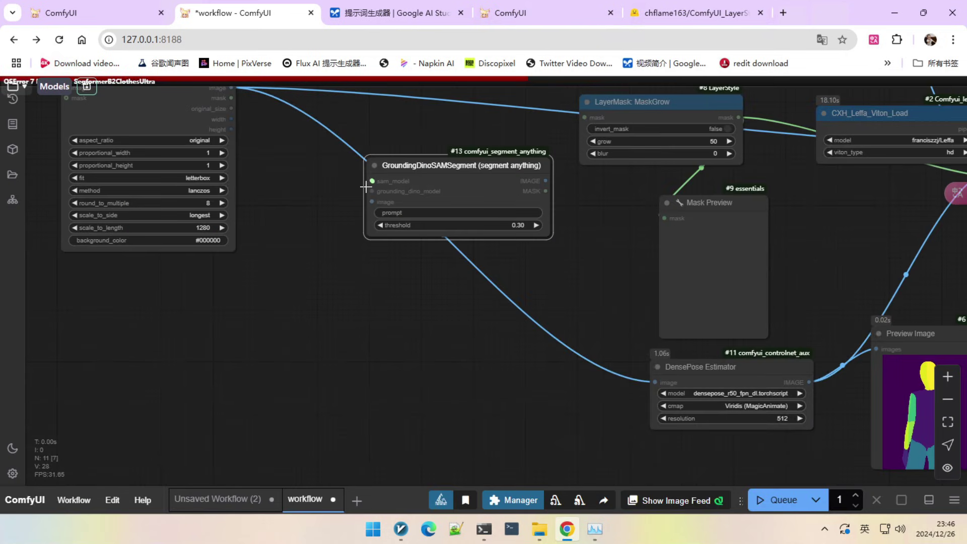
pyautogui.moveTo(372, 181); pyautogui.dragTo(282, 257)
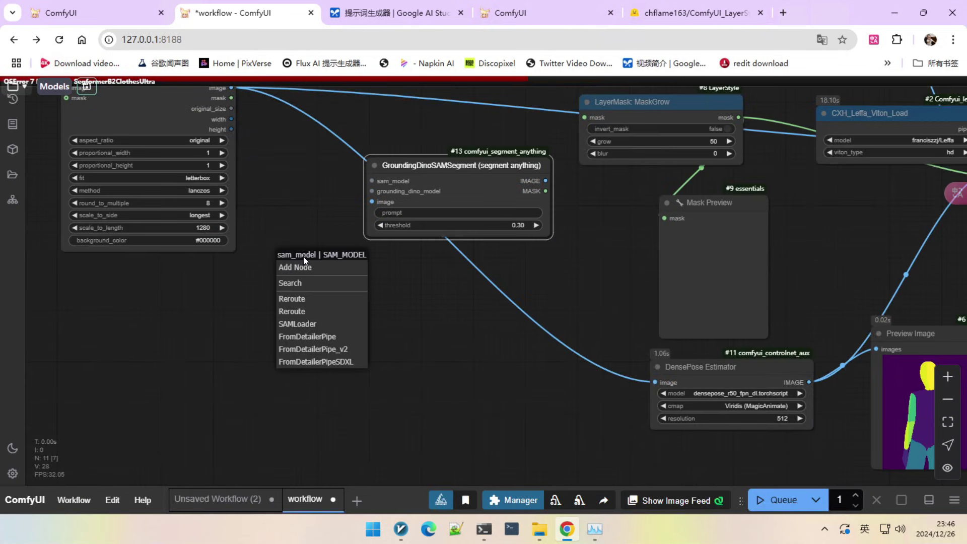
pyautogui.click(305, 324)
pyautogui.moveTo(351, 269); pyautogui.dragTo(188, 294)
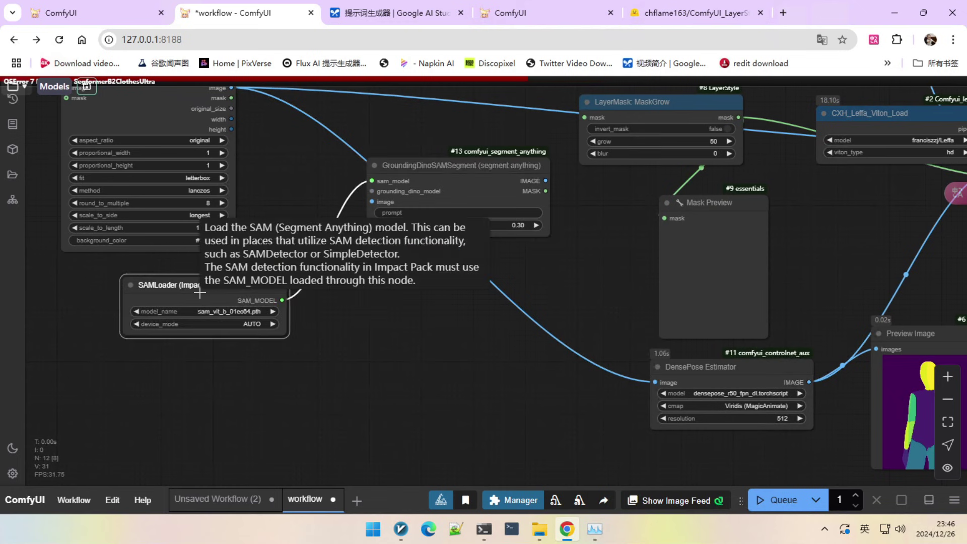
# Set the SAMLoader's device_mode to Prefer GPU
pyautogui.click(243, 324)
pyautogui.click(269, 339)
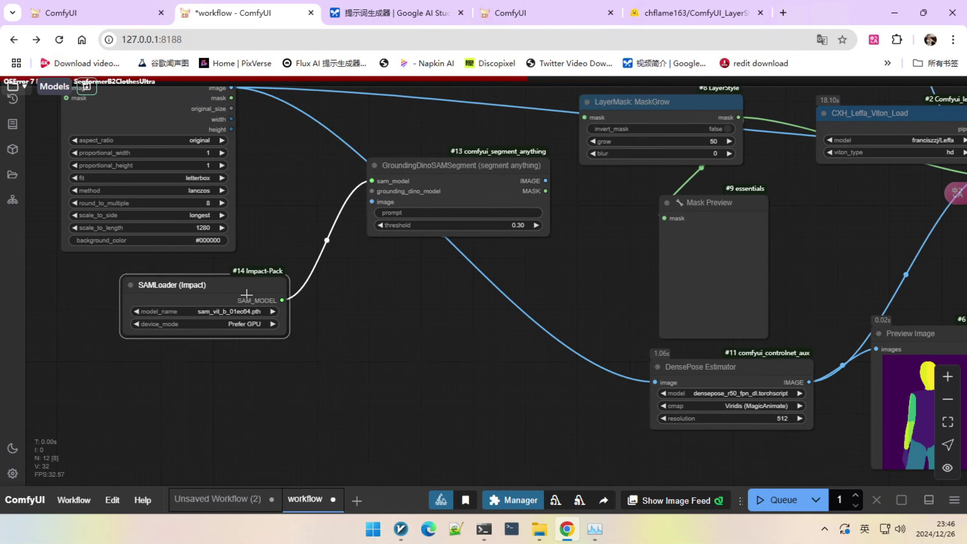
pyautogui.moveTo(286, 295); pyautogui.dragTo(263, 297)
pyautogui.scroll(-2, 380, 288)
pyautogui.scroll(5, 442, 294)
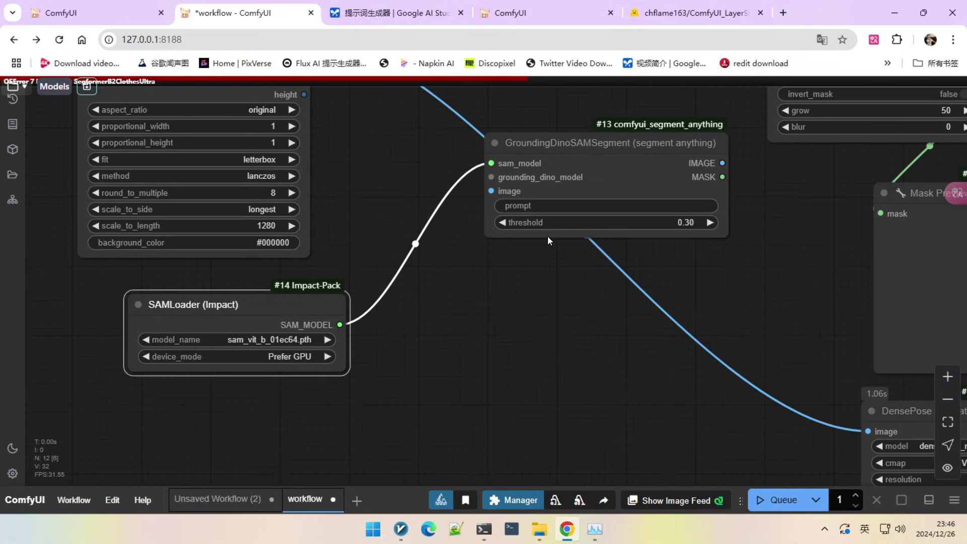
# Add a GroundingDinoModelLoader linked to the segment node's grounding_dino_model input and place it below the SAMLoader
pyautogui.moveTo(491, 177); pyautogui.dragTo(334, 361)
pyautogui.click(504, 325)
pyautogui.rightClick(452, 244)
pyautogui.rightClick(415, 361)
pyautogui.click(433, 278)
pyautogui.moveTo(433, 358); pyautogui.dragTo(249, 414)
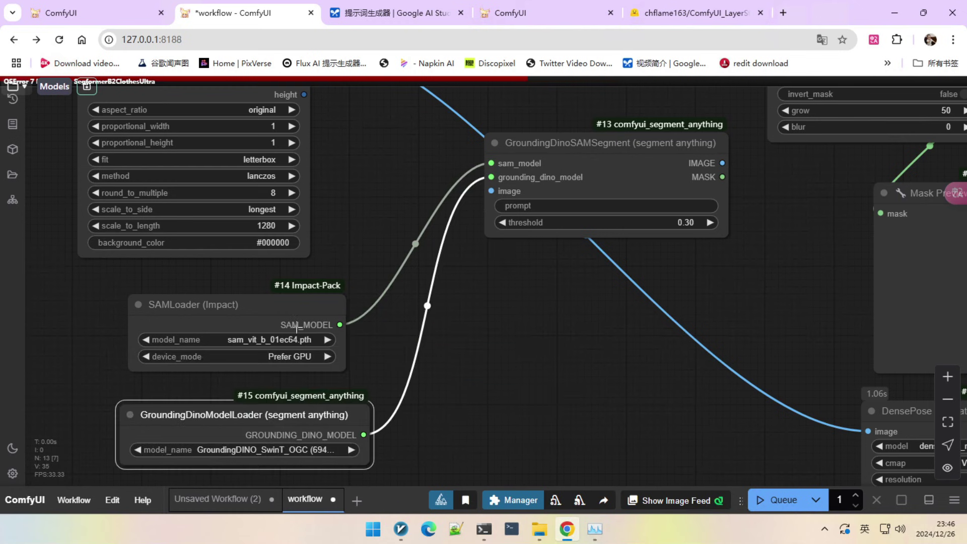
# Examine the person image and how the new segmentation nodes sit among the mask, pose and Leffa nodes
pyautogui.scroll(-5, 469, 300)
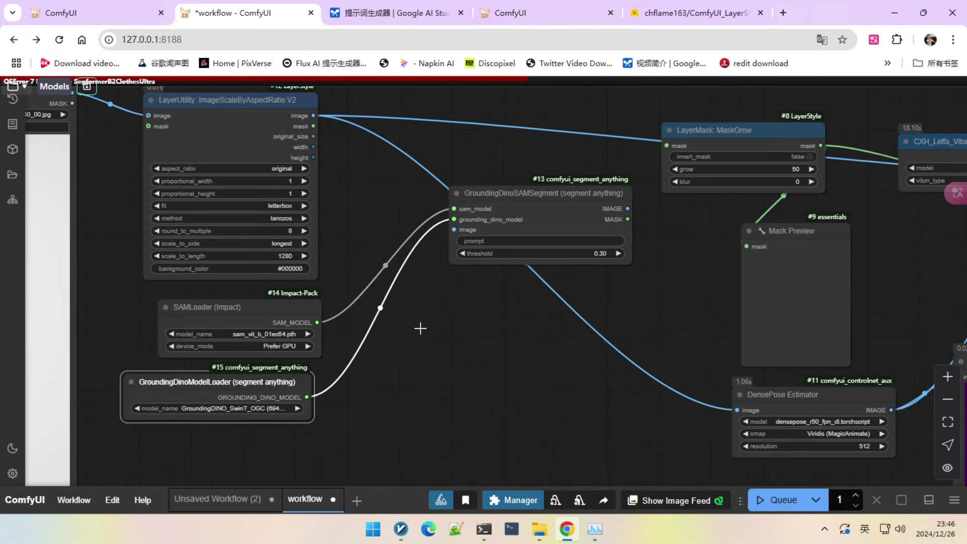
pyautogui.scroll(-3, 482, 328)
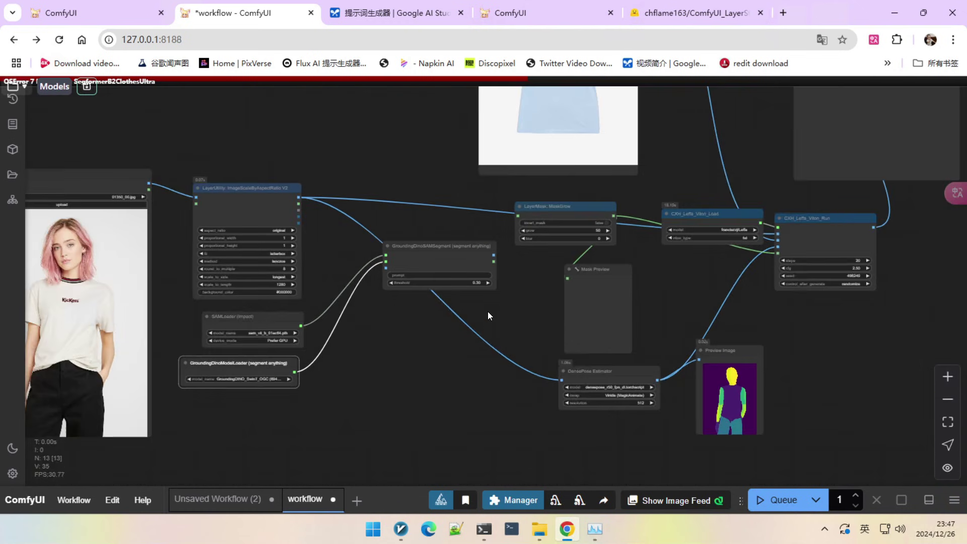
pyautogui.moveTo(487, 311); pyautogui.dragTo(420, 302)
pyautogui.scroll(3, 351, 259)
pyautogui.scroll(-2, 357, 296)
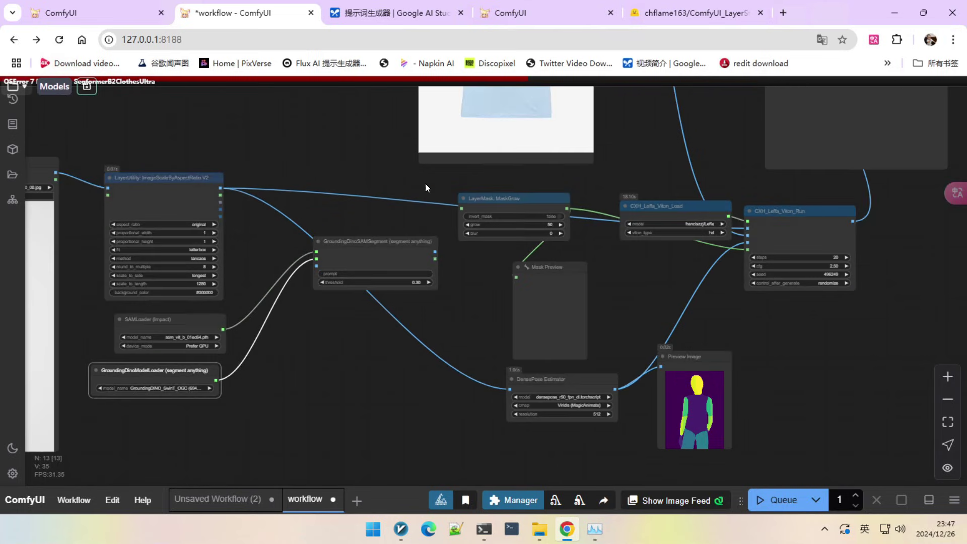
pyautogui.moveTo(425, 184); pyautogui.dragTo(491, 330)
pyautogui.moveTo(352, 280); pyautogui.dragTo(623, 128)
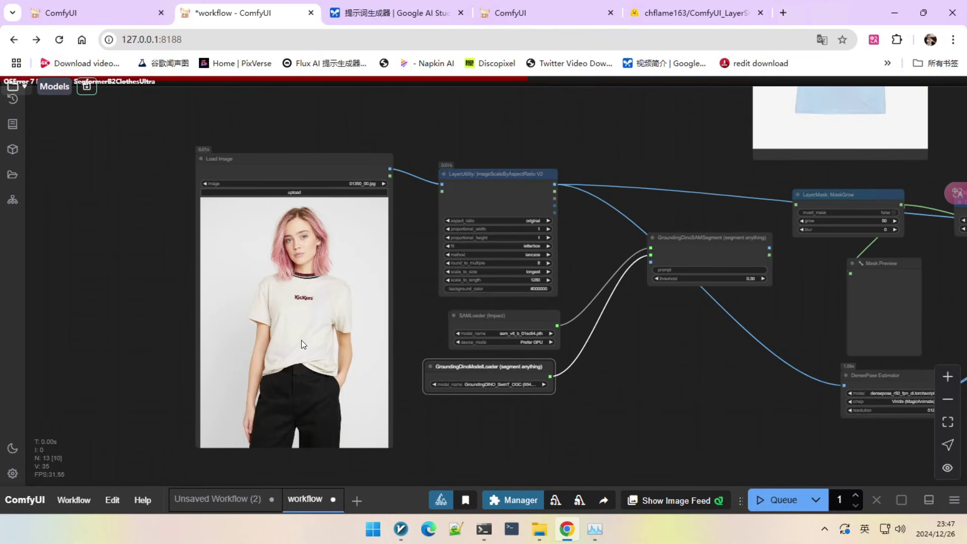
pyautogui.scroll(2, 302, 341)
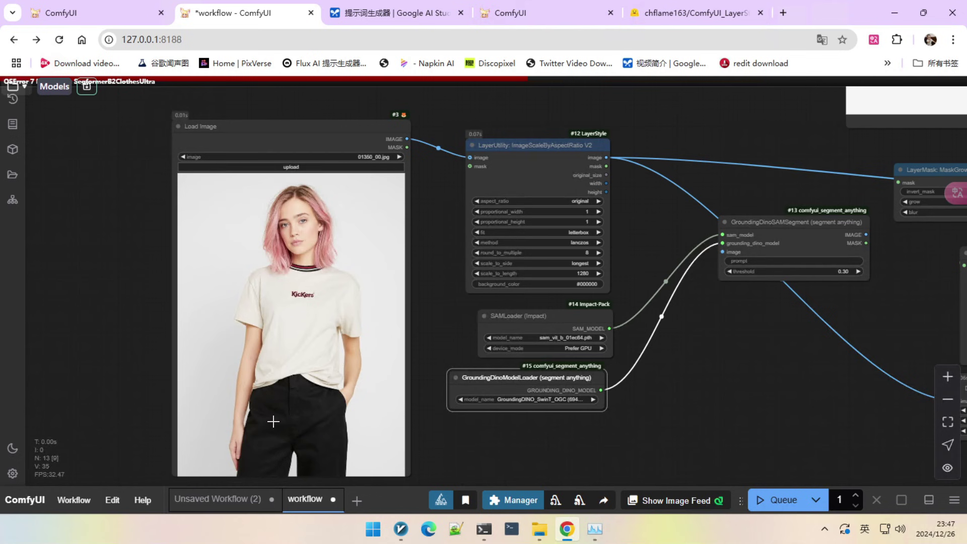
pyautogui.scroll(-3, 359, 312)
pyautogui.moveTo(652, 371); pyautogui.dragTo(391, 386)
pyautogui.scroll(4, 506, 283)
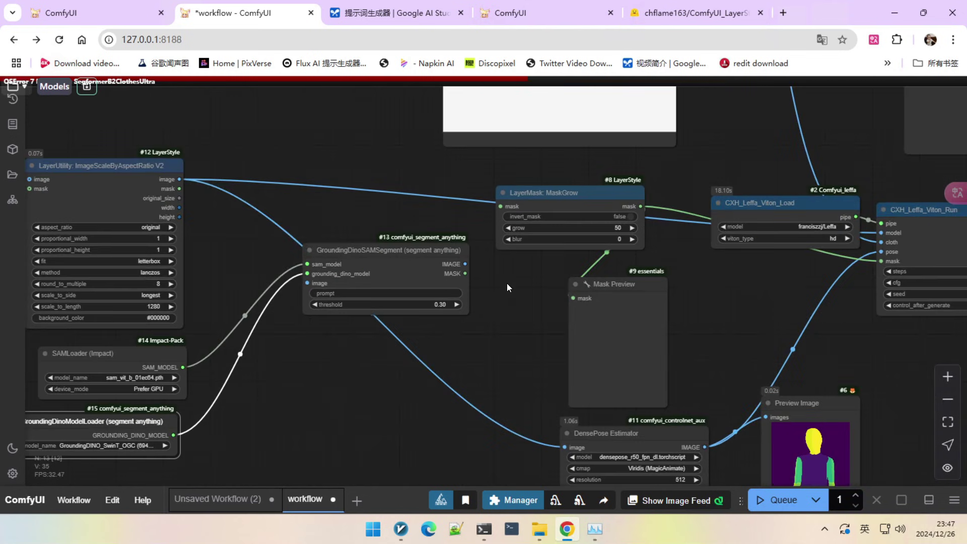
# Move the GroundingDinoSAMSegment node slightly left, leaving more room before the MaskGrow node
pyautogui.moveTo(399, 262); pyautogui.dragTo(375, 264)
pyautogui.scroll(-4, 454, 277)
pyautogui.scroll(2, 723, 251)
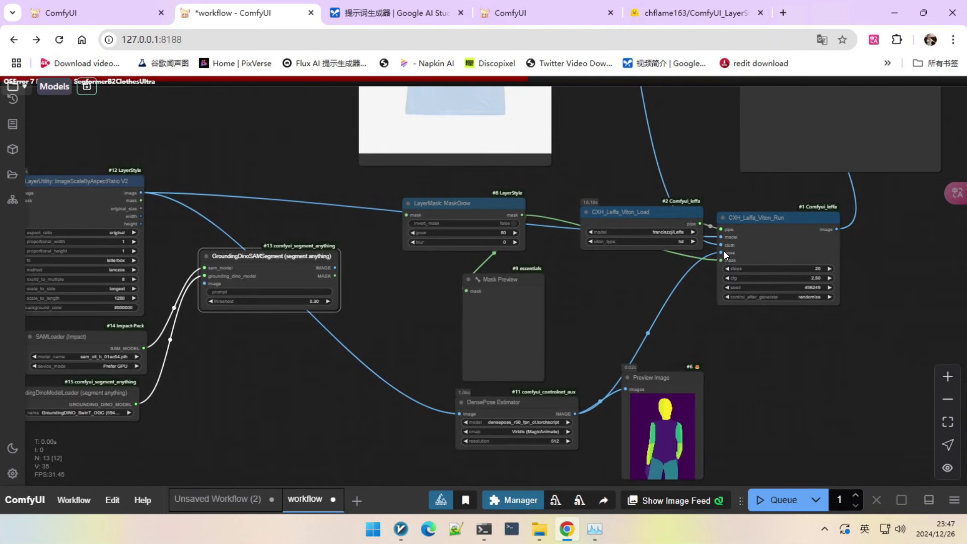
# Mute the CXH_Leffa_Viton_Run node so it is skipped when the workflow runs
pyautogui.click(767, 226)
pyautogui.hotkey('ctrl', 'm')
pyautogui.moveTo(409, 326); pyautogui.dragTo(530, 305)
# Add a Mask Preview node linked to the MASK output of the GroundingDinoSAMSegment node
pyautogui.scroll(5, 403, 255)
pyautogui.moveTo(505, 264); pyautogui.dragTo(539, 277)
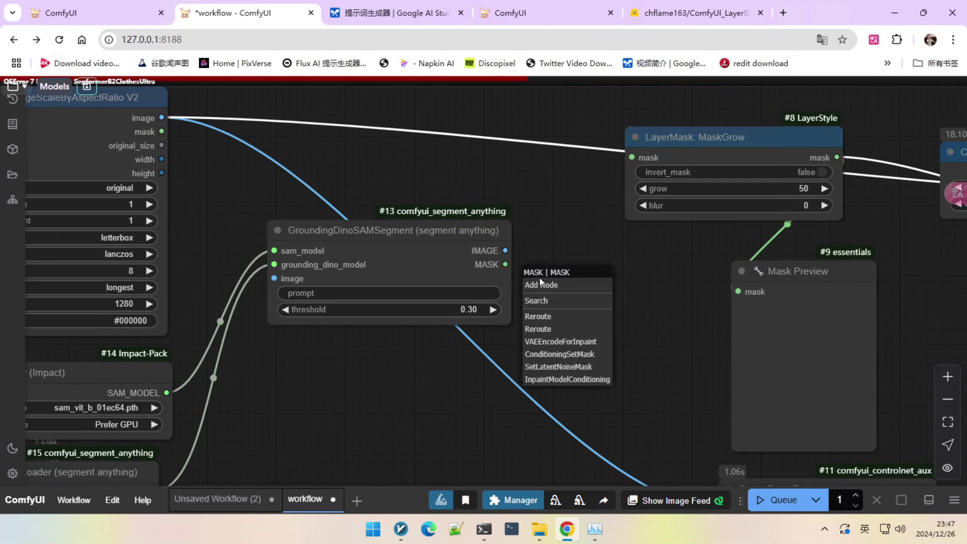
pyautogui.click(640, 306)
pyautogui.scroll(-2, 573, 361)
pyautogui.moveTo(405, 323); pyautogui.dragTo(485, 283)
# Set the GroundingDinoSAMSegment prompt to "tshirt"
pyautogui.click(490, 272)
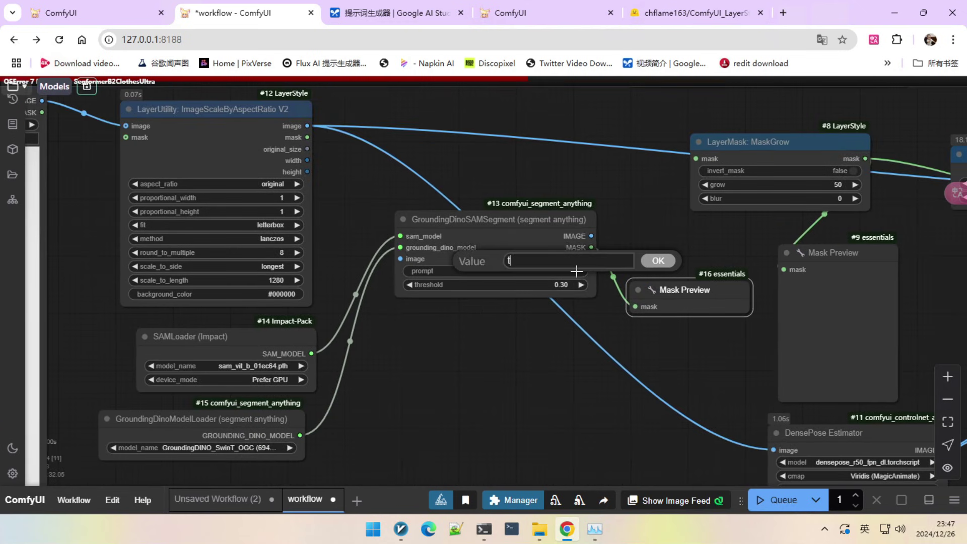
pyautogui.write('tshirt')
pyautogui.press('Return')
pyautogui.scroll(-3, 577, 272)
pyautogui.scroll(9, 537, 331)
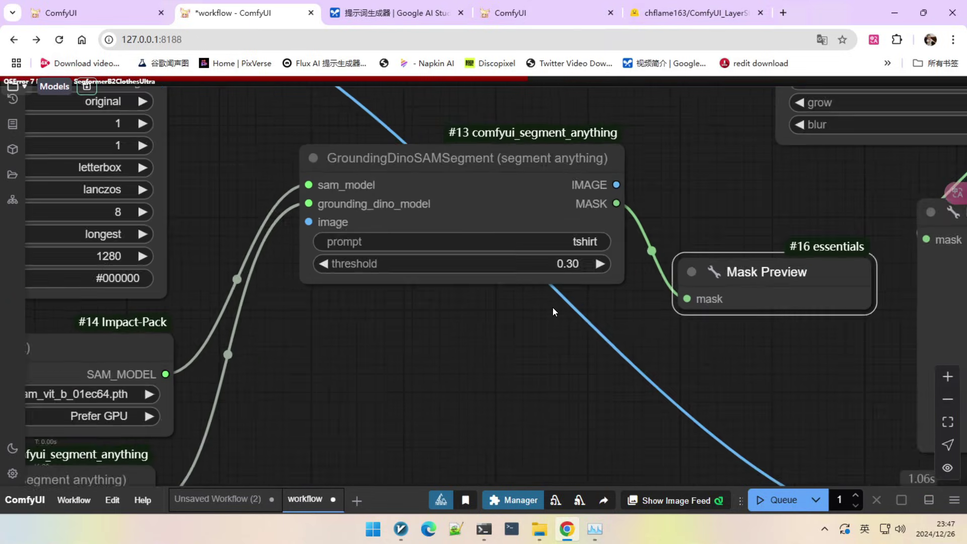
# Extend the segmentation prompt to "tshirt,arms"
pyautogui.click(602, 234)
pyautogui.click(652, 227)
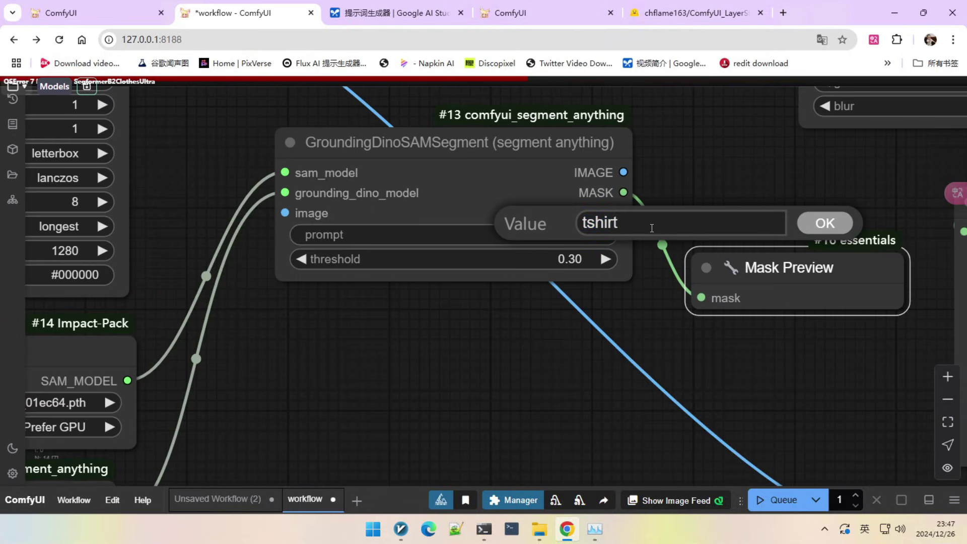
pyautogui.write(',arms')
pyautogui.click(817, 227)
pyautogui.scroll(-4, 509, 339)
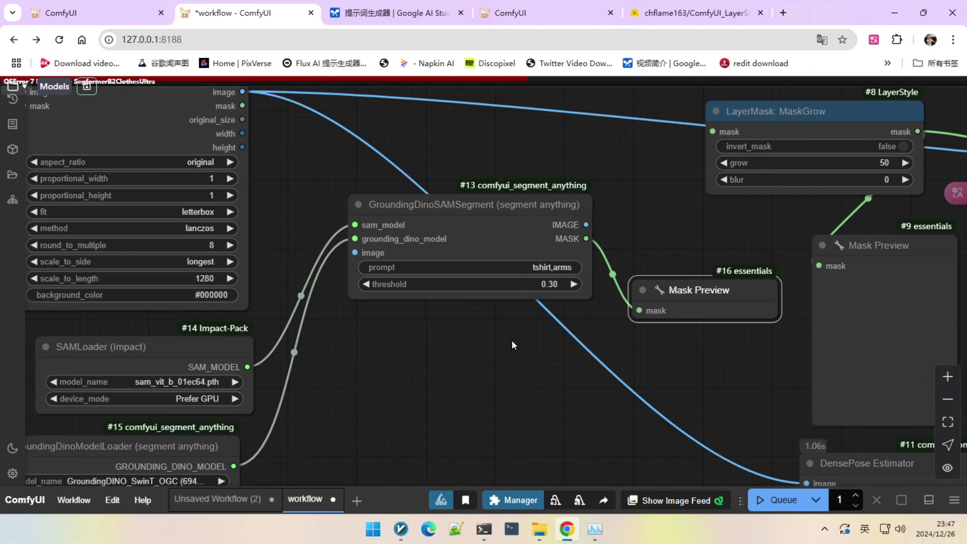
# Run the workflow and inspect the segmented clothing and arms mask in the new Mask Preview node
pyautogui.scroll(-2, 584, 329)
pyautogui.click(773, 500)
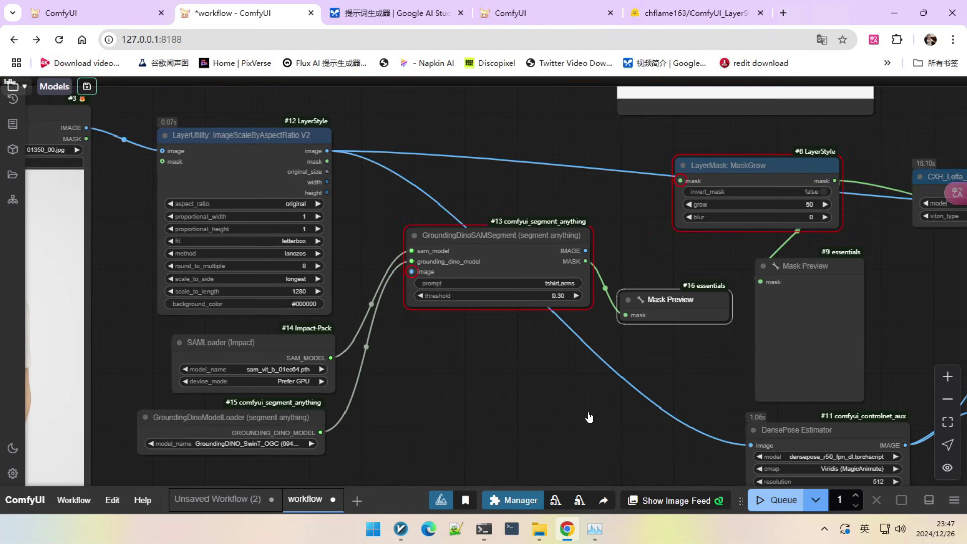
pyautogui.scroll(5, 572, 375)
pyautogui.scroll(-2, 569, 237)
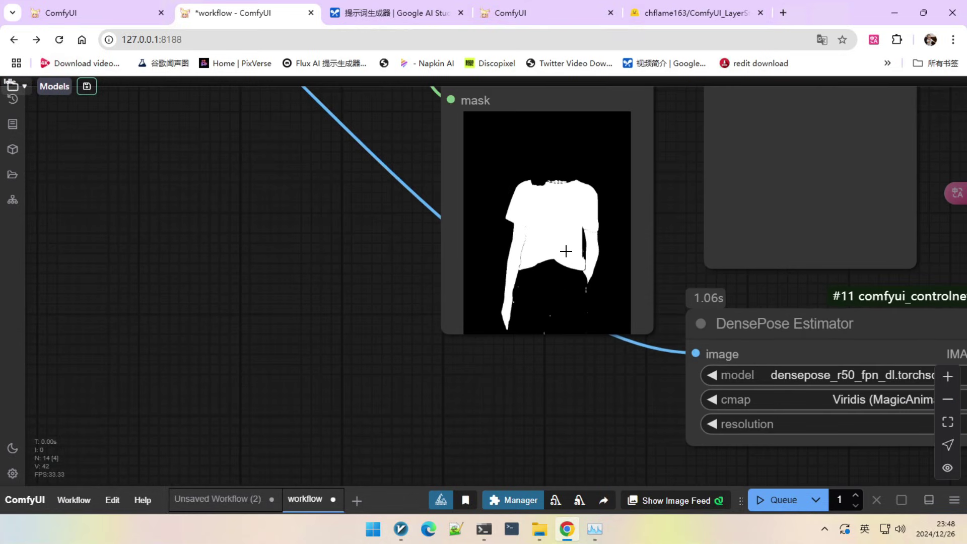
pyautogui.scroll(-4, 546, 302)
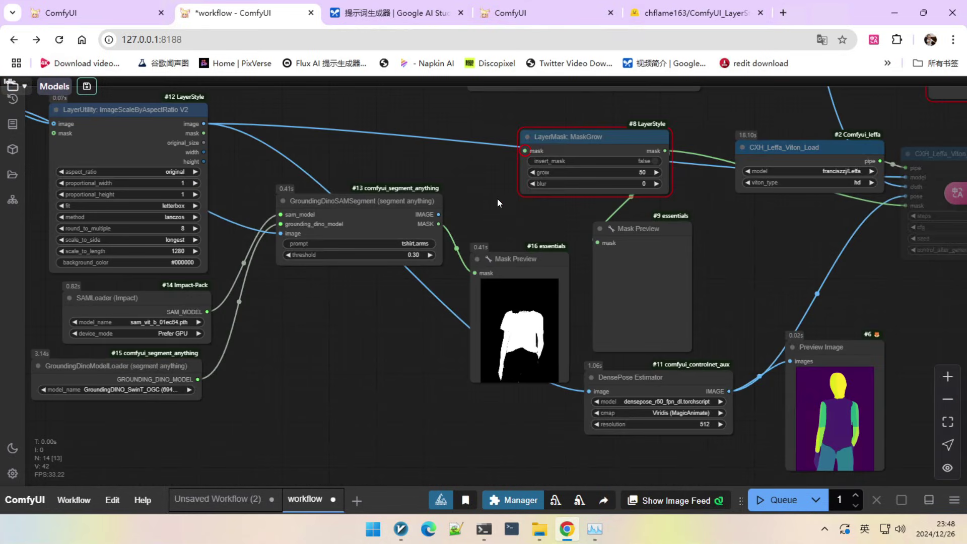
# Connect the GroundingDinoSAMSegment MASK output to the mask input of the MaskGrow node
pyautogui.scroll(2, 497, 199)
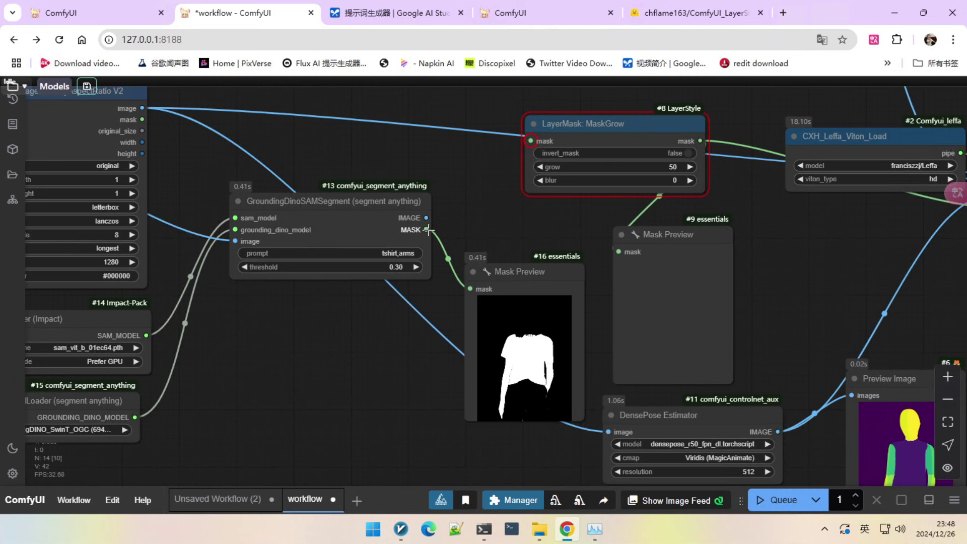
pyautogui.moveTo(426, 229); pyautogui.dragTo(531, 140)
pyautogui.scroll(-3, 464, 214)
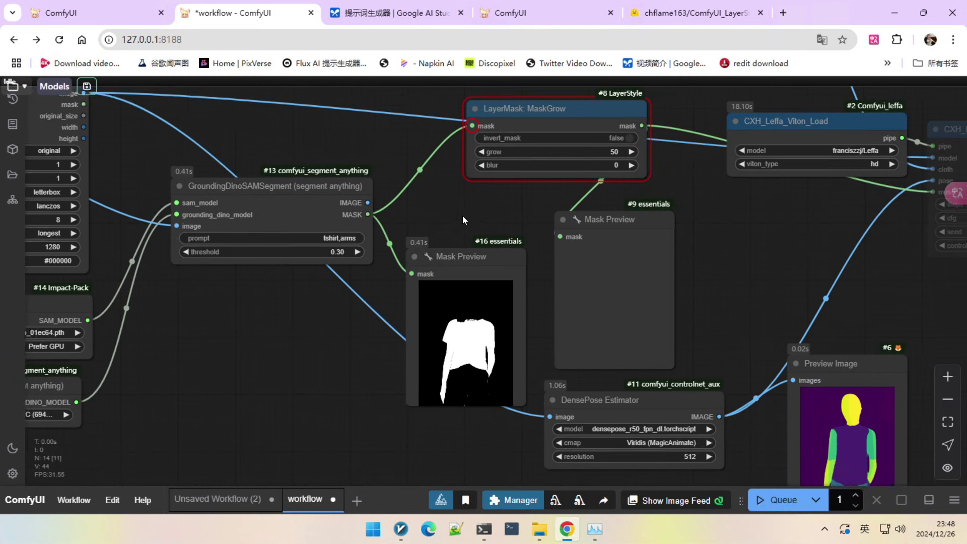
# Re-enable the muted CXH_Leffa_Viton_Run node
pyautogui.moveTo(465, 213); pyautogui.dragTo(368, 222)
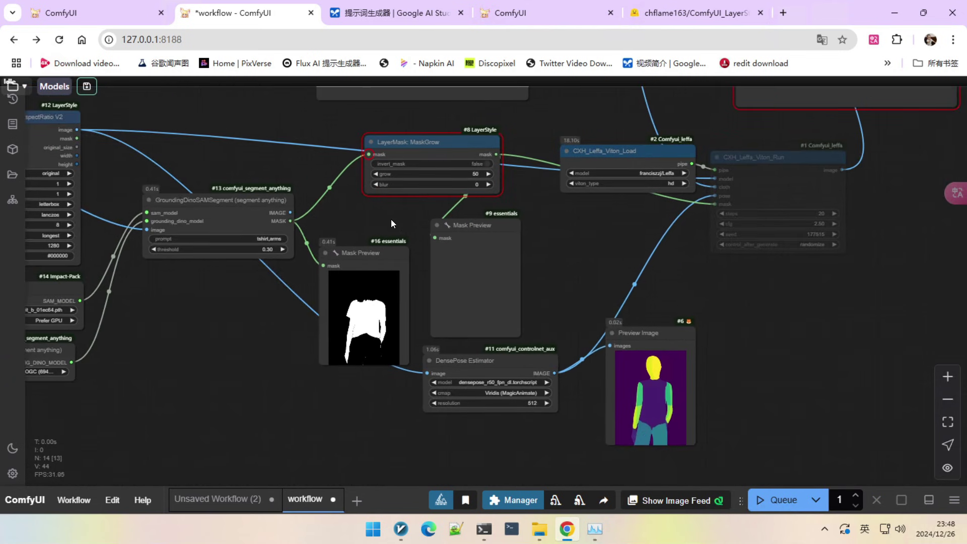
pyautogui.click(721, 169)
pyautogui.scroll(1, 730, 282)
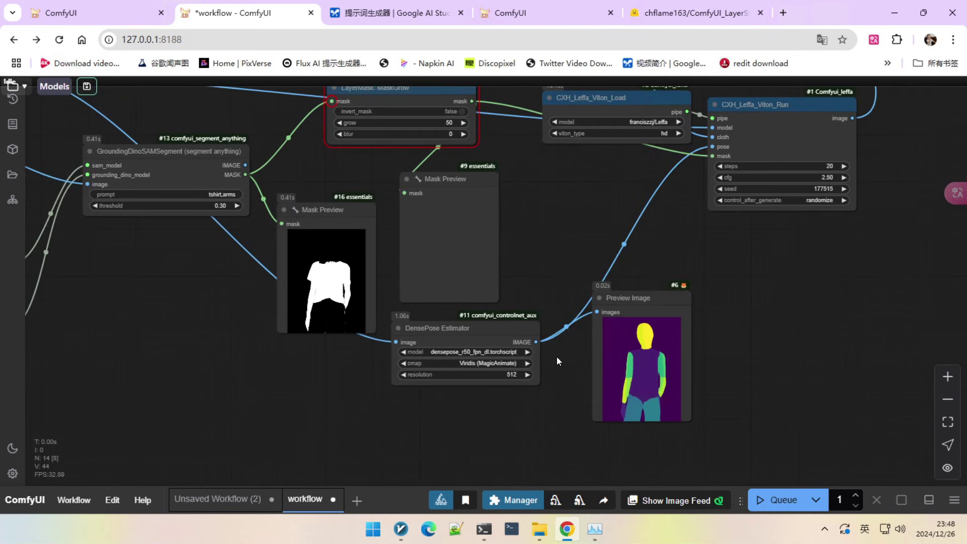
# Examine the DensePose Estimator output in its Preview Image node, especially the arm regions, and compare it with the segmentation mask
pyautogui.moveTo(473, 325)
pyautogui.mouseDown()
pyautogui.moveTo(499, 333)
pyautogui.moveTo(485, 323)
pyautogui.mouseUp()
pyautogui.scroll(1, 536, 309)
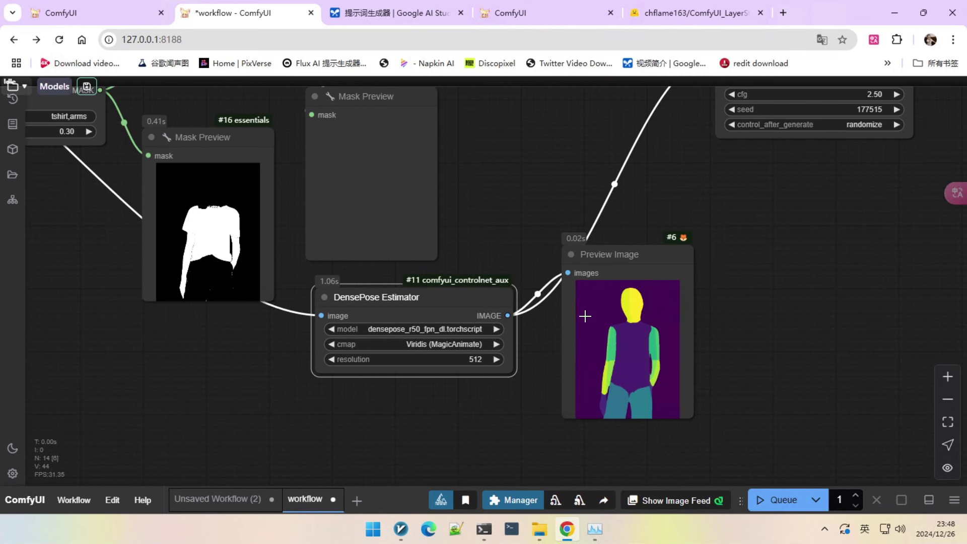
pyautogui.scroll(2, 585, 317)
pyautogui.scroll(-3, 407, 334)
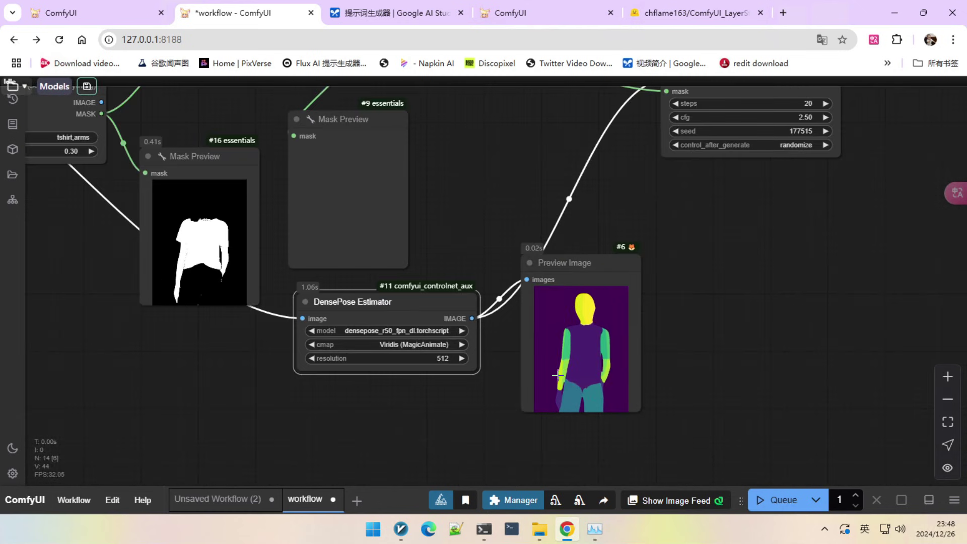
pyautogui.scroll(3, 571, 371)
pyautogui.scroll(3, 559, 355)
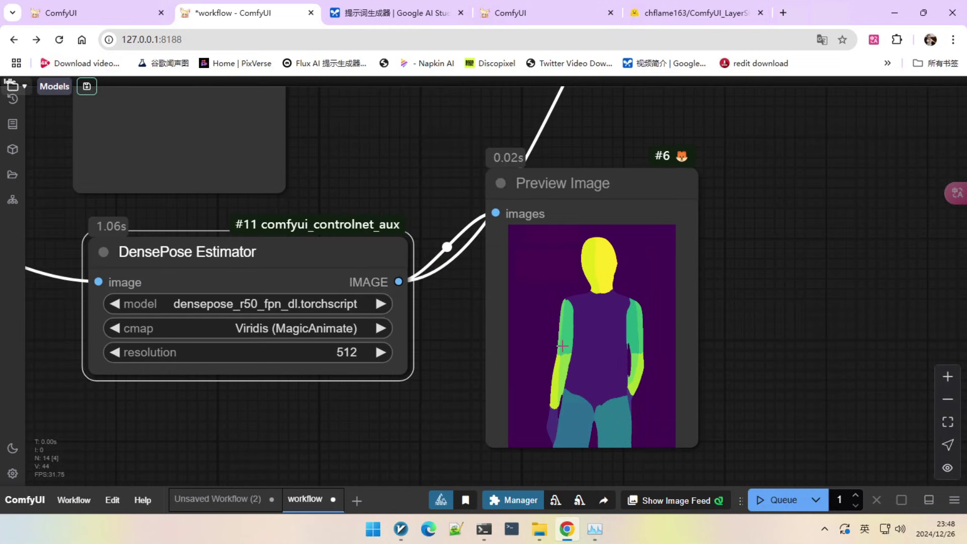
pyautogui.scroll(2, 574, 363)
pyautogui.scroll(-2, 559, 344)
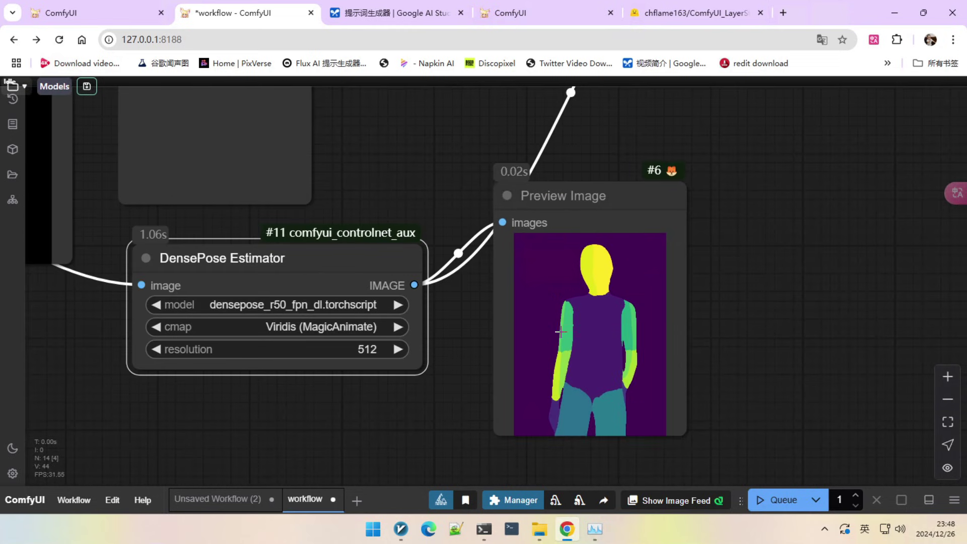
pyautogui.scroll(-2, 557, 375)
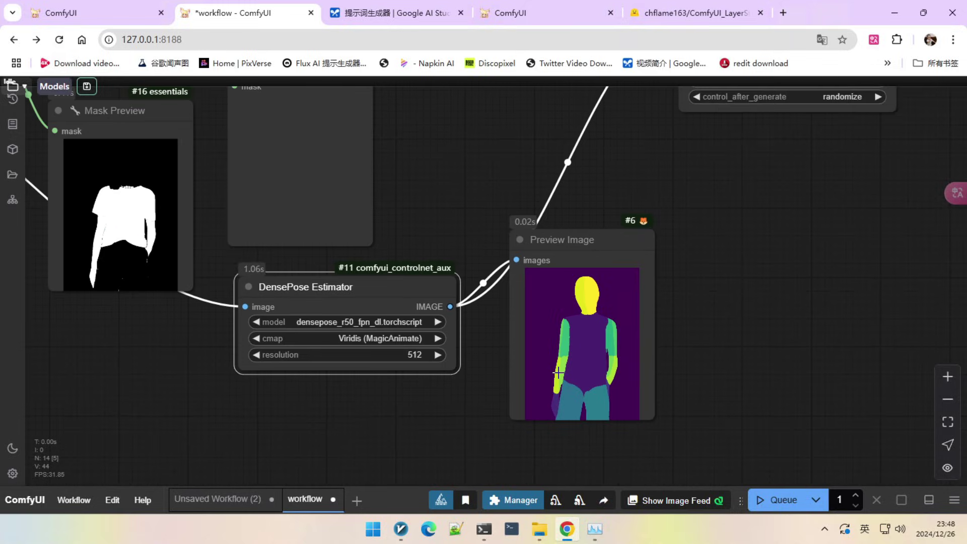
pyautogui.scroll(-12, 571, 330)
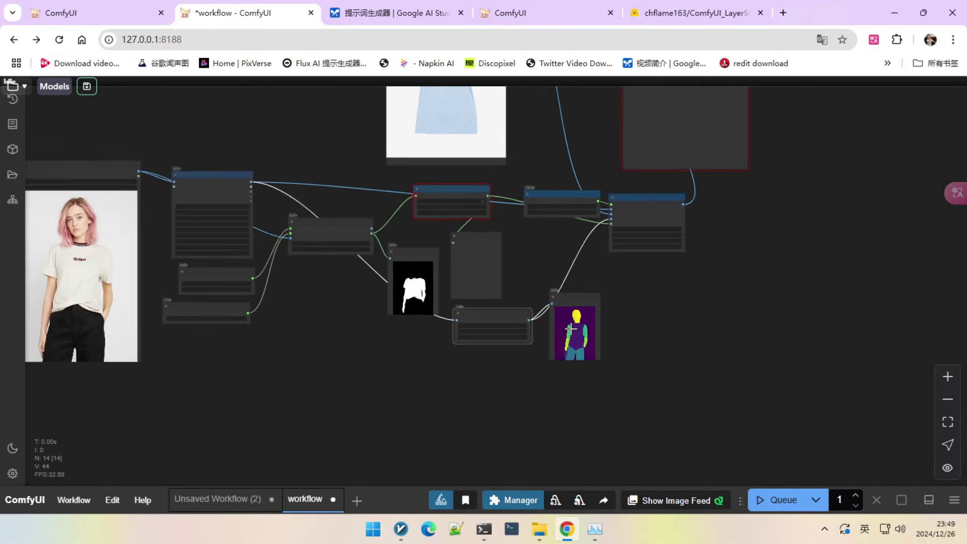
# Run the full workflow and view the grown mask and the generated try-on image
pyautogui.moveTo(410, 380); pyautogui.dragTo(465, 397)
pyautogui.moveTo(699, 353); pyautogui.dragTo(661, 365)
pyautogui.scroll(2, 653, 337)
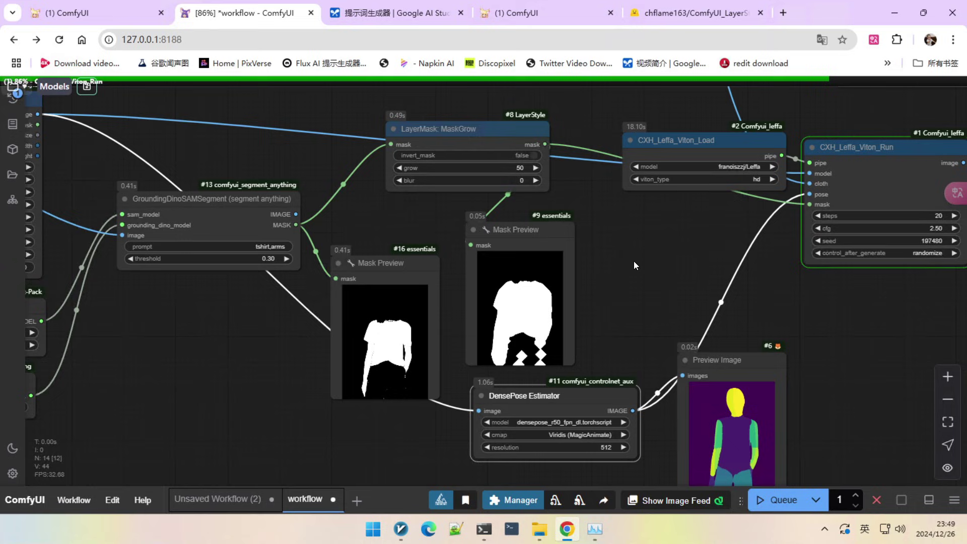
pyautogui.scroll(-4, 633, 261)
pyautogui.moveTo(663, 279); pyautogui.dragTo(546, 310)
pyautogui.scroll(-1, 599, 289)
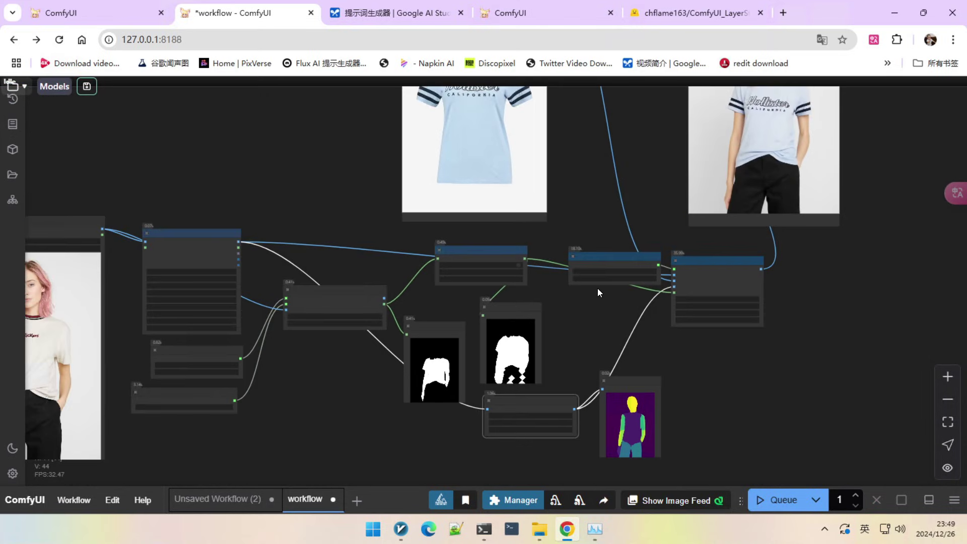
pyautogui.moveTo(780, 343); pyautogui.dragTo(716, 412)
pyautogui.scroll(2, 753, 204)
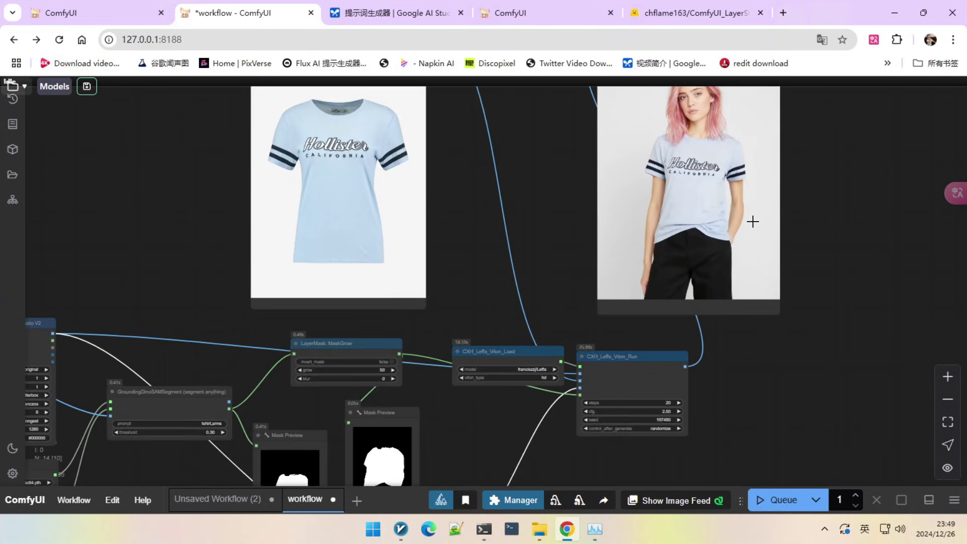
pyautogui.scroll(-2, 753, 222)
pyautogui.moveTo(637, 426); pyautogui.dragTo(646, 400)
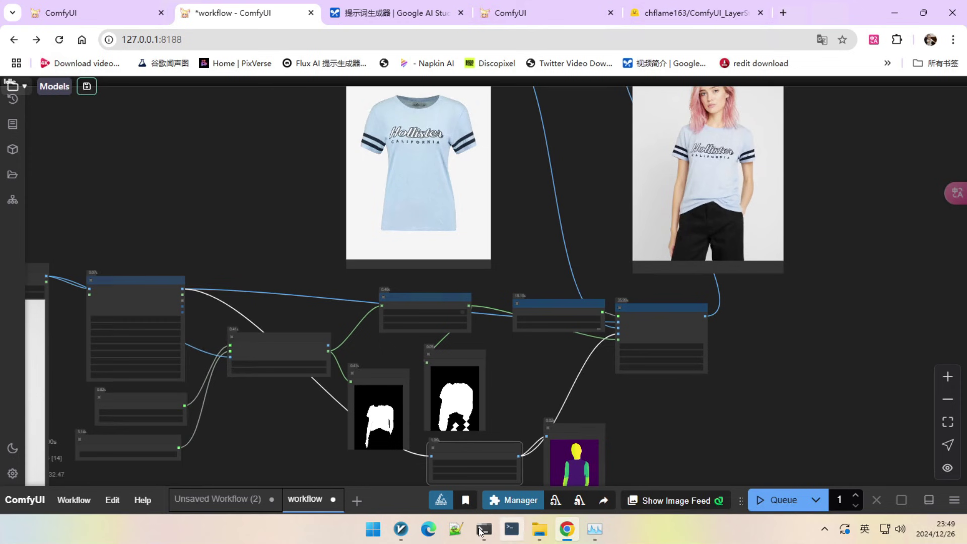
# Check the sampling progress and execution time in the ComfyUI command console, then return to the workflow
pyautogui.moveTo(484, 528)
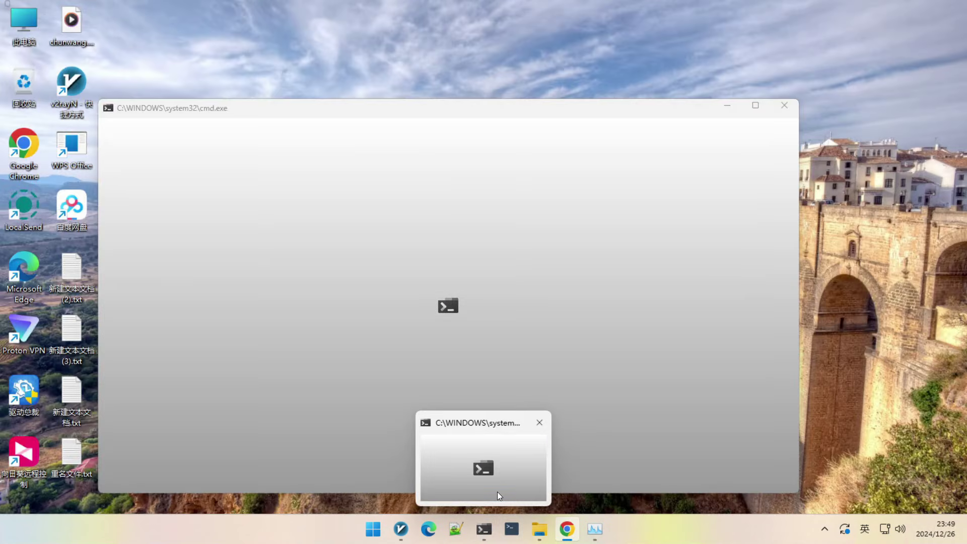
pyautogui.click(497, 491)
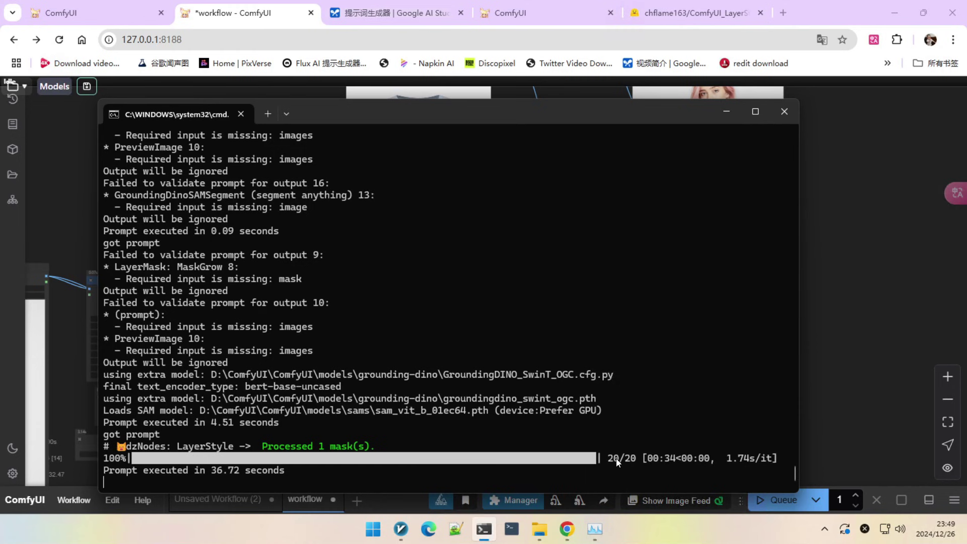
pyautogui.click(726, 111)
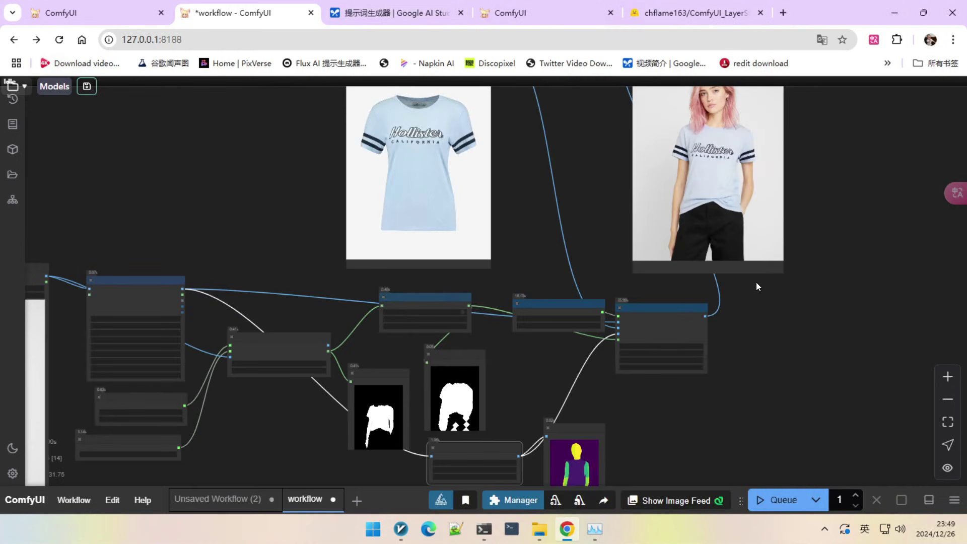
# Compare the generated try-on image with the garment image, checking the shirt's lettering and sleeve stripes
pyautogui.scroll(-3, 757, 286)
pyautogui.scroll(8, 714, 250)
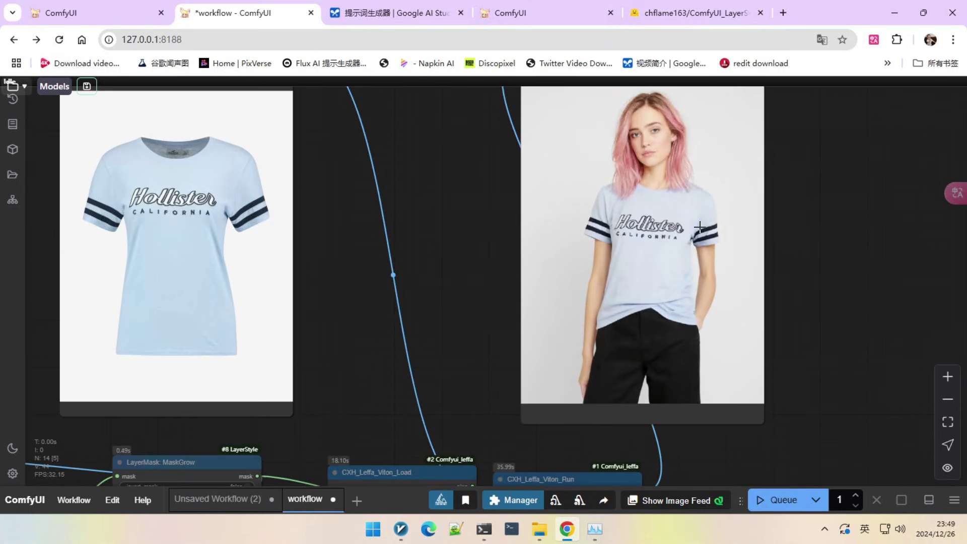
pyautogui.scroll(-2, 701, 217)
pyautogui.scroll(4, 332, 237)
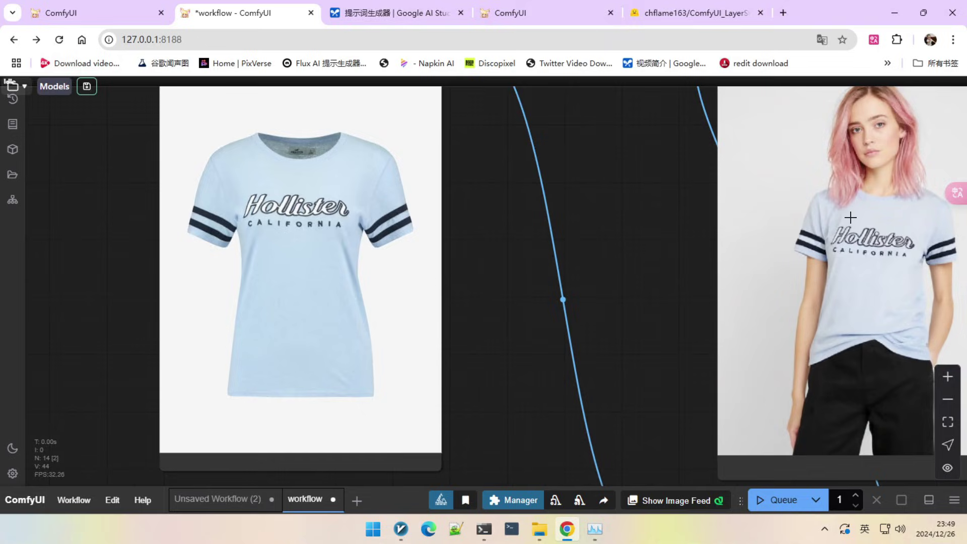
pyautogui.scroll(-5, 850, 217)
pyautogui.moveTo(873, 424); pyautogui.dragTo(781, 297)
pyautogui.scroll(-2, 726, 356)
pyautogui.moveTo(810, 328); pyautogui.dragTo(798, 354)
pyautogui.scroll(-1, 794, 324)
pyautogui.scroll(1, 789, 300)
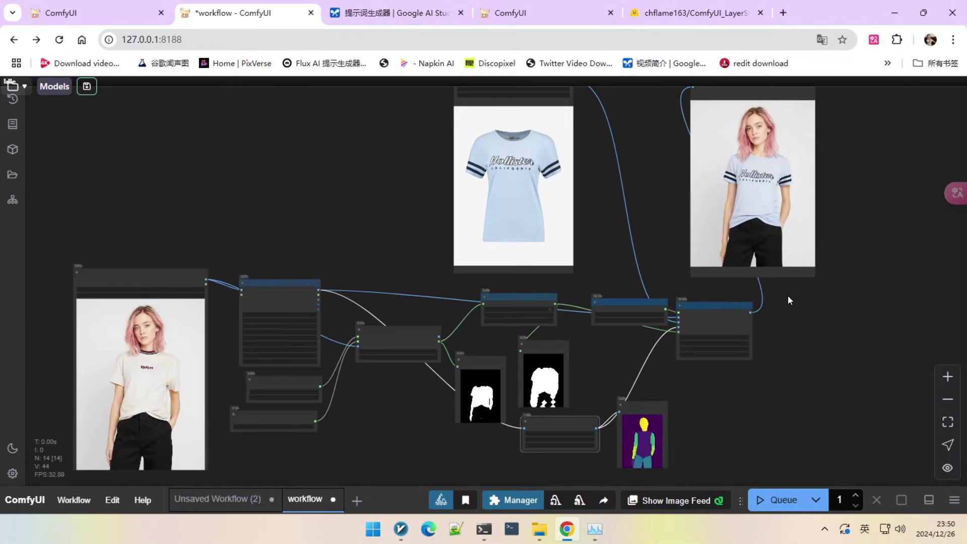
pyautogui.scroll(-1, 771, 302)
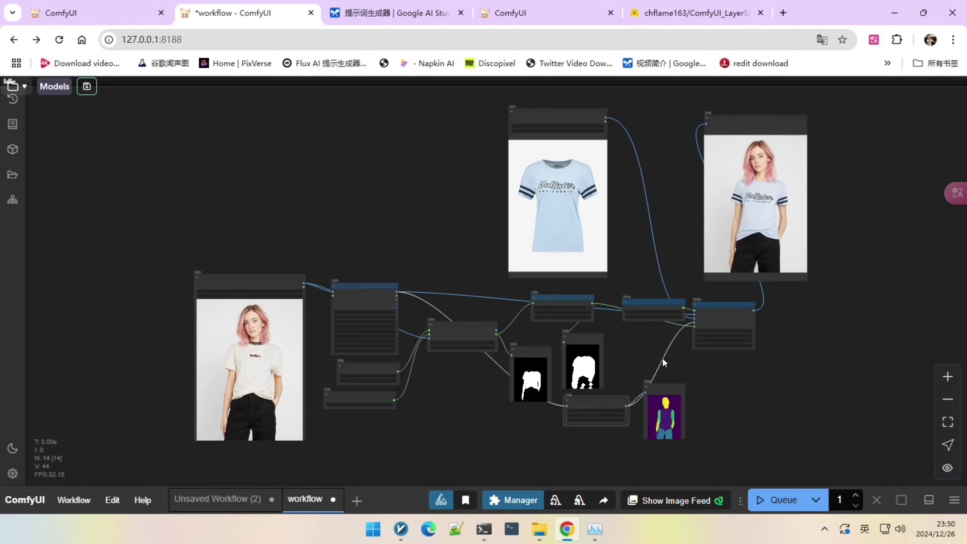
# Examine the original model photo in the Load Image node, checking the shirt and arms against the try-on result
pyautogui.hscroll(-3, 383, 442)
pyautogui.scroll(3, 313, 385)
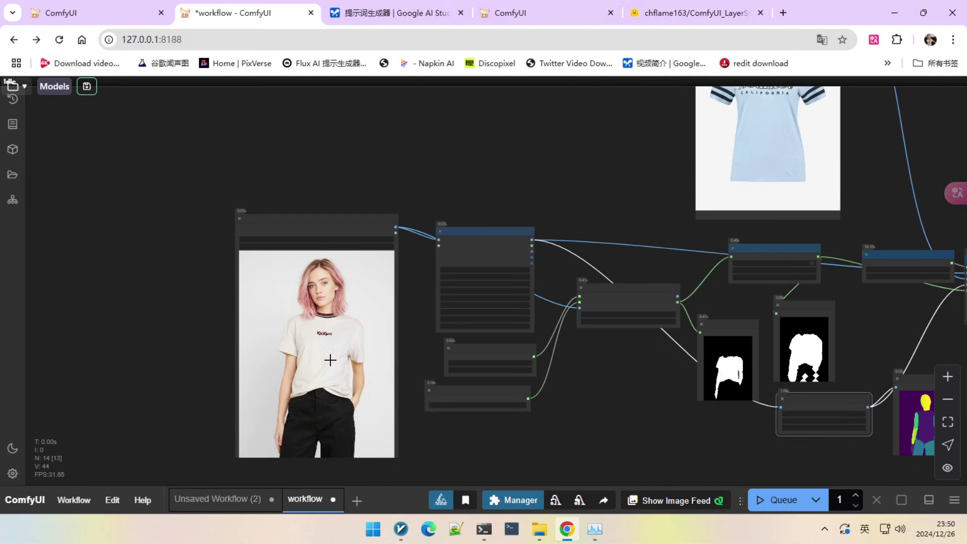
pyautogui.scroll(-2, 334, 348)
pyautogui.scroll(6, 318, 347)
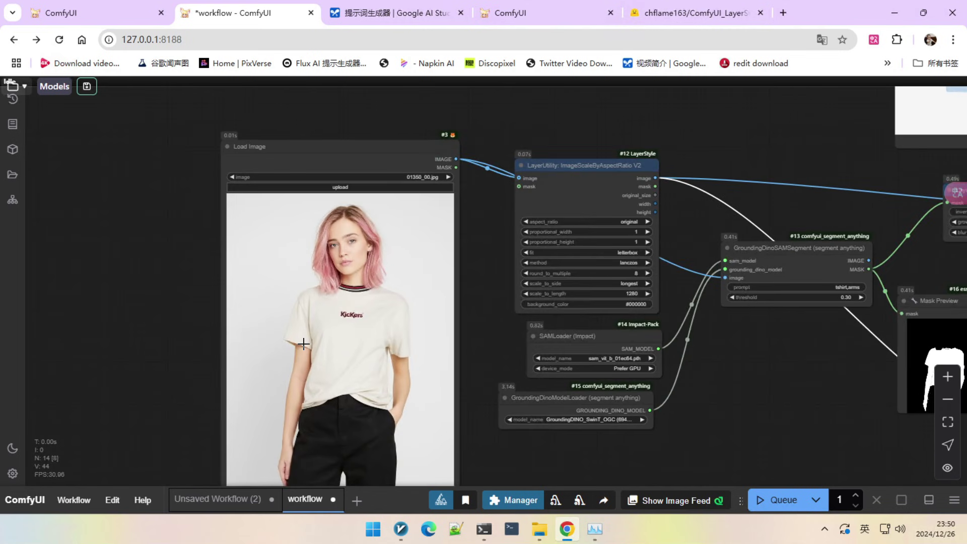
pyautogui.scroll(-3, 367, 330)
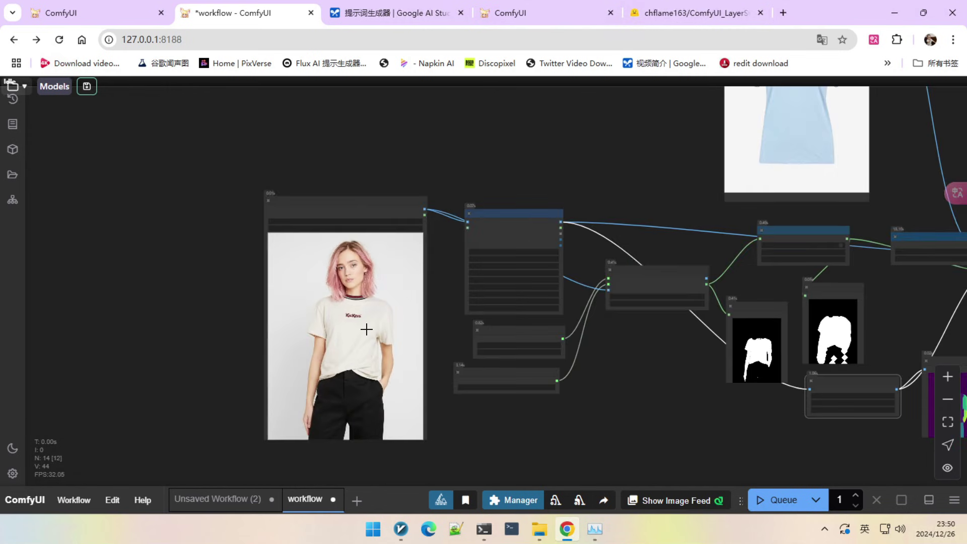
pyautogui.scroll(-3, 284, 361)
pyautogui.moveTo(569, 399); pyautogui.dragTo(529, 417)
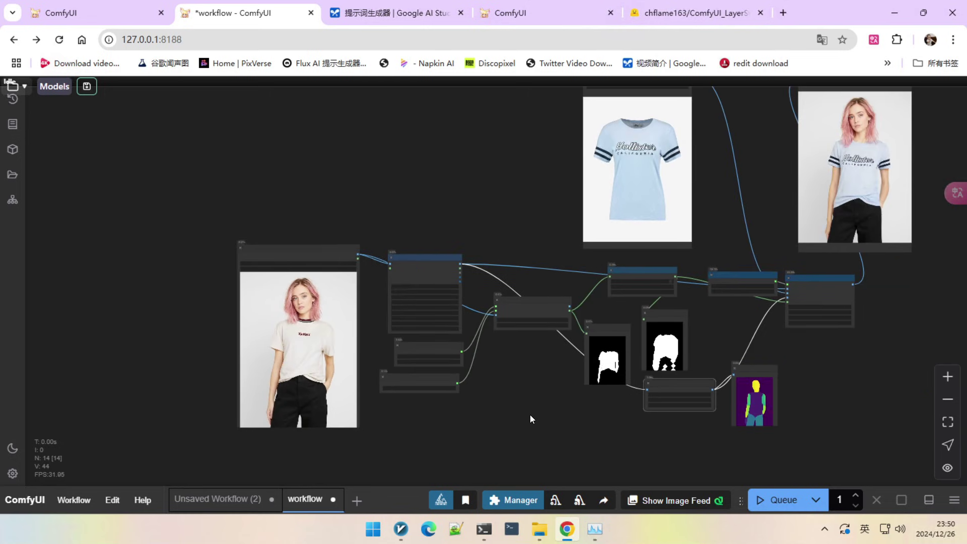
pyautogui.scroll(3, 338, 373)
pyautogui.scroll(-3, 460, 405)
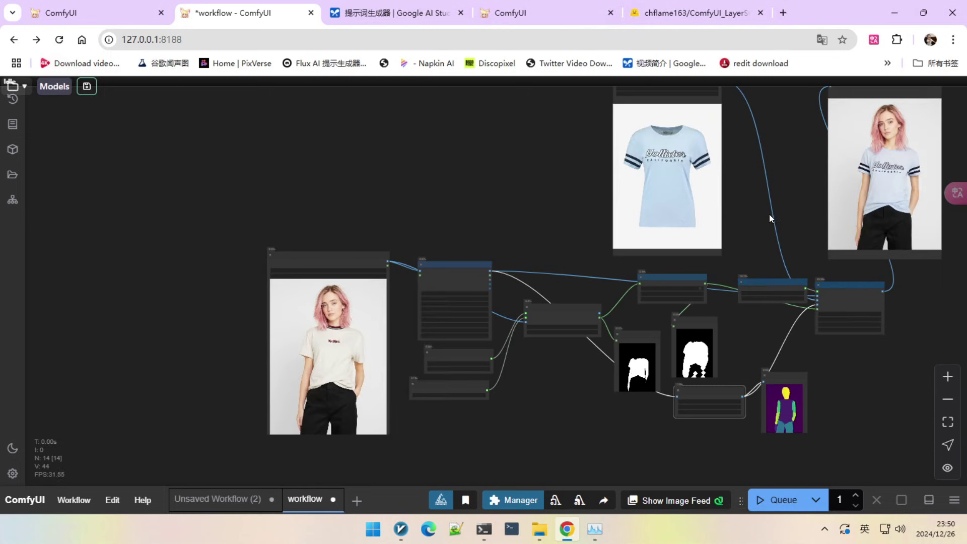
# Inspect the arms and shirt hem in the generated try-on image up close
pyautogui.moveTo(792, 205); pyautogui.dragTo(648, 209)
pyautogui.scroll(3, 697, 191)
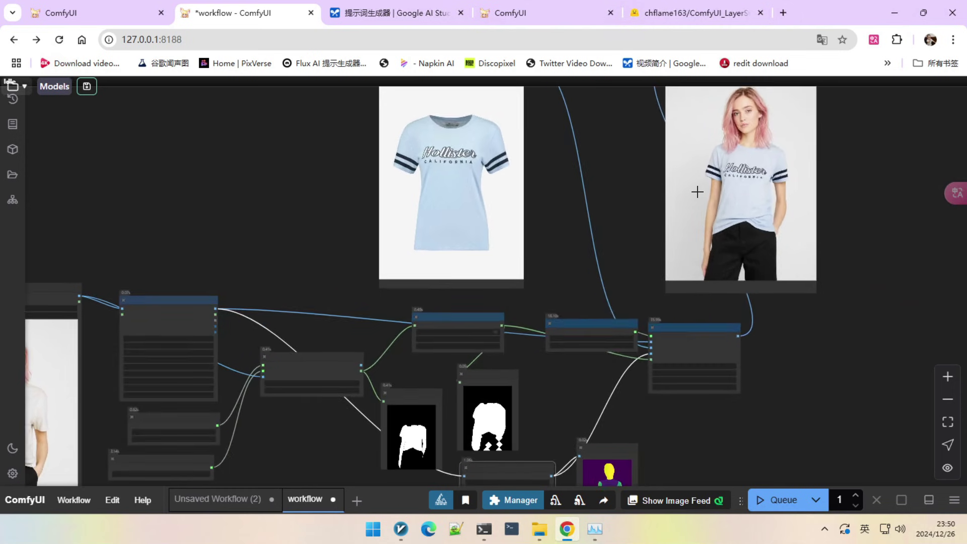
pyautogui.hscroll(3, 710, 274)
pyautogui.scroll(3, 635, 255)
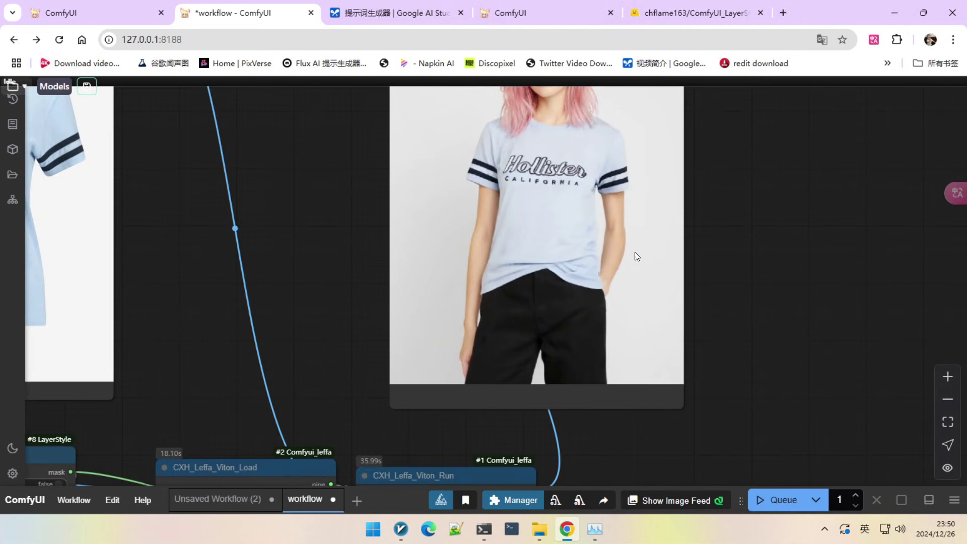
pyautogui.scroll(-2, 628, 254)
pyautogui.hscroll(-3, 618, 356)
pyautogui.scroll(-3, 723, 276)
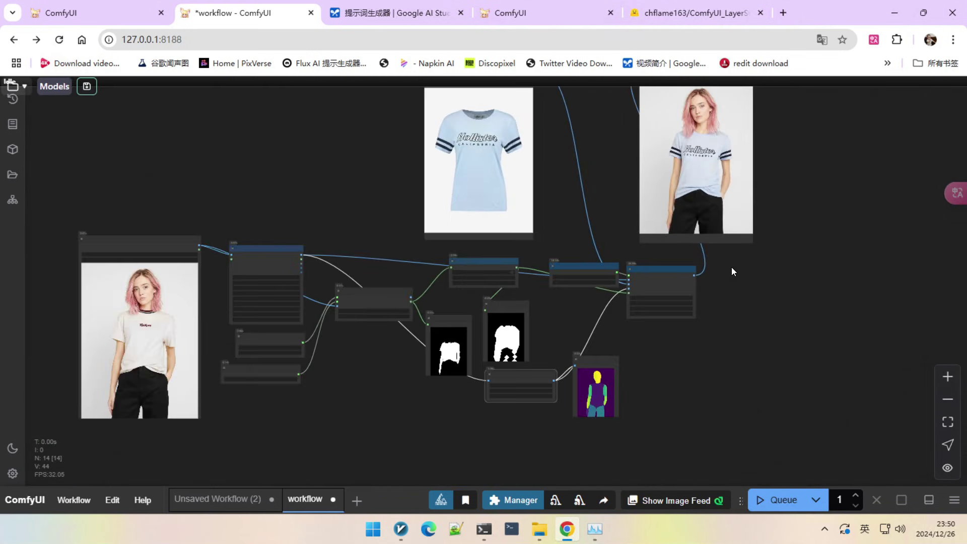
# Load ComfyUI_01514_.png from the leffa folder into the Load Image node as the person image
pyautogui.moveTo(354, 416); pyautogui.dragTo(564, 396)
pyautogui.scroll(1, 360, 270)
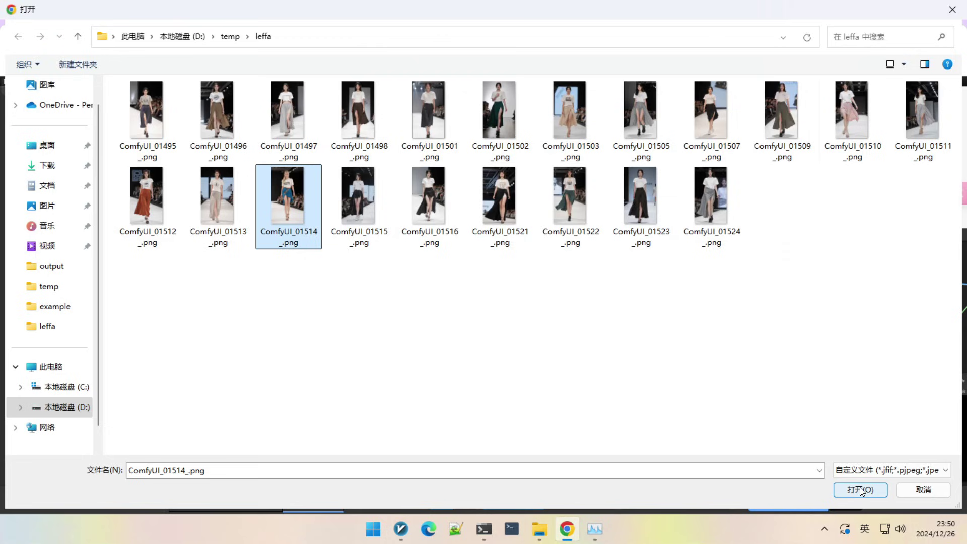
pyautogui.click(860, 490)
pyautogui.scroll(-1, 280, 334)
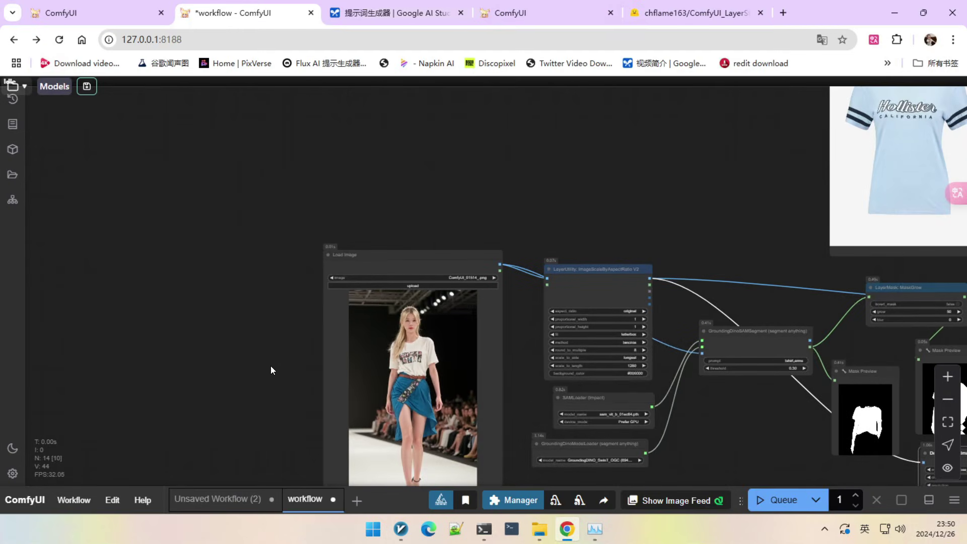
pyautogui.moveTo(270, 366); pyautogui.dragTo(261, 254)
pyautogui.scroll(5, 416, 244)
pyautogui.scroll(-5, 439, 299)
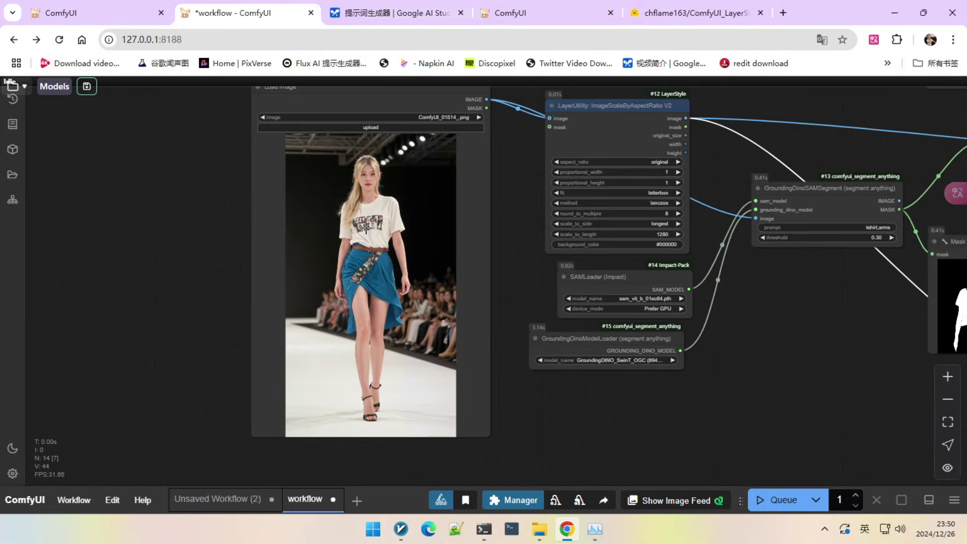
# Mute the CXH_Leffa_Viton_Run node to skip the try-on generation
pyautogui.moveTo(665, 375); pyautogui.dragTo(598, 351)
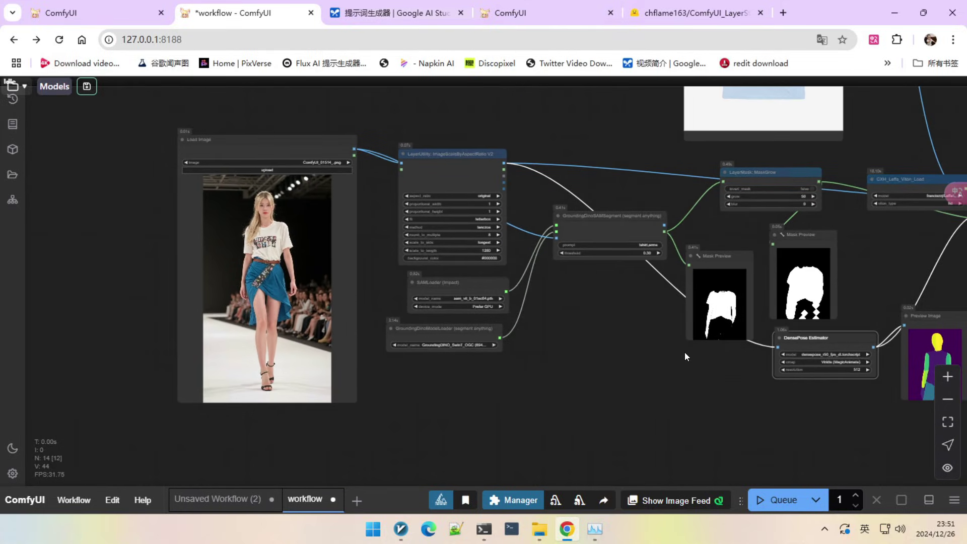
pyautogui.moveTo(685, 352); pyautogui.dragTo(437, 348)
pyautogui.click(756, 232)
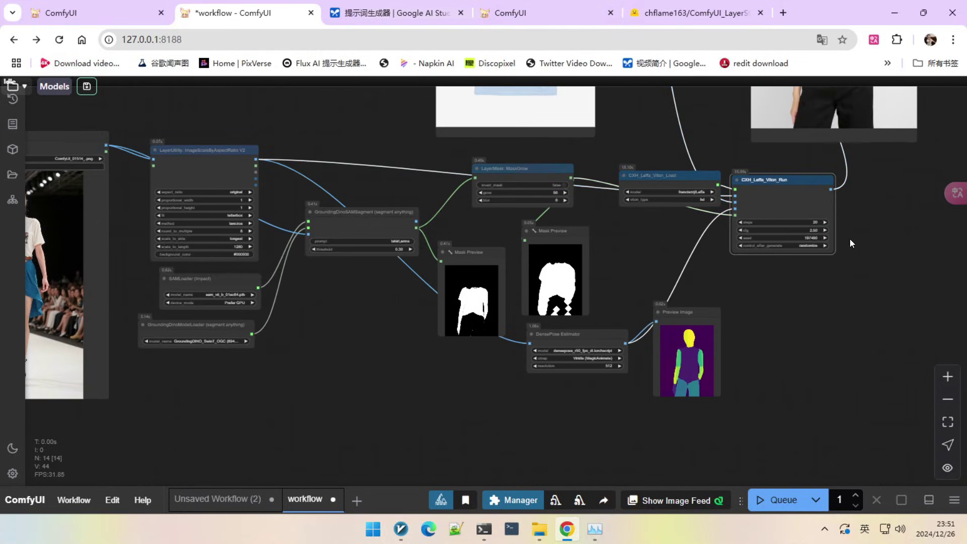
pyautogui.hotkey('ctrl', 'm')
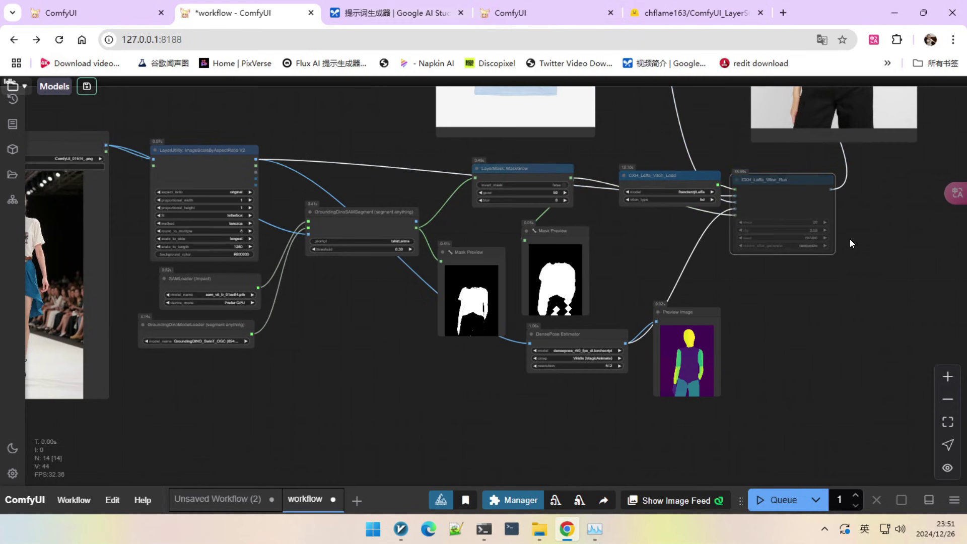
# Run the workflow and inspect the new person's segmentation in the Mask Preview fed by GroundingDinoSAMSegment
pyautogui.scroll(3, 419, 270)
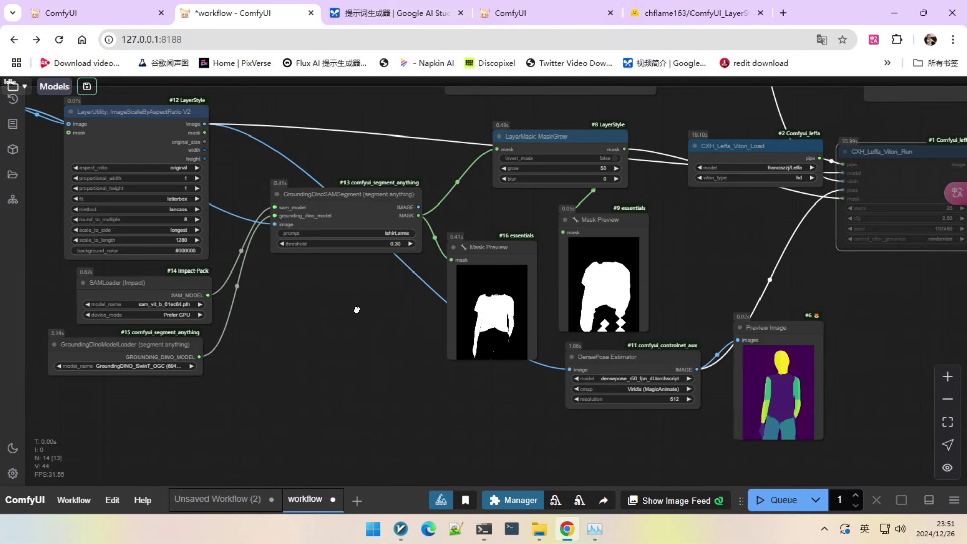
pyautogui.moveTo(356, 309); pyautogui.dragTo(428, 308)
pyautogui.scroll(5, 438, 324)
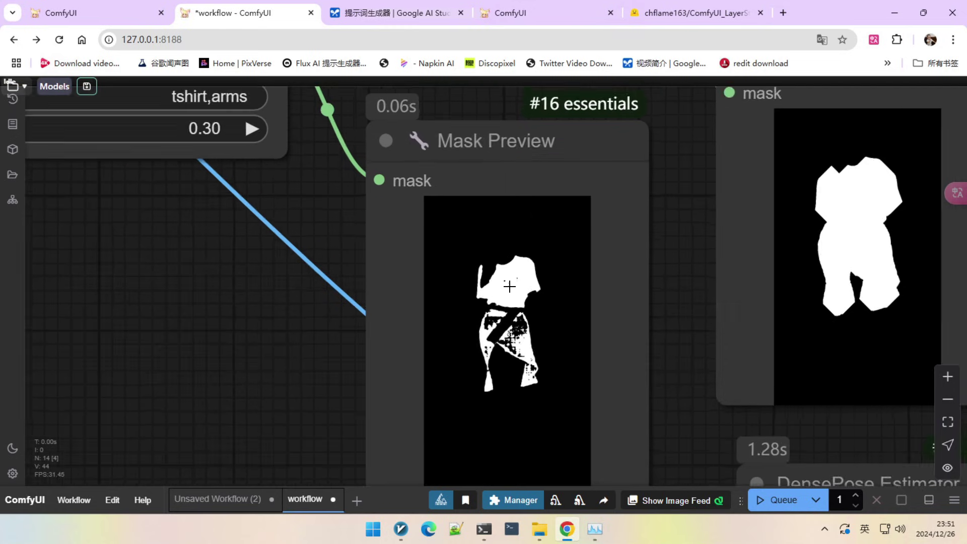
# Set the GroundingDinoSAMSegment prompt to tshirt, then run the workflow and check the shirt mask in the Mask Preview
pyautogui.moveTo(184, 330); pyautogui.dragTo(440, 403)
pyautogui.scroll(-1, 404, 260)
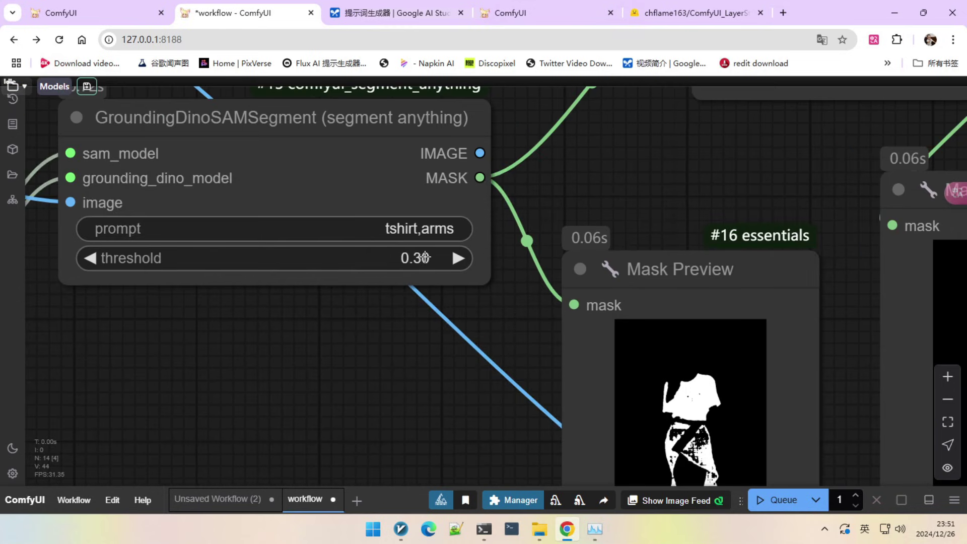
pyautogui.scroll(-3, 486, 254)
pyautogui.scroll(-3, 402, 285)
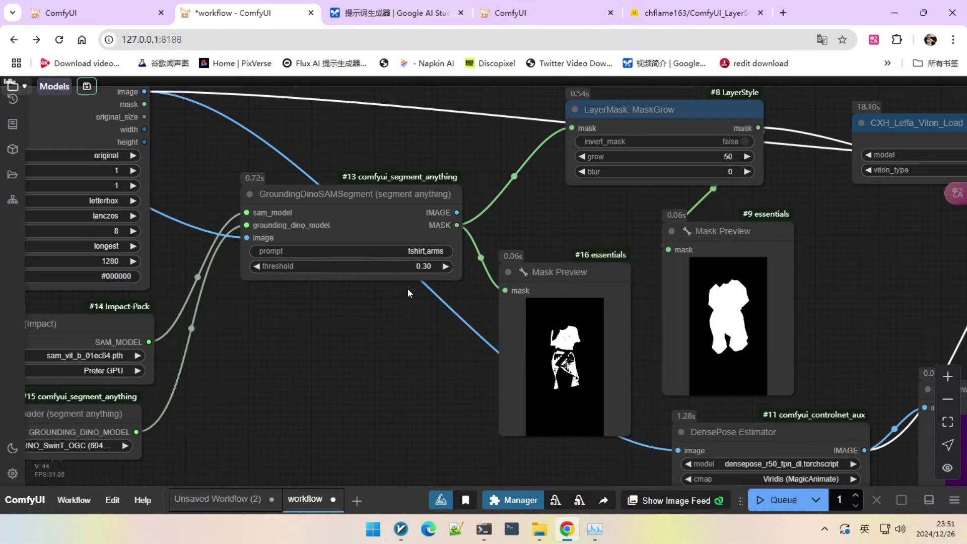
pyautogui.click(435, 251)
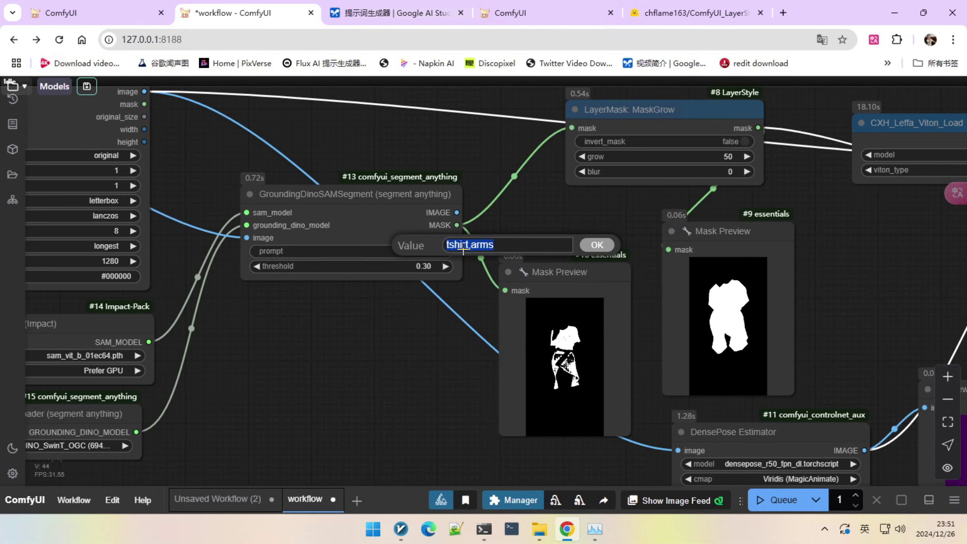
pyautogui.click(475, 245)
pyautogui.moveTo(468, 248); pyautogui.dragTo(646, 244)
pyautogui.scroll(1, 565, 346)
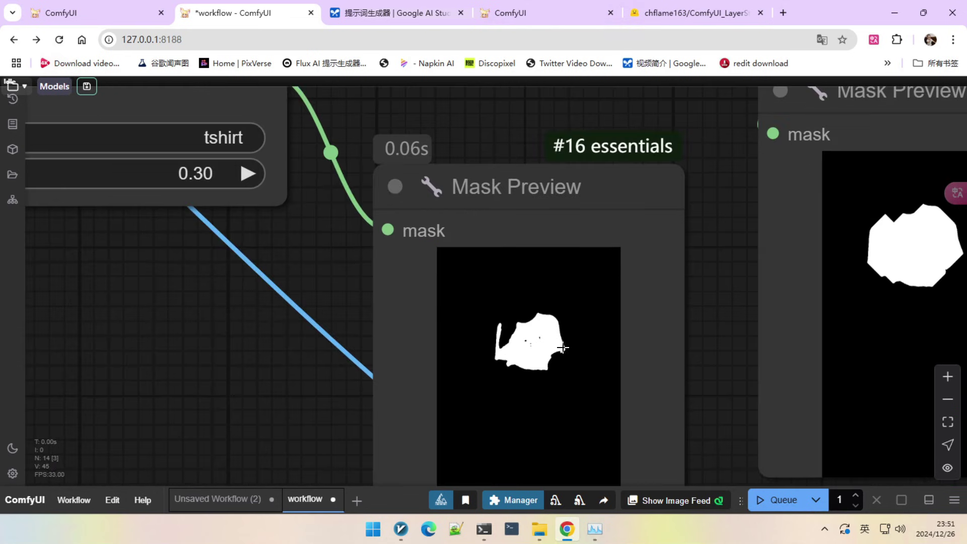
# Duplicate the GroundingDinoSAMSegment node with its input links, place the copy below the original, and set its prompt to arms
pyautogui.scroll(-5, 570, 340)
pyautogui.scroll(-1, 250, 343)
pyautogui.moveTo(250, 343); pyautogui.dragTo(388, 348)
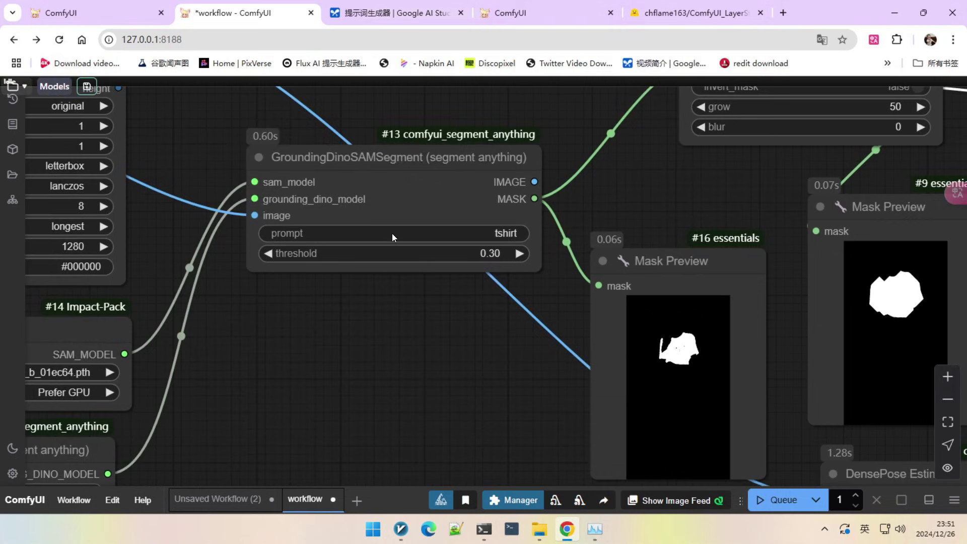
pyautogui.scroll(-2, 392, 234)
pyautogui.click(450, 231)
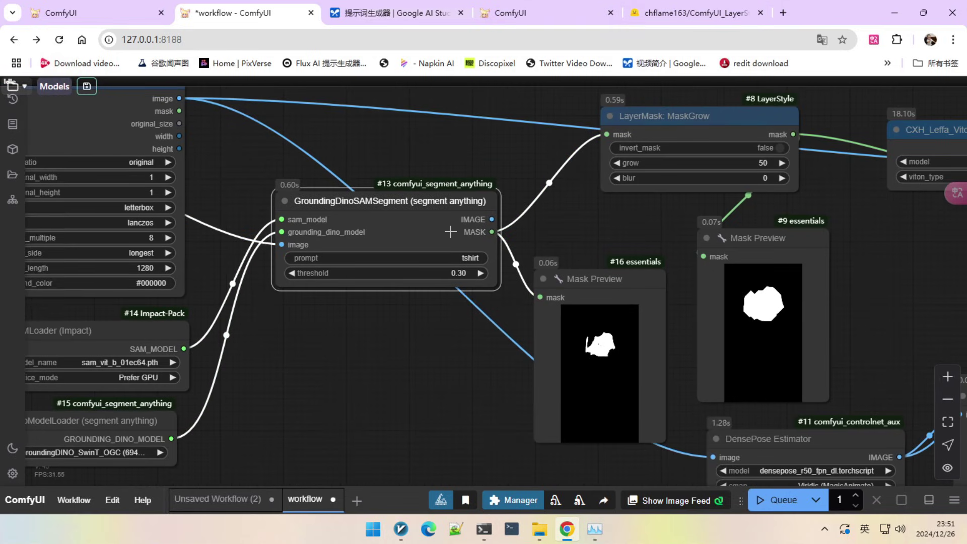
pyautogui.hotkey('ctrl', 'c')
pyautogui.hotkey('ctrl', 'shift', 'v')
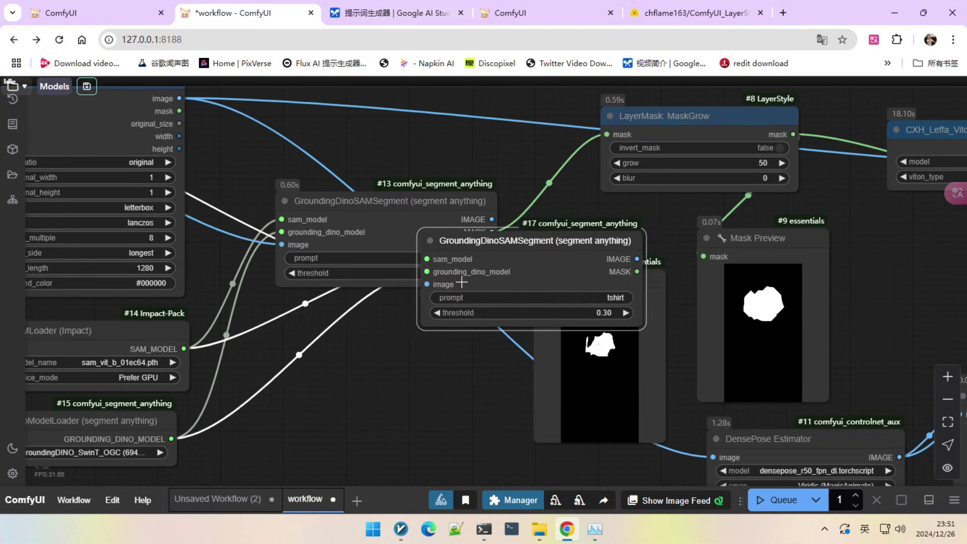
pyautogui.moveTo(582, 293); pyautogui.dragTo(427, 373)
pyautogui.click(459, 382)
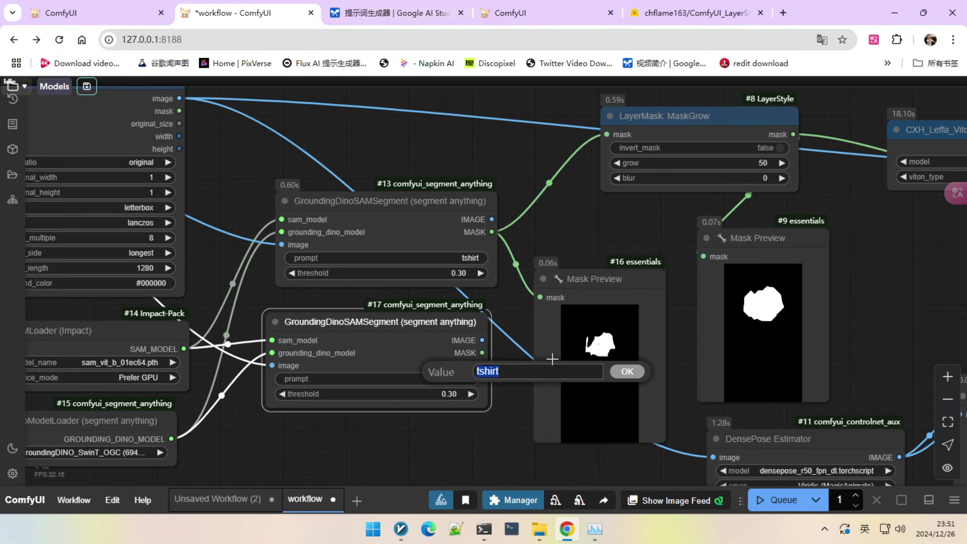
pyautogui.write('arms')
pyautogui.click(624, 372)
pyautogui.moveTo(518, 362); pyautogui.dragTo(467, 379)
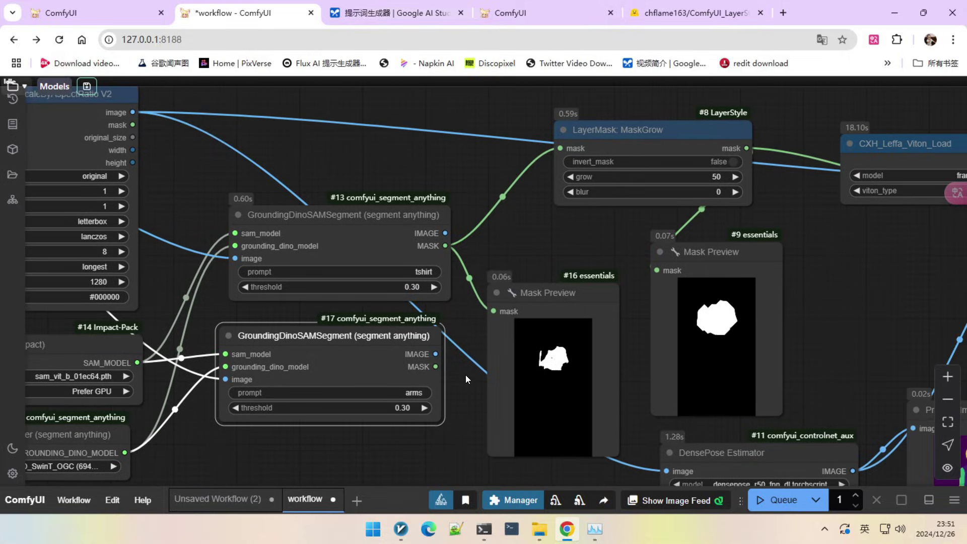
# Add a Mask Preview node to the arms segmentation's MASK output and run the workflow to check the arm mask
pyautogui.scroll(-4, 519, 307)
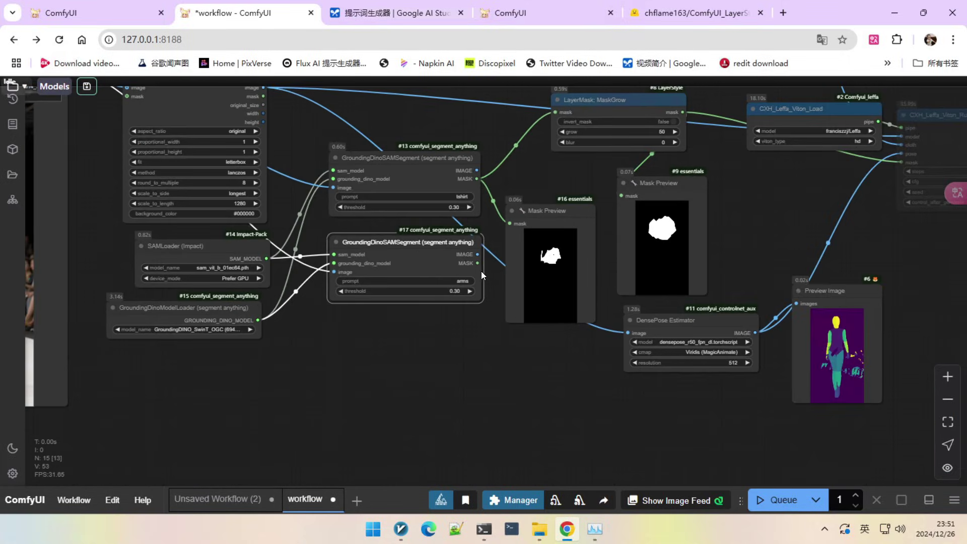
pyautogui.moveTo(477, 267); pyautogui.dragTo(501, 373)
pyautogui.click(509, 425)
pyautogui.scroll(3, 509, 292)
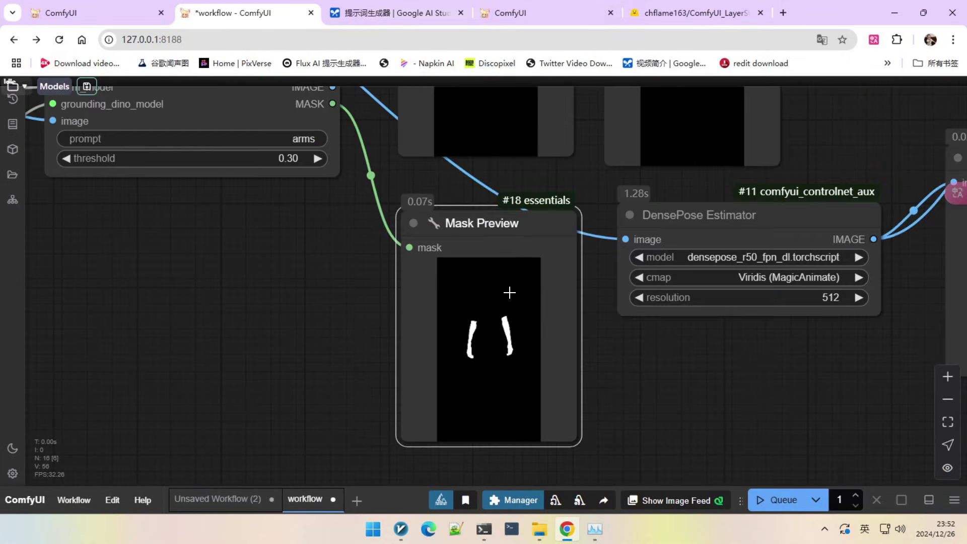
# Arrange the arms and shirt Mask Preview nodes side by side below the two segmentation nodes
pyautogui.scroll(-2, 604, 330)
pyautogui.moveTo(604, 330); pyautogui.dragTo(567, 386)
pyautogui.moveTo(436, 331); pyautogui.dragTo(183, 353)
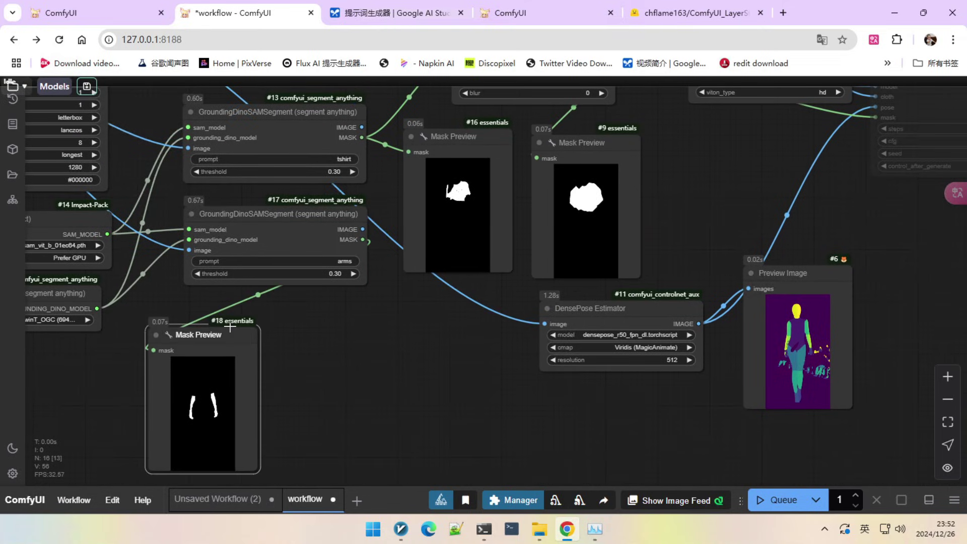
pyautogui.moveTo(508, 137); pyautogui.dragTo(374, 336)
pyautogui.moveTo(488, 204); pyautogui.dragTo(418, 246)
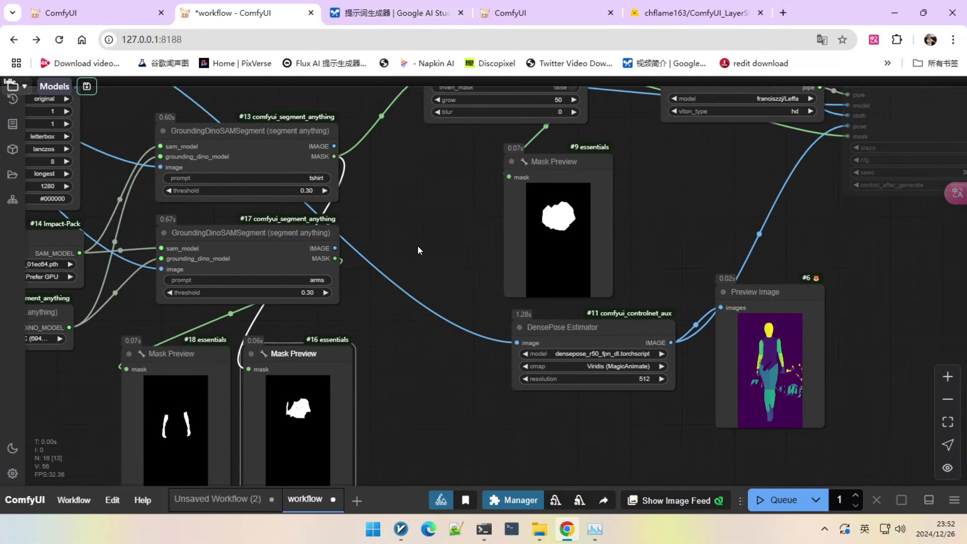
# Add a Pixelwise(MASK + MASK) node and connect the tshirt mask to mask1 and the arms mask to mask2
pyautogui.doubleClick(373, 201)
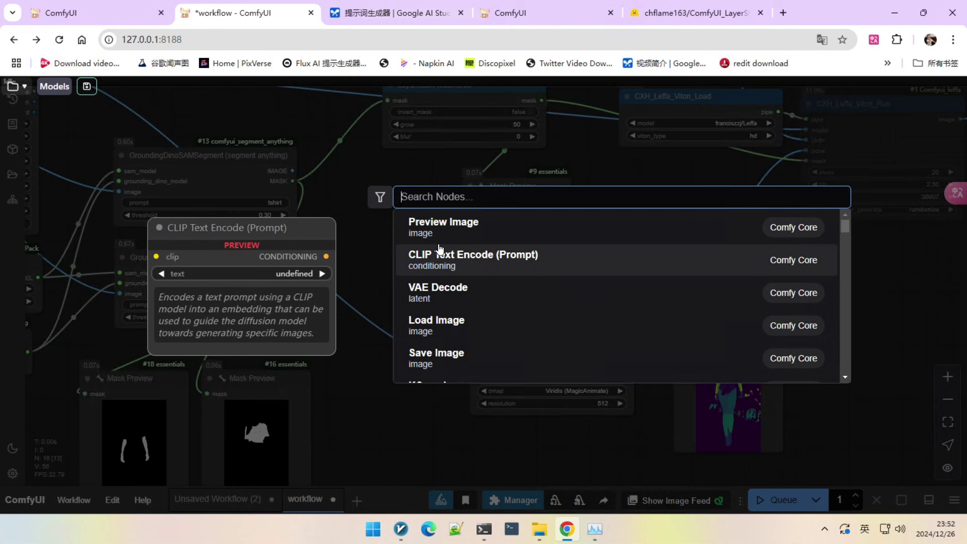
pyautogui.write('mask add')
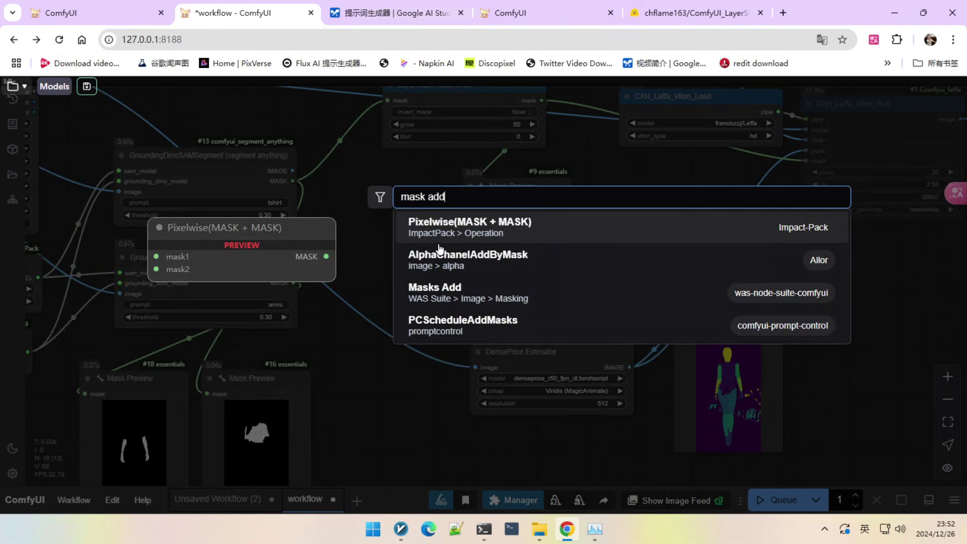
pyautogui.click(462, 231)
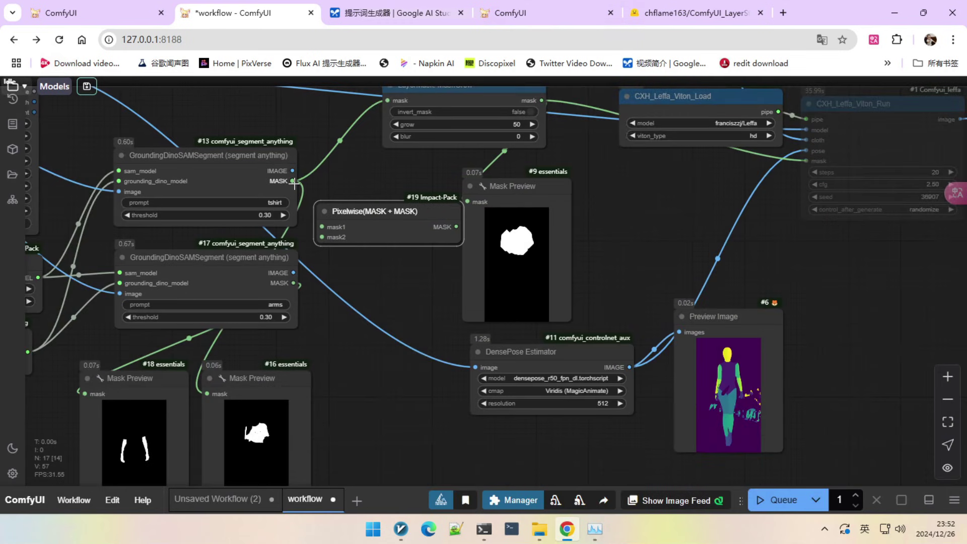
pyautogui.moveTo(292, 181); pyautogui.dragTo(322, 226)
pyautogui.moveTo(293, 283); pyautogui.dragTo(322, 236)
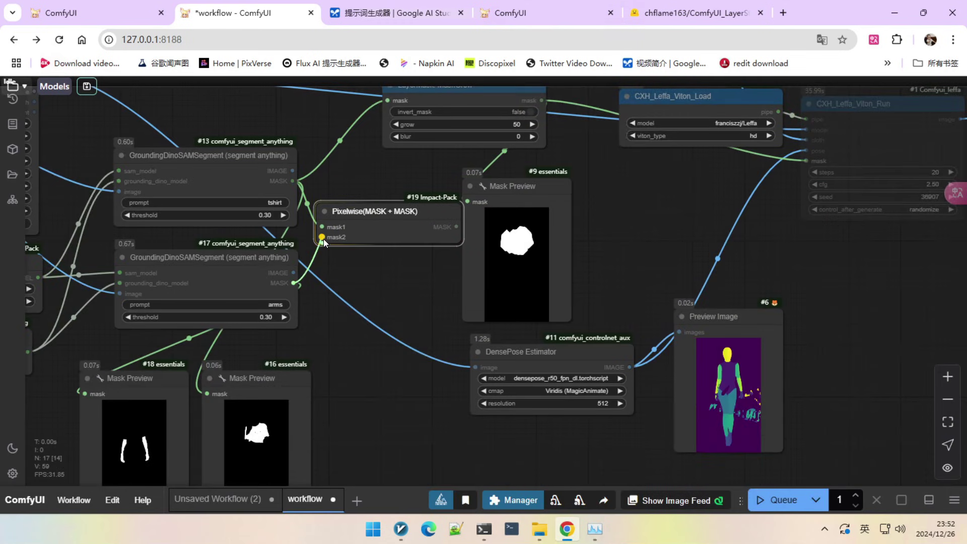
# Connect the Pixelwise output to the shirt's Mask Preview, then run the workflow and inspect the combined mask
pyautogui.moveTo(454, 251); pyautogui.dragTo(245, 361)
pyautogui.moveTo(369, 370); pyautogui.dragTo(420, 274)
pyautogui.scroll(3, 416, 321)
pyautogui.moveTo(433, 308); pyautogui.dragTo(439, 345)
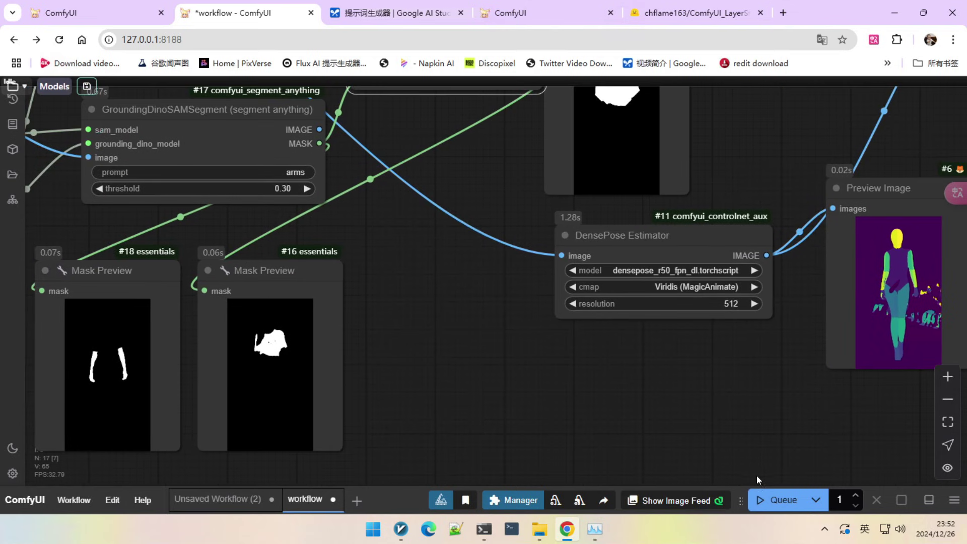
pyautogui.click(773, 500)
pyautogui.scroll(3, 280, 334)
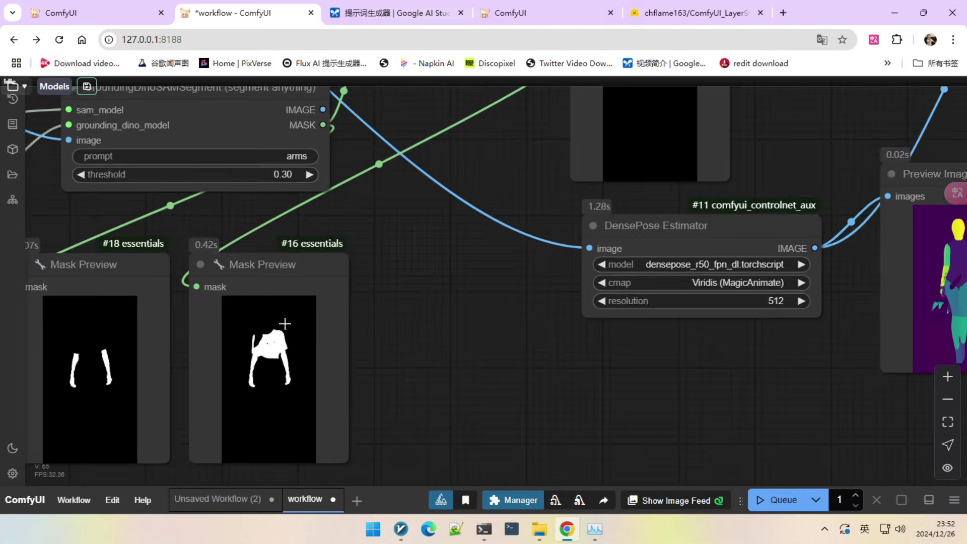
pyautogui.scroll(-5, 322, 329)
# Feed the combined Pixelwise mask into LayerMask: MaskGrow and unmute the CXH_Leffa_Viton_Run node
pyautogui.moveTo(412, 364); pyautogui.dragTo(408, 504)
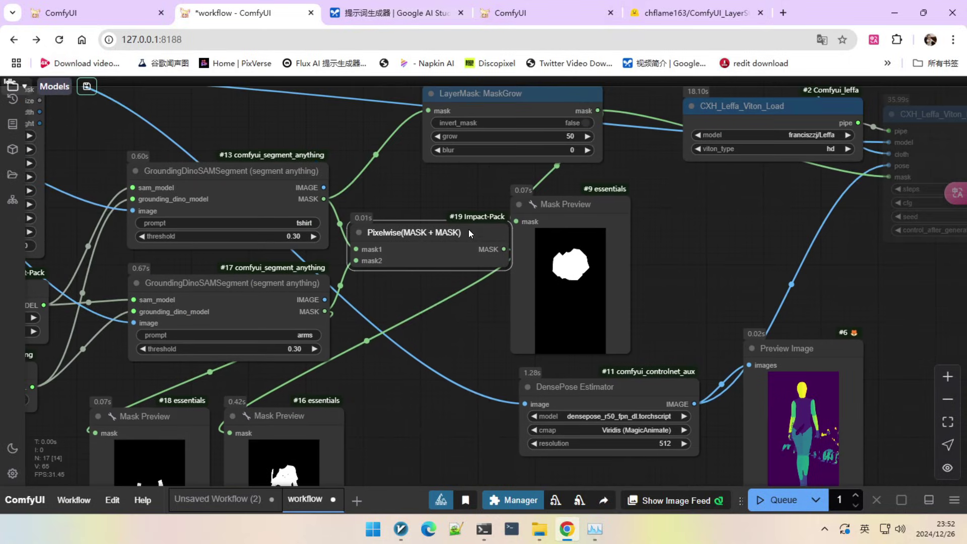
pyautogui.moveTo(471, 233); pyautogui.dragTo(464, 154)
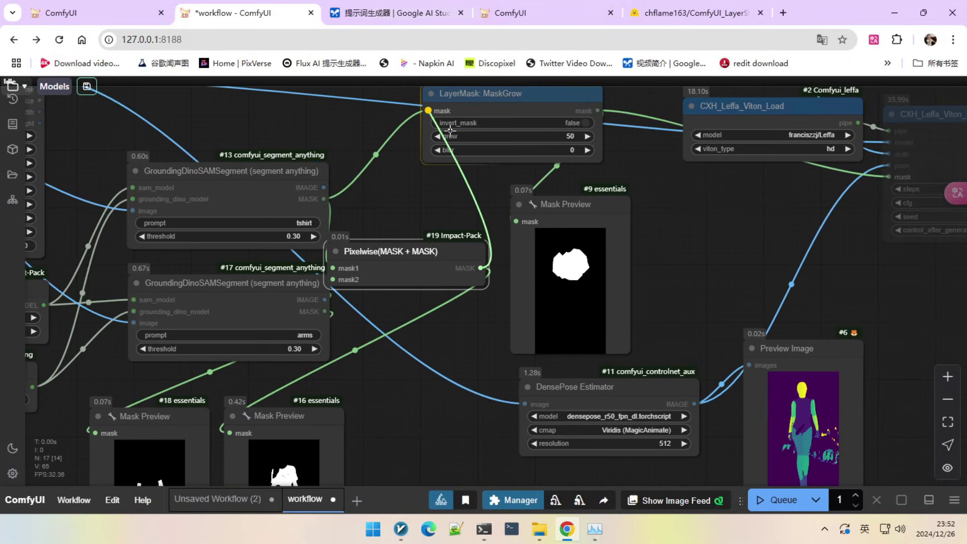
pyautogui.scroll(-8, 678, 324)
pyautogui.click(704, 236)
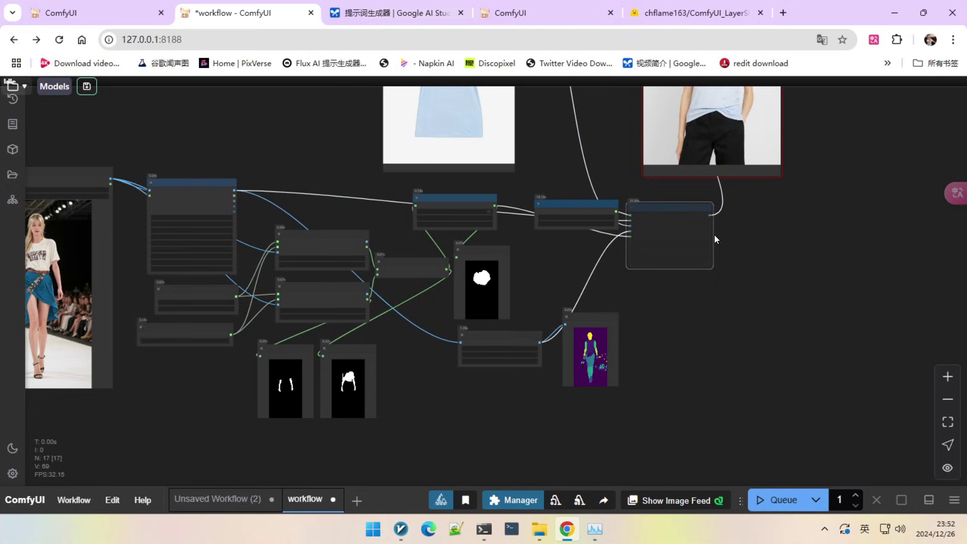
# Run the try-on with the combined mask and inspect the blue T-shirt on the generated model up close
pyautogui.scroll(6, 705, 235)
pyautogui.scroll(-4, 704, 235)
pyautogui.scroll(5, 681, 204)
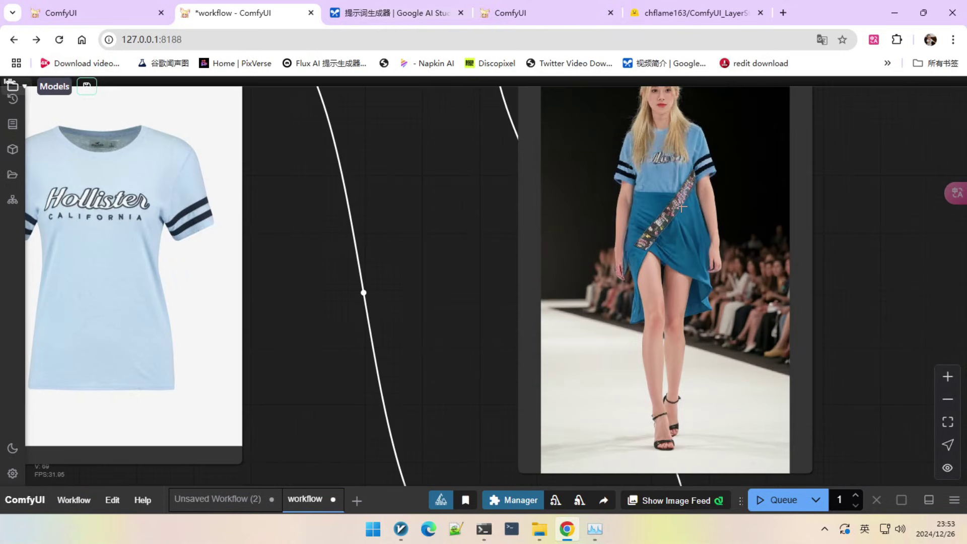
pyautogui.scroll(-10, 665, 202)
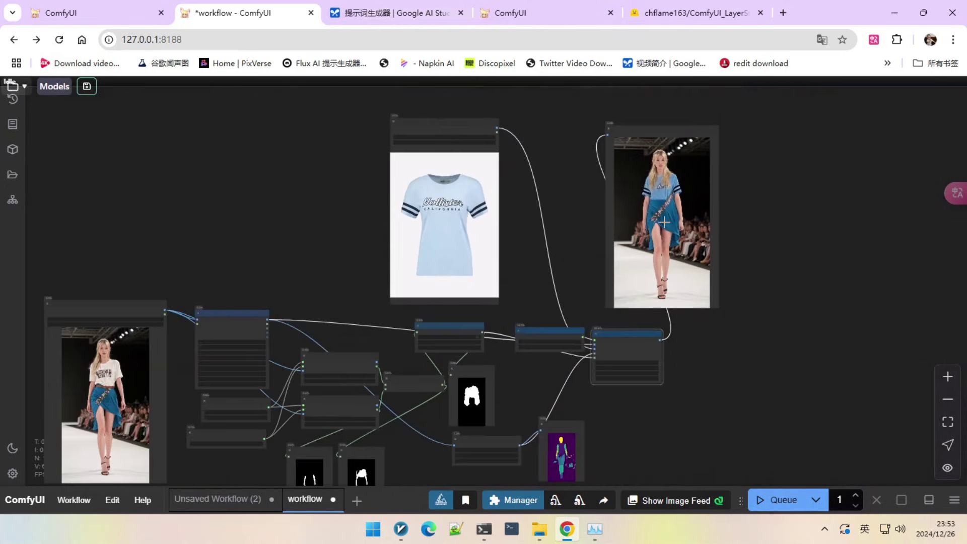
pyautogui.scroll(15, 678, 230)
pyautogui.scroll(-12, 686, 259)
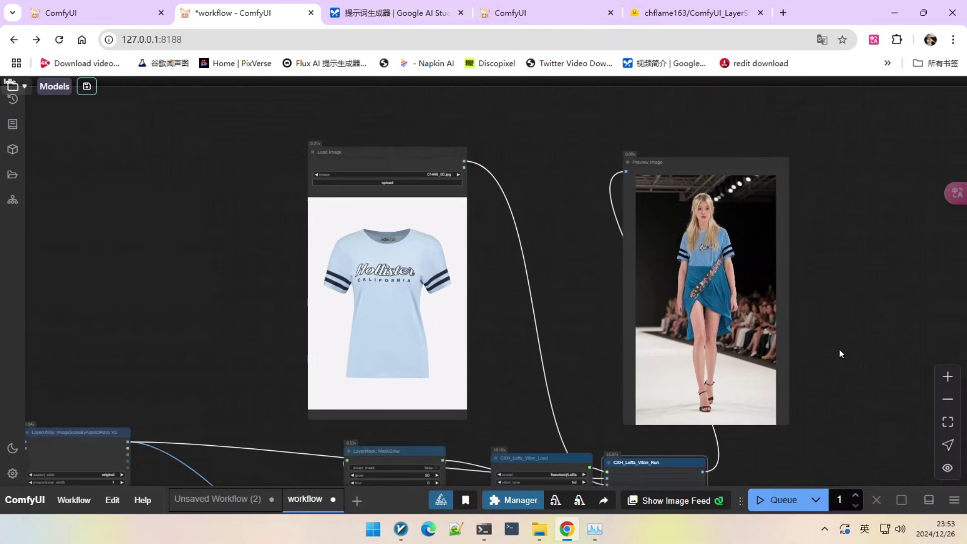
# Load 005714.jpg from the example folder into the garment's Load Image node
pyautogui.moveTo(839, 349); pyautogui.dragTo(896, 176)
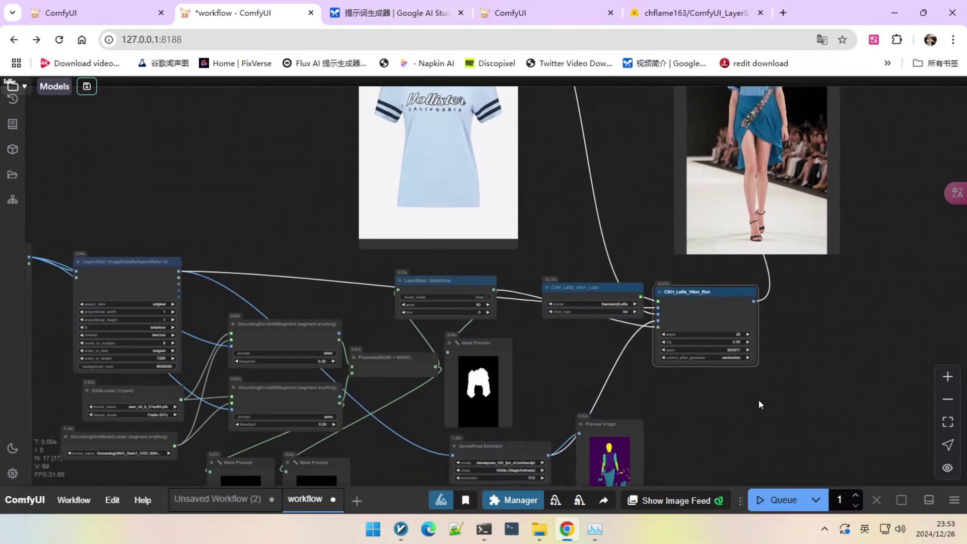
pyautogui.moveTo(302, 236); pyautogui.dragTo(543, 218)
pyautogui.moveTo(482, 168); pyautogui.dragTo(383, 318)
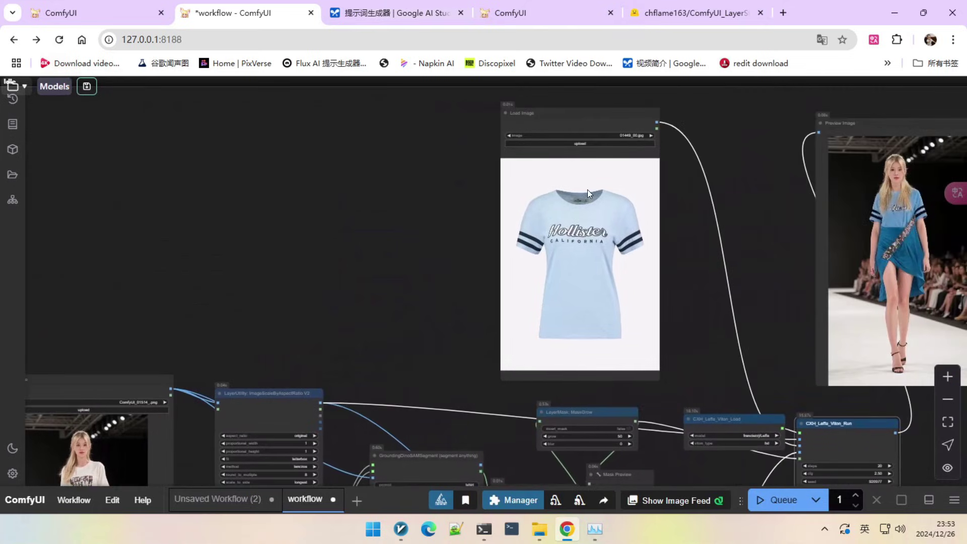
pyautogui.scroll(2, 587, 189)
pyautogui.click(588, 135)
pyautogui.click(500, 115)
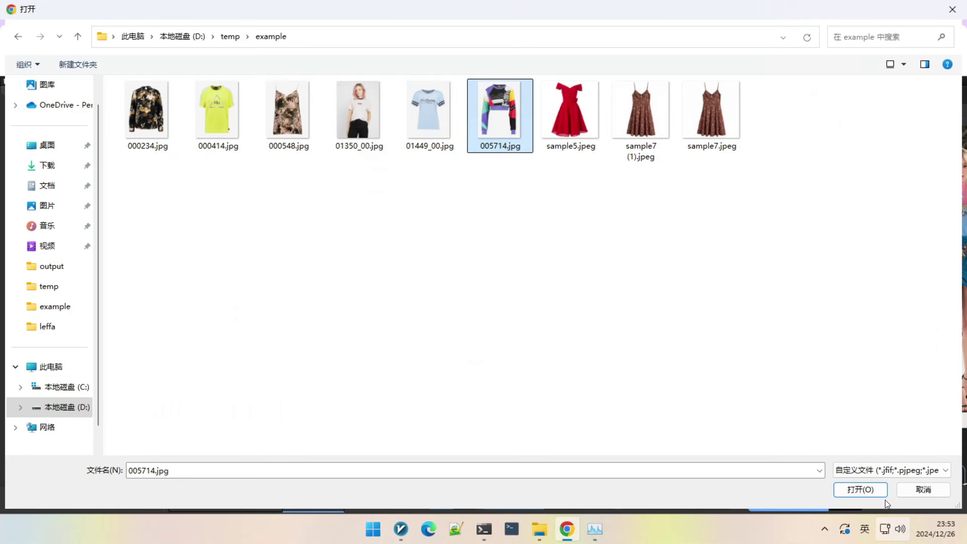
pyautogui.click(879, 493)
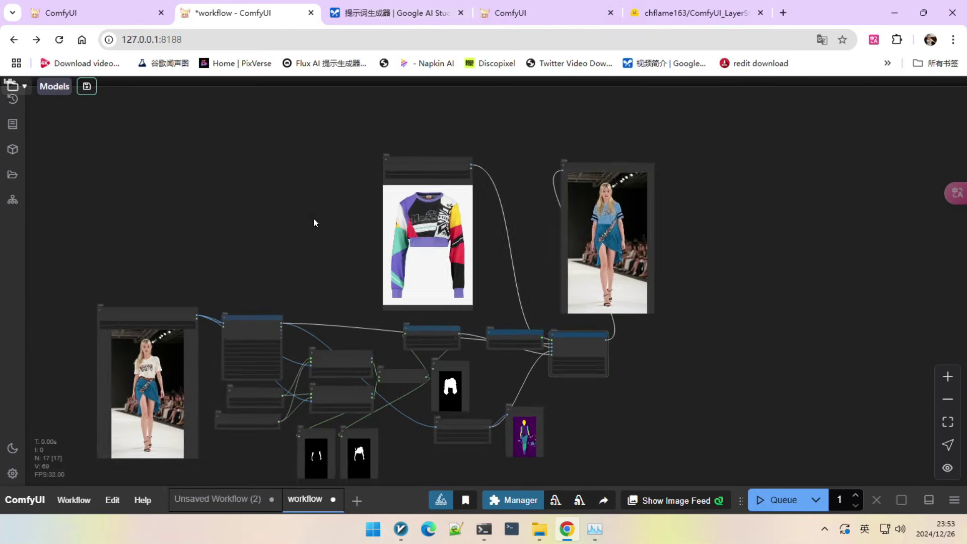
# Run the try-on with the multicoloured cropped sweater and inspect its sleeves and waist area in the generated image
pyautogui.click(484, 529)
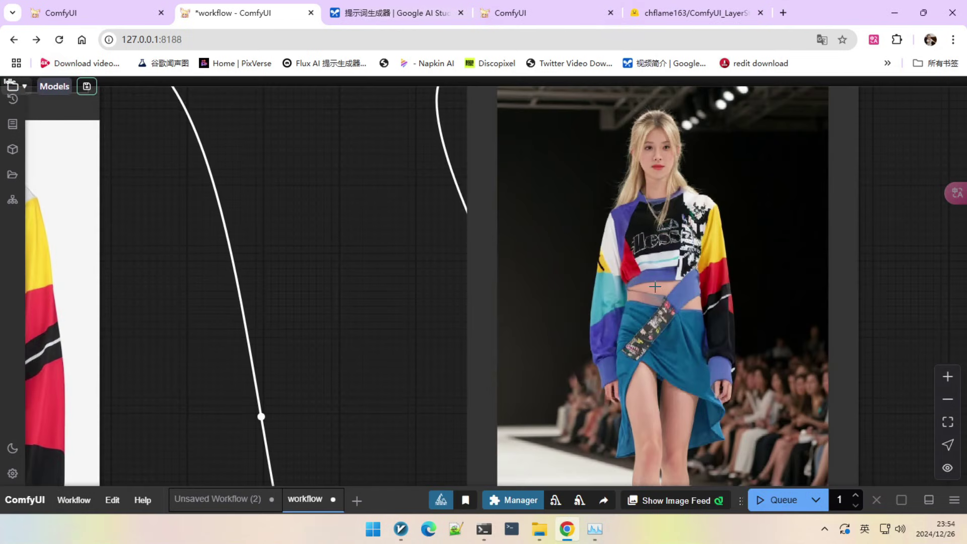
pyautogui.scroll(-2, 632, 209)
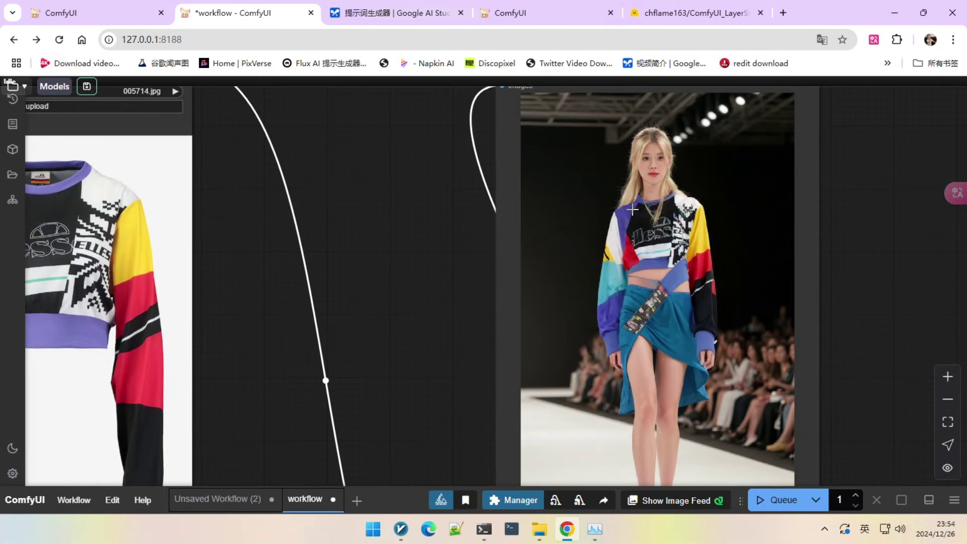
pyautogui.scroll(-1, 633, 209)
pyautogui.scroll(6, 700, 221)
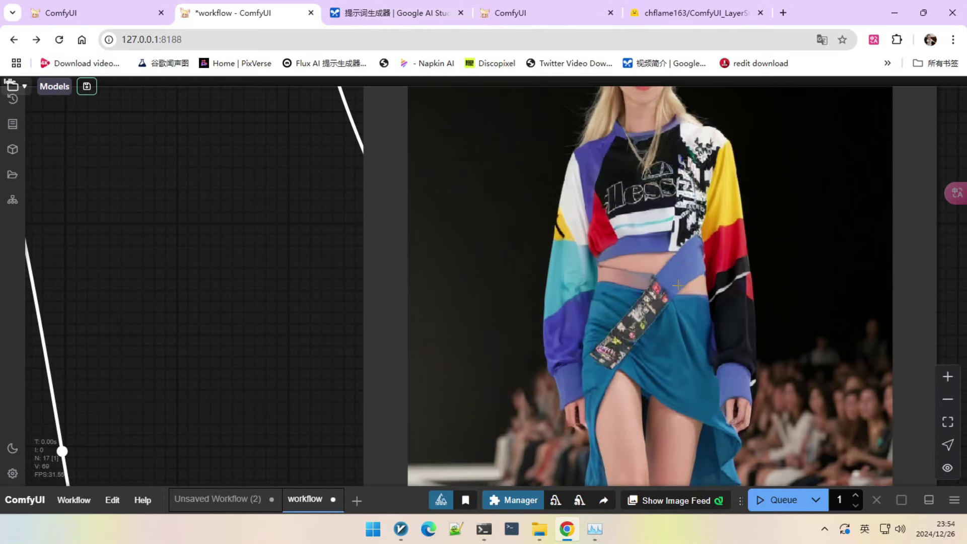
pyautogui.scroll(-8, 795, 238)
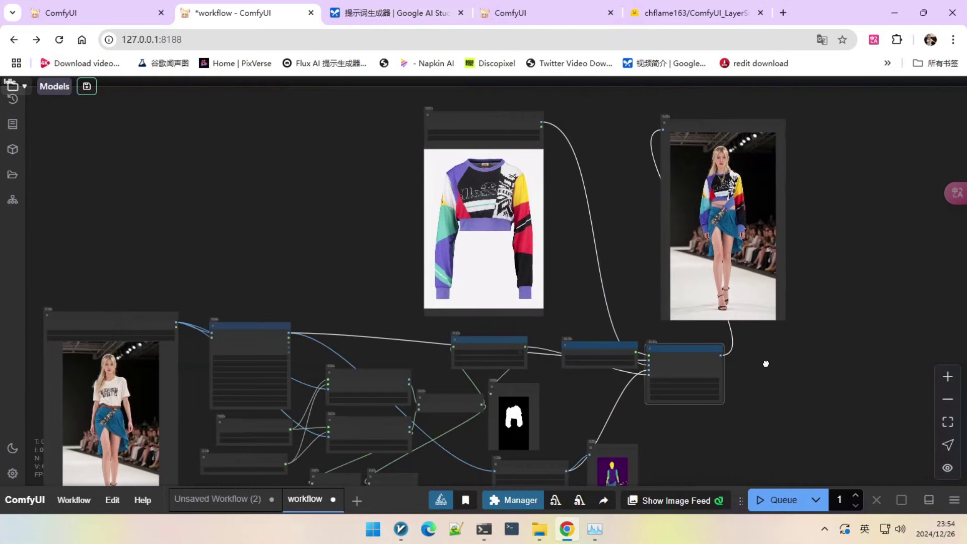
pyautogui.moveTo(765, 363); pyautogui.dragTo(809, 346)
pyautogui.moveTo(359, 244); pyautogui.dragTo(416, 209)
pyautogui.scroll(2, 855, 158)
pyautogui.scroll(1, 855, 159)
pyautogui.scroll(-2, 838, 177)
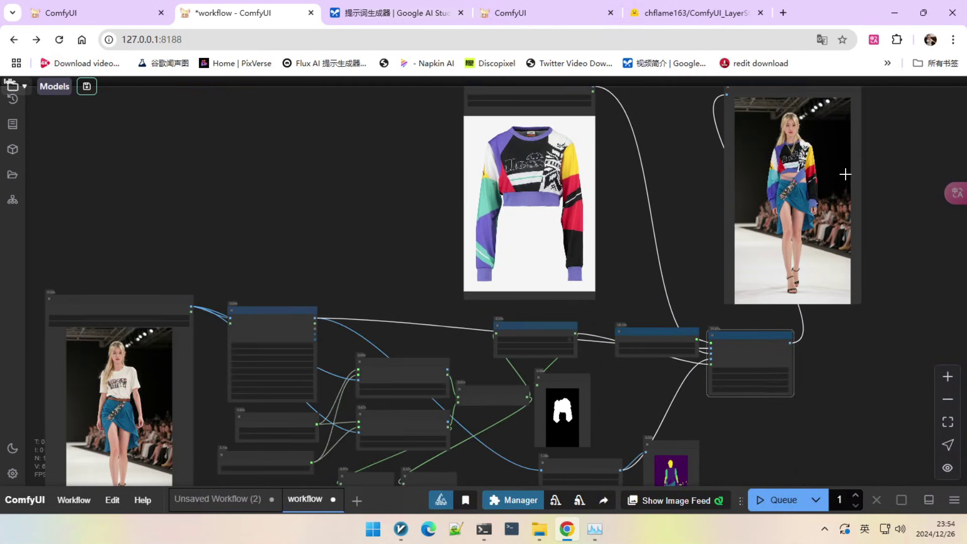
pyautogui.moveTo(322, 232); pyautogui.dragTo(440, 161)
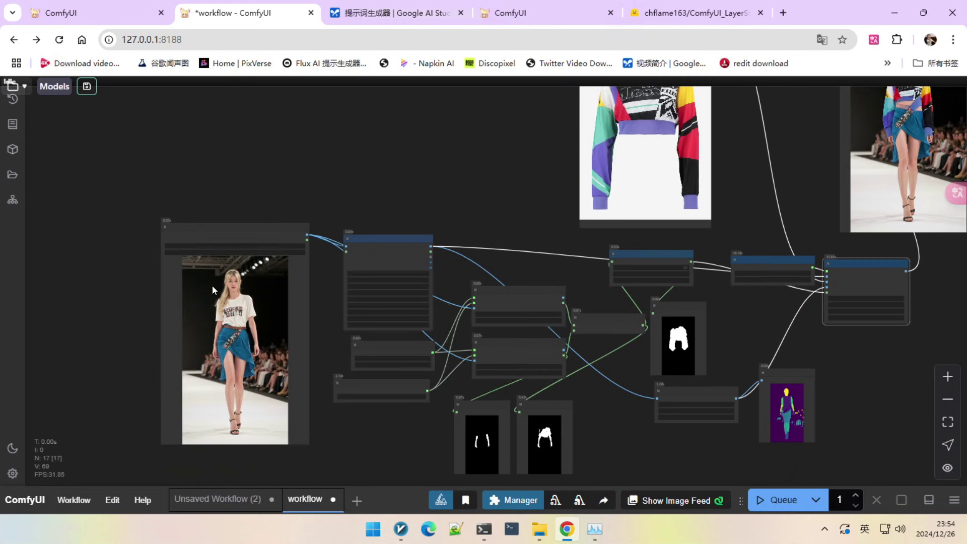
# Compare the original model, the cropped sweater, the preview masks and the generated image across the whole try-on workflow
pyautogui.scroll(1, 214, 326)
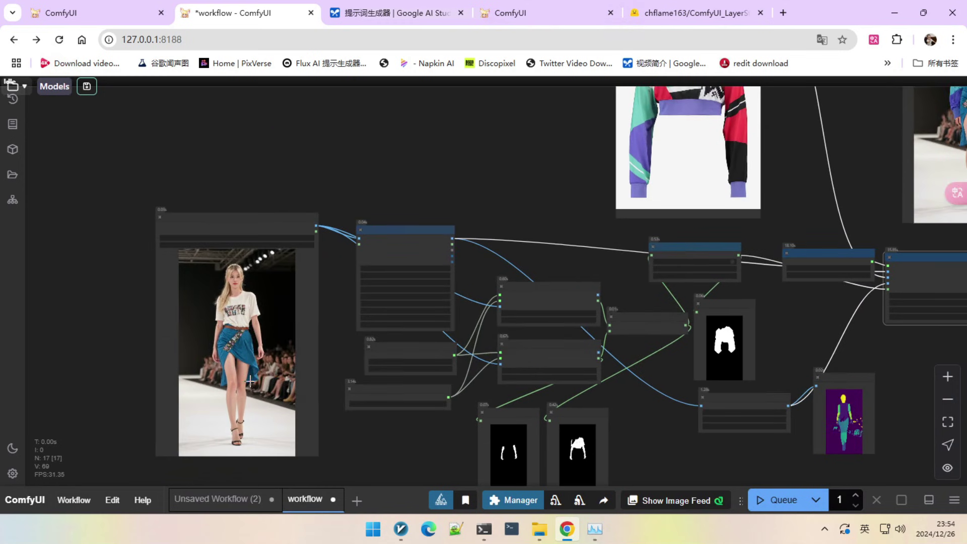
pyautogui.moveTo(296, 334); pyautogui.dragTo(321, 276)
pyautogui.scroll(-3, 458, 240)
pyautogui.moveTo(501, 190); pyautogui.dragTo(389, 237)
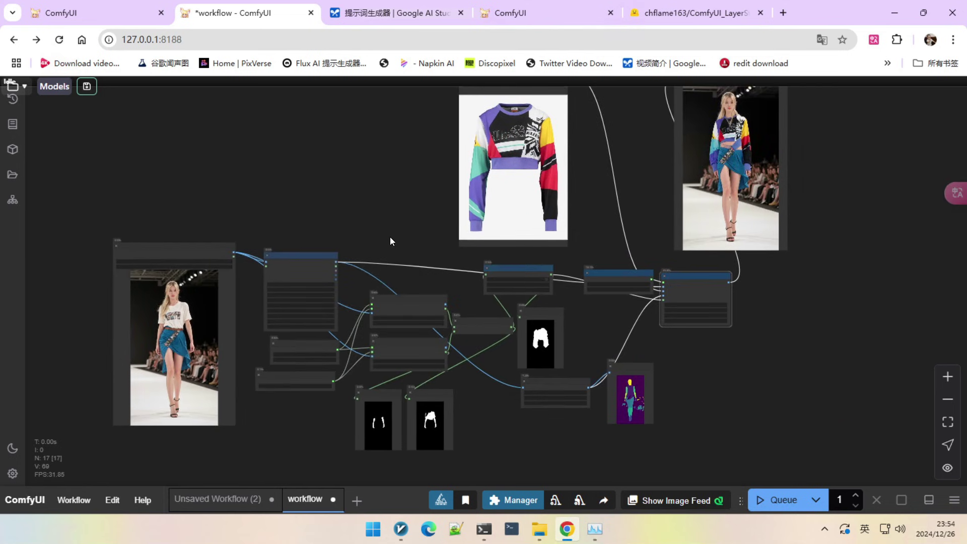
pyautogui.scroll(2, 390, 237)
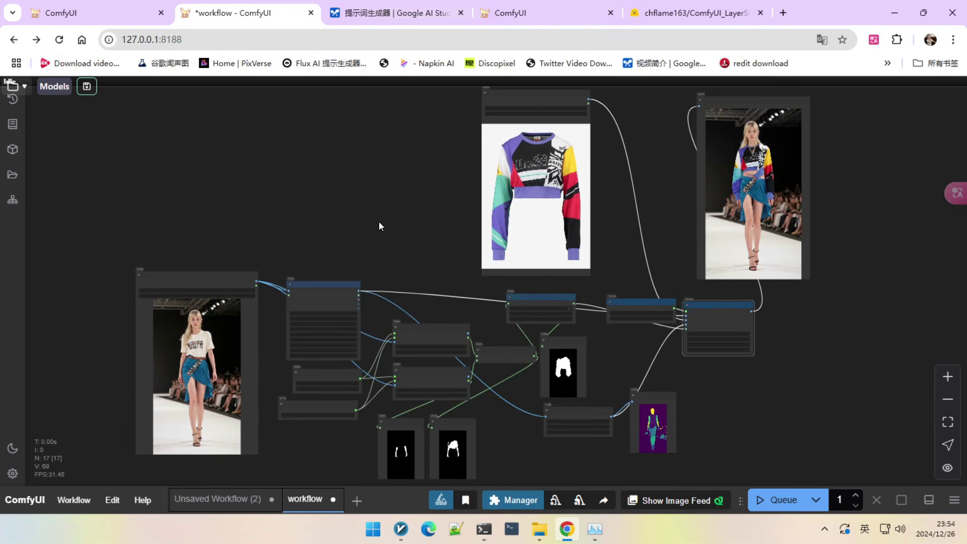
pyautogui.scroll(2, 386, 216)
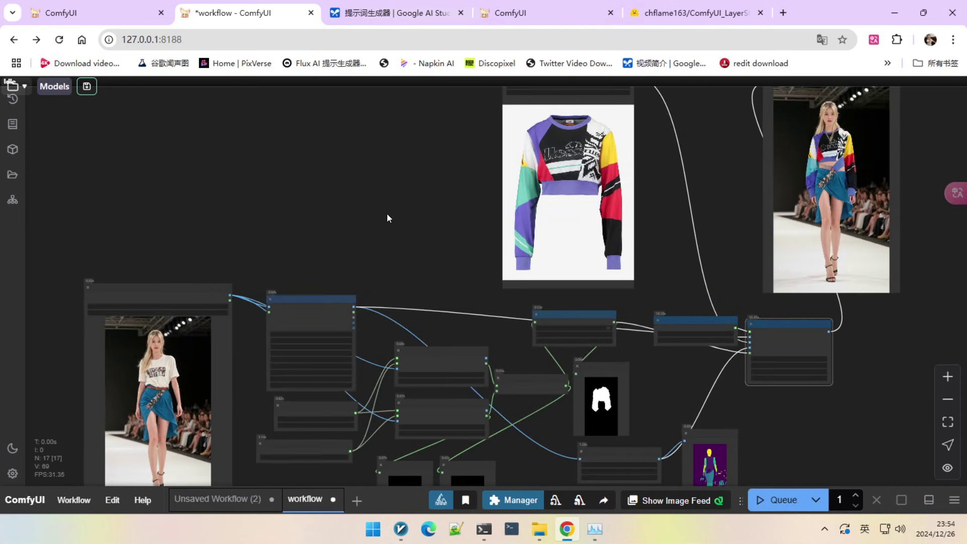
pyautogui.scroll(-3, 398, 202)
pyautogui.moveTo(425, 194); pyautogui.dragTo(370, 196)
pyautogui.scroll(-2, 371, 191)
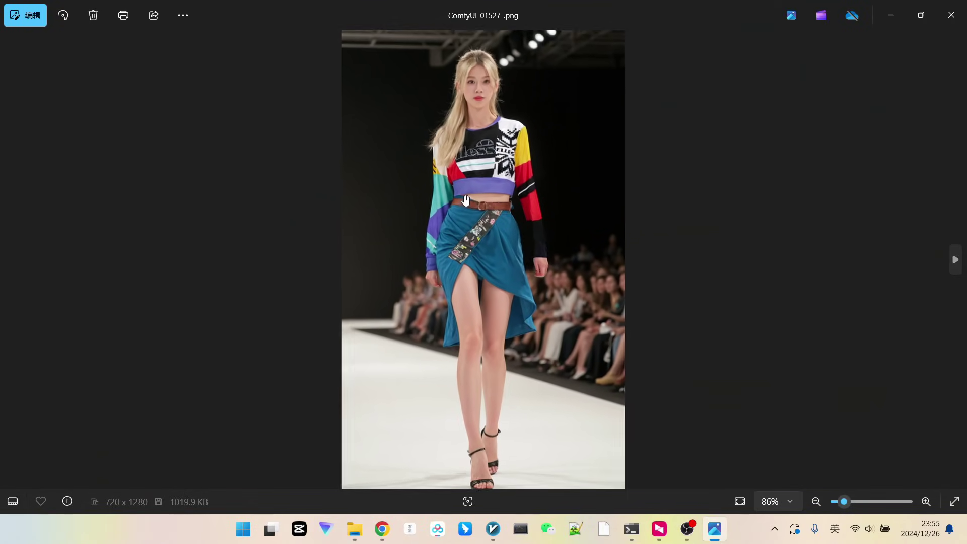
# Switch to the image viewer and review the sweater try-on results from ComfyUI_01527_.png through ComfyUI_01547_.png, checking sleeves and waist
pyautogui.scroll(-1, 482, 183)
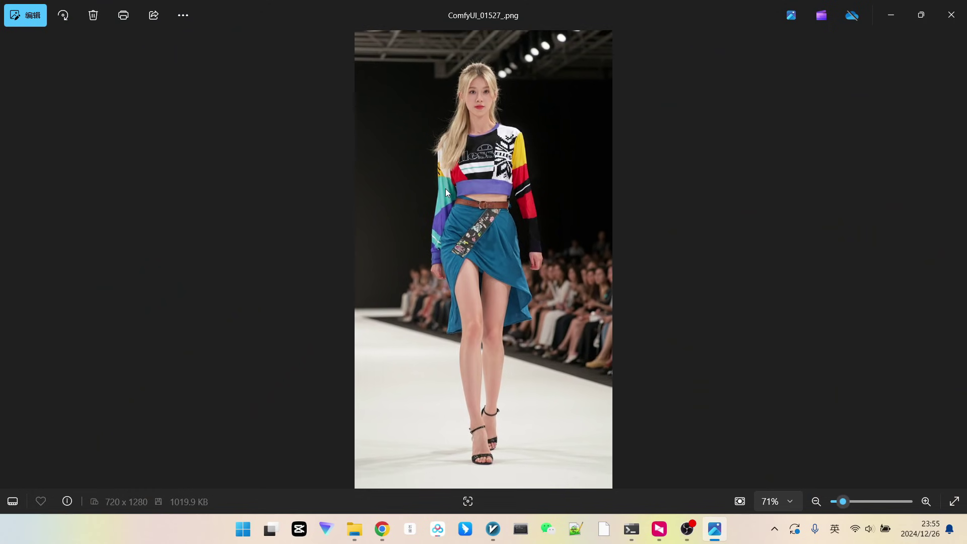
pyautogui.scroll(1, 473, 184)
pyautogui.scroll(-1, 474, 184)
pyautogui.click(957, 259)
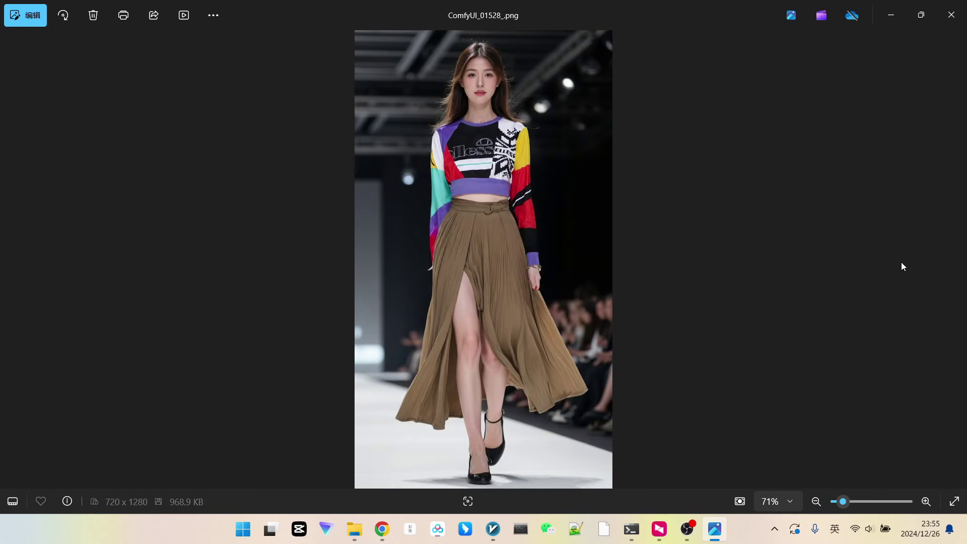
pyautogui.click(956, 259)
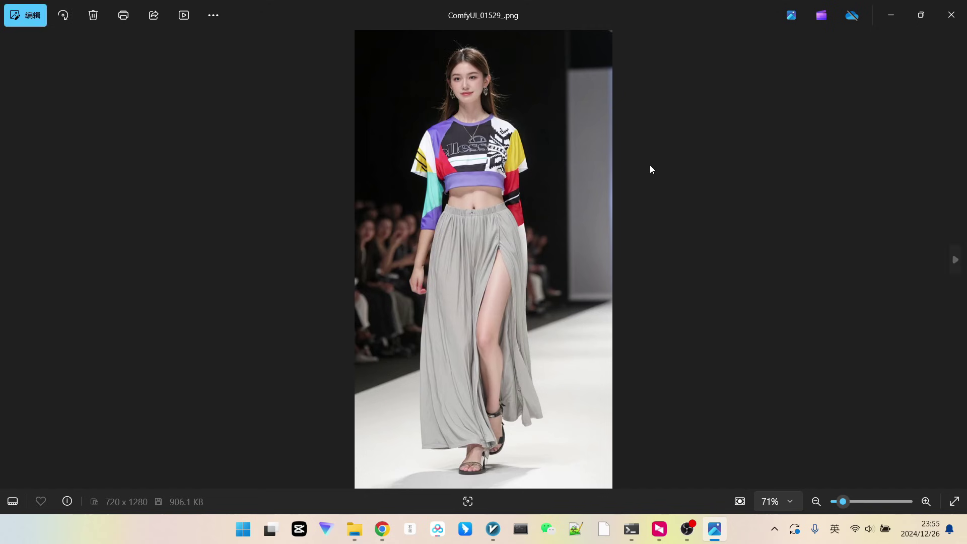
pyautogui.click(955, 260)
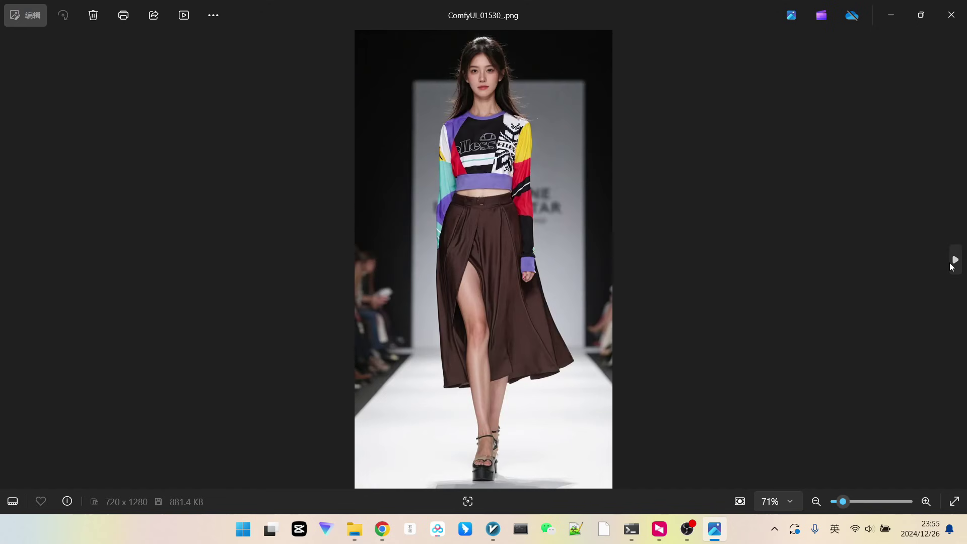
pyautogui.click(956, 259)
pyautogui.click(955, 259)
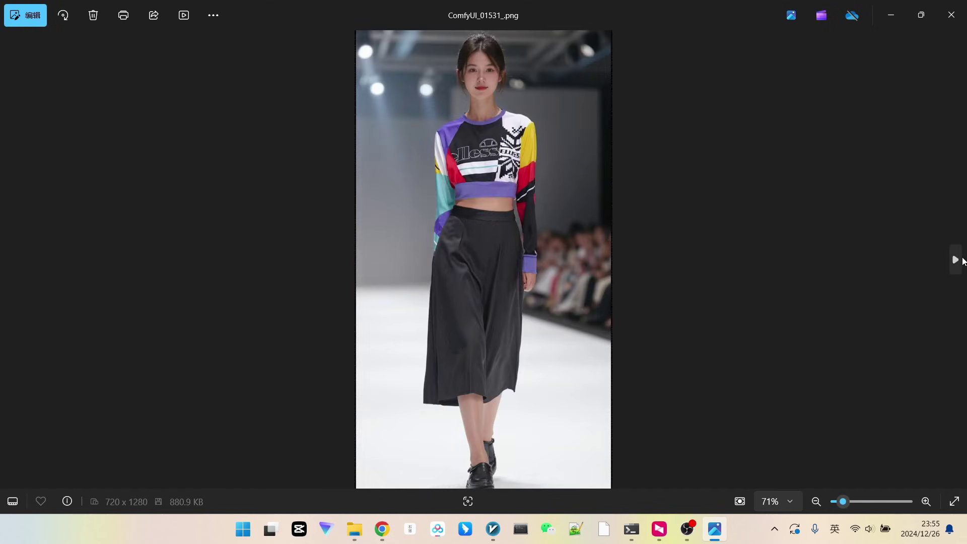
pyautogui.click(956, 260)
pyautogui.click(955, 260)
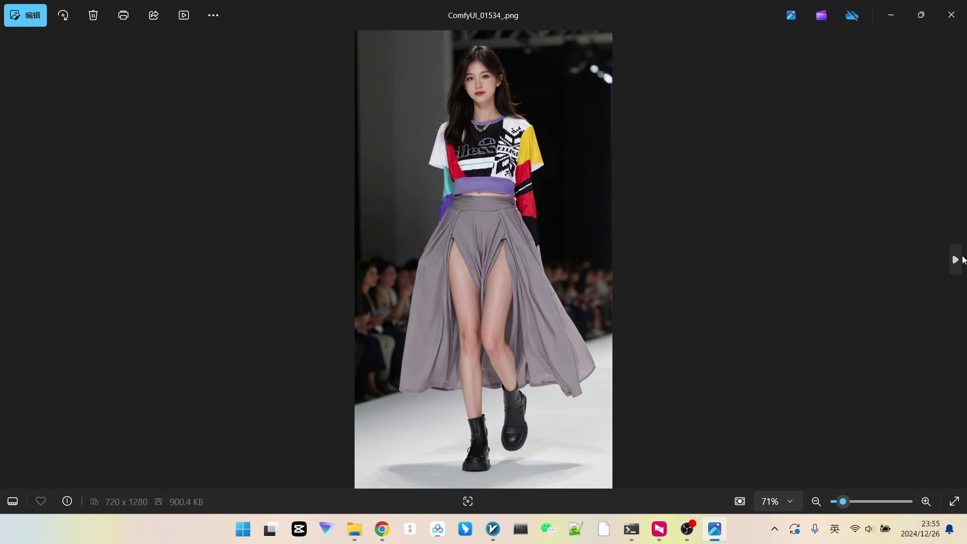
pyautogui.click(962, 260)
pyautogui.click(962, 259)
pyautogui.click(962, 260)
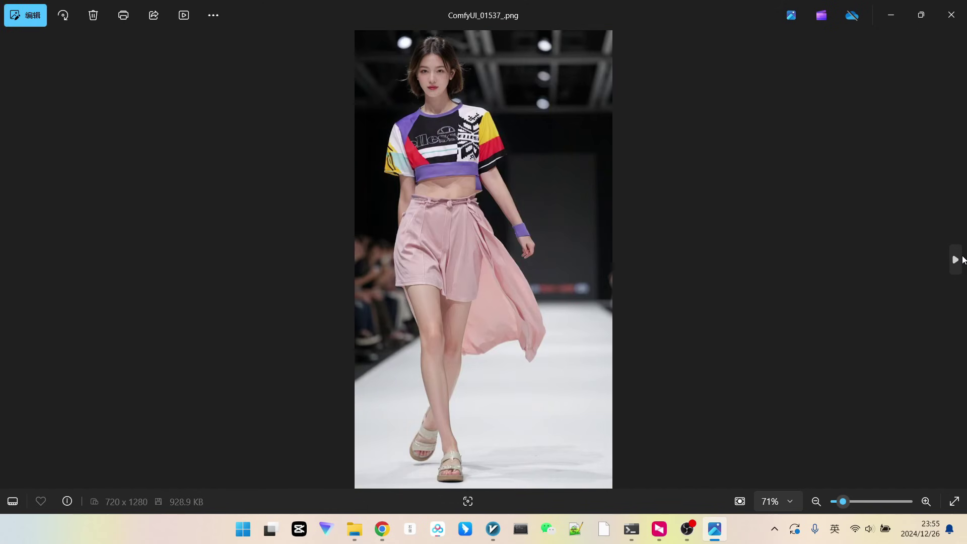
pyautogui.click(962, 260)
pyautogui.click(962, 260)
pyautogui.click(962, 260)
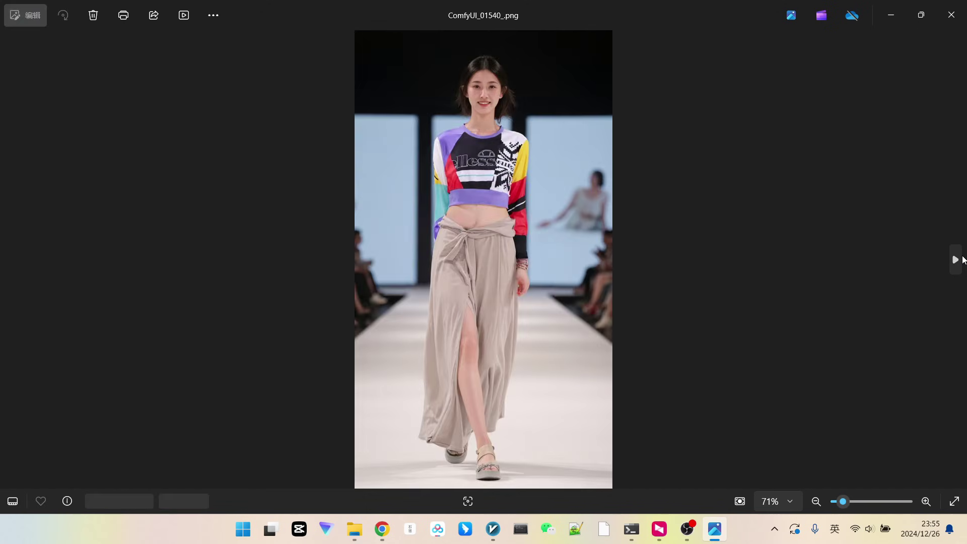
pyautogui.click(962, 260)
pyautogui.click(962, 260)
pyautogui.click(962, 259)
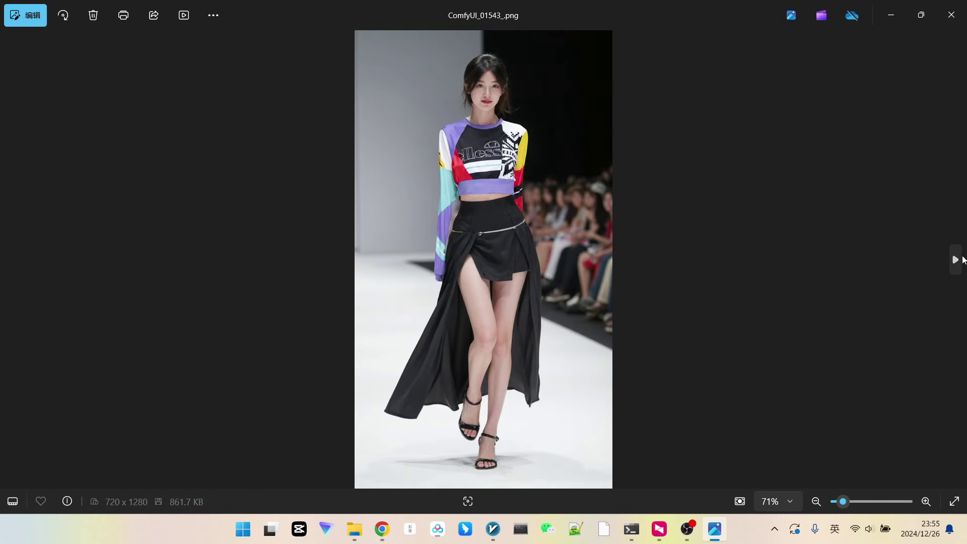
pyautogui.click(962, 260)
pyautogui.click(962, 260)
pyautogui.click(962, 259)
pyautogui.click(962, 259)
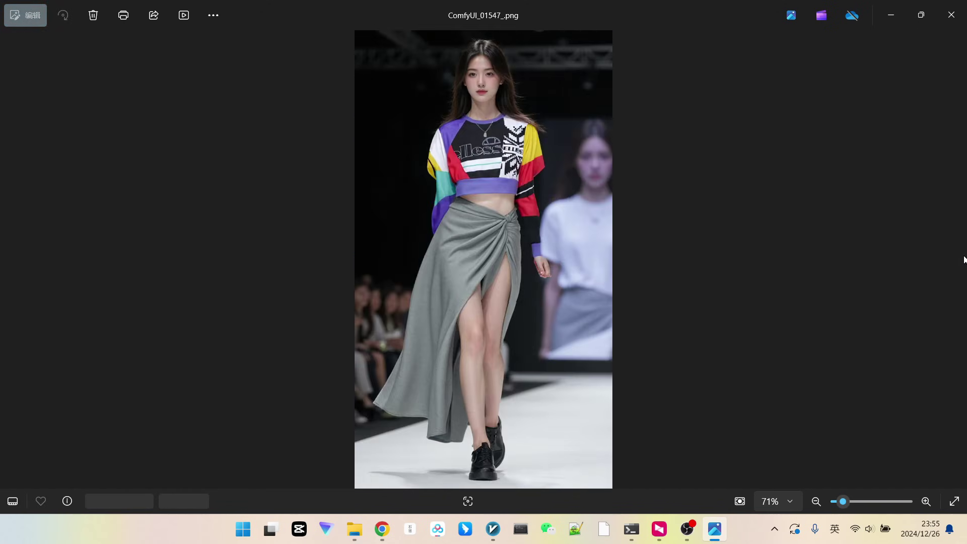
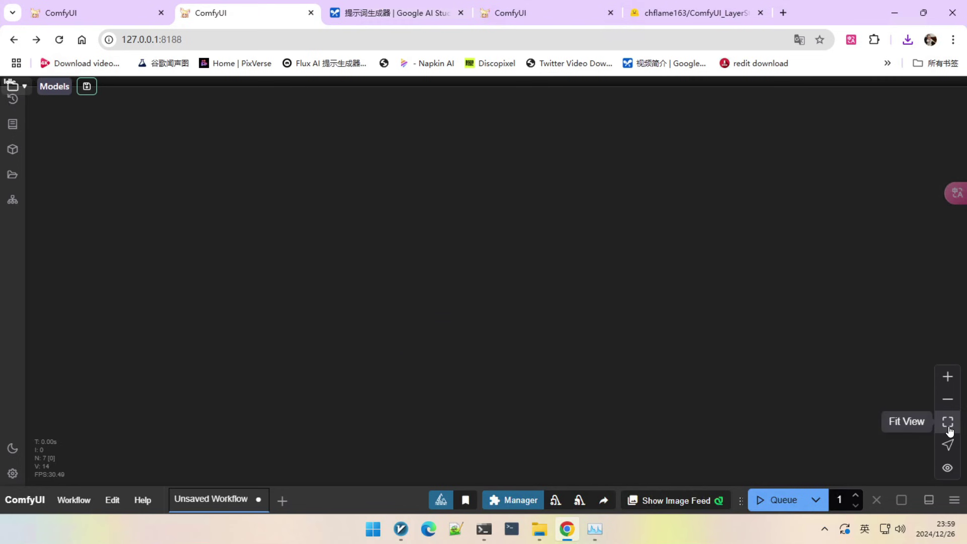
# Add a Load Image node to the empty workflow in ComfyUI and load ComfyUI_01498_.png from the temp\leffa folder
pyautogui.click(947, 423)
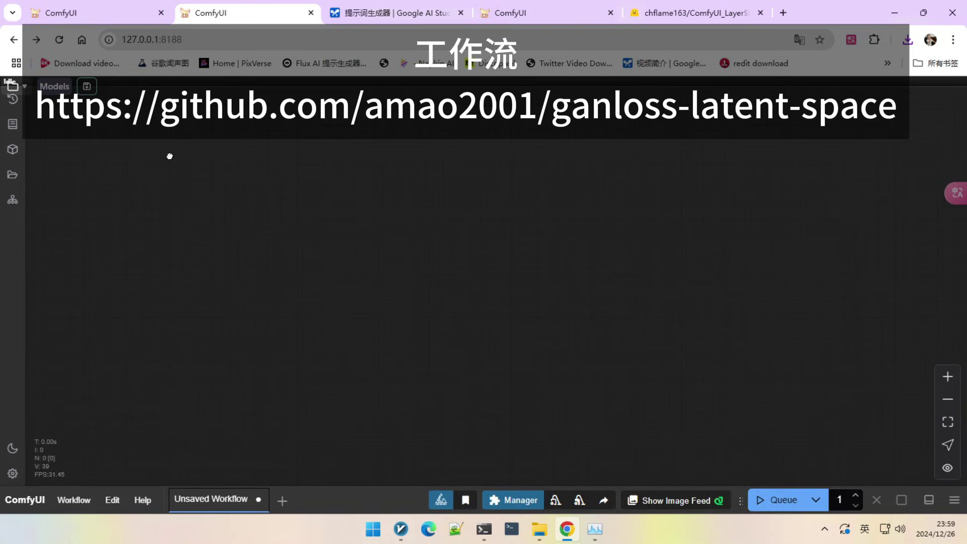
pyautogui.doubleClick(171, 156)
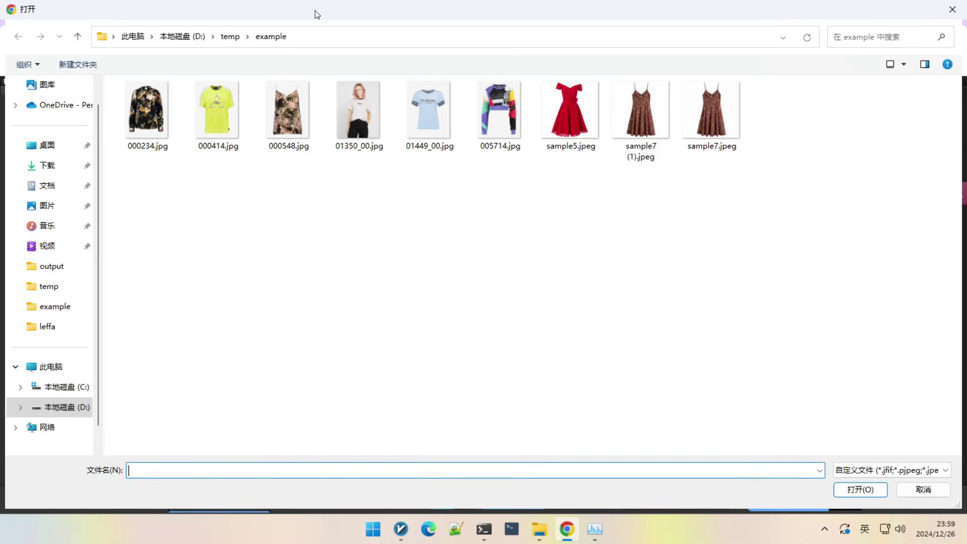
pyautogui.click(233, 39)
pyautogui.doubleClick(840, 108)
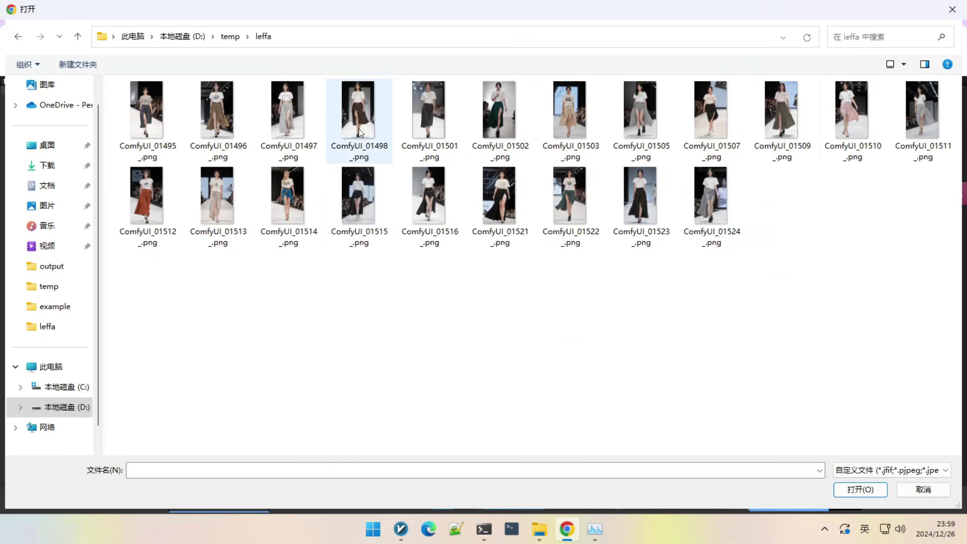
pyautogui.click(359, 123)
pyautogui.press('Return')
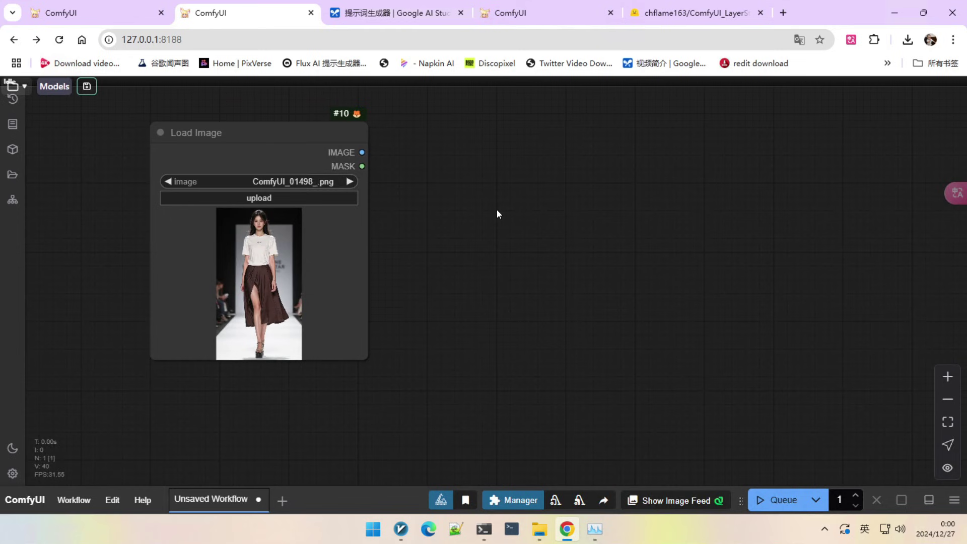
# Examine the model's white T-shirt, bare arms and skirt in the loaded ComfyUI_01498_.png image
pyautogui.moveTo(529, 209); pyautogui.dragTo(491, 271)
pyautogui.scroll(-2, 533, 215)
pyautogui.scroll(3, 498, 248)
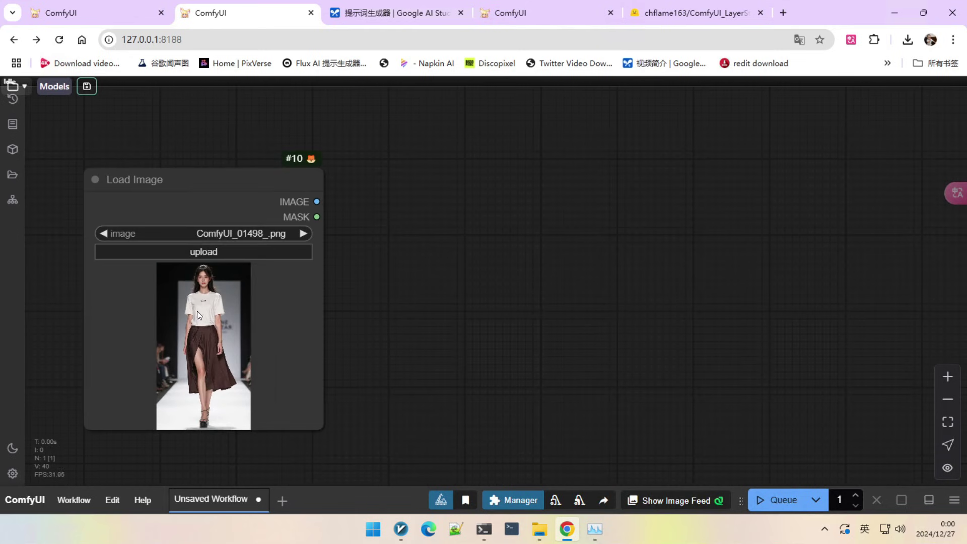
pyautogui.scroll(3, 163, 309)
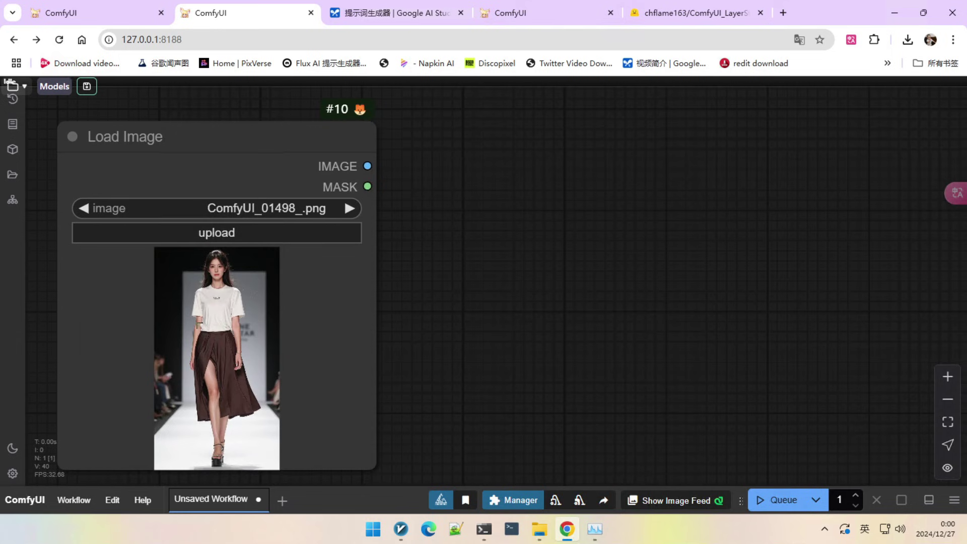
pyautogui.scroll(-4, 432, 243)
pyautogui.scroll(4, 274, 262)
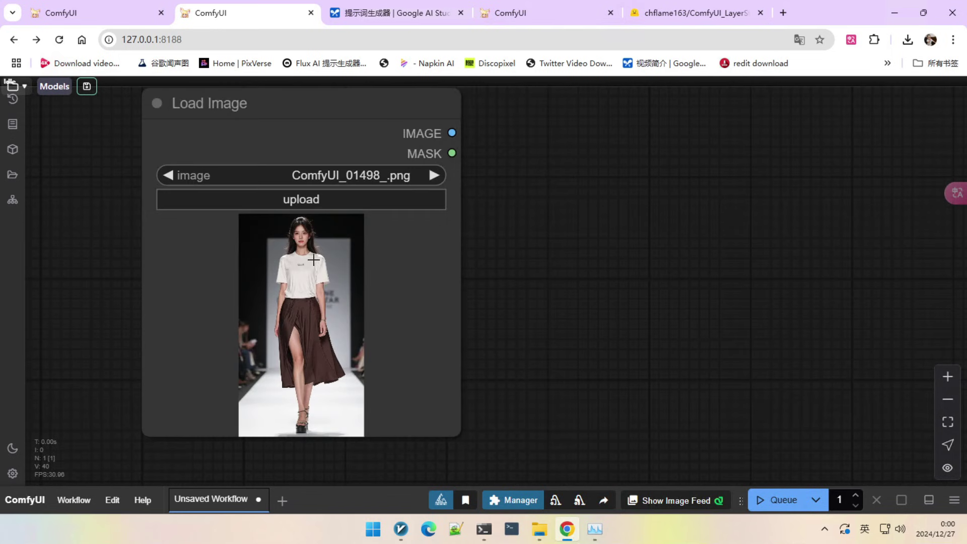
pyautogui.scroll(-4, 313, 259)
pyautogui.scroll(4, 281, 257)
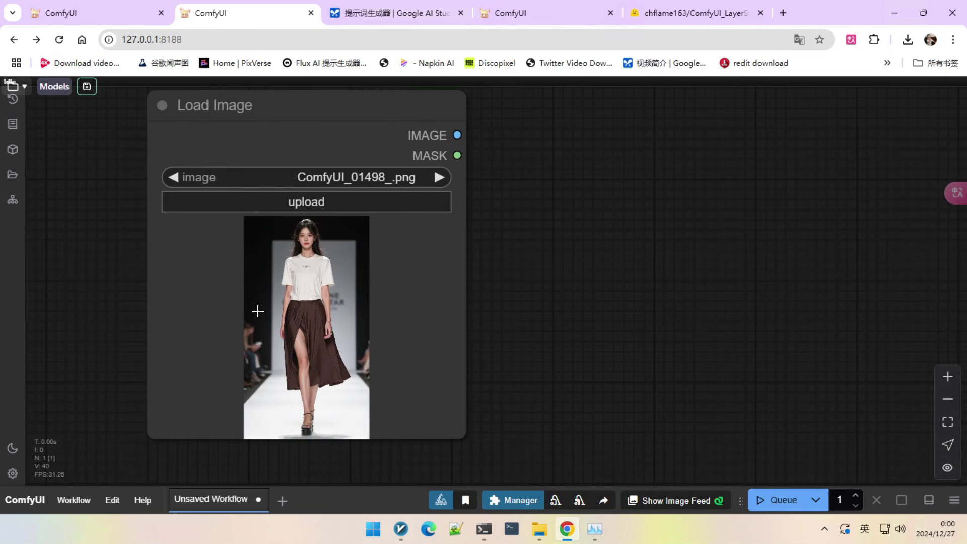
pyautogui.scroll(-3, 304, 269)
pyautogui.hscroll(2, 381, 275)
pyautogui.scroll(-2, 432, 266)
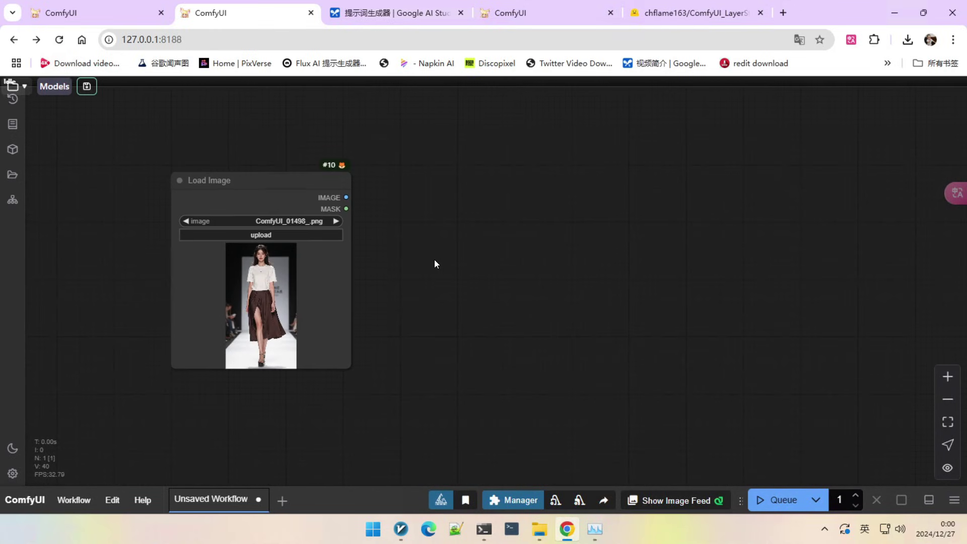
pyautogui.scroll(1, 405, 241)
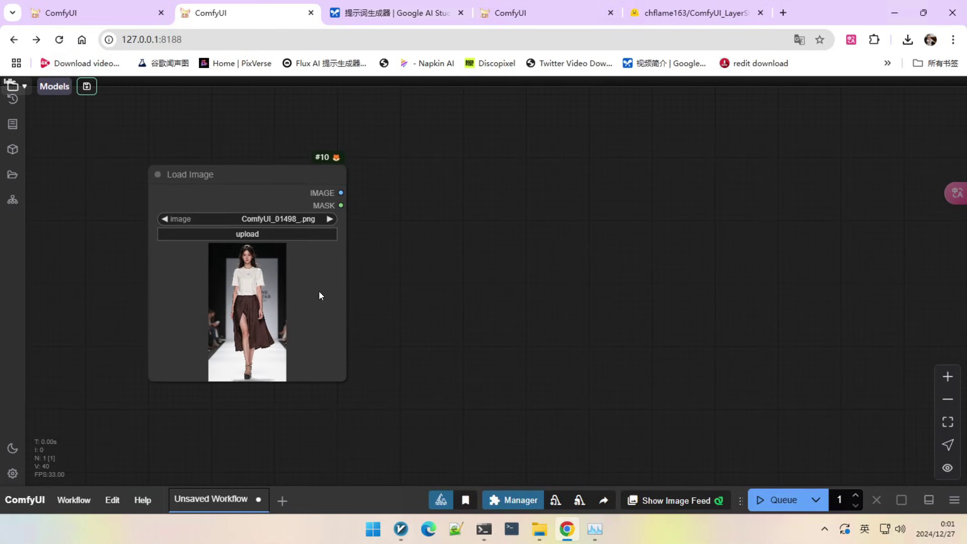
pyautogui.scroll(4, 234, 280)
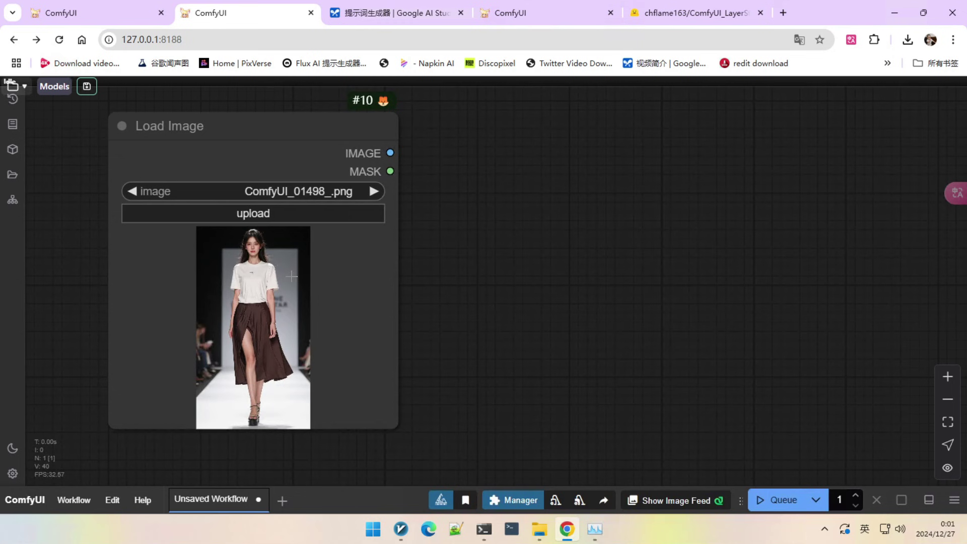
pyautogui.scroll(-4, 300, 272)
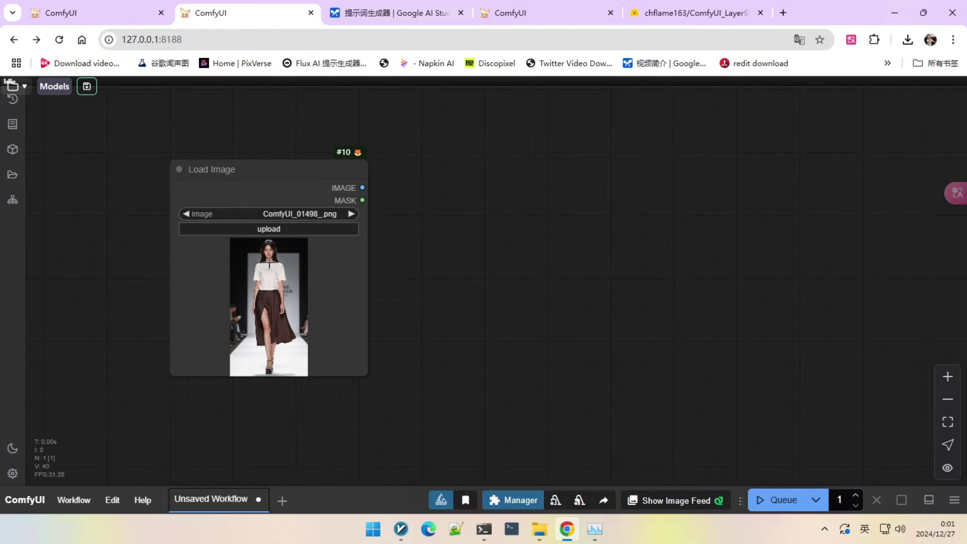
pyautogui.scroll(1, 248, 271)
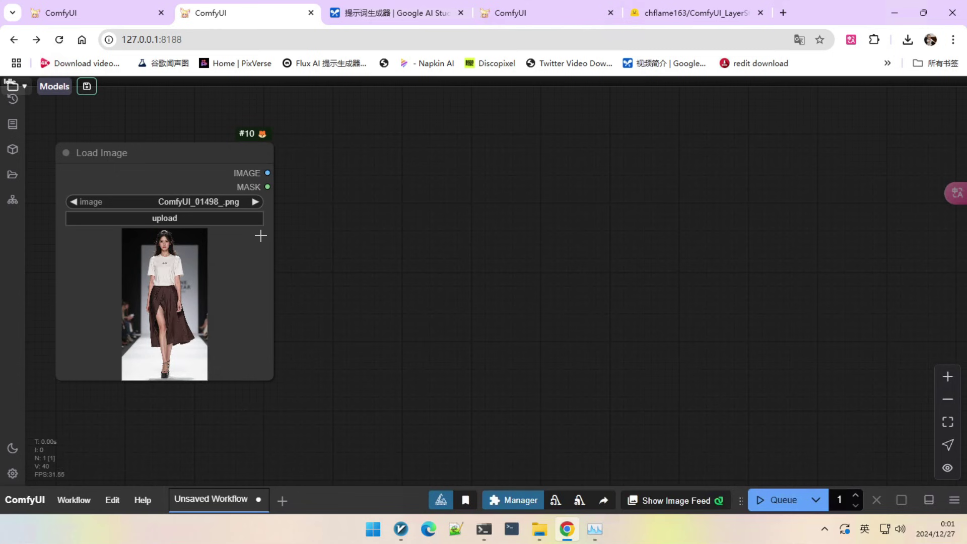
pyautogui.scroll(-2, 248, 263)
pyautogui.scroll(2, 169, 246)
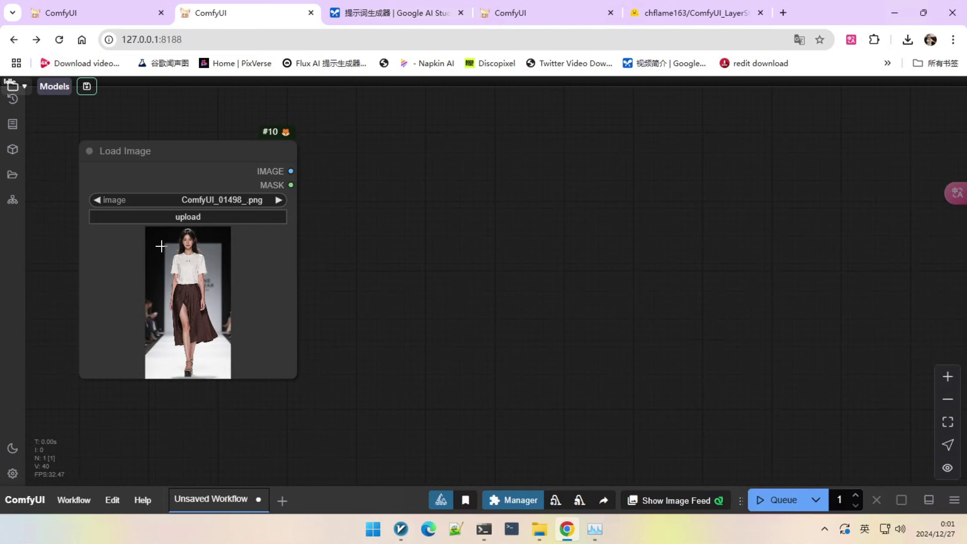
pyautogui.scroll(-3, 244, 246)
# Add a GroundingDinoSAMSegment (segment anything) node beside the Load Image node
pyautogui.moveTo(411, 210); pyautogui.dragTo(353, 222)
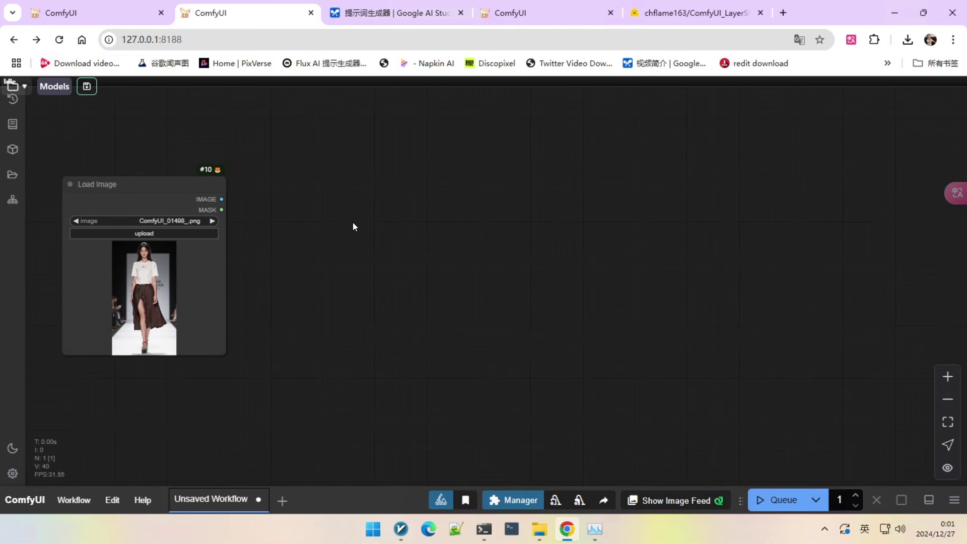
pyautogui.doubleClick(357, 189)
pyautogui.write('grounding')
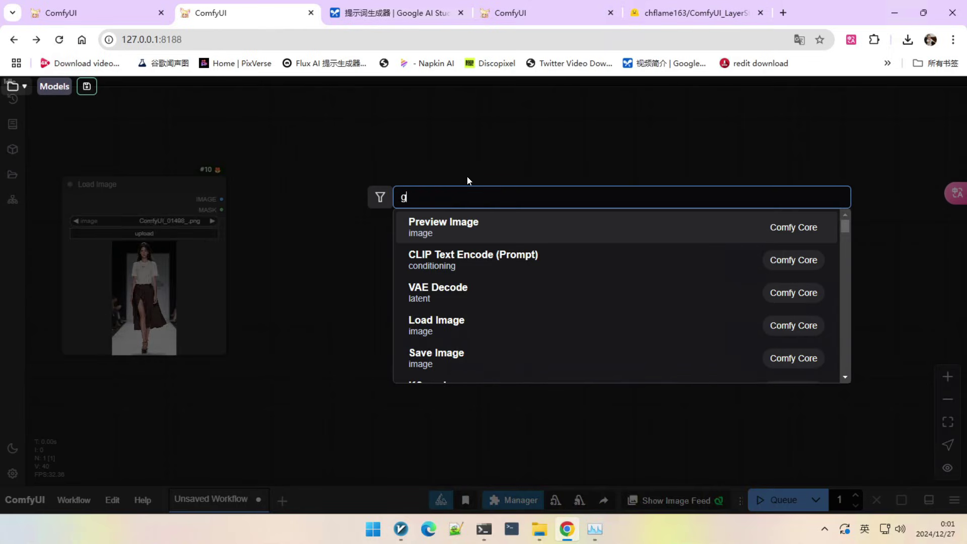
pyautogui.press('Return')
pyautogui.rightClick(492, 187)
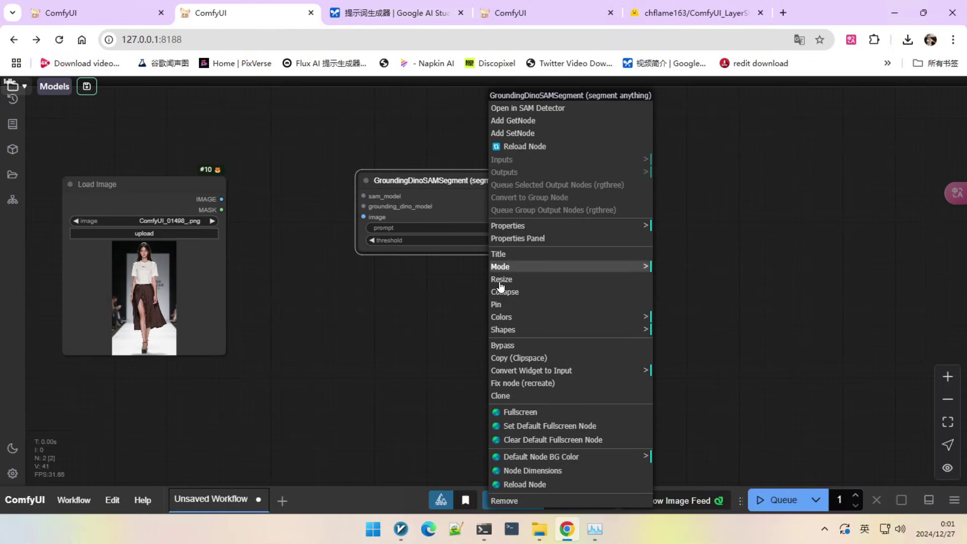
pyautogui.click(495, 256)
pyautogui.scroll(5, 495, 256)
pyautogui.moveTo(644, 231); pyautogui.dragTo(531, 242)
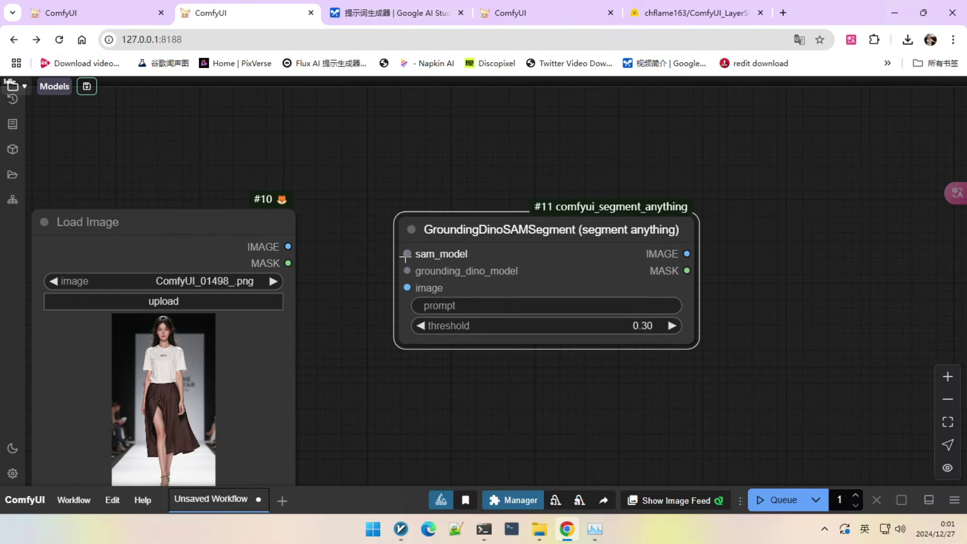
# Add a SAM model loader node connected to the sam_model input of the GroundingDinoSAMSegment node
pyautogui.moveTo(406, 253); pyautogui.dragTo(324, 91)
pyautogui.click(353, 146)
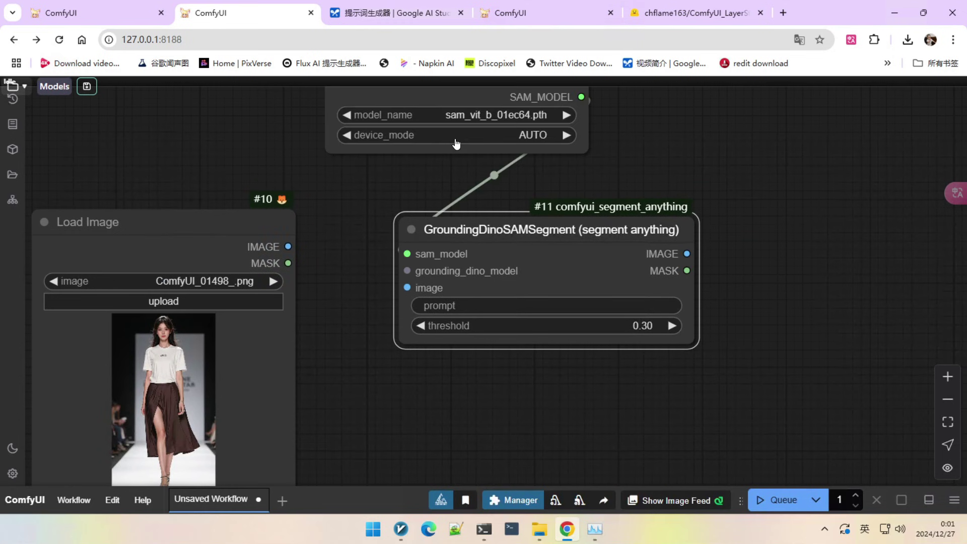
# Set the SAM loader's device_mode to Prefer GPU and place the node above the Load Image node
pyautogui.moveTo(613, 156); pyautogui.dragTo(750, 264)
pyautogui.click(553, 179)
pyautogui.click(575, 192)
pyautogui.moveTo(561, 192); pyautogui.dragTo(274, 181)
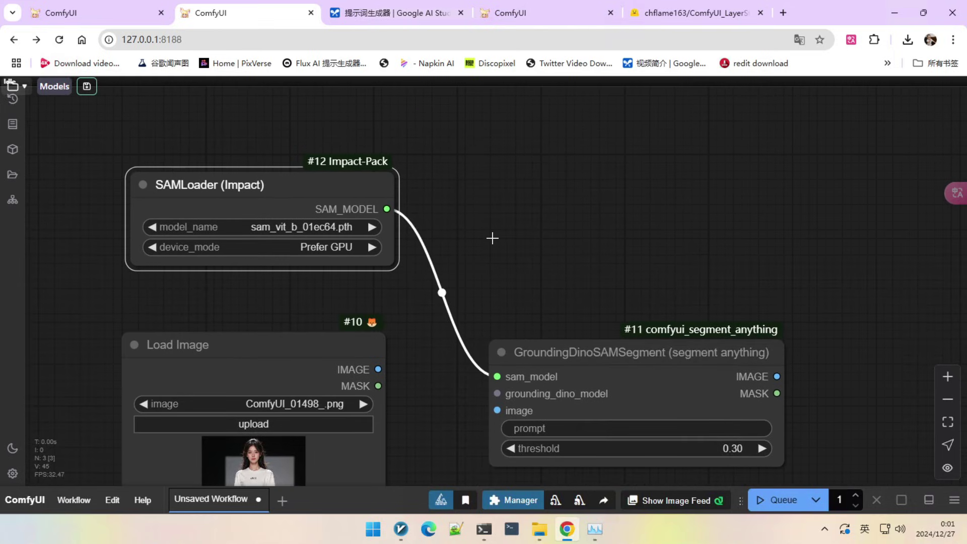
# Add a GroundingDinoModelLoader (segment anything) node to the grounding_dino_model input and place it, narrowed, beside the SAM loader
pyautogui.moveTo(493, 237); pyautogui.dragTo(502, 201)
pyautogui.moveTo(505, 356); pyautogui.dragTo(487, 176)
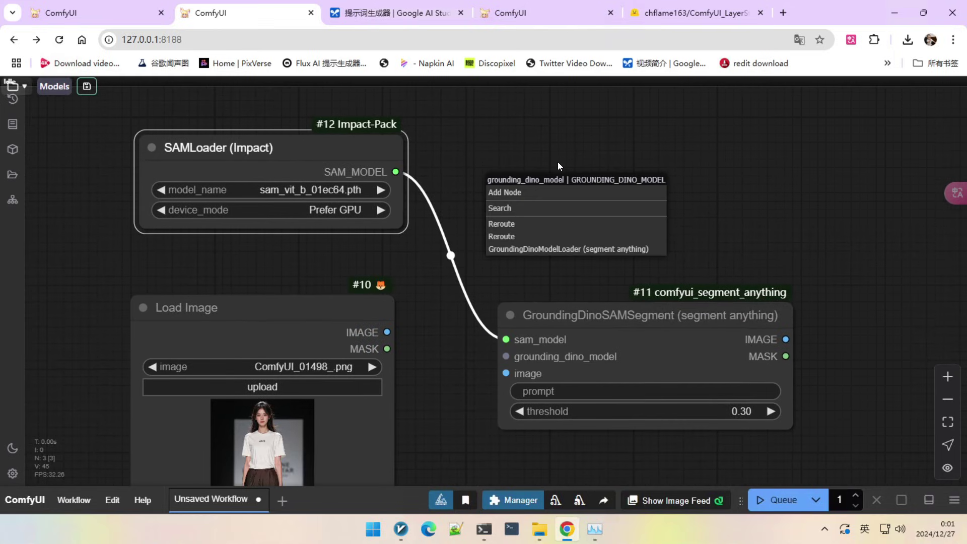
pyautogui.click(543, 251)
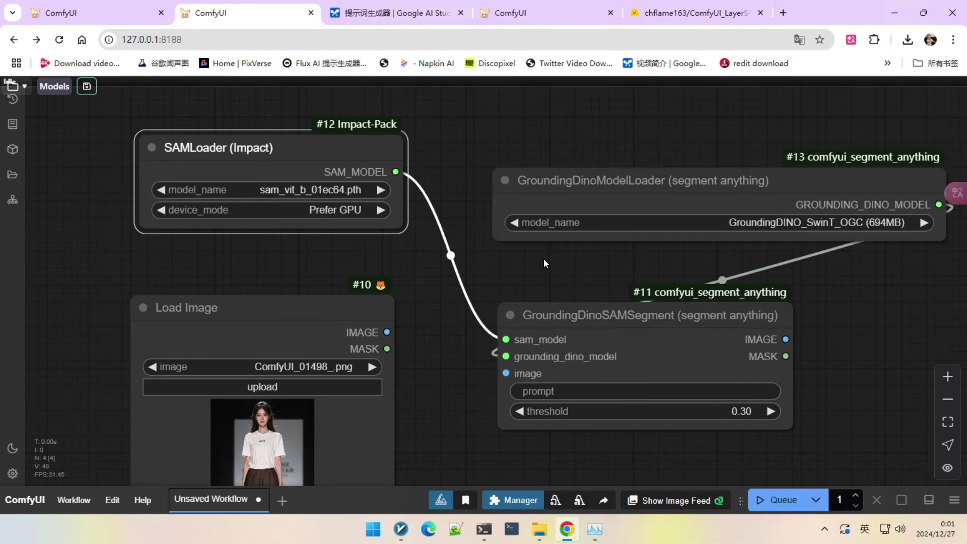
pyautogui.moveTo(680, 185); pyautogui.dragTo(618, 152)
pyautogui.rightClick(618, 152)
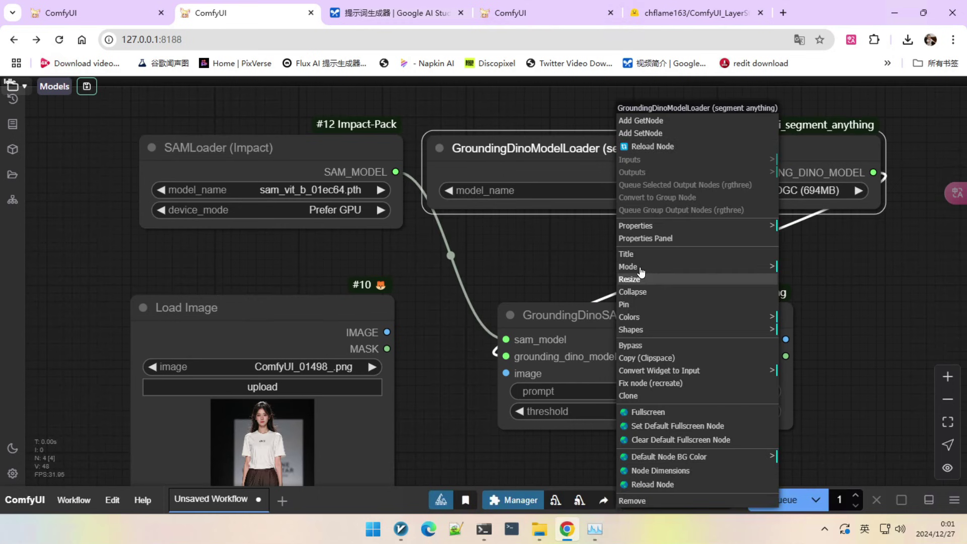
pyautogui.scroll(-3, 530, 277)
pyautogui.click(533, 277)
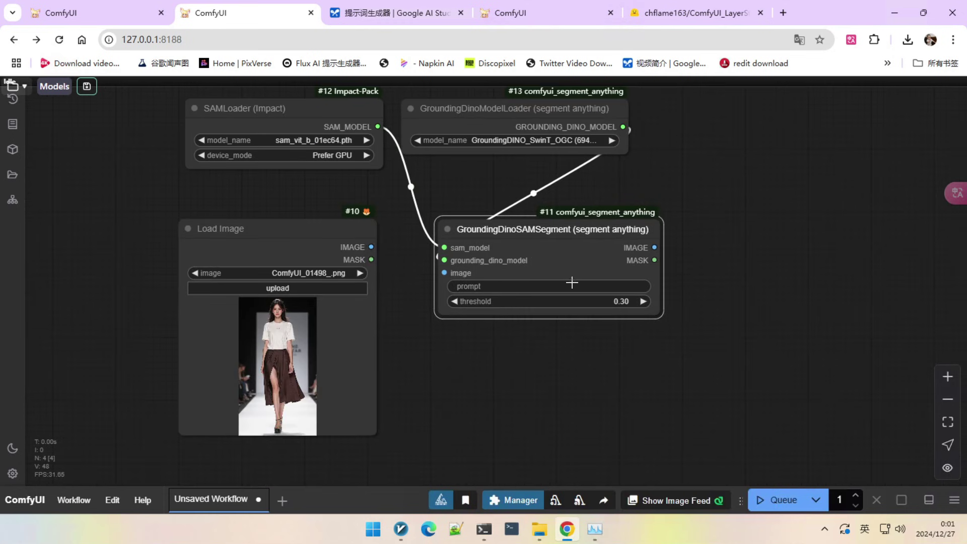
# Set the GroundingDinoSAMSegment prompt to tshirt and connect a Mask Preview node to its MASK output
pyautogui.click(617, 287)
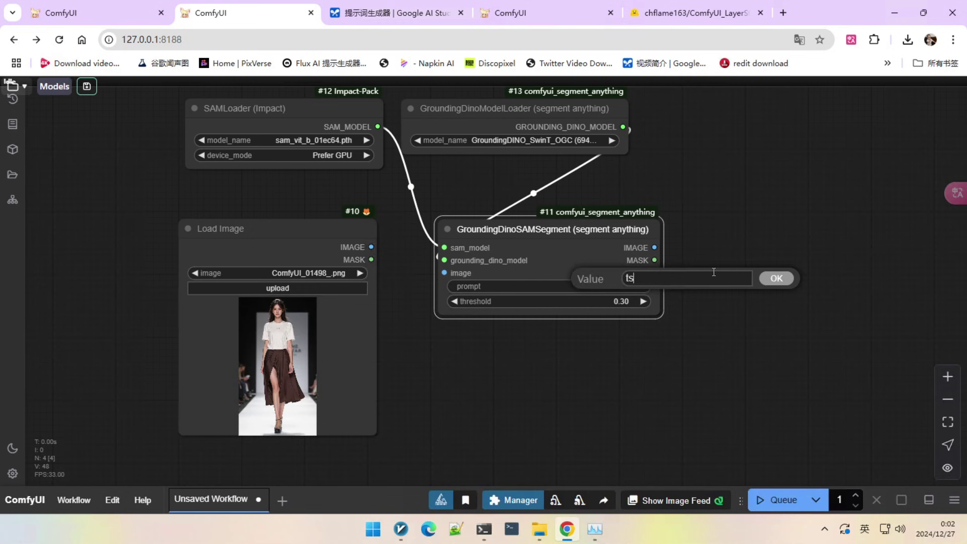
pyautogui.press('Return')
pyautogui.scroll(2, 725, 255)
pyautogui.moveTo(643, 260); pyautogui.dragTo(724, 250)
pyautogui.write('mask')
pyautogui.click(440, 268)
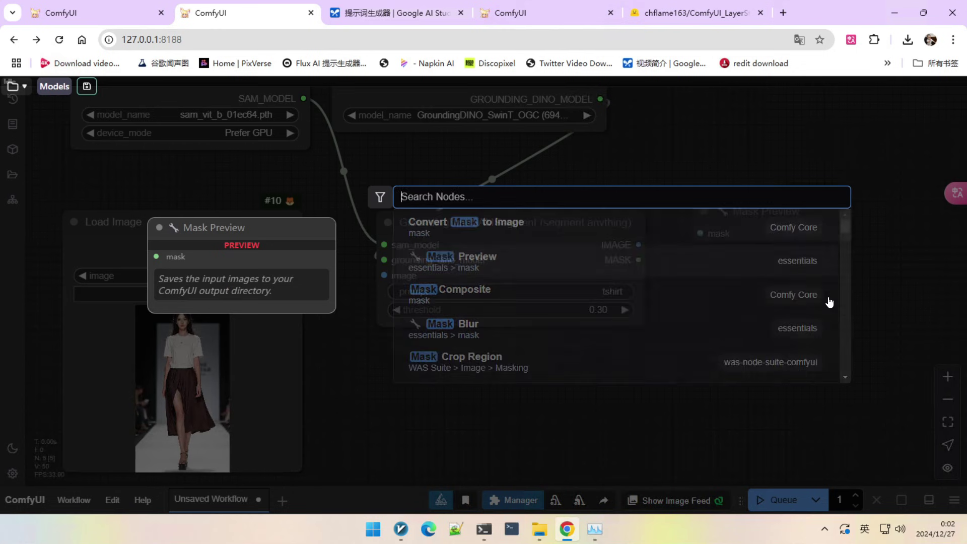
pyautogui.scroll(-2, 680, 293)
# Duplicate the GroundingDinoSAMSegment node with its model connections, set the copy's prompt to arms, and give it its own Mask Preview
pyautogui.click(567, 246)
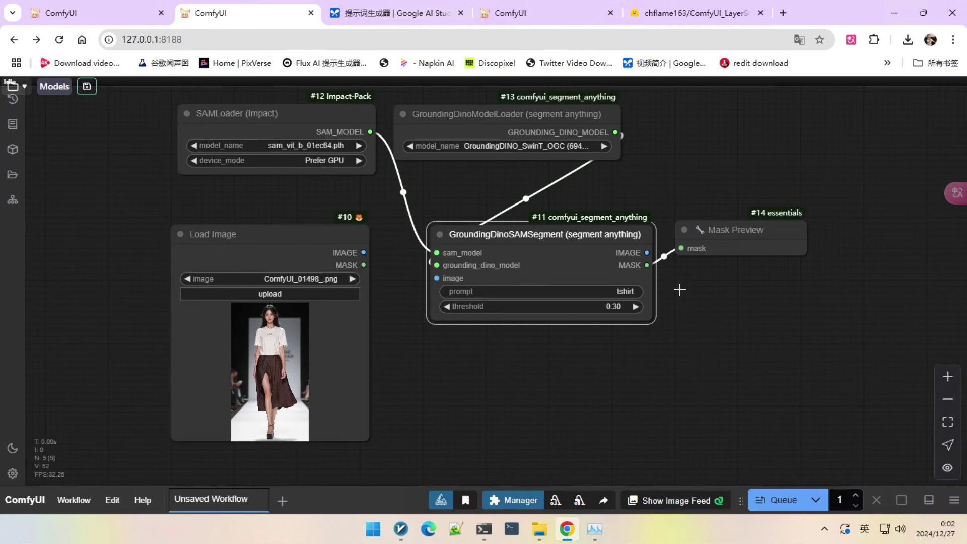
pyautogui.hotkey('ctrl', 'c')
pyautogui.hotkey('ctrl', 'shift', 'v')
pyautogui.moveTo(619, 301); pyautogui.dragTo(439, 386)
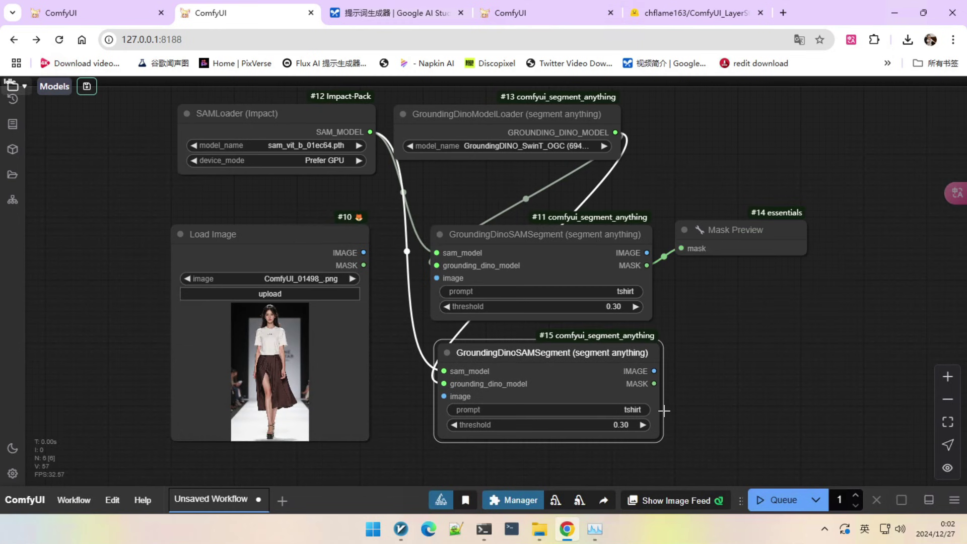
pyautogui.scroll(2, 663, 410)
pyautogui.click(624, 413)
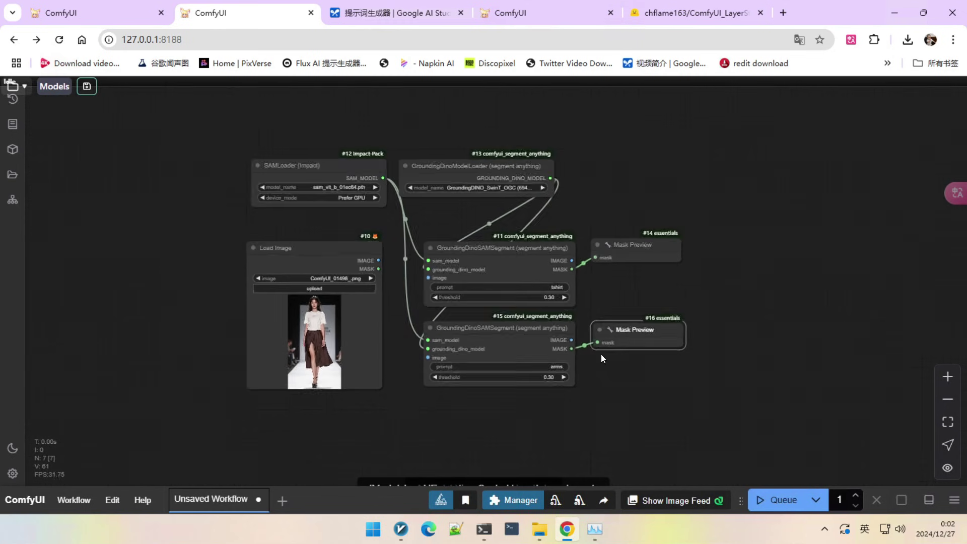
pyautogui.scroll(2, 600, 354)
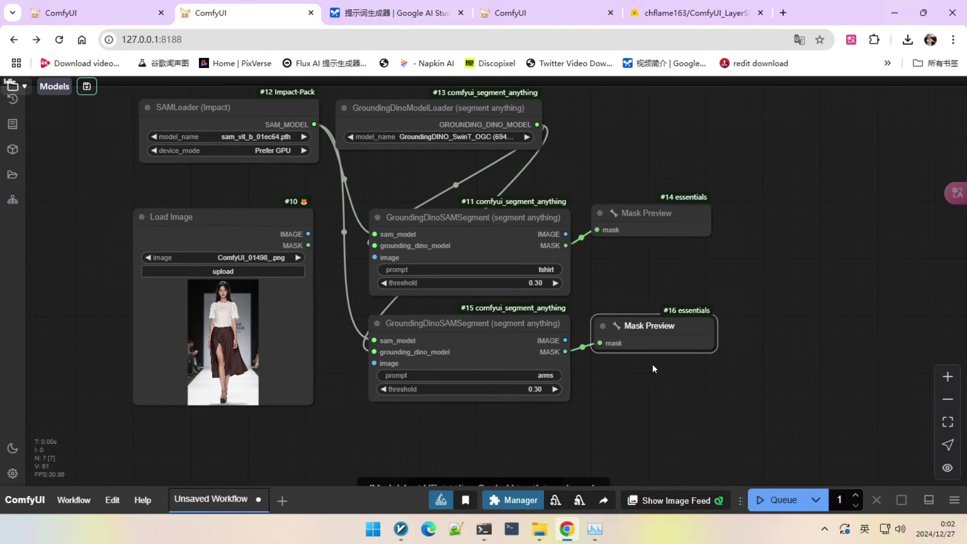
# Connect the Load Image node's IMAGE output to the image inputs of both segment nodes and run the workflow
pyautogui.click(772, 500)
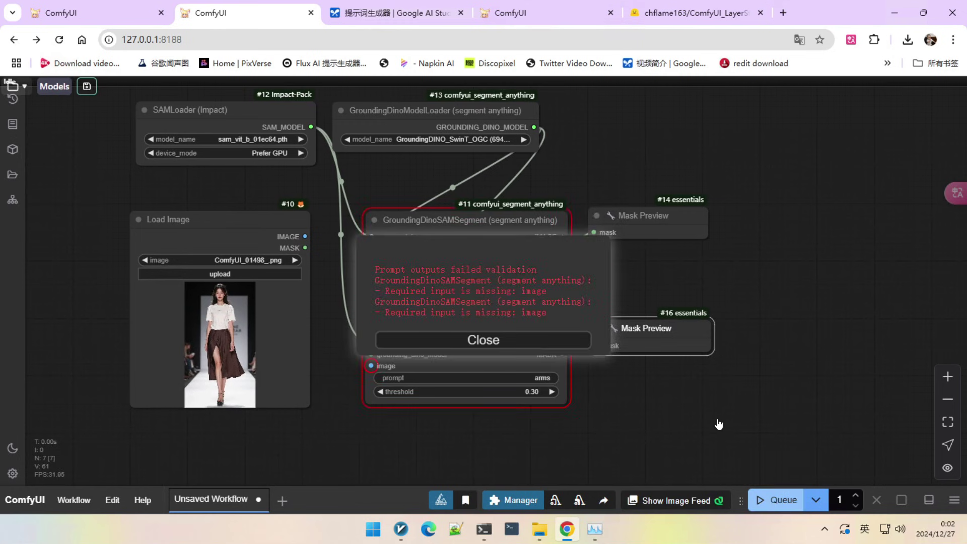
pyautogui.click(530, 351)
pyautogui.moveTo(307, 236); pyautogui.dragTo(371, 260)
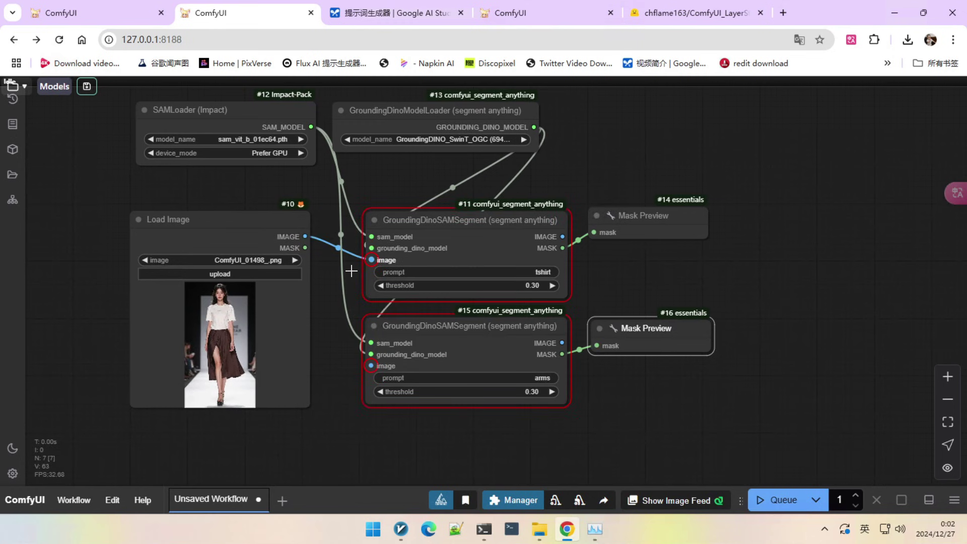
pyautogui.moveTo(307, 236); pyautogui.dragTo(371, 366)
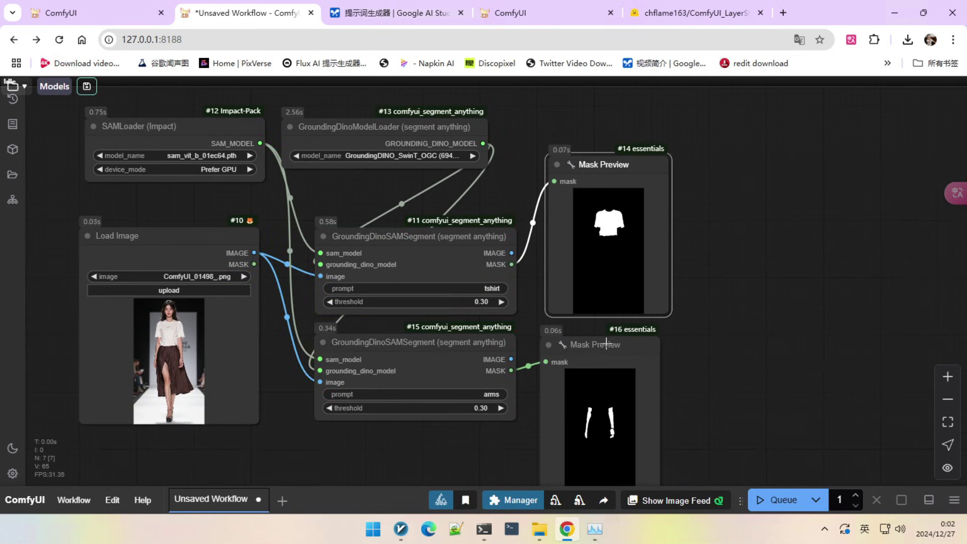
# Arrange the T-shirt and arms Mask Preview nodes side by side next to the segment nodes
pyautogui.click(606, 344)
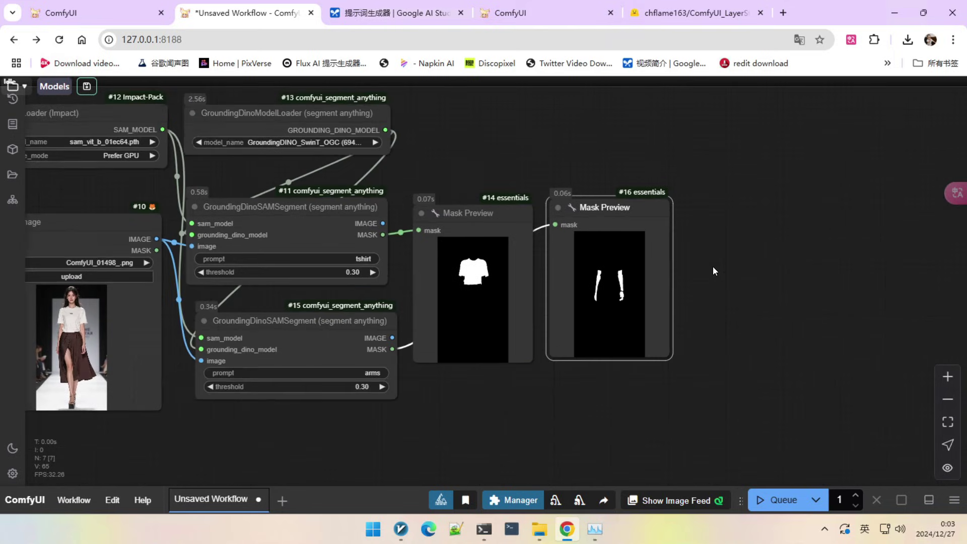
pyautogui.scroll(2, 712, 266)
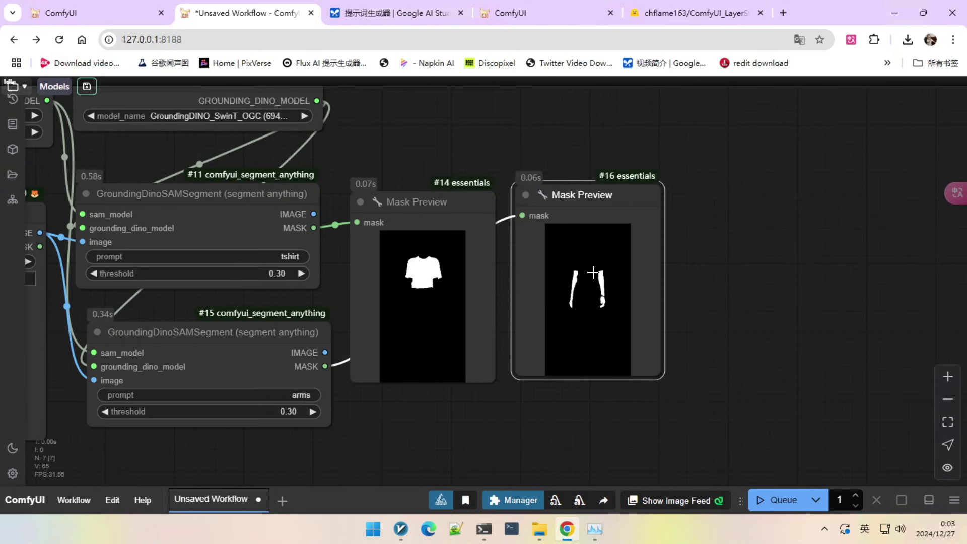
pyautogui.moveTo(428, 214); pyautogui.dragTo(429, 246)
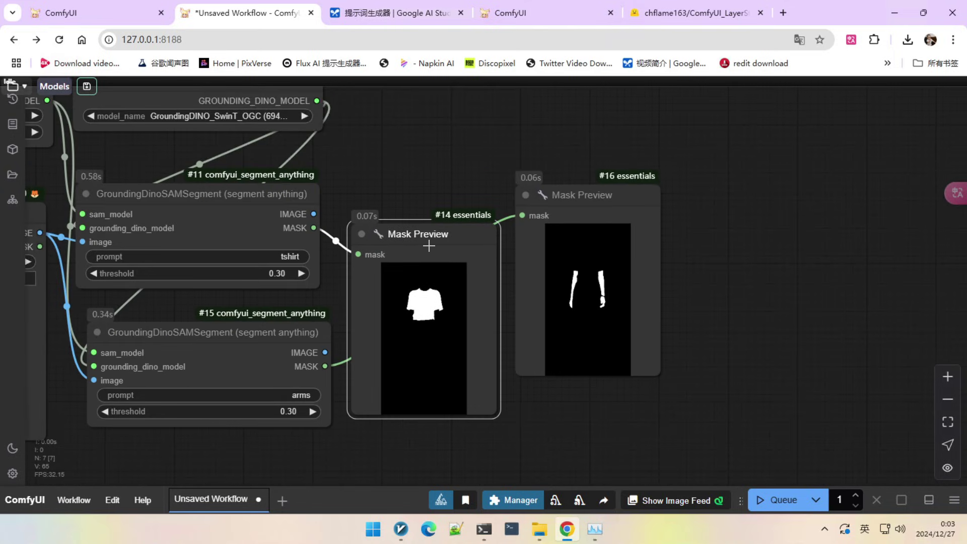
pyautogui.moveTo(570, 198); pyautogui.dragTo(561, 241)
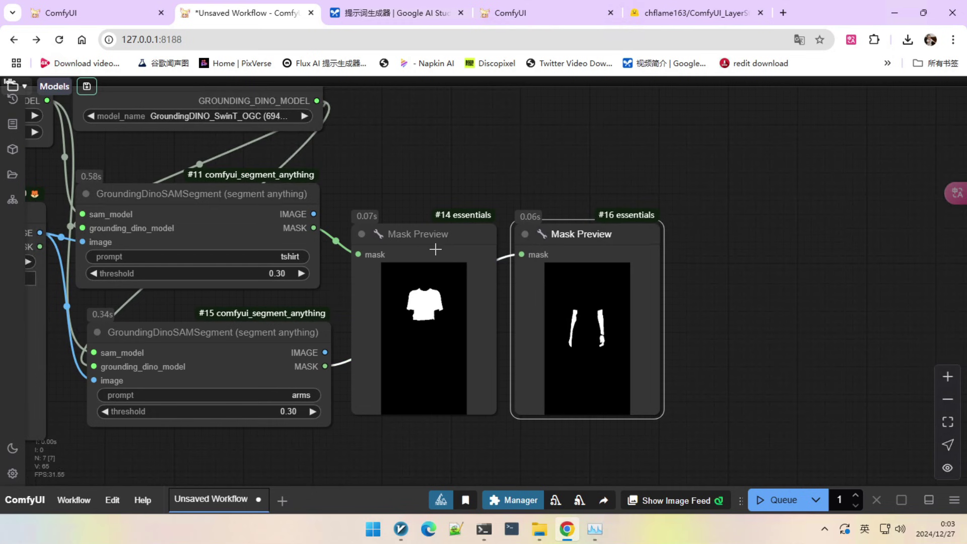
pyautogui.moveTo(435, 248); pyautogui.dragTo(437, 254)
pyautogui.moveTo(551, 234); pyautogui.dragTo(554, 233)
# Add a Pixelwise(MASK + MASK) node above the previews, connecting the tshirt mask to mask1 and the arms mask to mask2
pyautogui.click(555, 155)
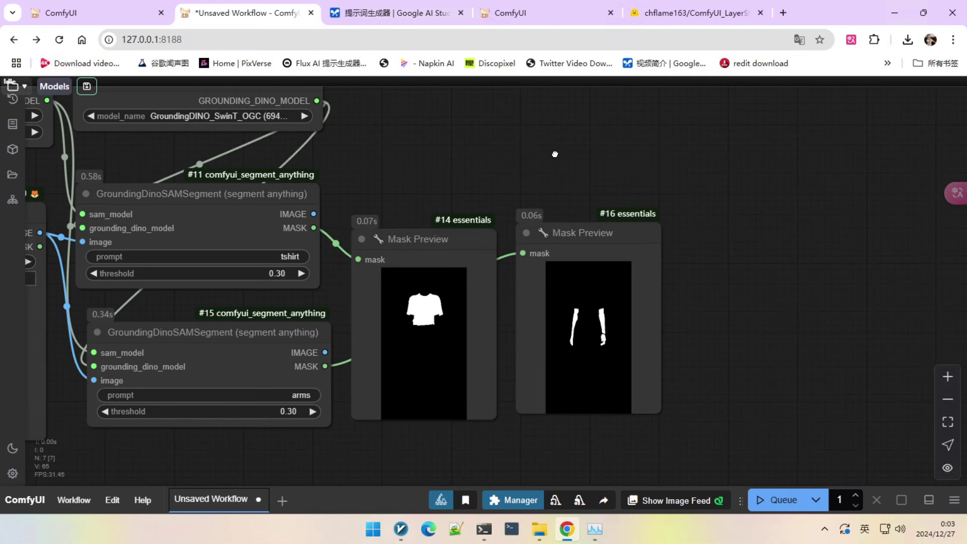
pyautogui.doubleClick(554, 154)
pyautogui.write('mask add')
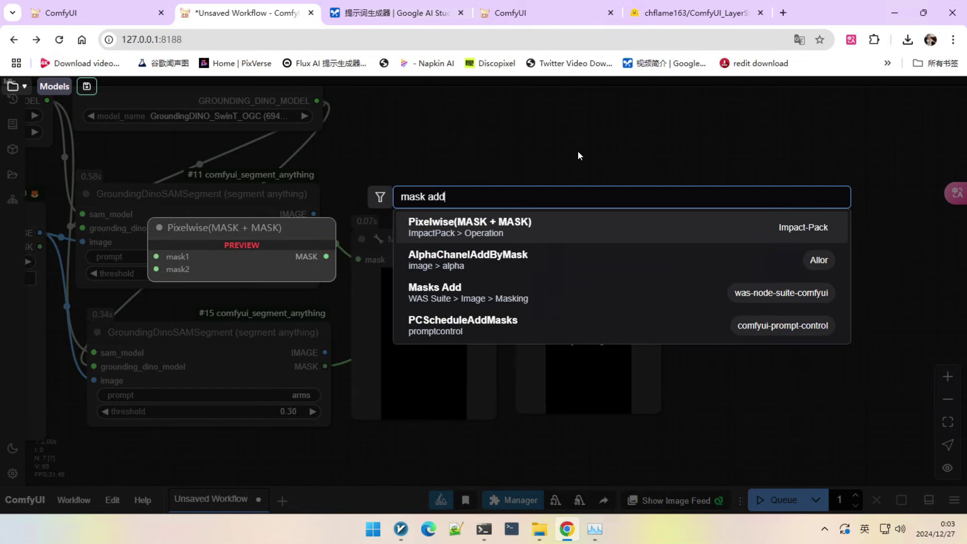
pyautogui.press('Return')
pyautogui.moveTo(313, 227); pyautogui.dragTo(420, 179)
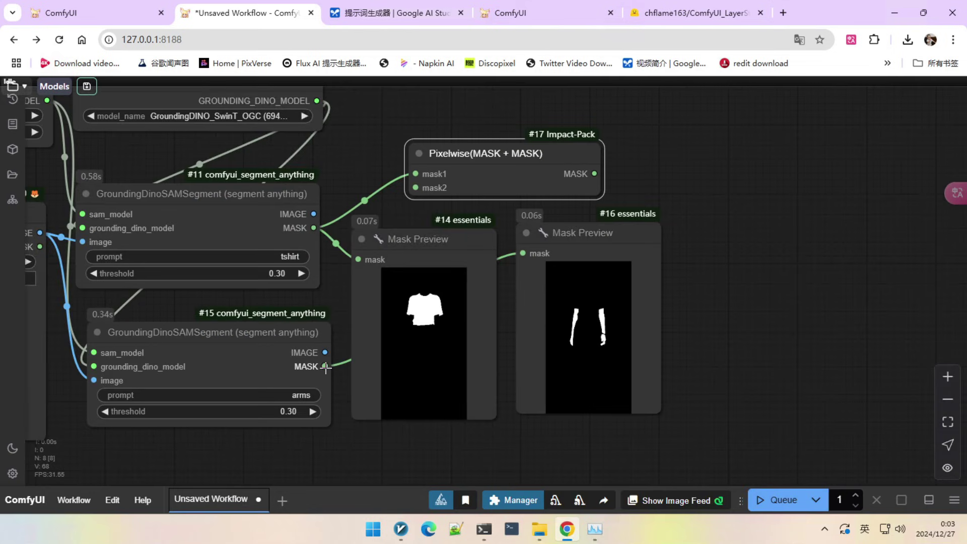
pyautogui.moveTo(324, 366); pyautogui.dragTo(420, 192)
pyautogui.moveTo(575, 167); pyautogui.dragTo(527, 167)
# Examine the T-shirt, arms and skirt areas in the loaded model image and compare them with the tshirt and arms masks
pyautogui.scroll(-4, 662, 181)
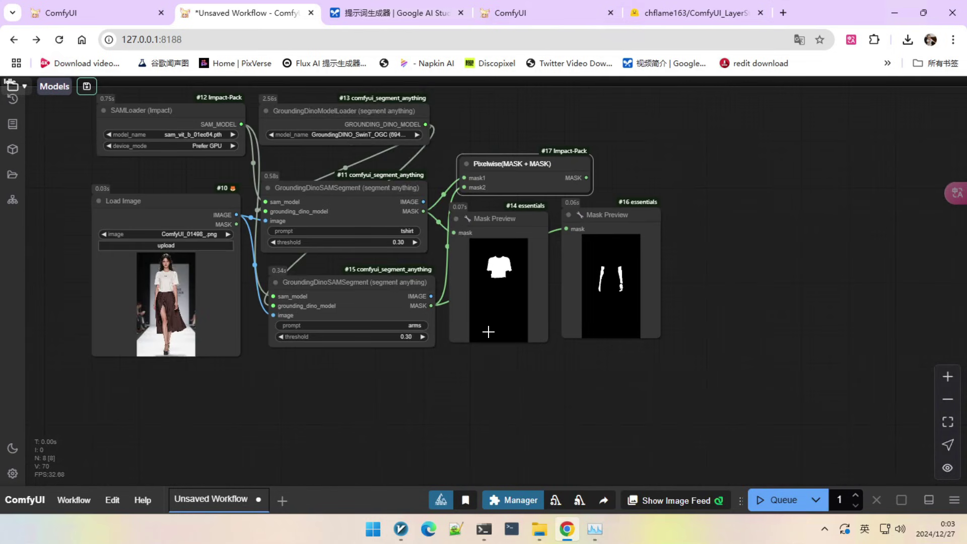
pyautogui.scroll(4, 488, 331)
pyautogui.moveTo(524, 389); pyautogui.dragTo(759, 392)
pyautogui.scroll(4, 388, 284)
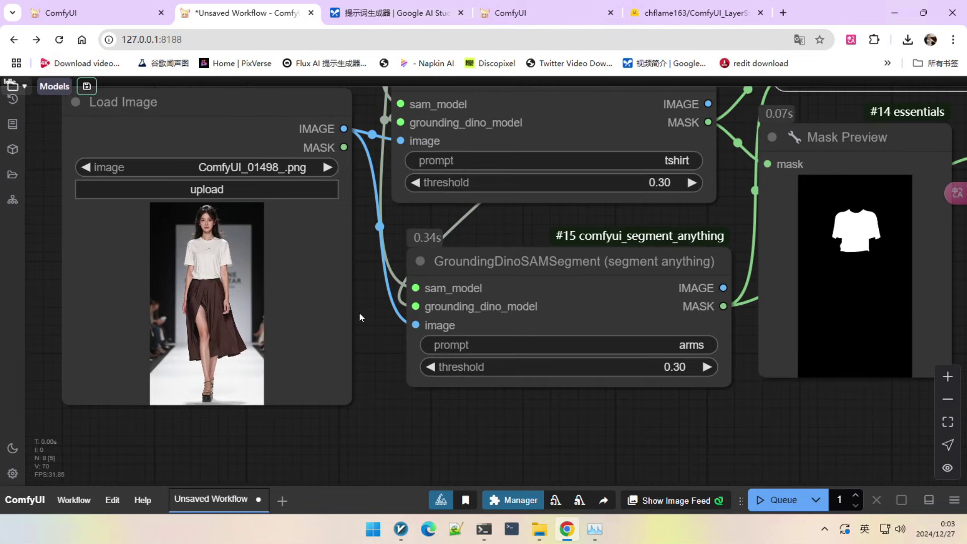
pyautogui.moveTo(389, 325); pyautogui.dragTo(418, 350)
pyautogui.scroll(3, 258, 291)
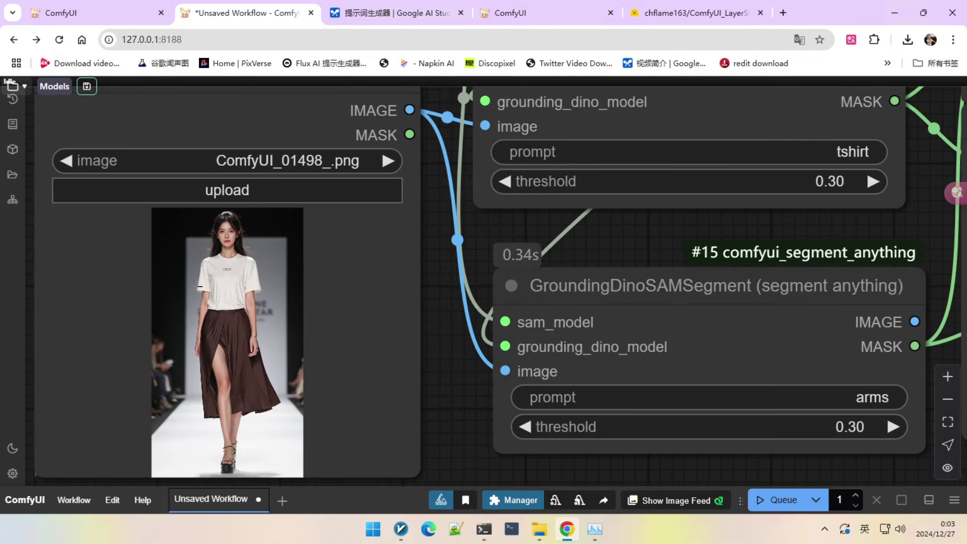
pyautogui.scroll(-4, 235, 312)
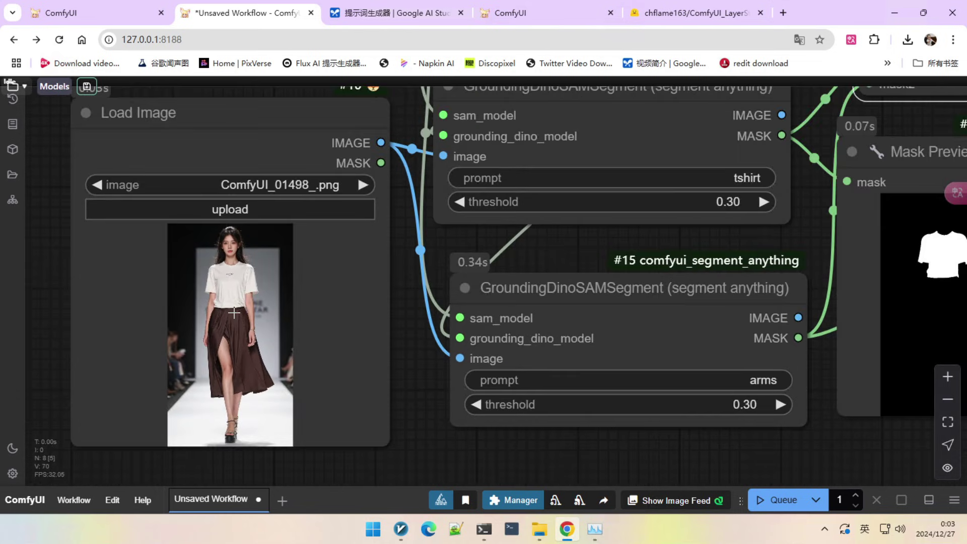
pyautogui.scroll(4, 247, 287)
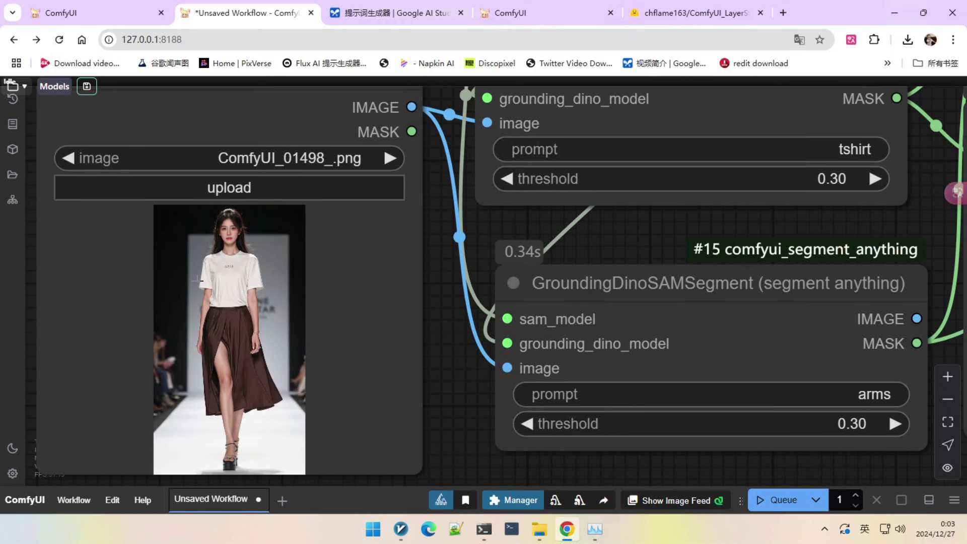
pyautogui.scroll(-5, 267, 318)
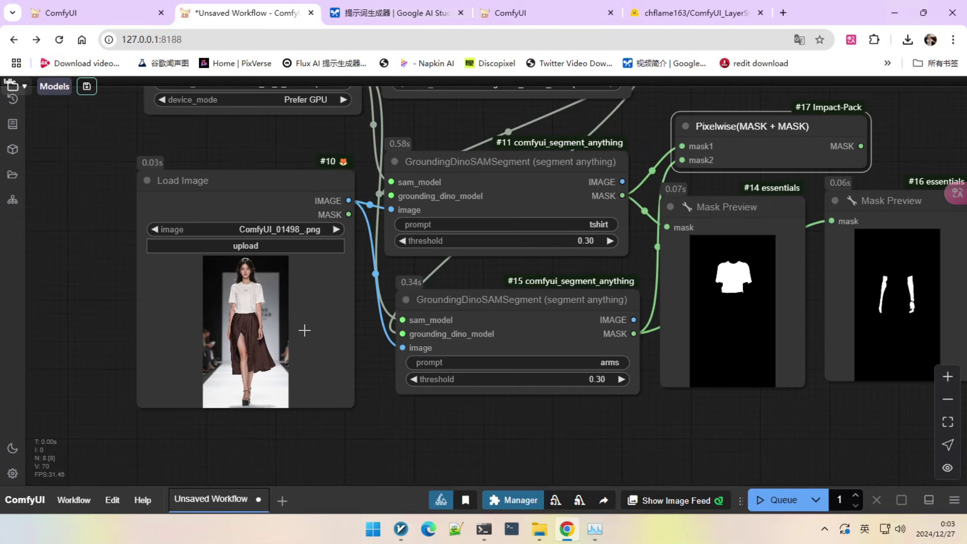
pyautogui.scroll(-5, 237, 291)
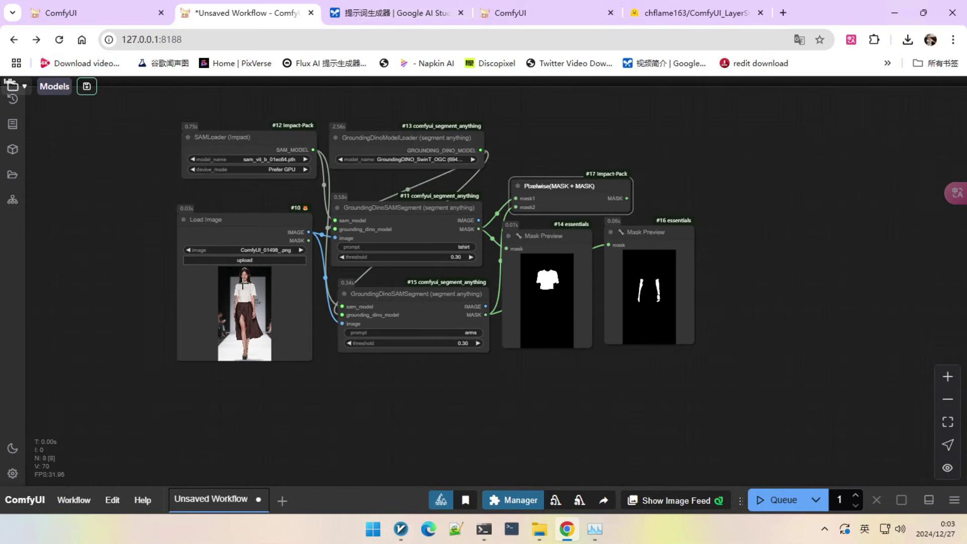
pyautogui.scroll(4, 246, 282)
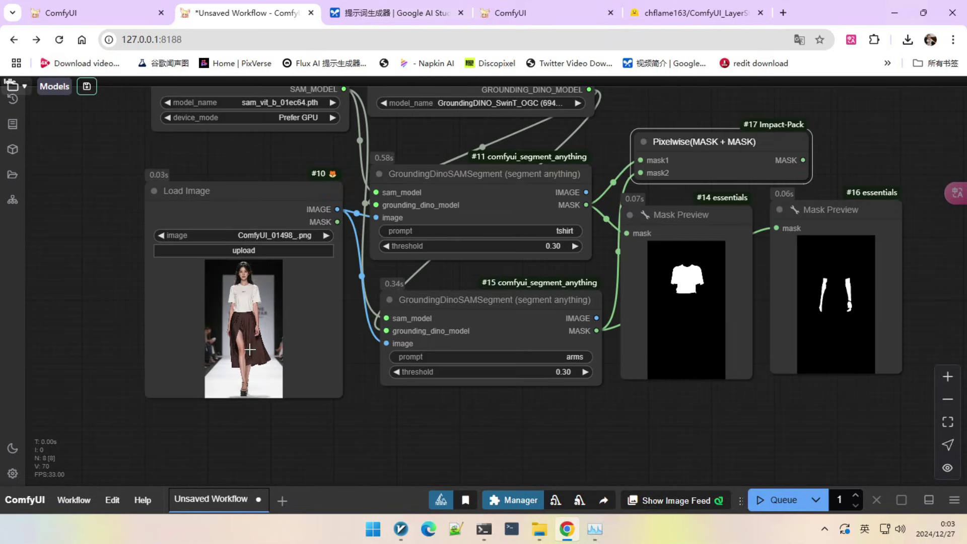
pyautogui.scroll(3, 250, 349)
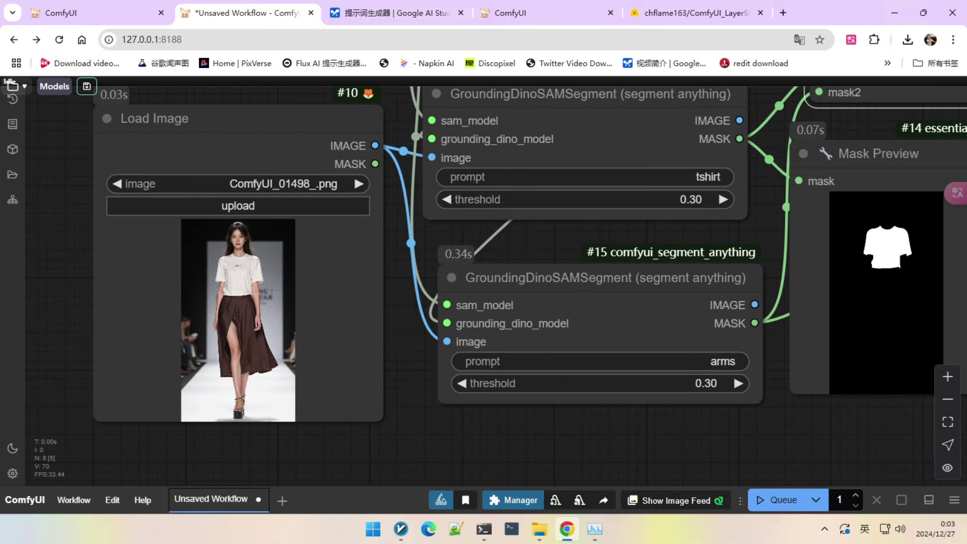
pyautogui.scroll(-3, 272, 290)
pyautogui.click(535, 288)
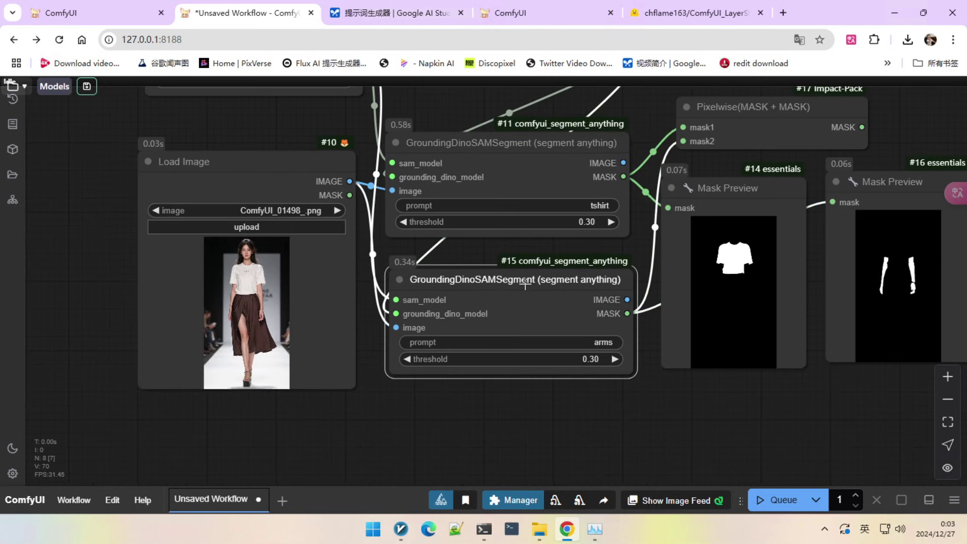
pyautogui.scroll(3, 272, 332)
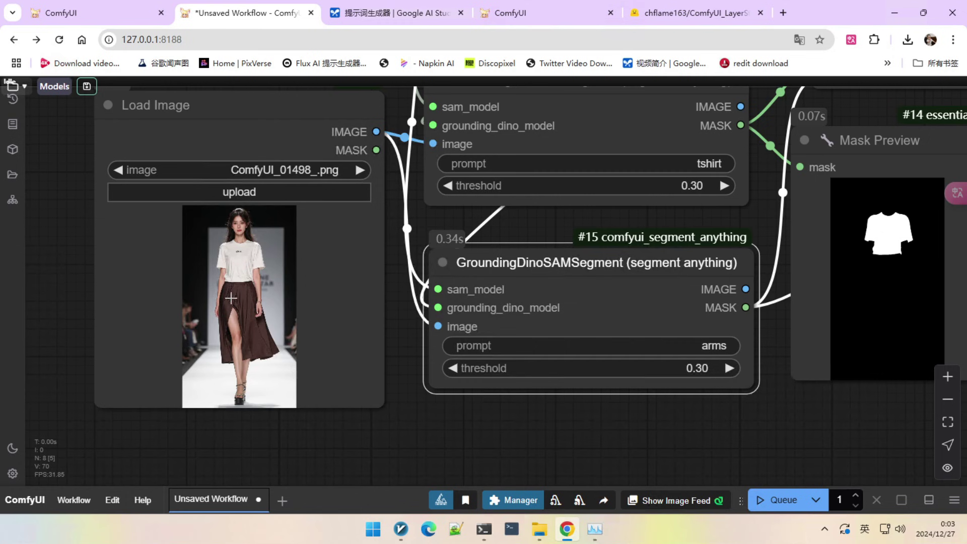
pyautogui.scroll(-3, 254, 321)
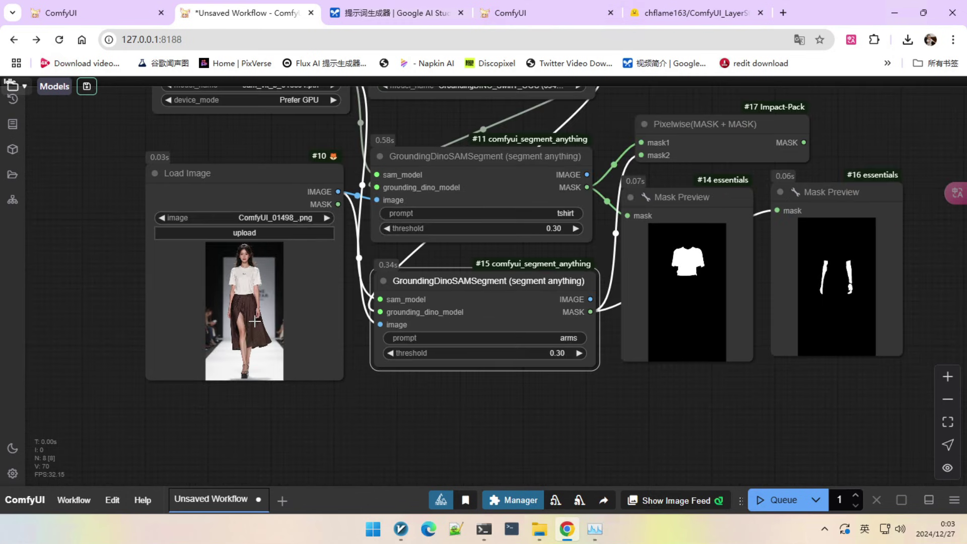
pyautogui.moveTo(529, 406); pyautogui.dragTo(401, 425)
pyautogui.scroll(-2, 430, 406)
pyautogui.scroll(3, 192, 340)
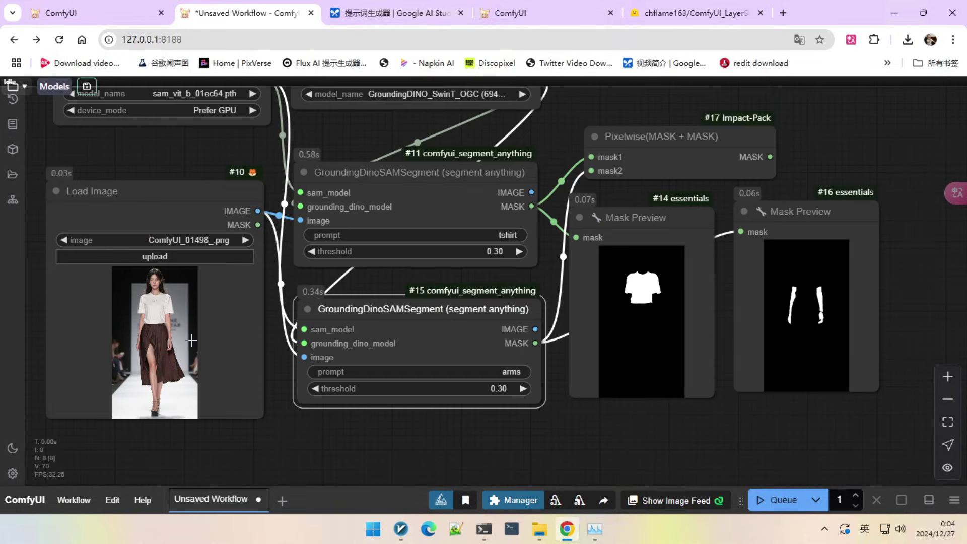
pyautogui.scroll(-3, 151, 349)
pyautogui.scroll(-1, 504, 302)
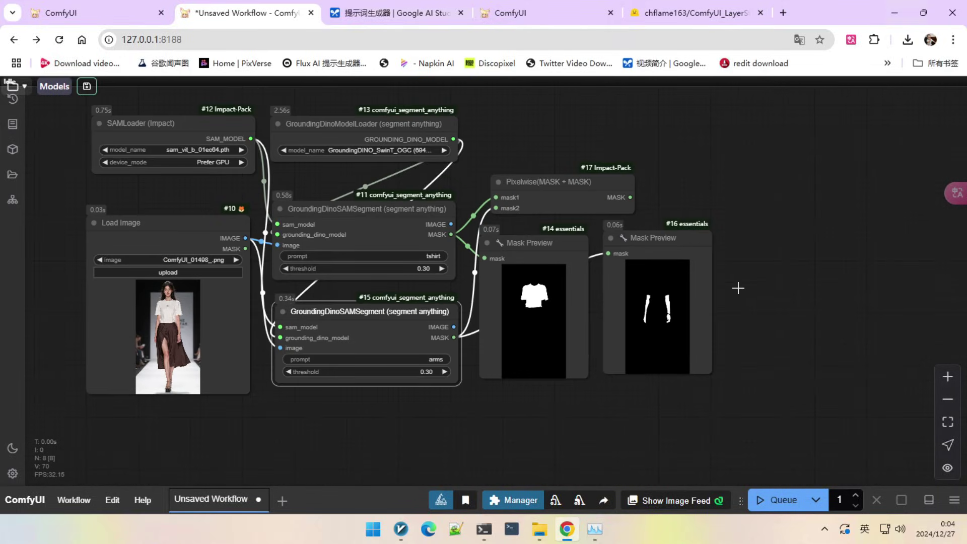
# Add a Mask Bounding Box node beside the arms Mask Preview node
pyautogui.scroll(1, 720, 272)
pyautogui.moveTo(720, 267); pyautogui.dragTo(779, 267)
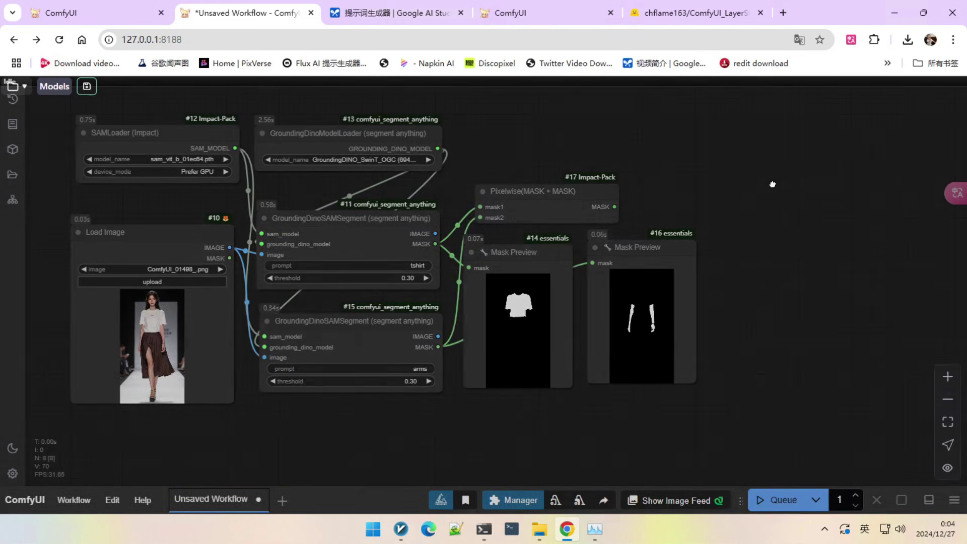
pyautogui.doubleClick(774, 184)
pyautogui.write('mask')
pyautogui.press('Down')
pyautogui.press('Down')
pyautogui.press('Down')
pyautogui.press('Down')
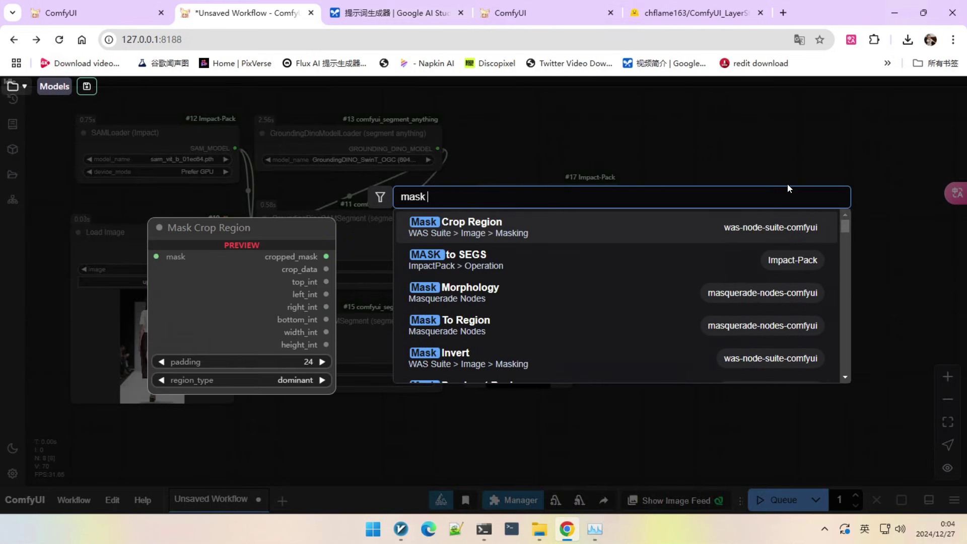
pyautogui.write('bo')
pyautogui.press('Return')
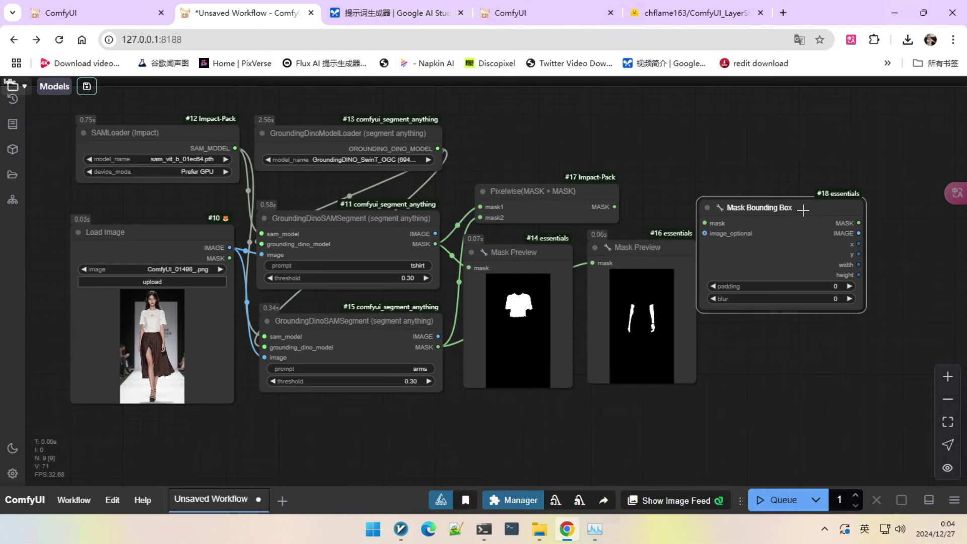
pyautogui.click(803, 204)
# Feed Mask Bounding Box the combined mask and the Load Image IMAGE output, attach a Preview Image to its IMAGE output and run the workflow
pyautogui.moveTo(798, 333); pyautogui.dragTo(759, 331)
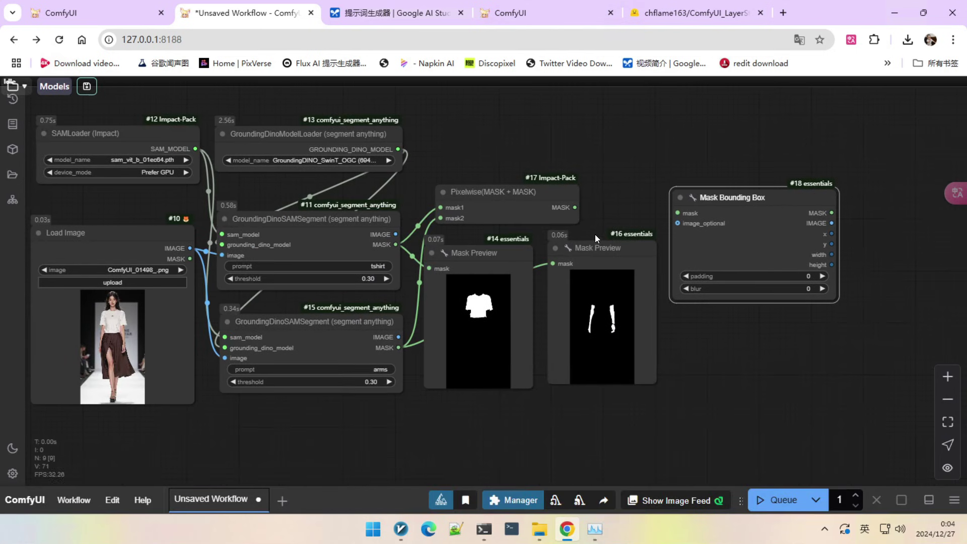
pyautogui.moveTo(574, 207); pyautogui.dragTo(678, 213)
pyautogui.moveTo(190, 245); pyautogui.dragTo(677, 223)
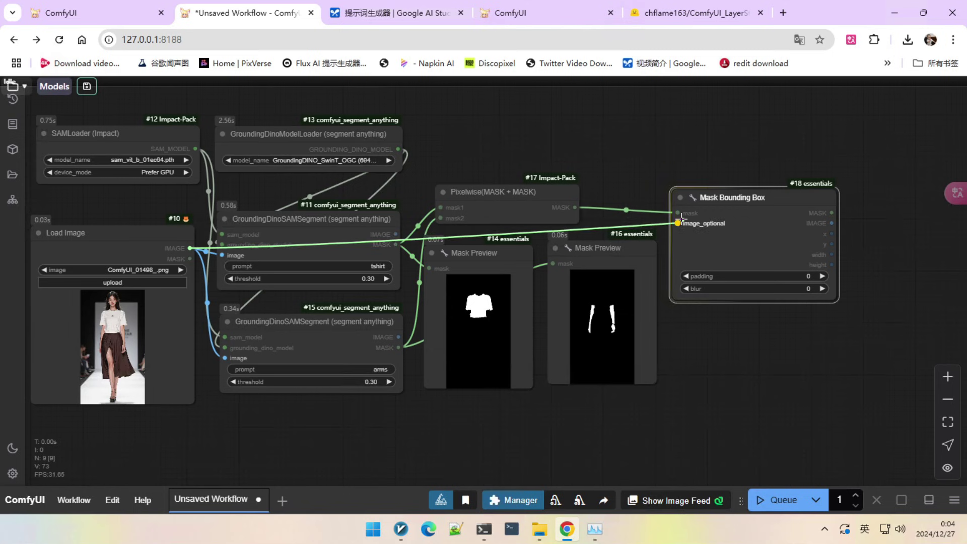
pyautogui.moveTo(793, 210); pyautogui.dragTo(627, 205)
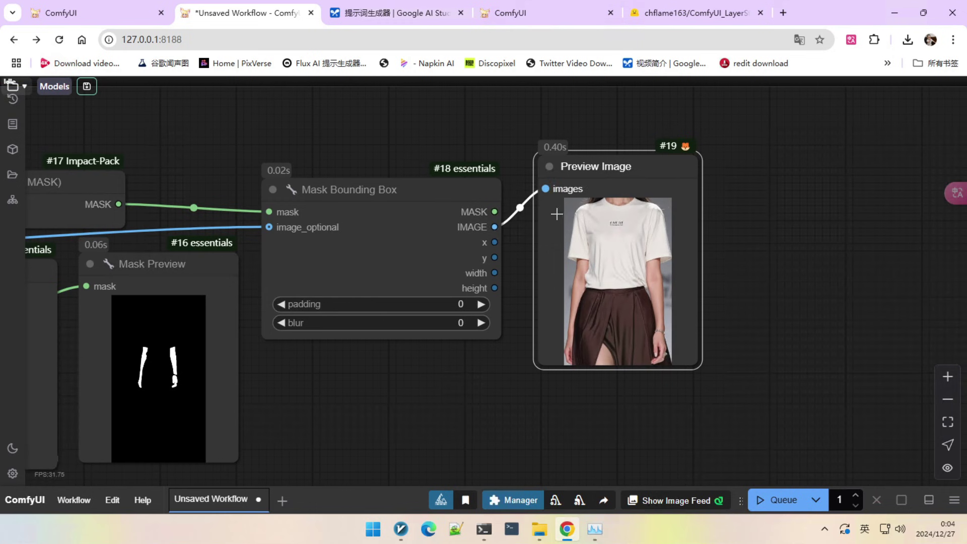
pyautogui.scroll(-2, 605, 305)
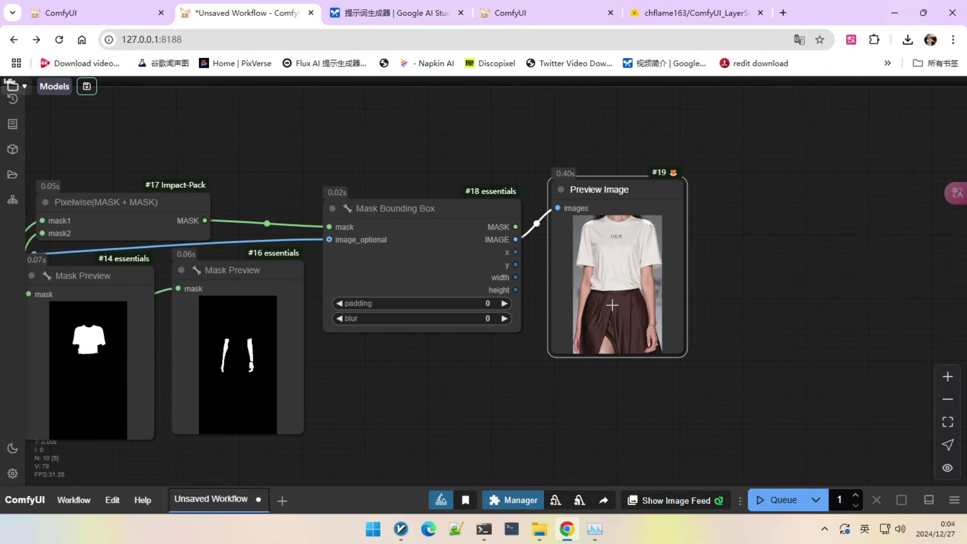
pyautogui.moveTo(593, 353); pyautogui.dragTo(736, 330)
pyautogui.scroll(3, 630, 310)
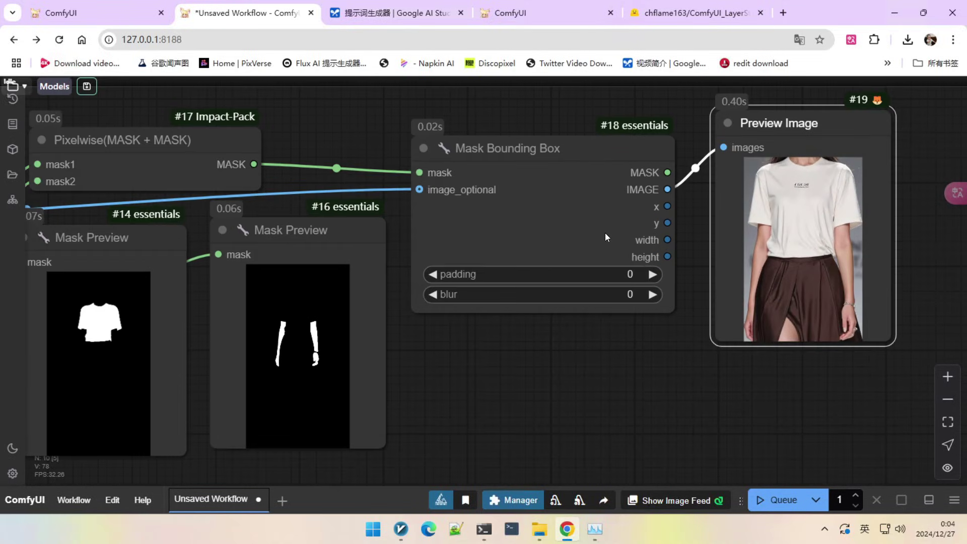
# Set the Mask Bounding Box padding to 50 and run the workflow again
pyautogui.click(631, 278)
pyautogui.write('50')
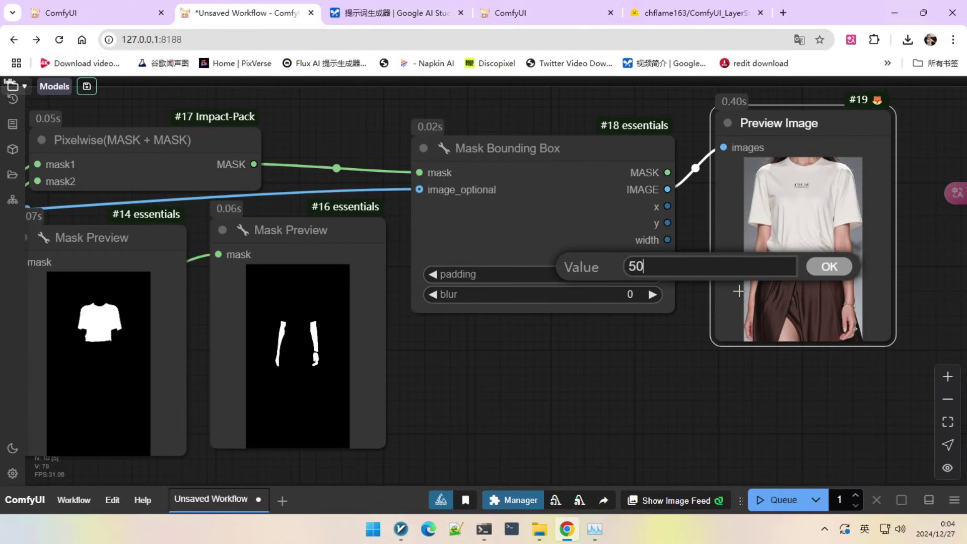
pyautogui.press('Return')
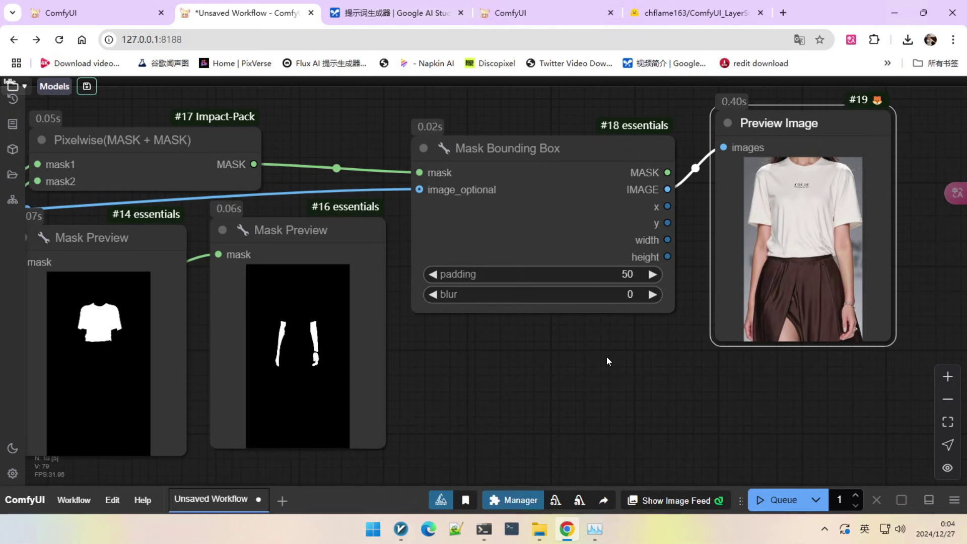
pyautogui.scroll(-3, 607, 360)
pyautogui.click(778, 499)
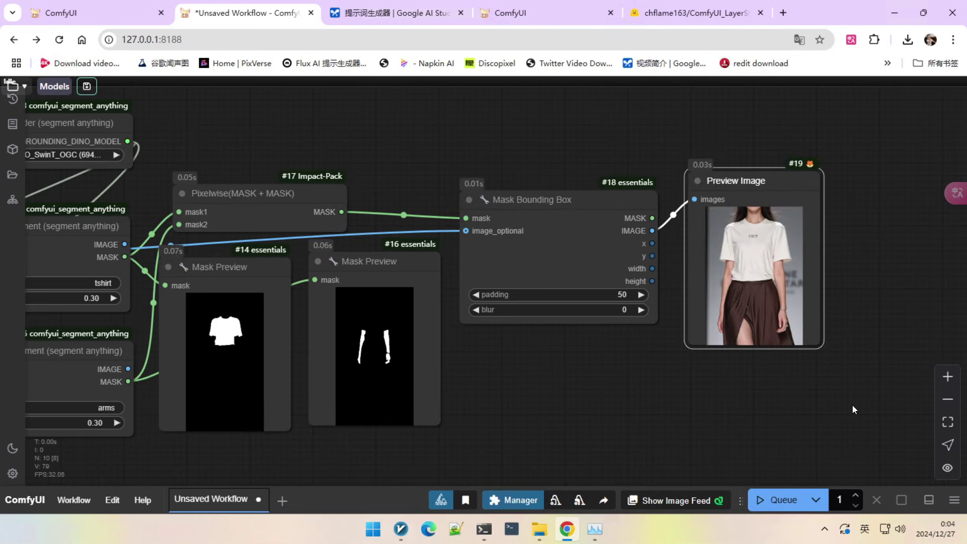
pyautogui.moveTo(852, 405); pyautogui.dragTo(757, 403)
pyautogui.scroll(2, 696, 284)
pyautogui.scroll(-4, 692, 280)
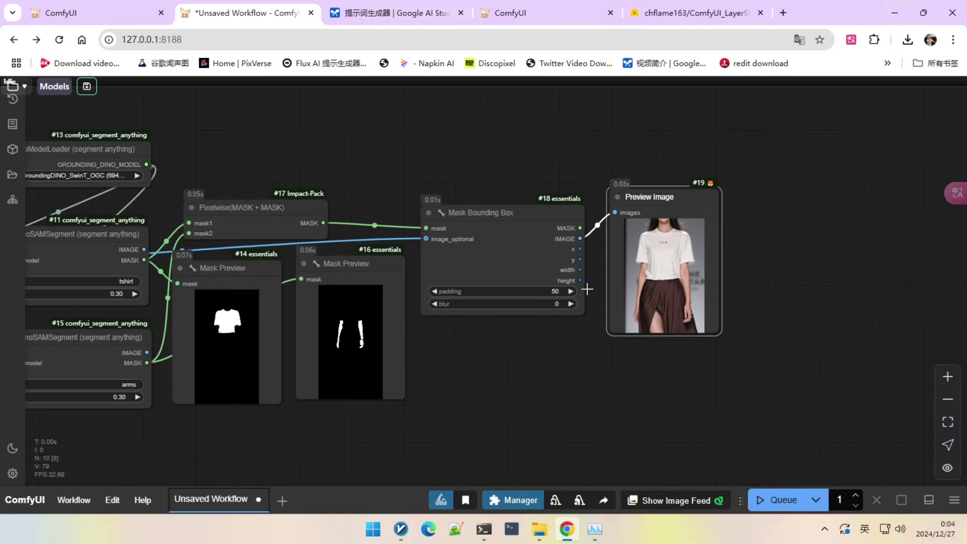
# Try a Mask Bounding Box padding of 100 and rerun the workflow to compare the crop
pyautogui.click(546, 292)
pyautogui.write('100')
pyautogui.press('Return')
pyautogui.scroll(5, 754, 299)
pyautogui.scroll(3, 504, 285)
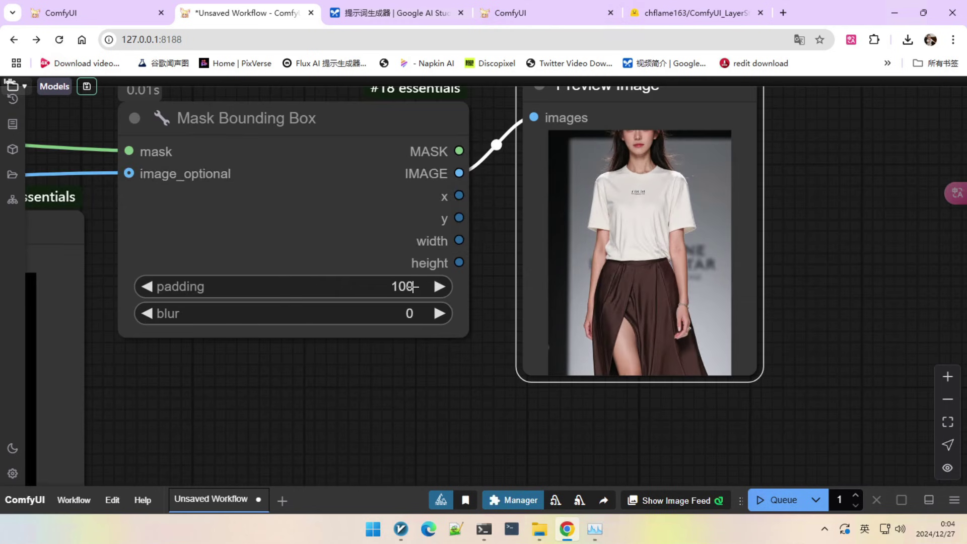
# Return the Mask Bounding Box padding to 50
pyautogui.click(403, 286)
pyautogui.write('50')
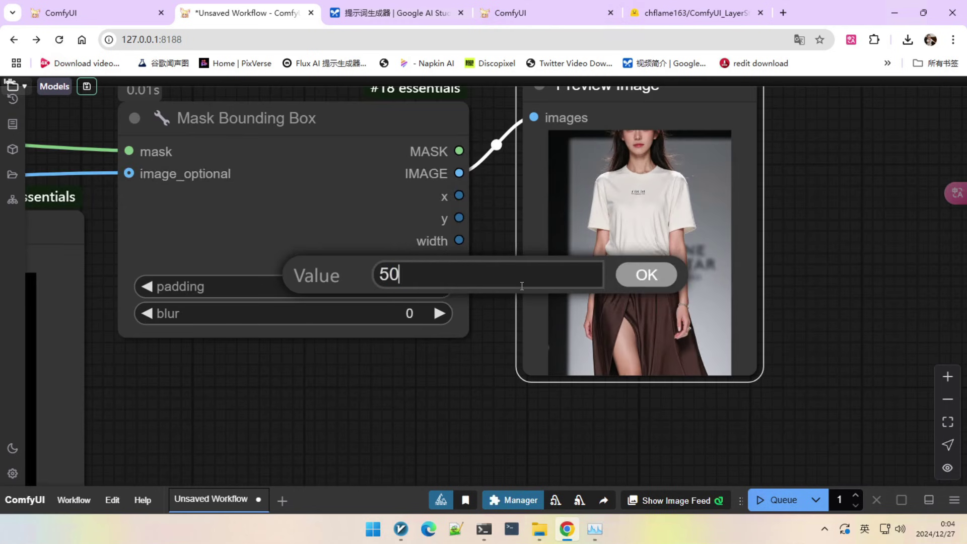
pyautogui.press('Return')
# Insert a Scale To Megapixels node at 1.00 megapixels between the Mask Bounding Box IMAGE output and the Preview Image node
pyautogui.scroll(-5, 509, 227)
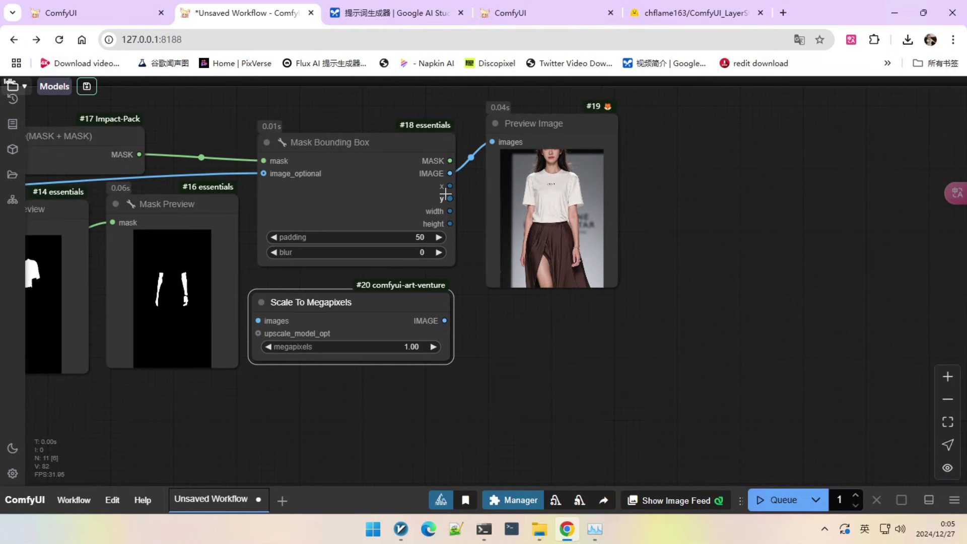
pyautogui.moveTo(424, 356); pyautogui.dragTo(502, 210)
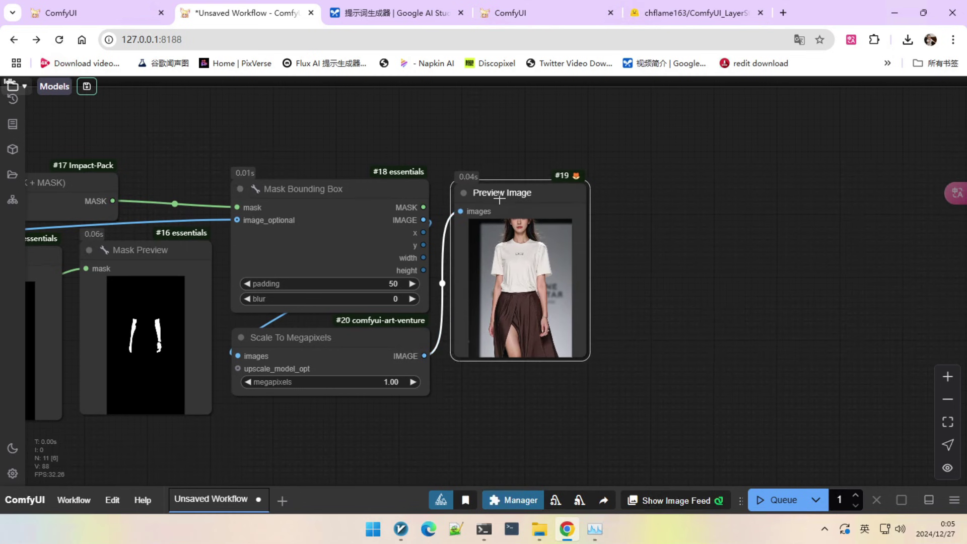
# Open the previewed crop in its own browser tab to check its pixel dimensions, and close the tab
pyautogui.scroll(2, 557, 285)
pyautogui.rightClick(539, 252)
pyautogui.scroll(2, 563, 133)
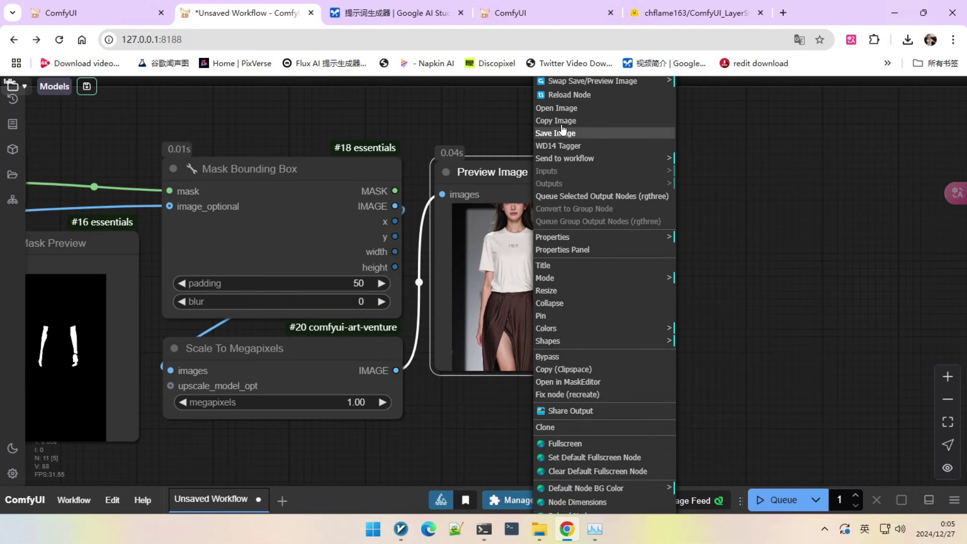
pyautogui.click(563, 108)
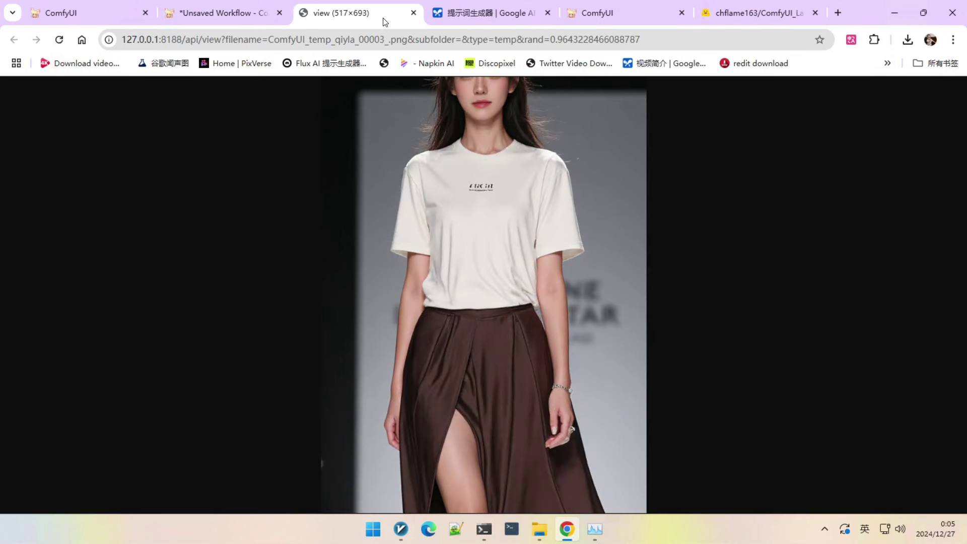
pyautogui.click(413, 12)
pyautogui.scroll(2, 665, 315)
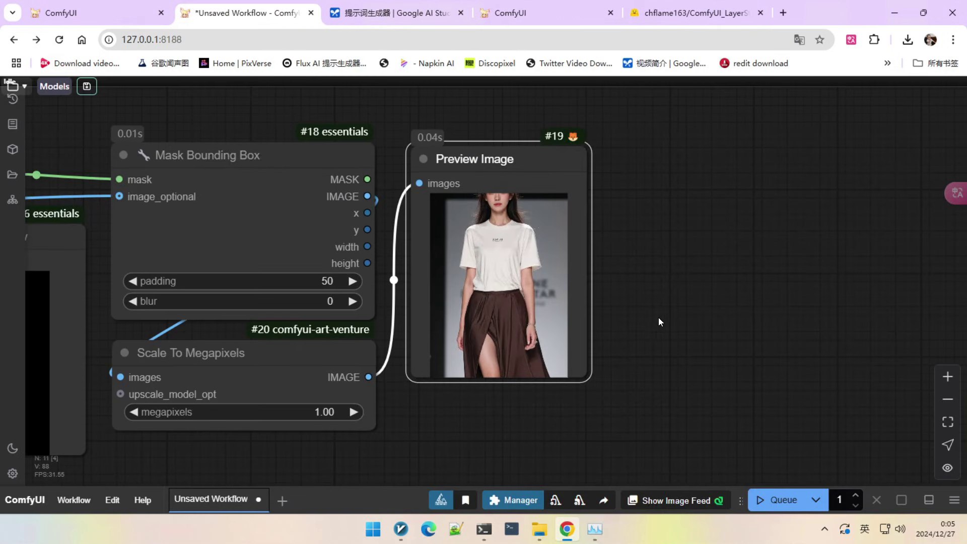
# Run the workflow with the scaling node and check the scaled crop's pixel dimensions in a separate browser tab
pyautogui.click(778, 500)
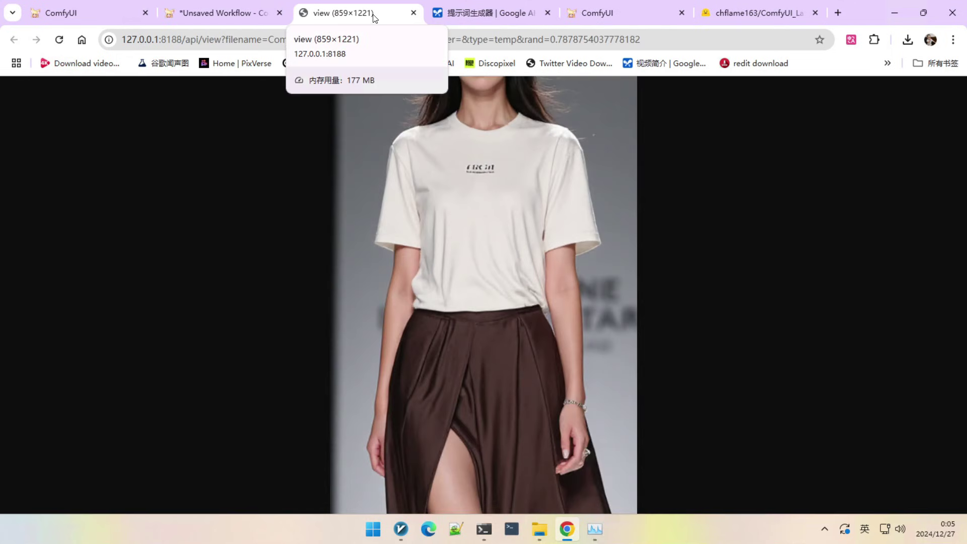
pyautogui.click(413, 12)
pyautogui.scroll(-3, 678, 315)
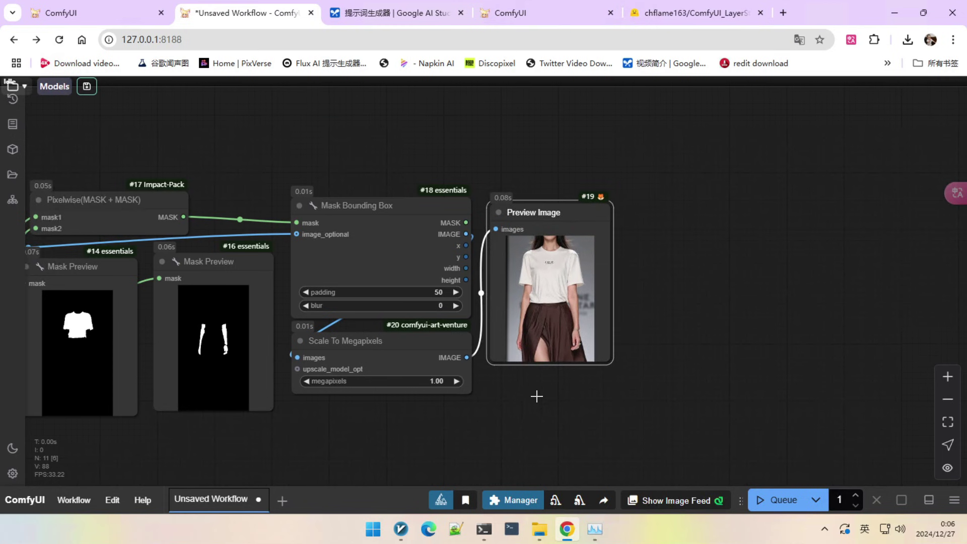
pyautogui.scroll(2, 563, 385)
pyautogui.scroll(-5, 551, 415)
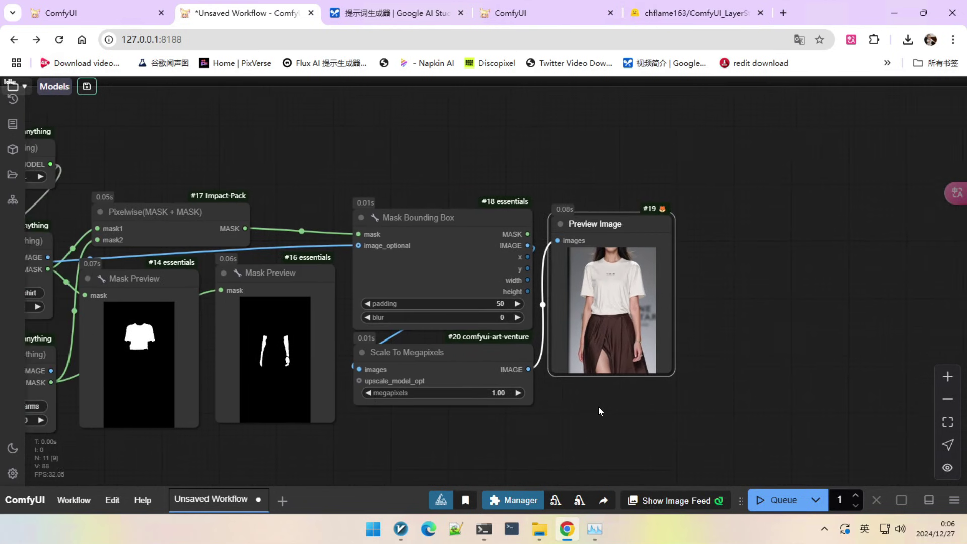
pyautogui.moveTo(548, 427); pyautogui.dragTo(714, 406)
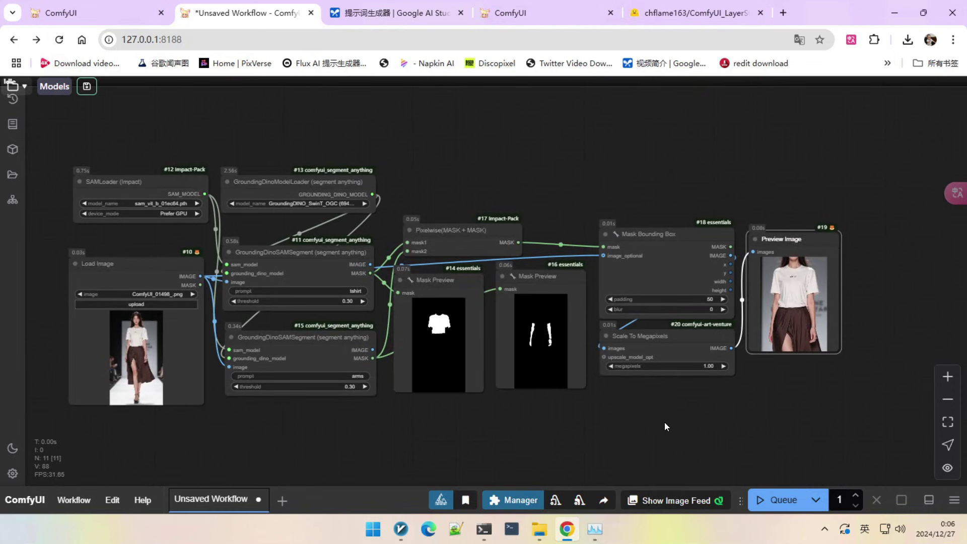
pyautogui.scroll(-3, 660, 402)
pyautogui.moveTo(612, 380); pyautogui.dragTo(613, 370)
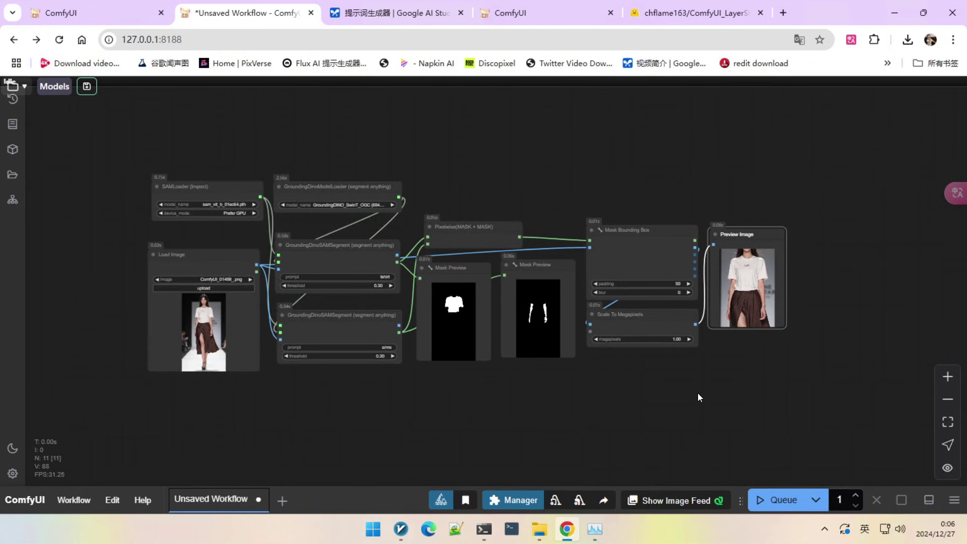
# Add a SetNode above the Preview Image node and connect the Scale To Megapixels image output to it
pyautogui.moveTo(697, 393); pyautogui.dragTo(680, 415)
pyautogui.scroll(1, 782, 375)
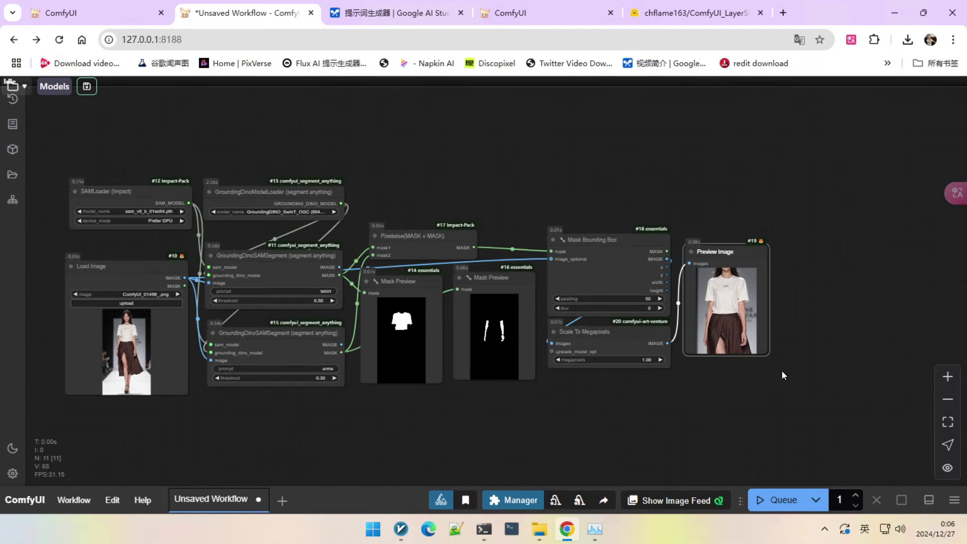
pyautogui.scroll(3, 711, 377)
pyautogui.moveTo(677, 386); pyautogui.dragTo(581, 428)
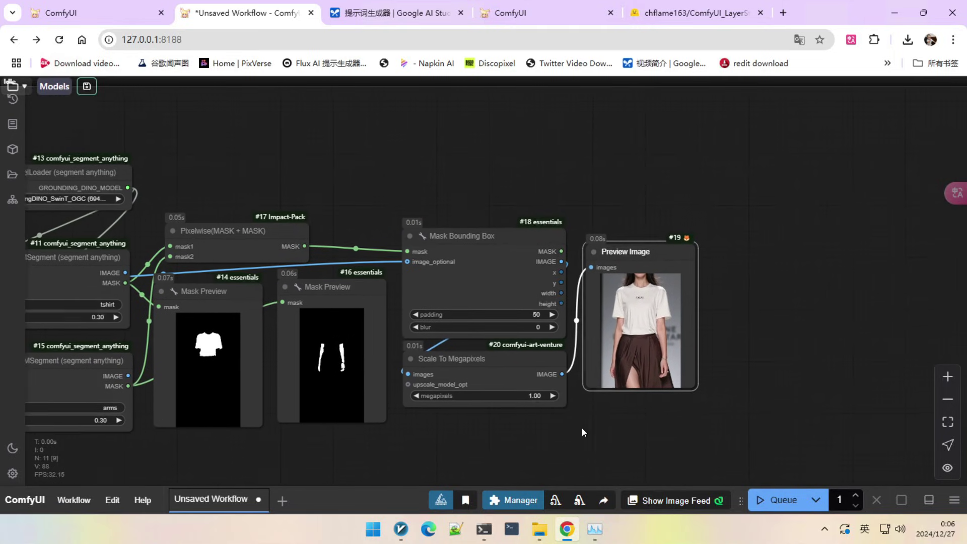
pyautogui.doubleClick(605, 222)
pyautogui.write('setnode')
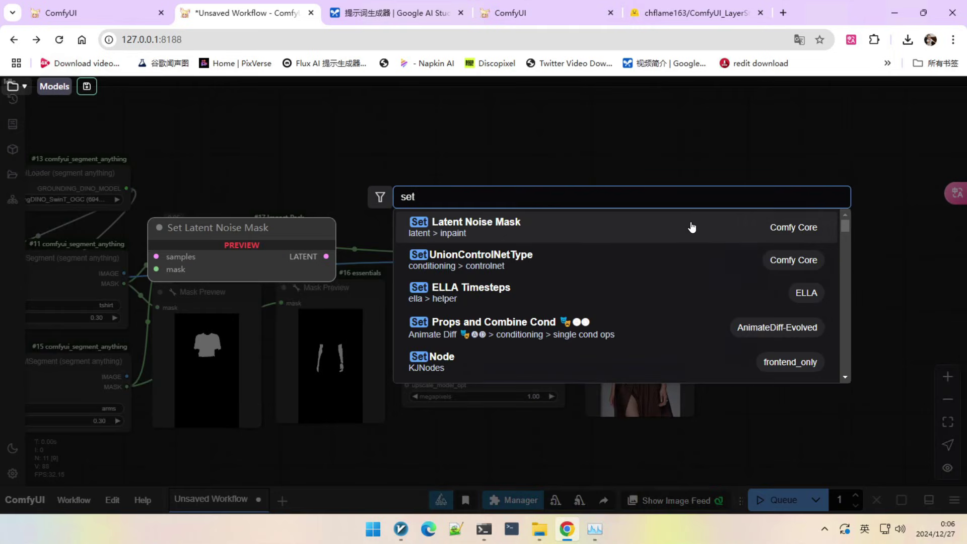
pyautogui.click(602, 218)
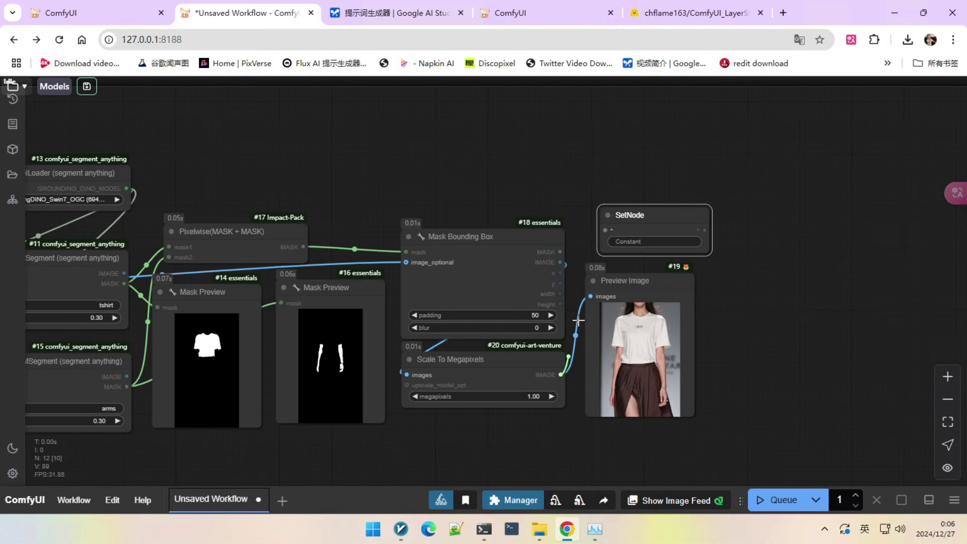
pyautogui.moveTo(561, 375); pyautogui.dragTo(604, 230)
# Set the SetNode's constant name to render_img
pyautogui.click(637, 239)
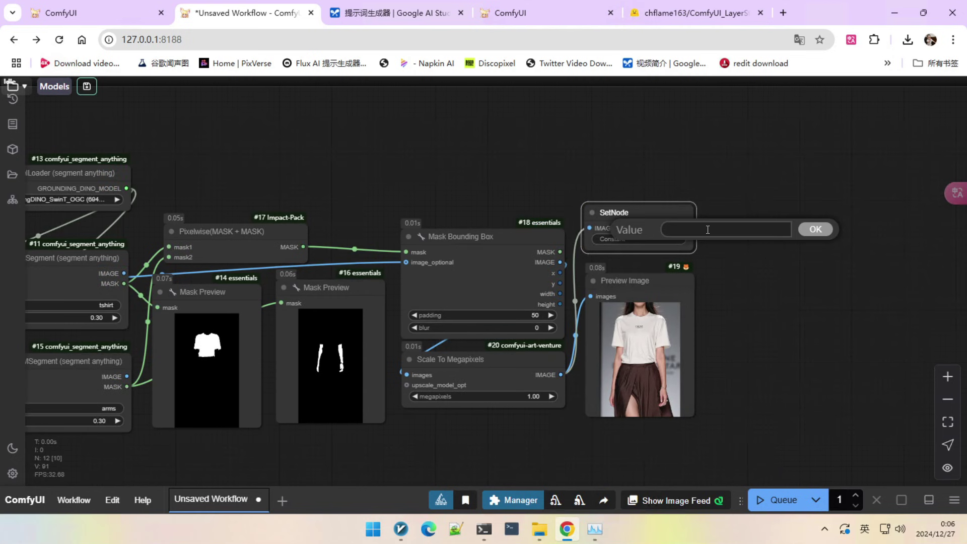
pyautogui.write('render_img')
pyautogui.press('Return')
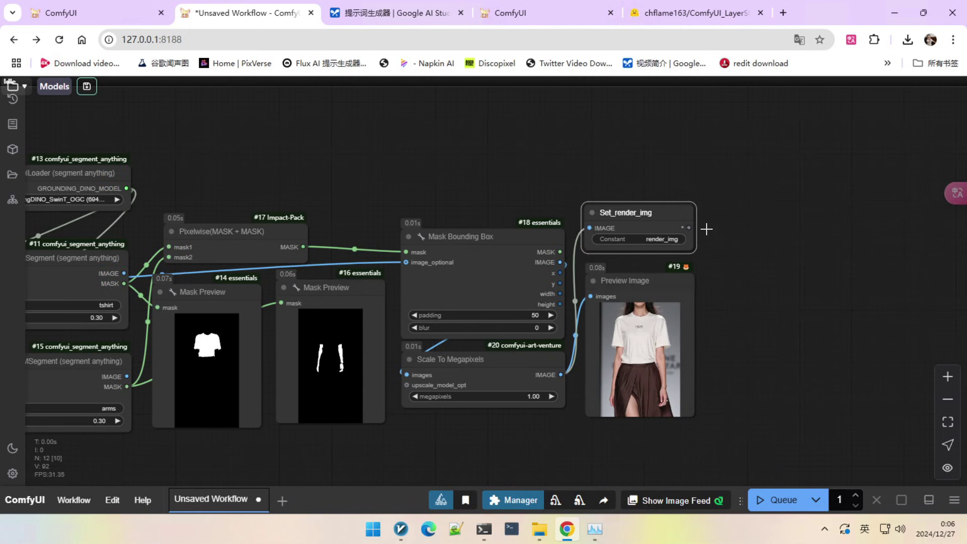
# Examine the cropped image in the preview and compare it with the full-body source picture in the Load Image node
pyautogui.moveTo(745, 274); pyautogui.dragTo(599, 251)
pyautogui.scroll(2, 608, 243)
pyautogui.scroll(-2, 611, 231)
pyautogui.scroll(2, 569, 287)
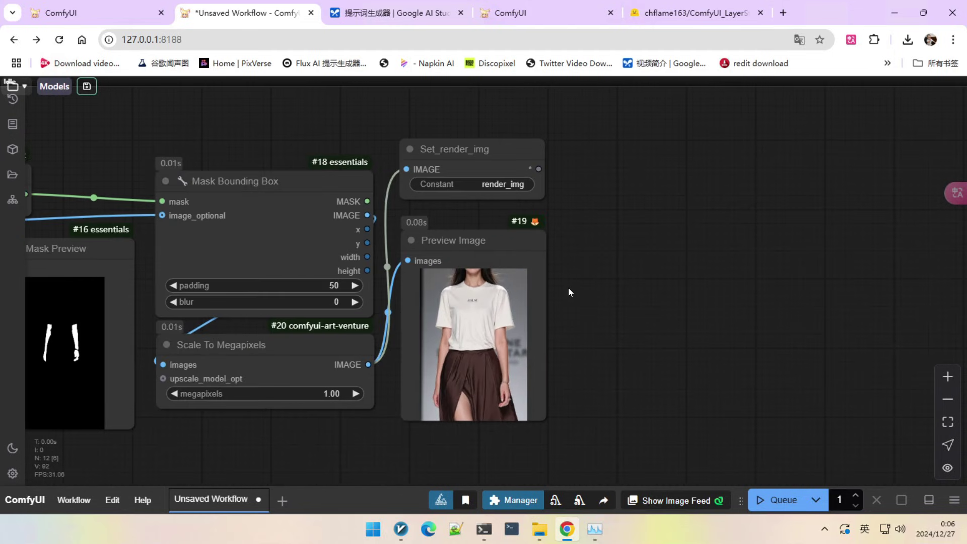
pyautogui.scroll(-9, 563, 298)
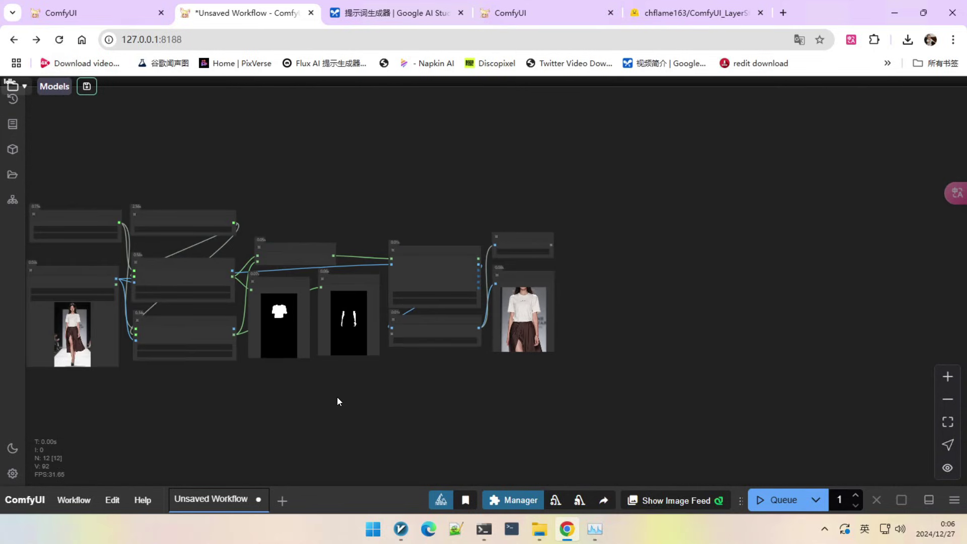
pyautogui.scroll(10, 469, 357)
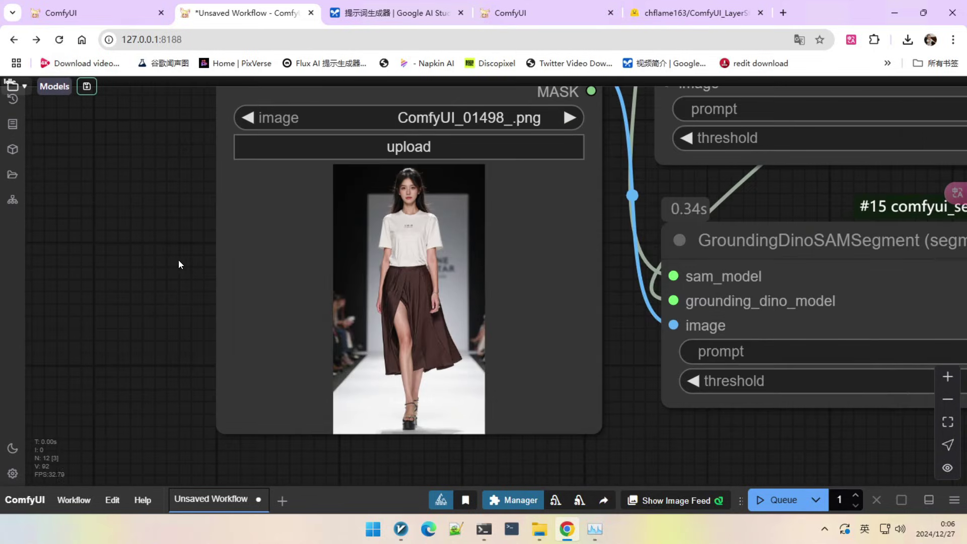
pyautogui.scroll(2, 432, 283)
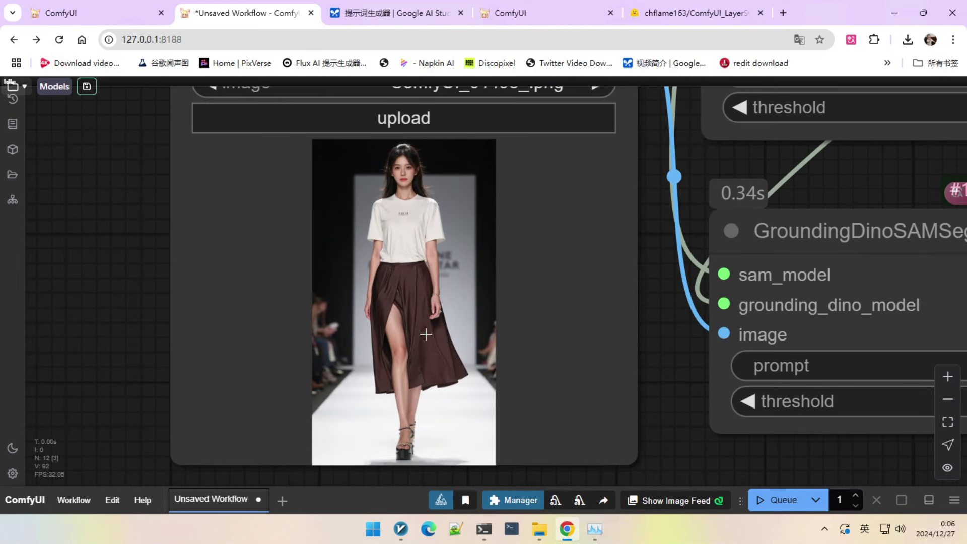
pyautogui.scroll(-4, 403, 329)
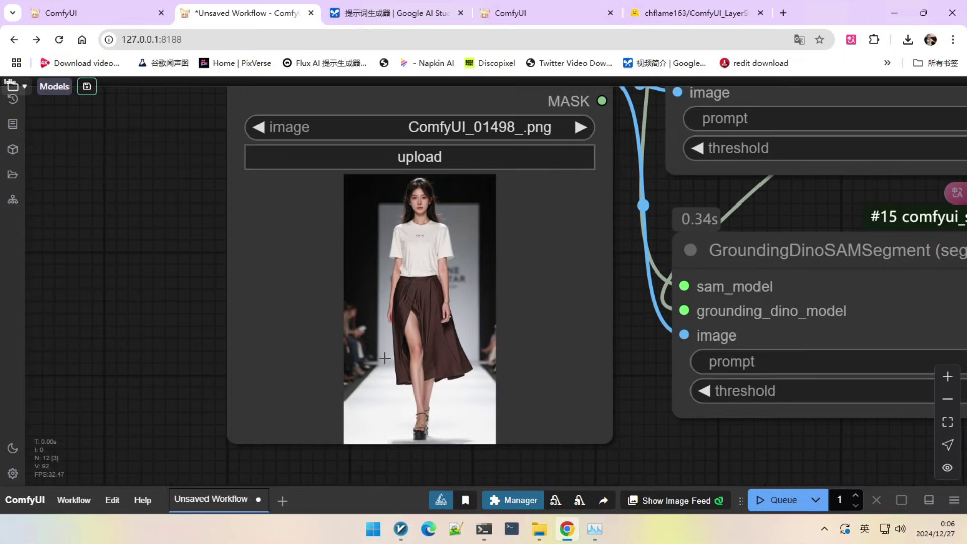
pyautogui.scroll(2, 353, 325)
pyautogui.scroll(-1, 348, 323)
pyautogui.scroll(2, 343, 323)
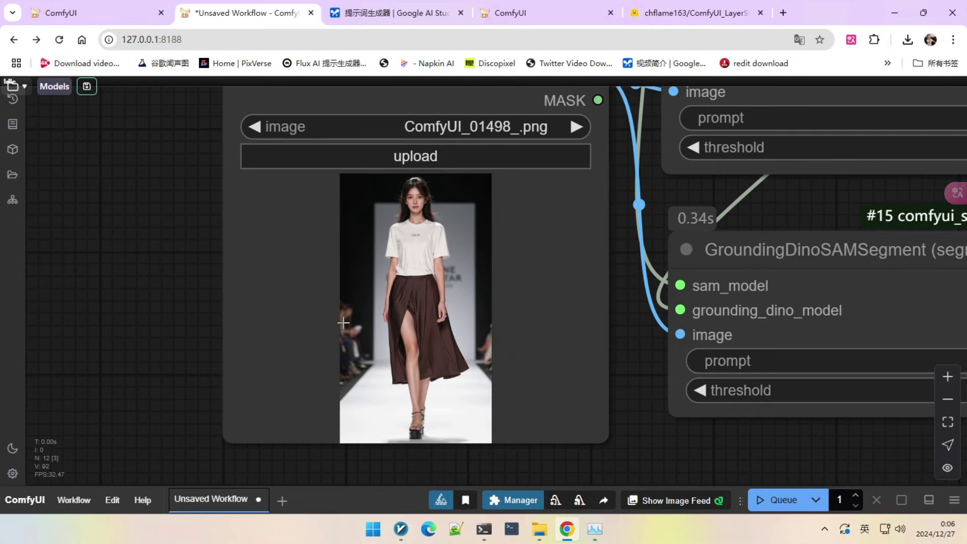
# Review the whole node chain from Load Image through the shirt and arms masks to the cropped preview
pyautogui.scroll(-8, 344, 323)
pyautogui.moveTo(594, 394); pyautogui.dragTo(259, 398)
pyautogui.scroll(-4, 465, 395)
pyautogui.moveTo(371, 413); pyautogui.dragTo(431, 411)
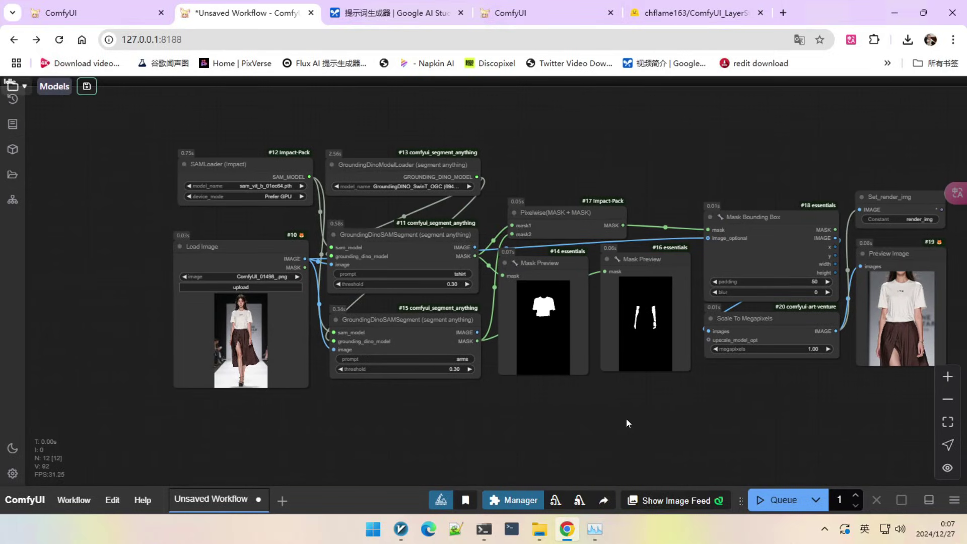
pyautogui.moveTo(626, 418); pyautogui.dragTo(540, 391)
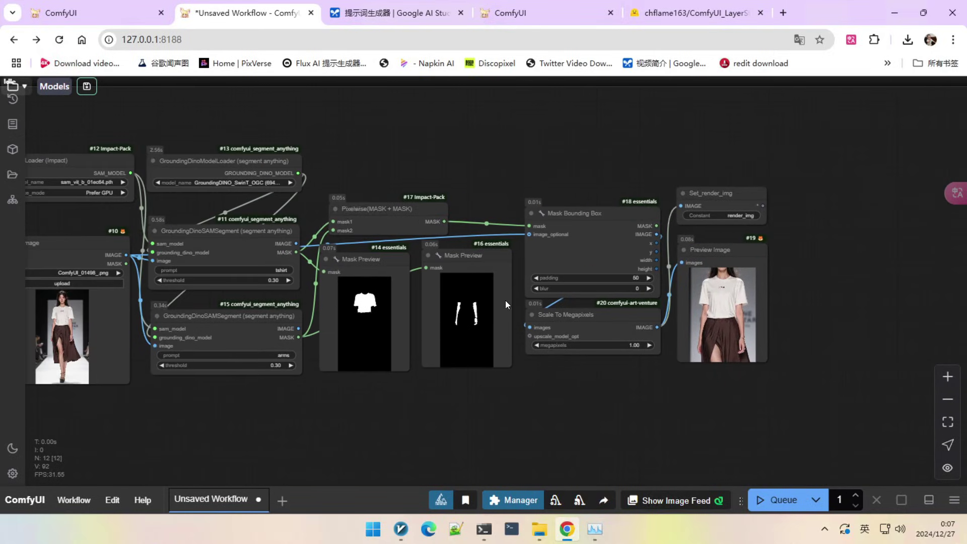
pyautogui.moveTo(463, 376); pyautogui.dragTo(587, 391)
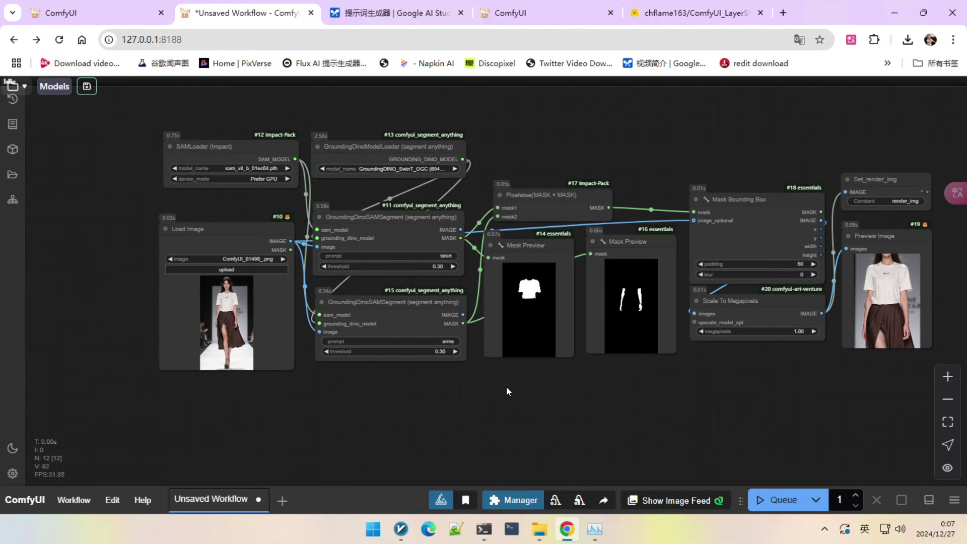
pyautogui.moveTo(676, 398); pyautogui.dragTo(591, 359)
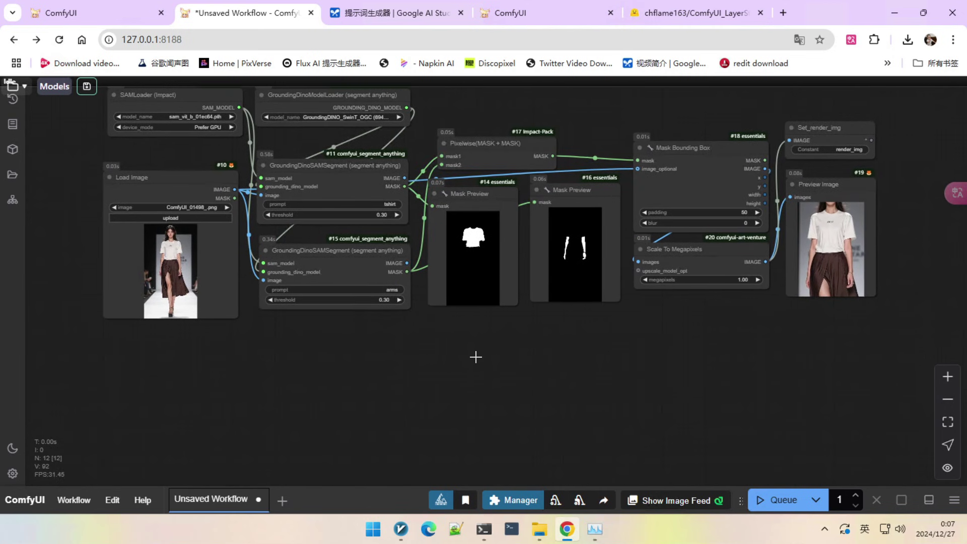
pyautogui.moveTo(476, 357); pyautogui.dragTo(502, 362)
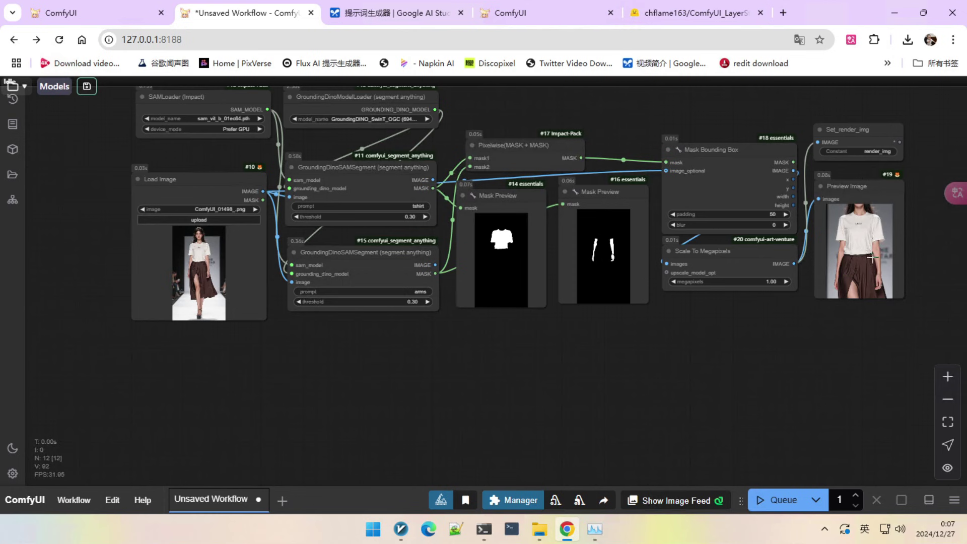
pyautogui.scroll(2, 865, 227)
pyautogui.scroll(-3, 862, 231)
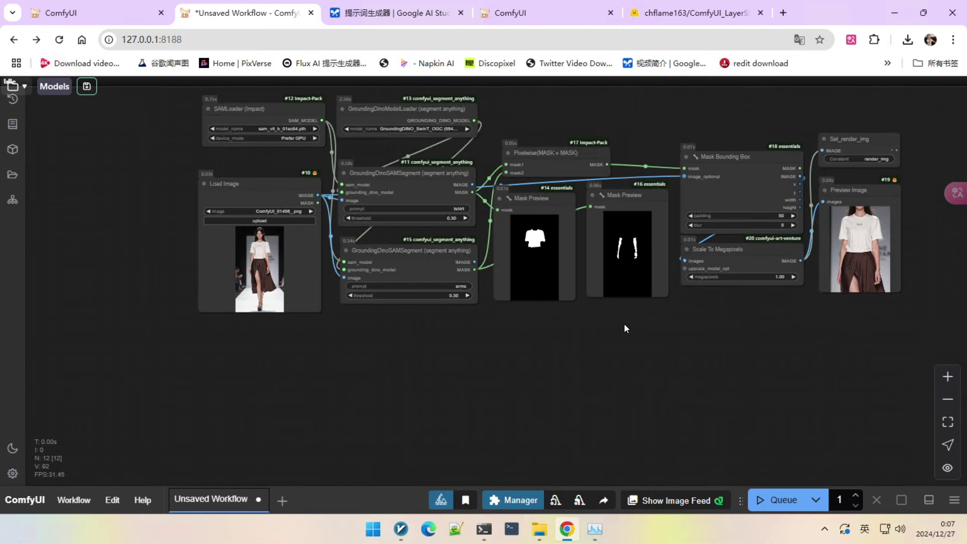
pyautogui.moveTo(624, 328); pyautogui.dragTo(571, 326)
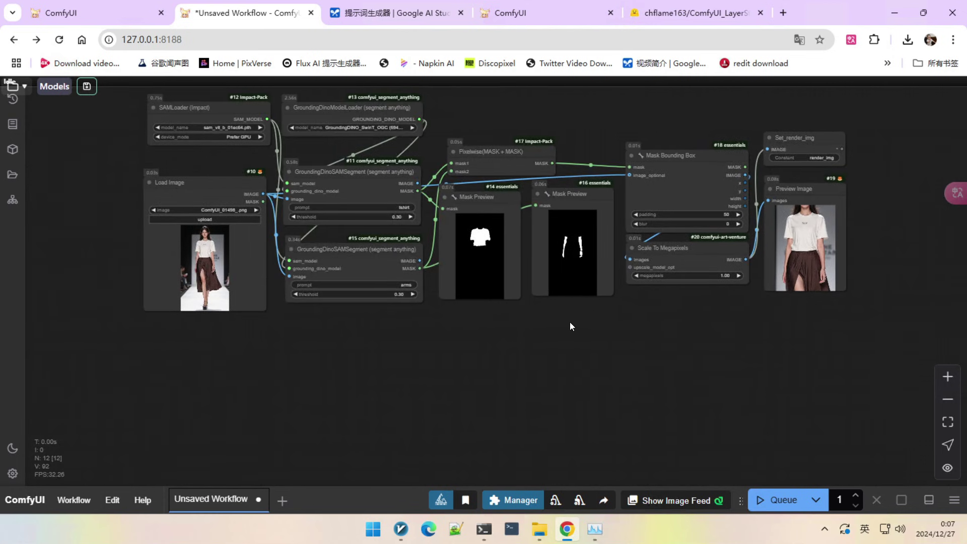
# Add a GetNode below the Load Image node and set its constant to render_img
pyautogui.doubleClick(206, 370)
pyautogui.write('getnode')
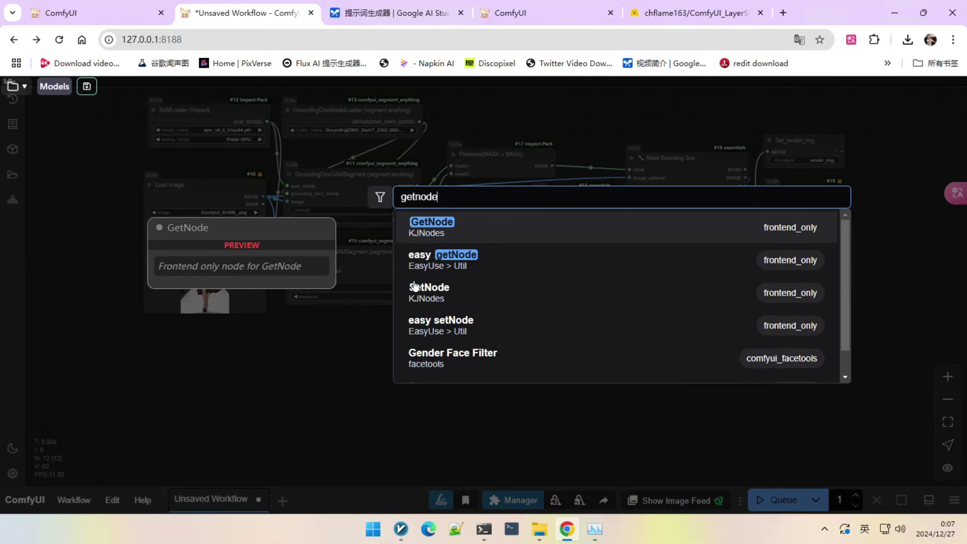
pyautogui.press('Return')
pyautogui.scroll(1, 273, 369)
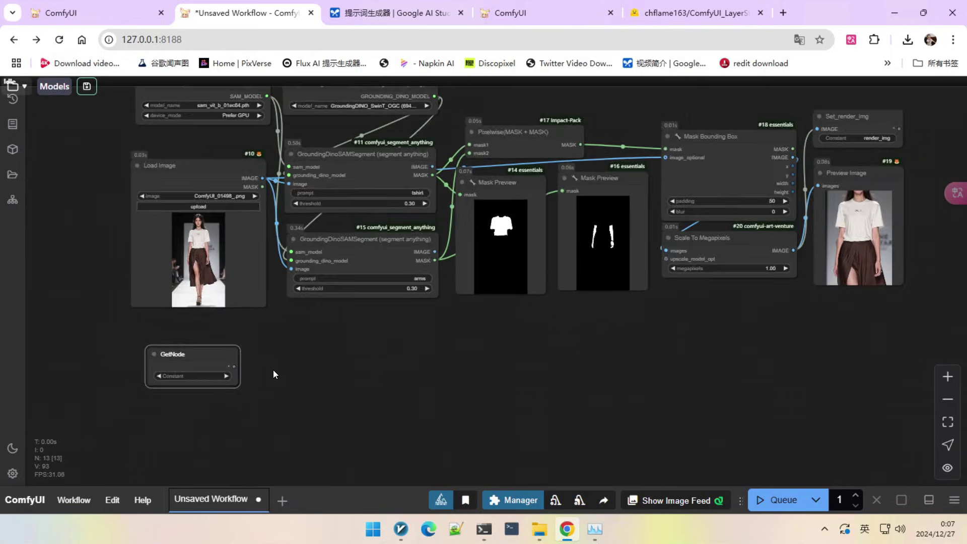
pyautogui.scroll(1, 272, 373)
pyautogui.scroll(-1, 432, 275)
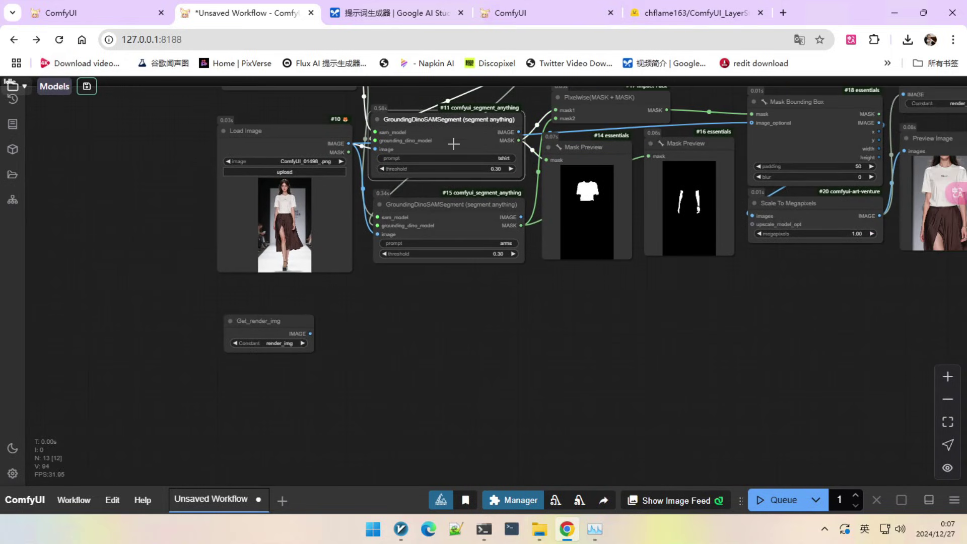
# Duplicate both GroundingDinoSAMSegment nodes with their input links below the originals and feed both copies' image inputs from Get_render_img
pyautogui.click(475, 238)
pyautogui.hotkey('ctrl', 'c')
pyautogui.hotkey('ctrl', 'shift', 'v')
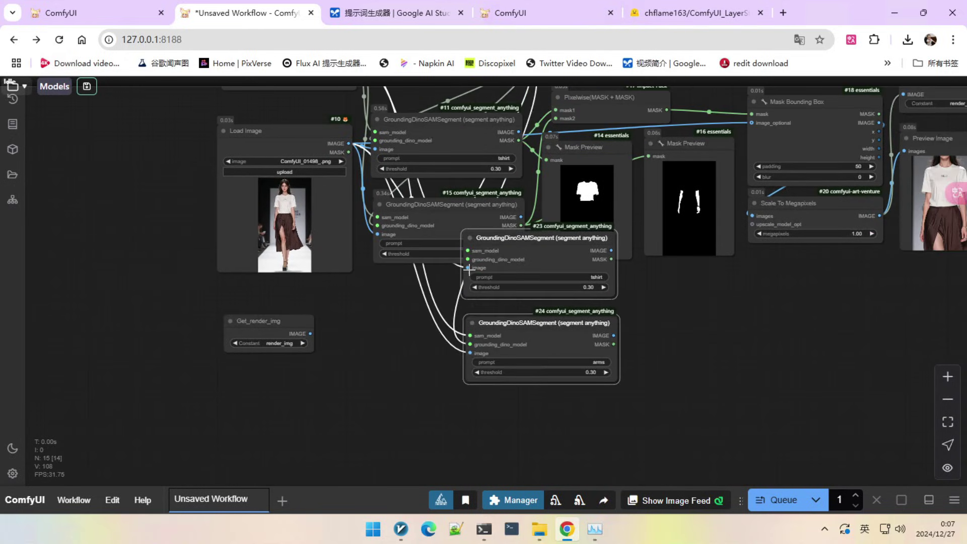
pyautogui.moveTo(512, 245); pyautogui.dragTo(420, 335)
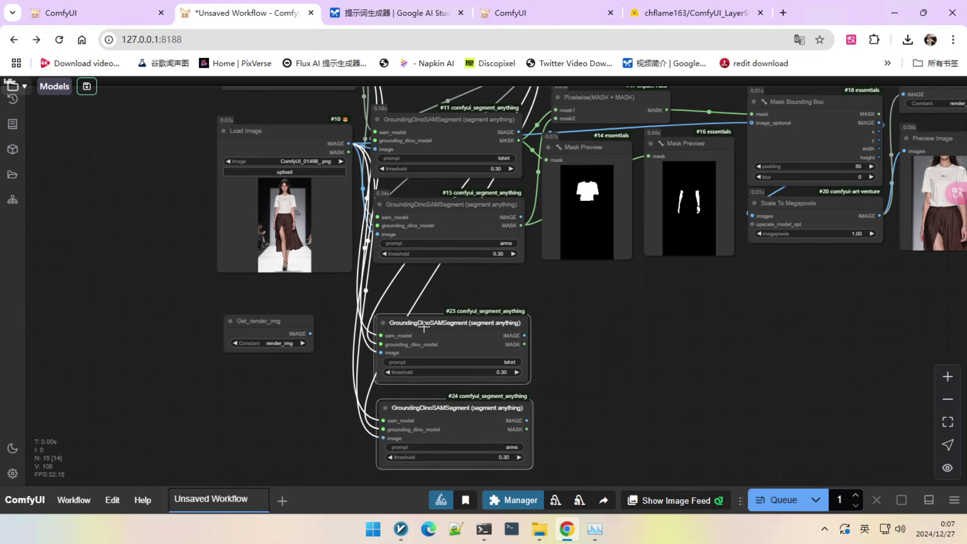
pyautogui.moveTo(591, 352); pyautogui.dragTo(592, 349)
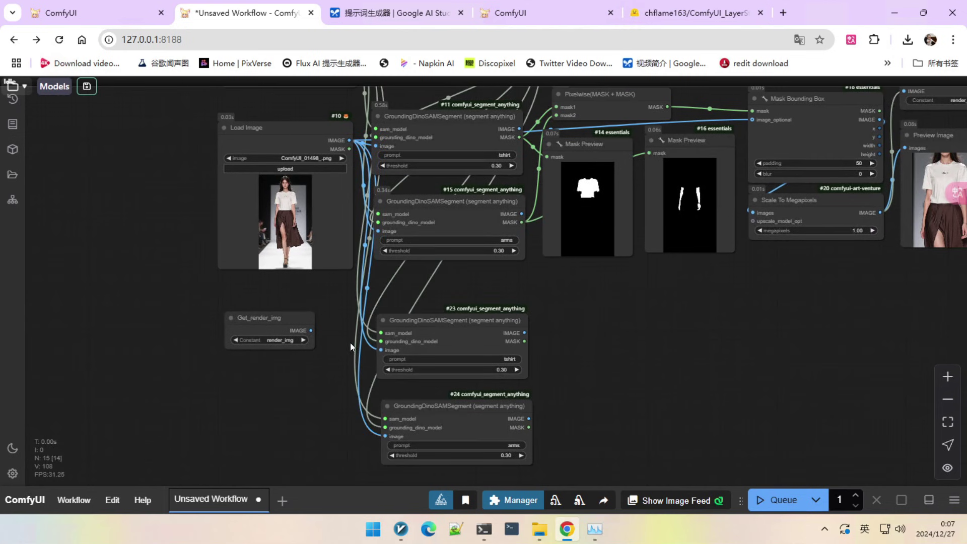
pyautogui.moveTo(310, 330); pyautogui.dragTo(381, 349)
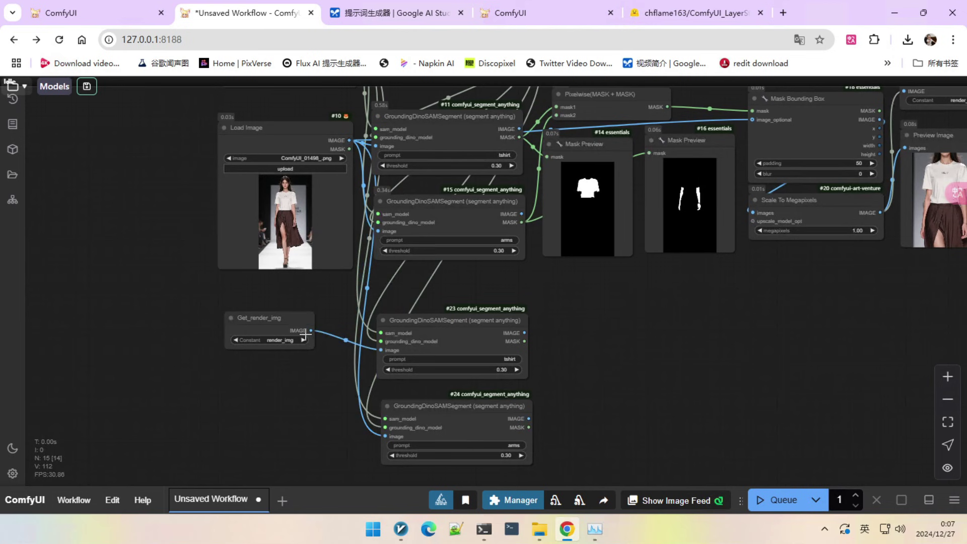
pyautogui.moveTo(311, 330); pyautogui.dragTo(386, 436)
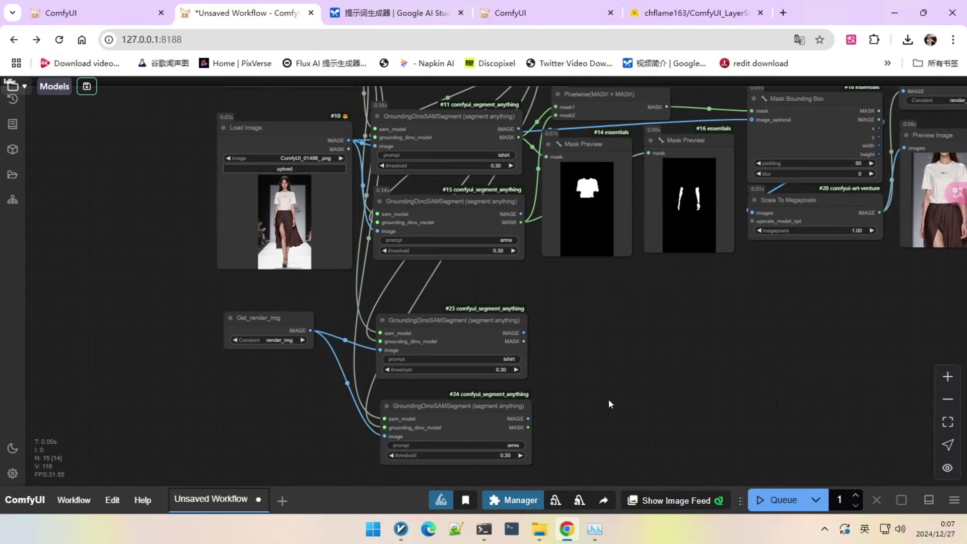
# Copy the Pixelwise(MASK + MASK) node beside the duplicated segment nodes and connect their tshirt and arms masks to mask1 and mask2
pyautogui.moveTo(608, 403); pyautogui.dragTo(499, 429)
pyautogui.click(489, 120)
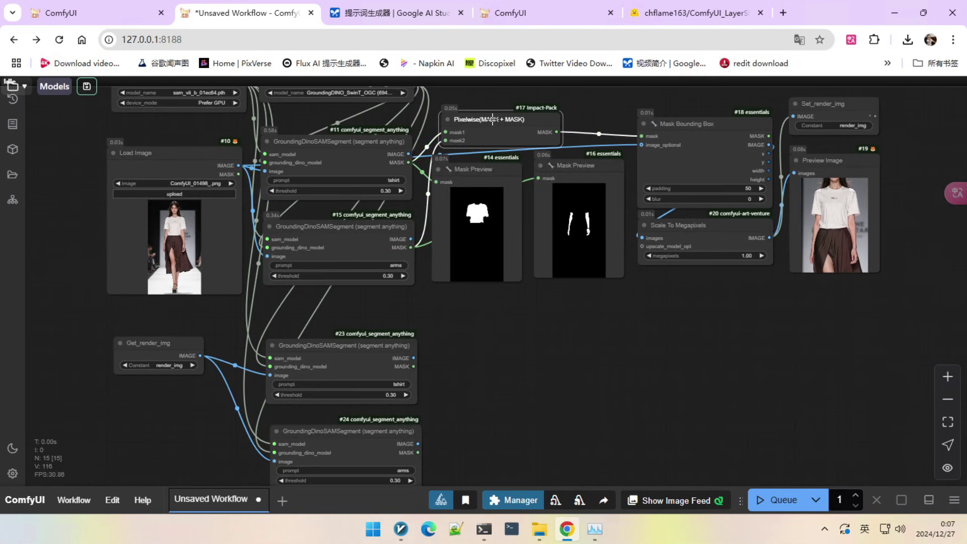
pyautogui.hotkey('ctrl', 'v')
pyautogui.moveTo(413, 366); pyautogui.dragTo(433, 358)
pyautogui.moveTo(418, 452); pyautogui.dragTo(433, 367)
# Duplicate a Mask Preview node below the new Pixelwise node, connect the combined mask to it, and queue the workflow
pyautogui.moveTo(587, 371); pyautogui.dragTo(519, 376)
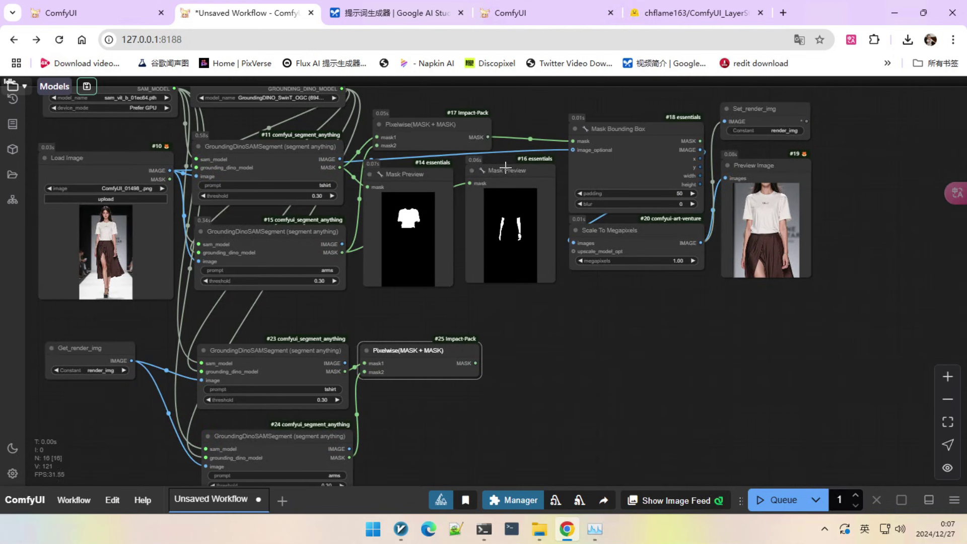
pyautogui.moveTo(505, 166)
pyautogui.keyDown('alt'); pyautogui.mouseDown()
pyautogui.moveTo(479, 393)
pyautogui.moveTo(400, 414)
pyautogui.mouseUp(); pyautogui.keyUp('alt')
pyautogui.moveTo(482, 371)
pyautogui.mouseDown()
pyautogui.moveTo(512, 301)
pyautogui.moveTo(418, 343)
pyautogui.moveTo(444, 327)
pyautogui.moveTo(433, 316)
pyautogui.mouseUp()
pyautogui.hotkey('ctrl', 'Return')
# Examine the combined shirt and arms mask in the new Mask Preview node
pyautogui.scroll(5, 532, 373)
pyautogui.scroll(-7, 377, 399)
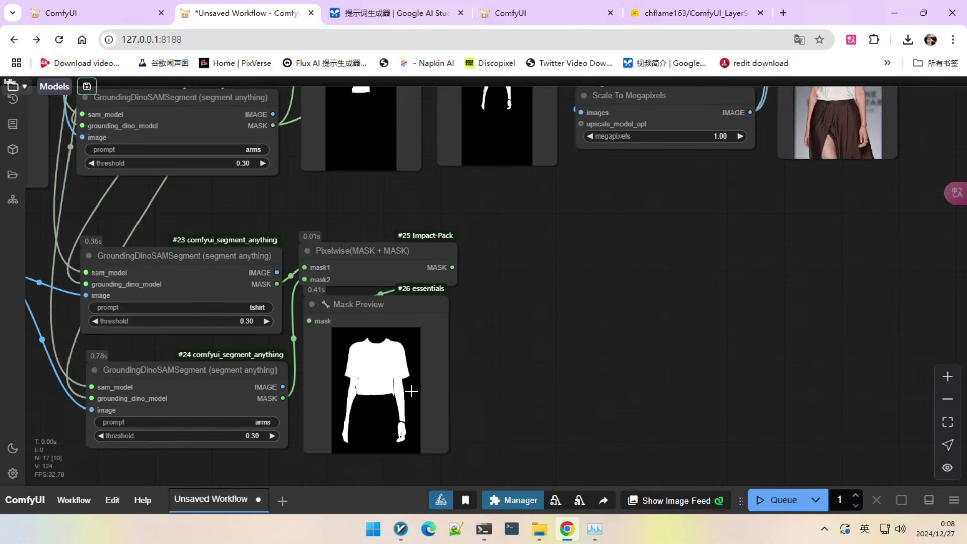
pyautogui.moveTo(411, 390); pyautogui.dragTo(609, 362)
pyautogui.scroll(2, 580, 366)
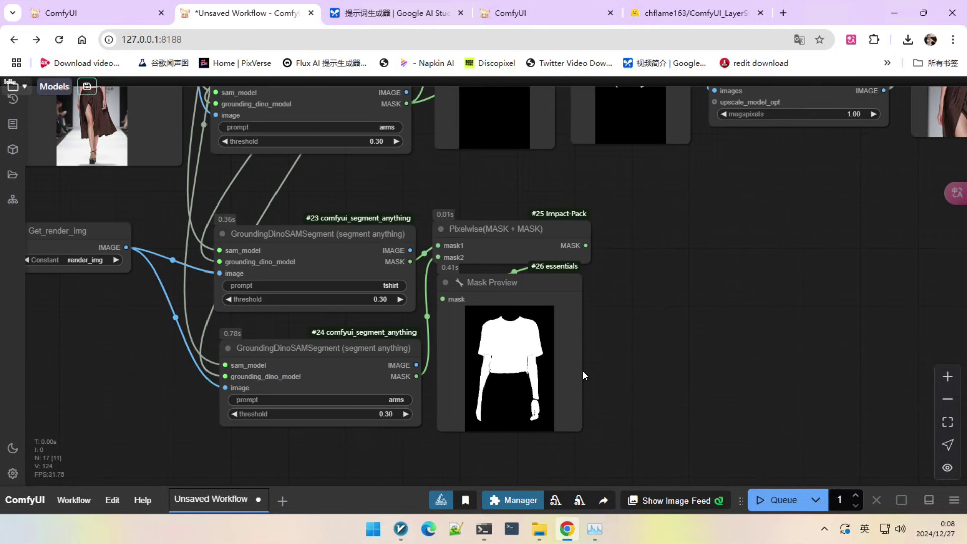
pyautogui.scroll(-2, 490, 394)
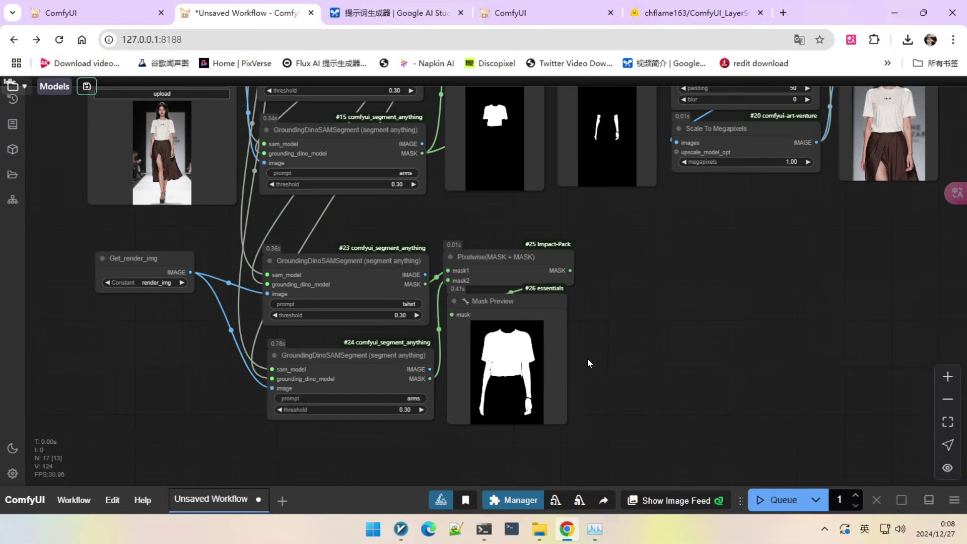
pyautogui.scroll(-3, 587, 357)
pyautogui.moveTo(625, 334); pyautogui.dragTo(599, 334)
pyautogui.scroll(3, 600, 334)
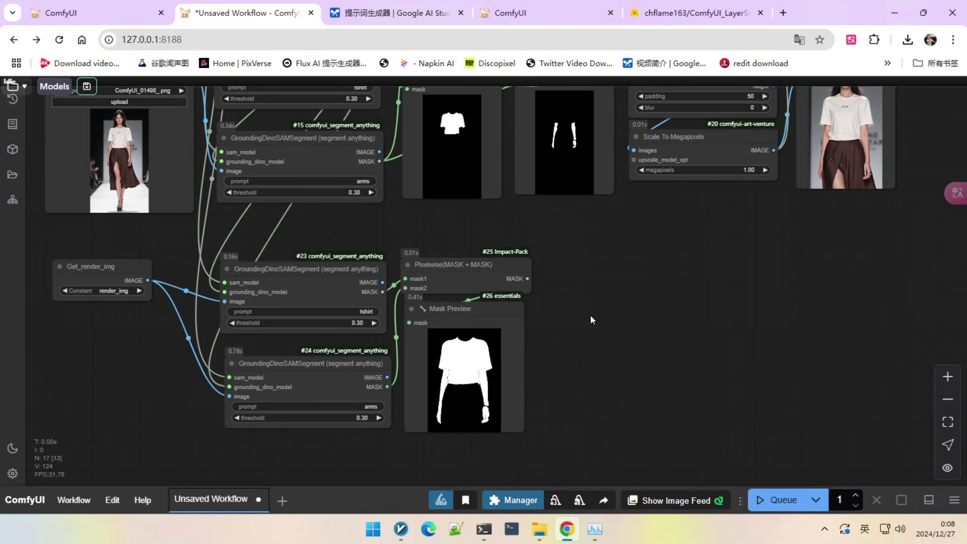
pyautogui.moveTo(590, 315); pyautogui.dragTo(582, 318)
pyautogui.scroll(-2, 454, 347)
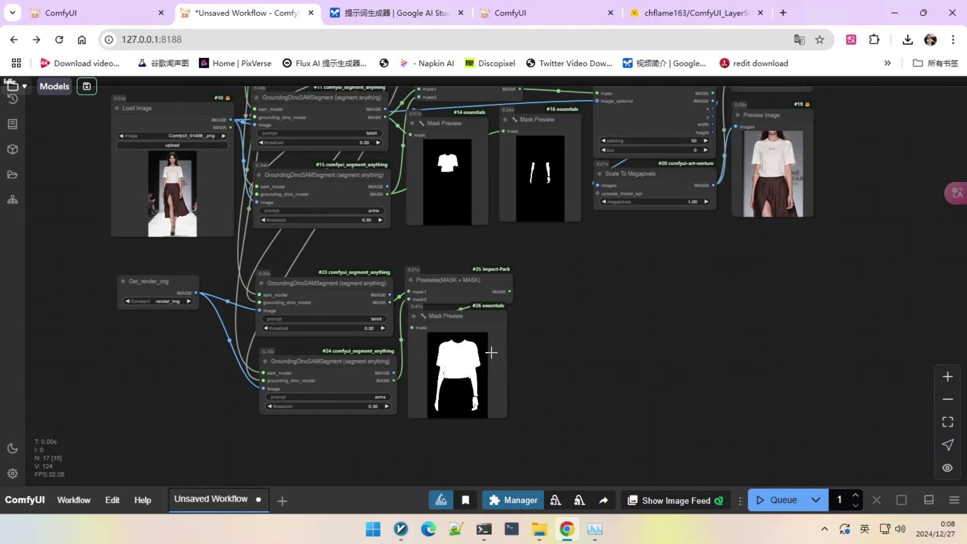
pyautogui.scroll(2, 459, 375)
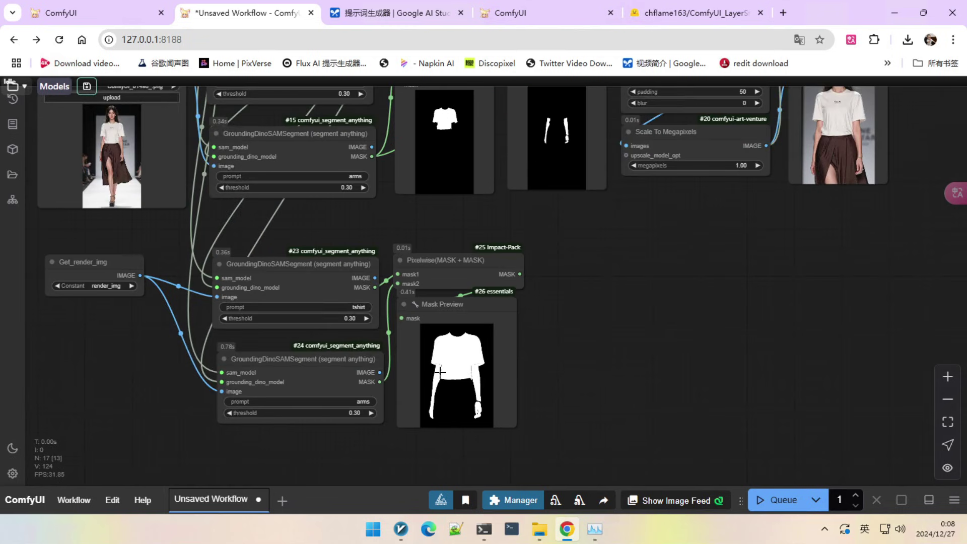
# Compare the combined shirt and arms mask with the loaded model photo and the separate mask previews above
pyautogui.scroll(1, 504, 334)
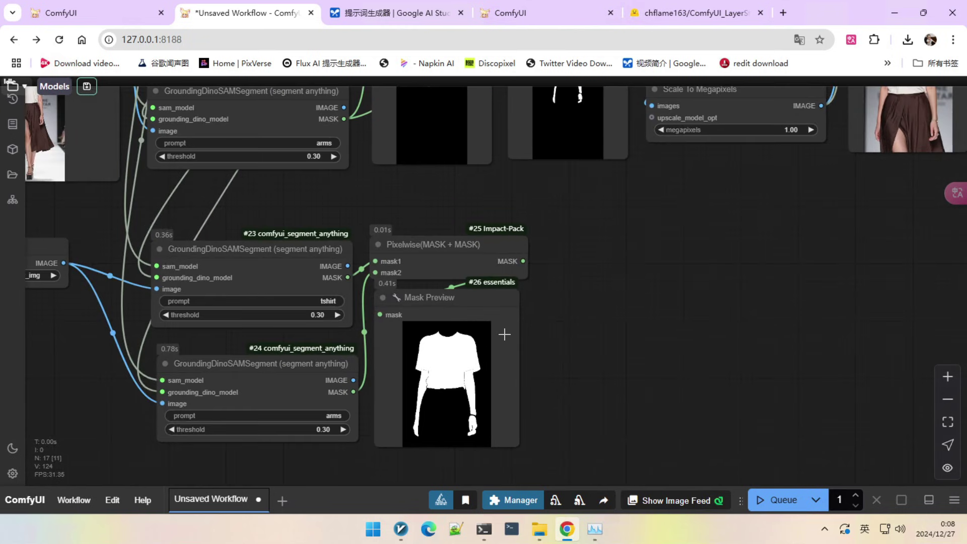
pyautogui.scroll(-2, 489, 355)
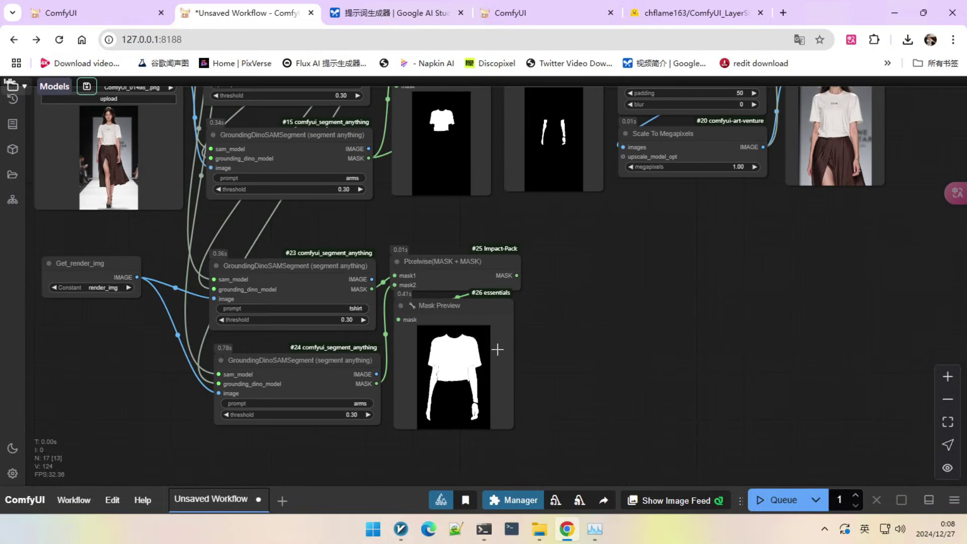
pyautogui.scroll(1, 605, 360)
pyautogui.scroll(1, 738, 182)
pyautogui.moveTo(64, 202); pyautogui.dragTo(253, 179)
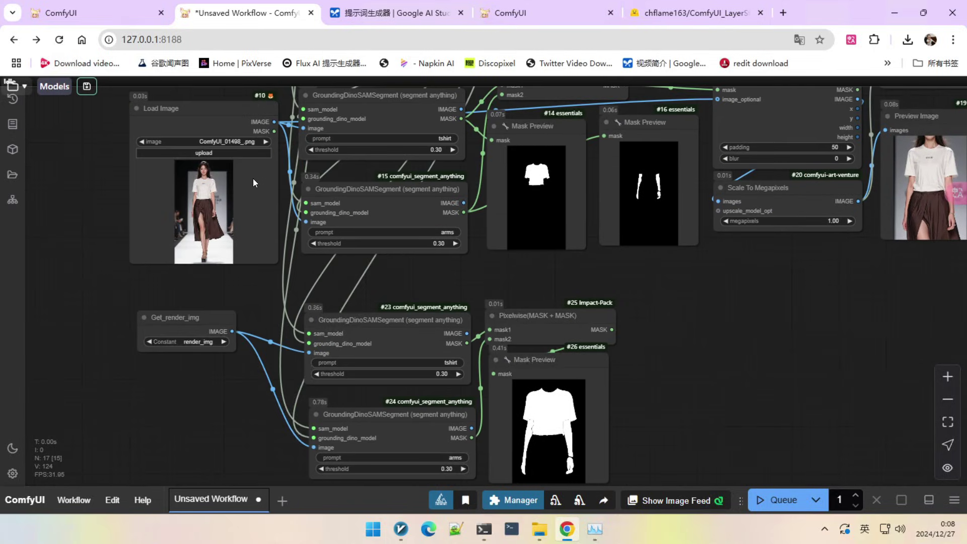
pyautogui.scroll(-1, 645, 348)
pyautogui.scroll(2, 556, 367)
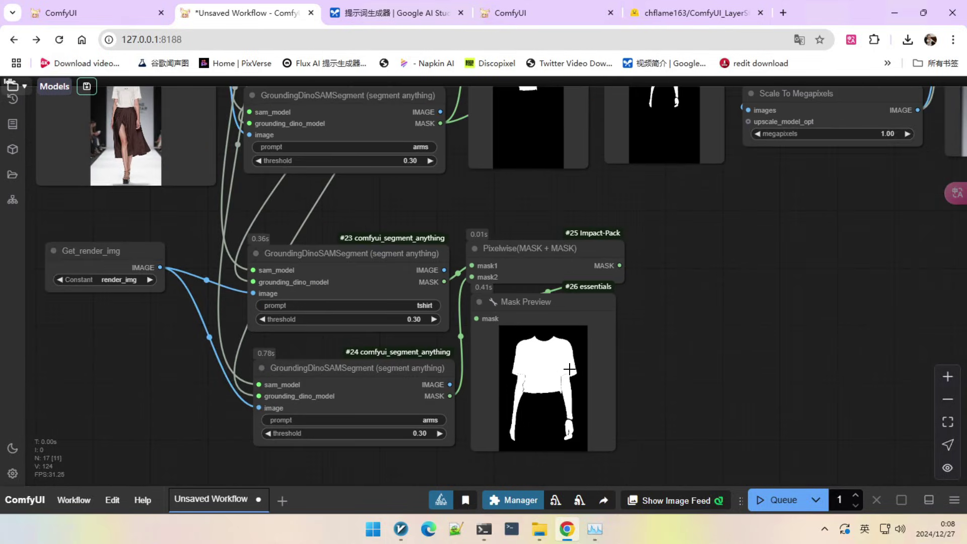
pyautogui.scroll(-3, 569, 369)
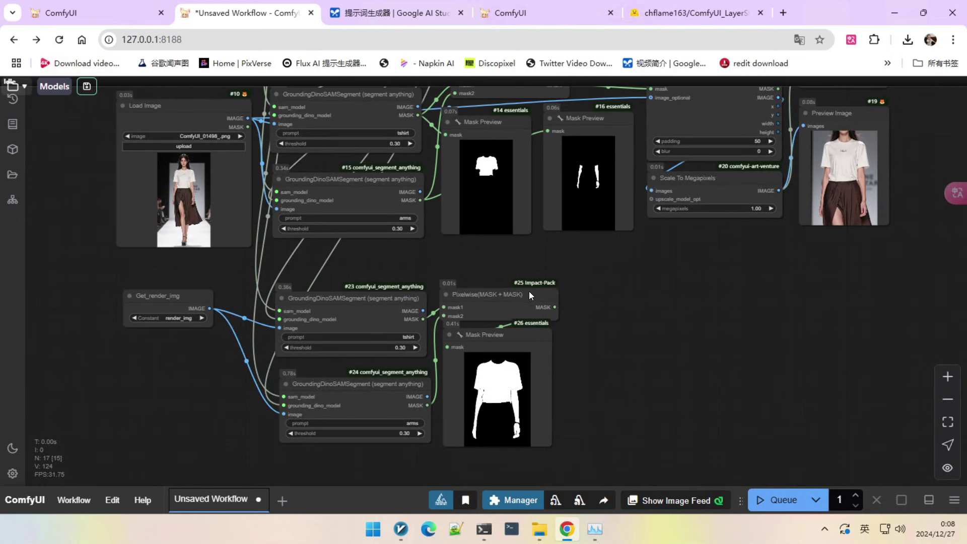
# Add a DensePose Estimator node beside the Pixelwise(MASK + MASK) node and feed its image input from Get_render_img
pyautogui.moveTo(617, 294); pyautogui.dragTo(557, 268)
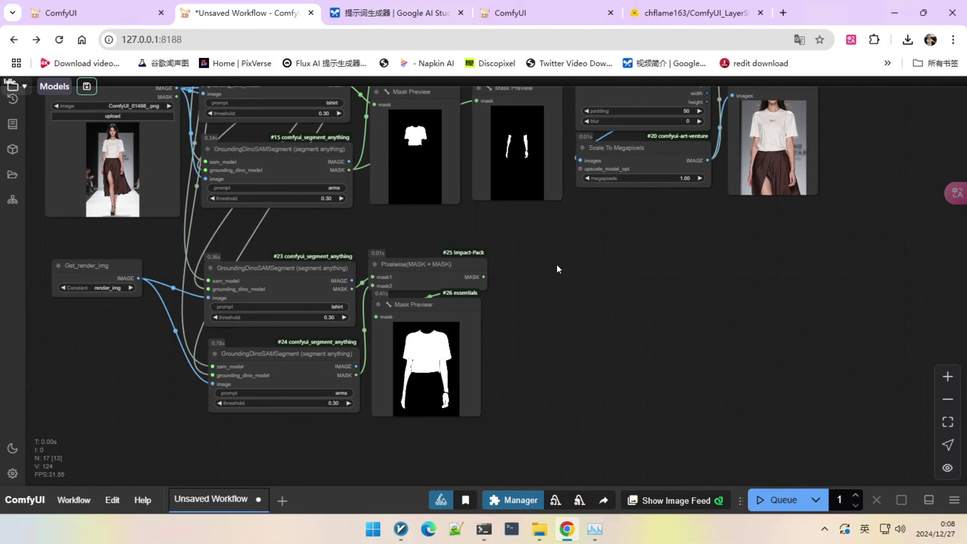
pyautogui.doubleClick(545, 312)
pyautogui.write('dense')
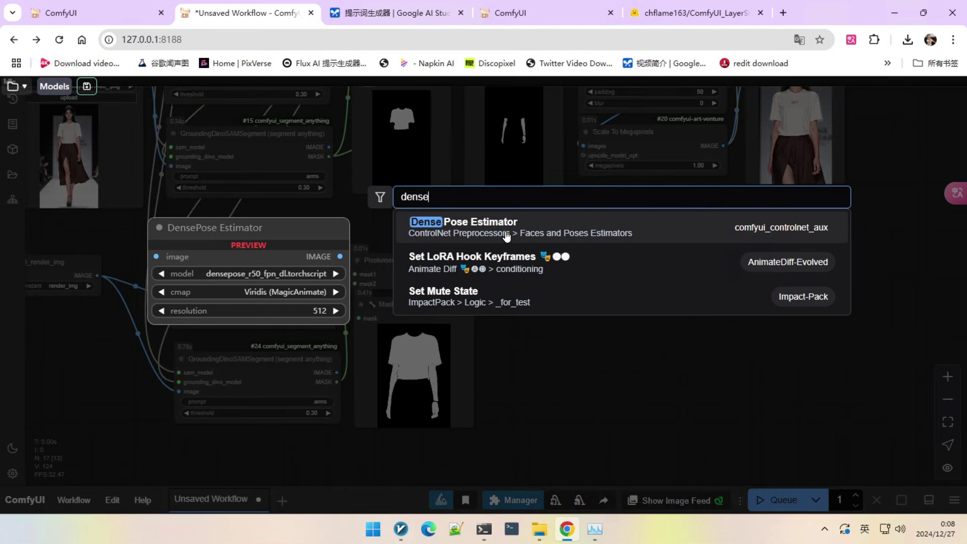
pyautogui.click(508, 237)
pyautogui.moveTo(629, 264); pyautogui.dragTo(550, 360)
pyautogui.moveTo(610, 276); pyautogui.dragTo(692, 195)
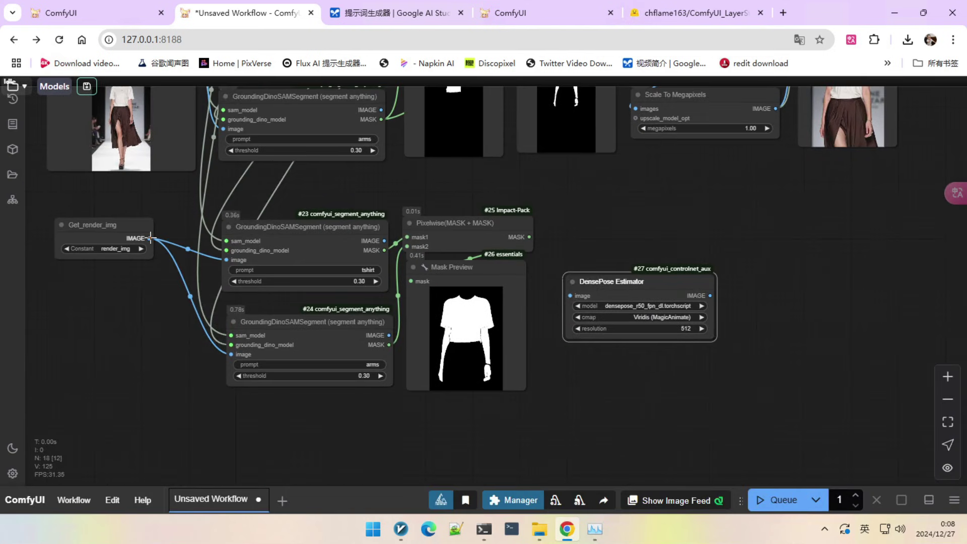
pyautogui.moveTo(151, 238); pyautogui.dragTo(571, 296)
pyautogui.moveTo(627, 273); pyautogui.dragTo(618, 231)
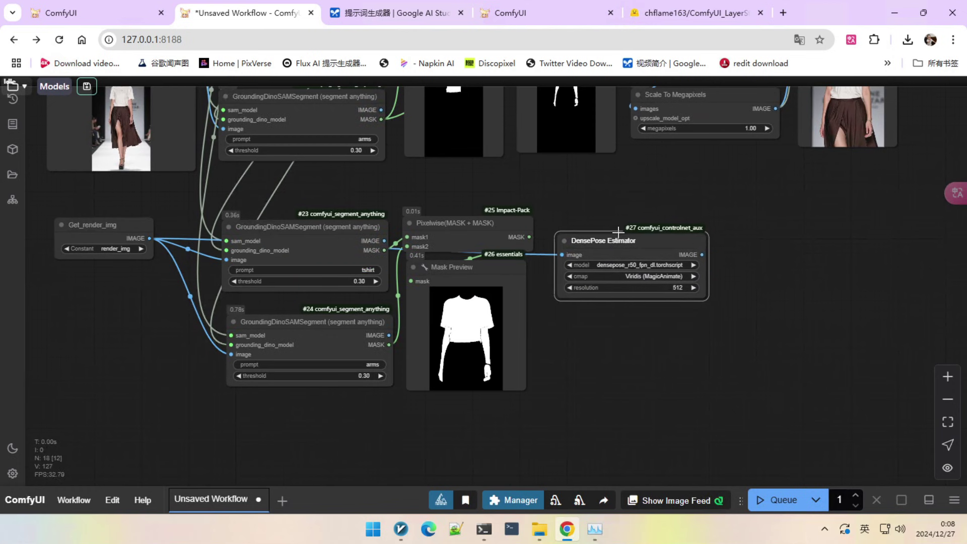
# Add a Get Image Size & Count node below the DensePose Estimator and connect Get_render_img to its image input
pyautogui.scroll(3, 619, 231)
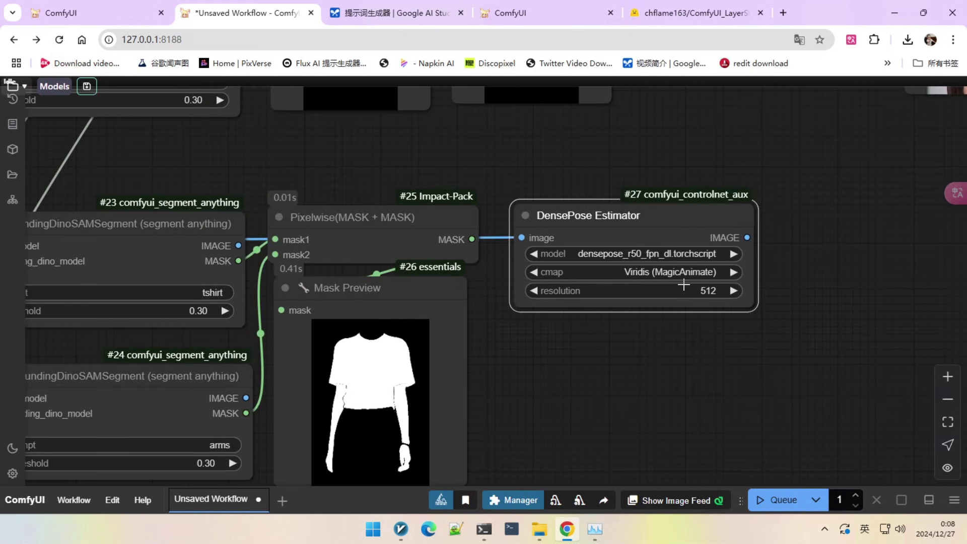
pyautogui.scroll(-3, 683, 285)
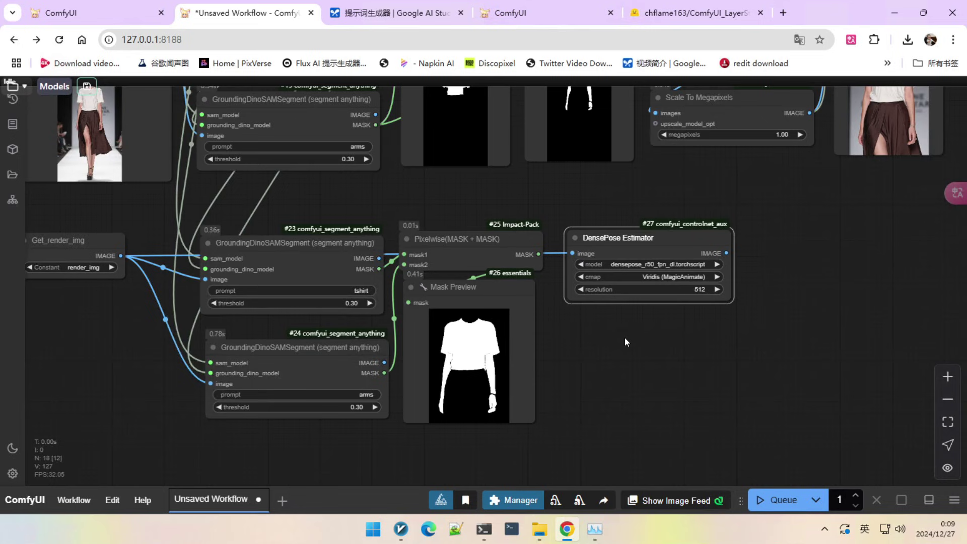
pyautogui.moveTo(625, 338); pyautogui.dragTo(689, 336)
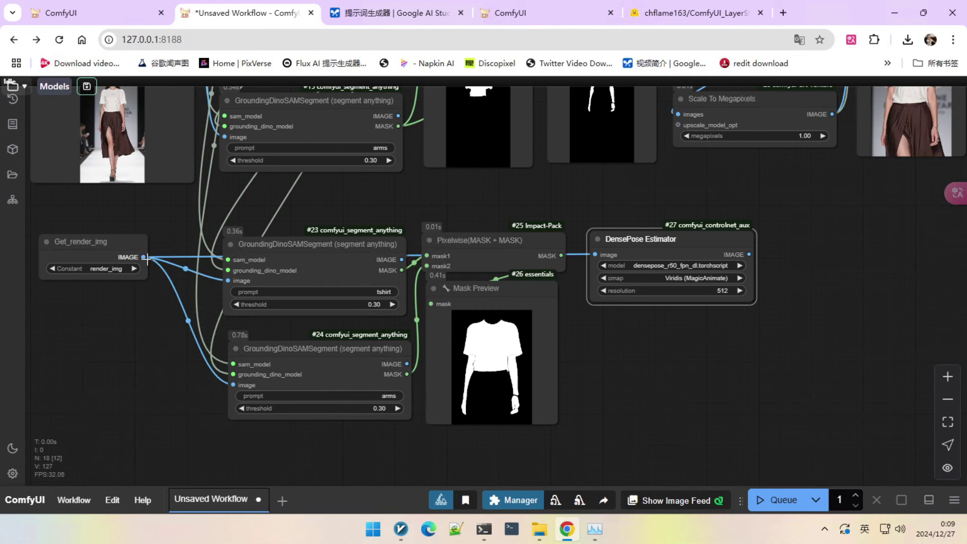
pyautogui.moveTo(146, 258); pyautogui.dragTo(630, 340)
pyautogui.click(704, 348)
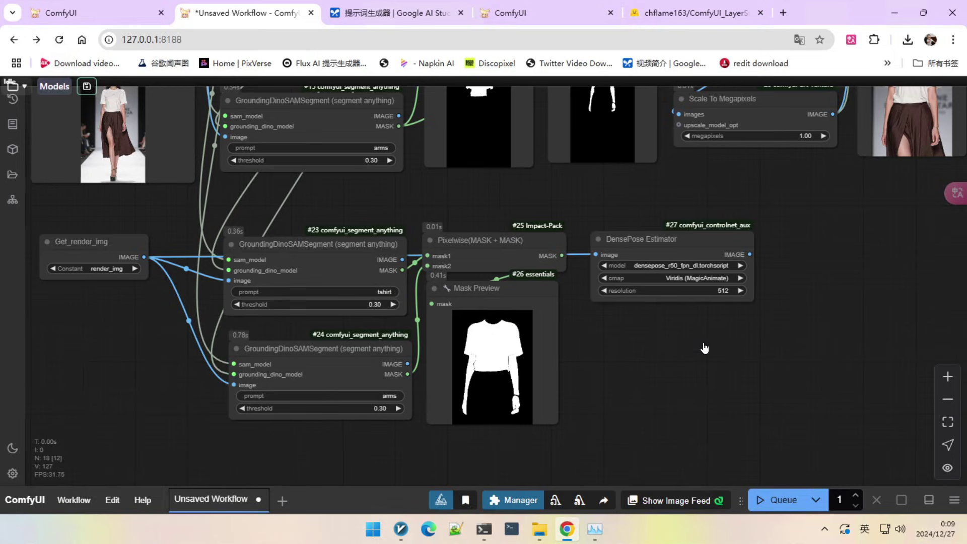
pyautogui.doubleClick(704, 347)
pyautogui.write('imagesize')
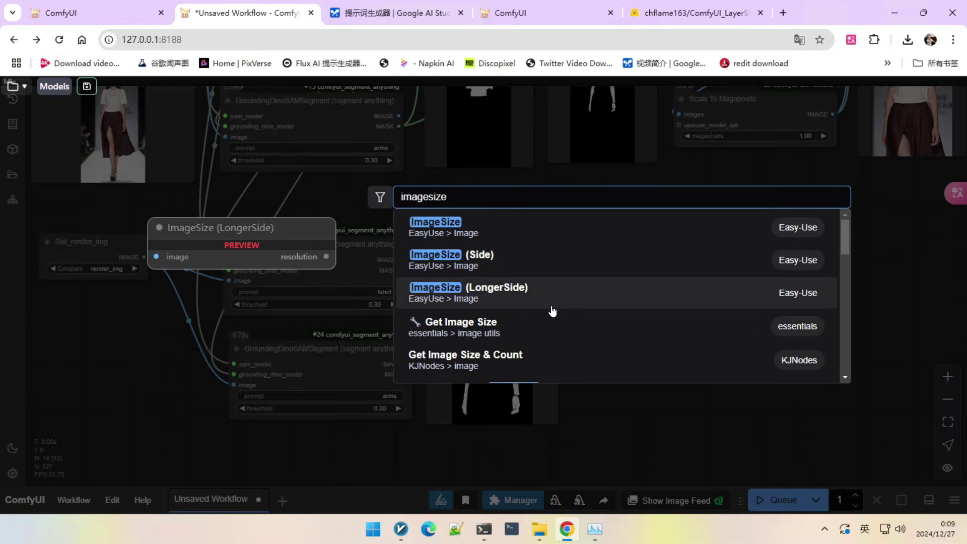
pyautogui.click(486, 367)
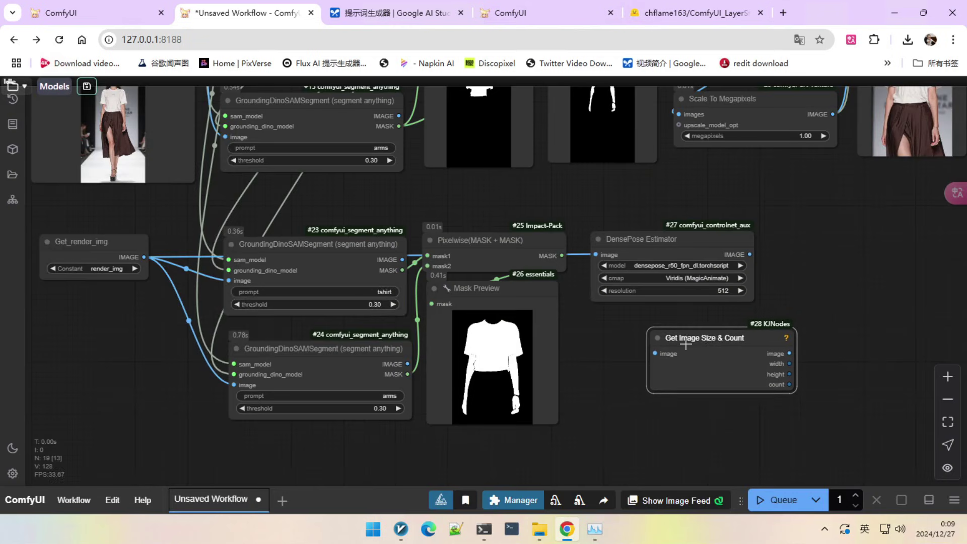
pyautogui.moveTo(685, 344); pyautogui.dragTo(634, 355)
pyautogui.moveTo(144, 258); pyautogui.dragTo(668, 345)
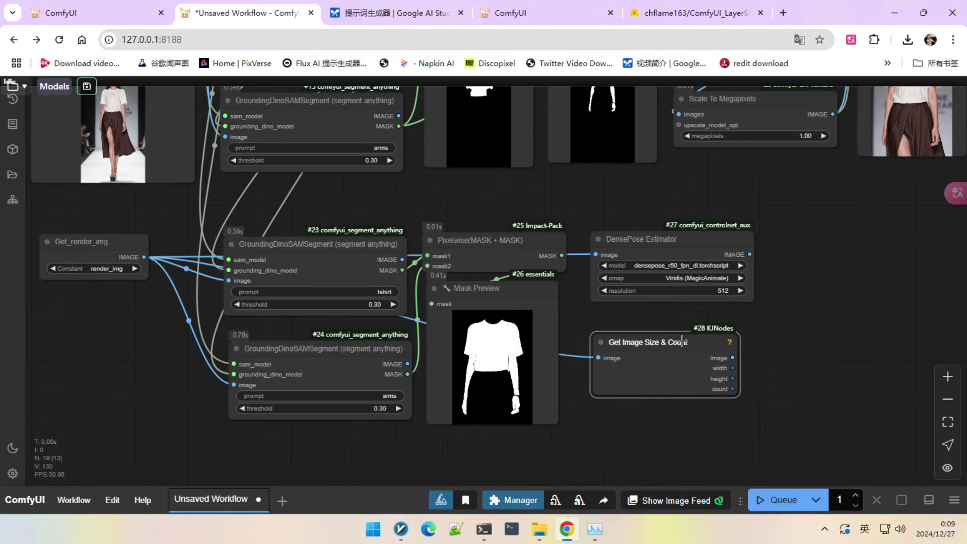
# Convert the DensePose Estimator's resolution to an input and connect it to the height output of Get Image Size & Count
pyautogui.scroll(3, 705, 371)
pyautogui.scroll(-3, 718, 363)
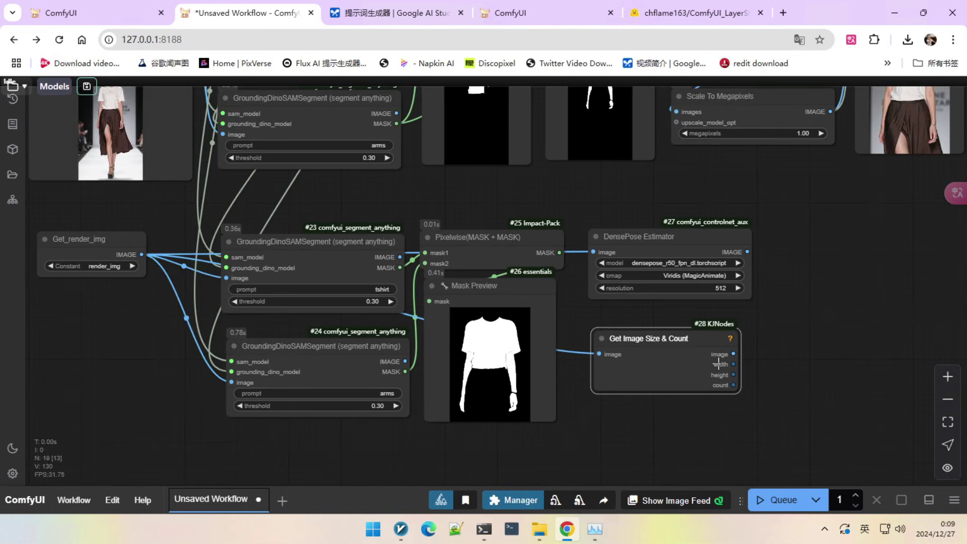
pyautogui.moveTo(145, 218); pyautogui.dragTo(187, 285)
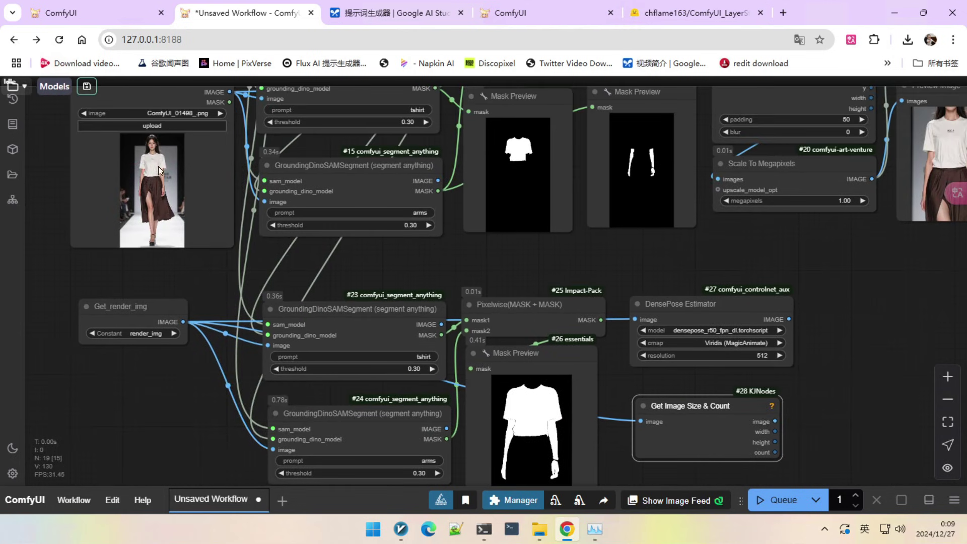
pyautogui.moveTo(877, 359); pyautogui.dragTo(491, 304)
pyautogui.moveTo(708, 329); pyautogui.dragTo(641, 322)
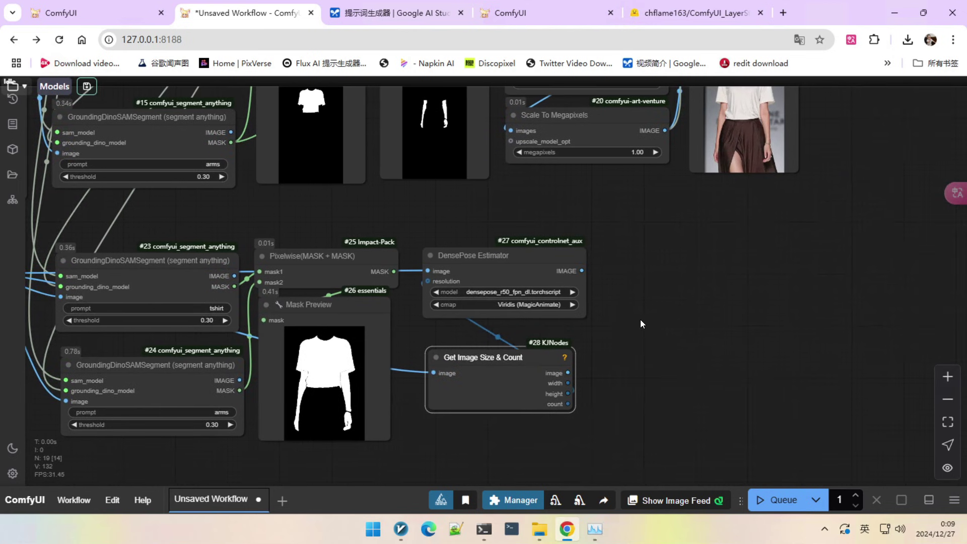
# Attach a Preview Image node to the DensePose Estimator's IMAGE output and queue the workflow
pyautogui.moveTo(586, 271); pyautogui.dragTo(624, 267)
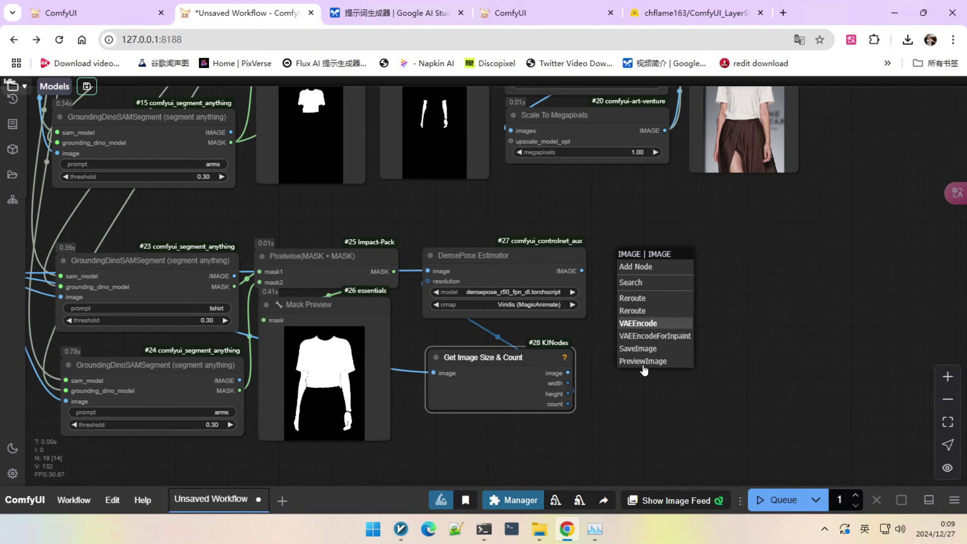
pyautogui.click(643, 362)
pyautogui.scroll(-4, 731, 383)
pyautogui.hotkey('ctrl', 'Return')
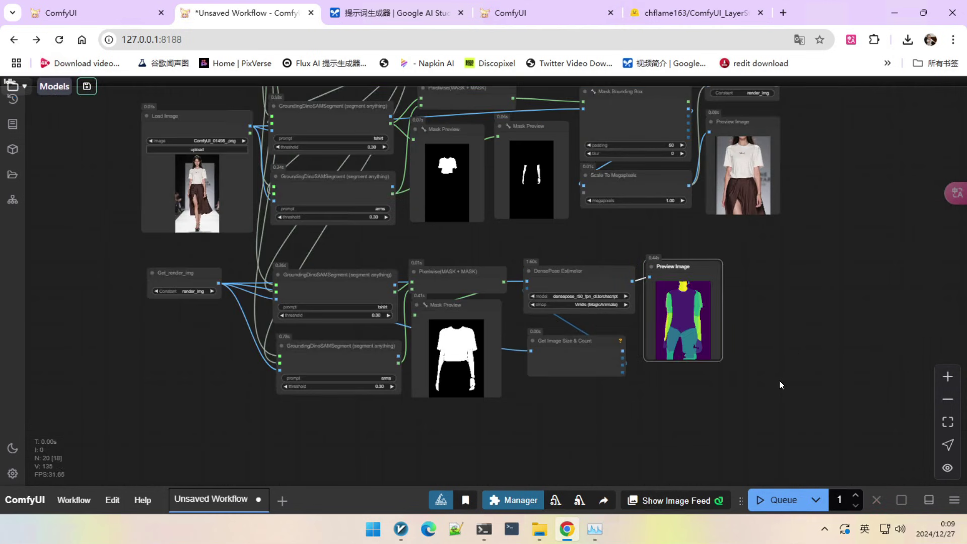
# Enlarge the Preview Image node fed by the DensePose Estimator and examine the coloured body-part map
pyautogui.scroll(10, 778, 381)
pyautogui.scroll(1, 609, 385)
pyautogui.scroll(-2, 576, 314)
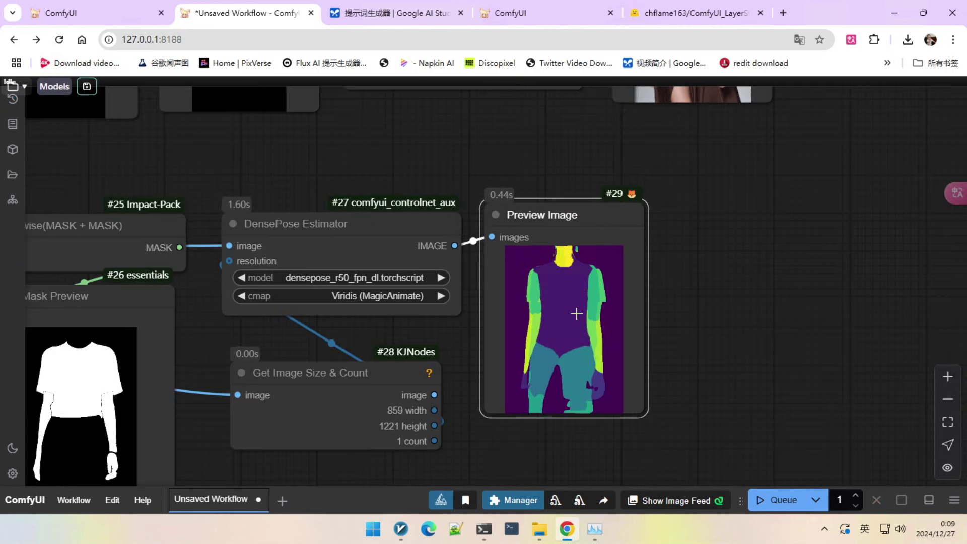
pyautogui.scroll(-3, 620, 287)
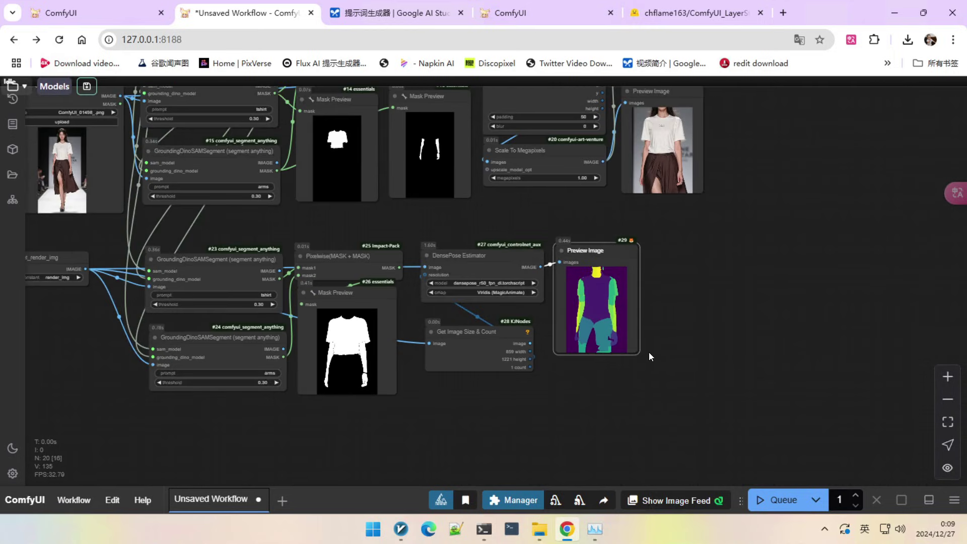
pyautogui.moveTo(640, 354); pyautogui.dragTo(646, 371)
pyautogui.scroll(-1, 617, 331)
pyautogui.scroll(5, 617, 332)
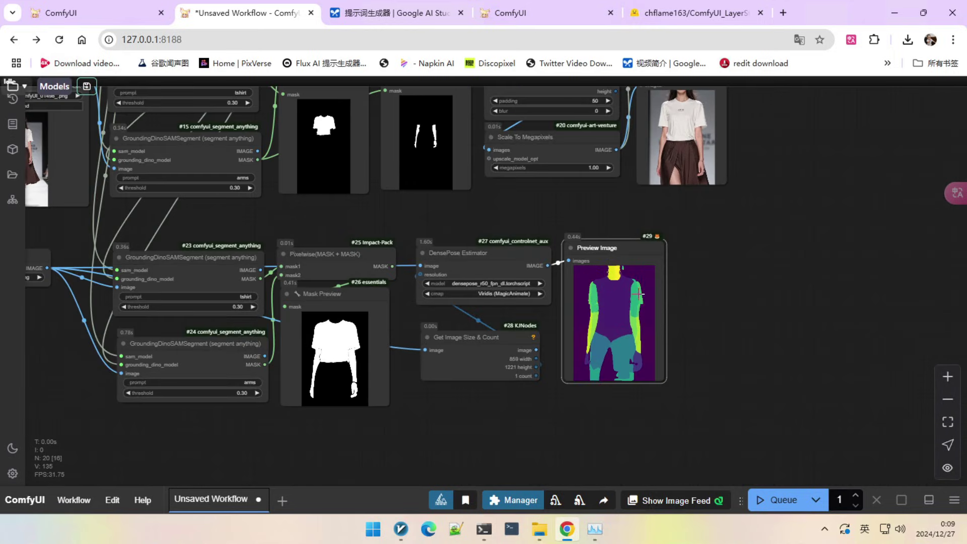
pyautogui.scroll(-4, 639, 311)
pyautogui.scroll(3, 640, 302)
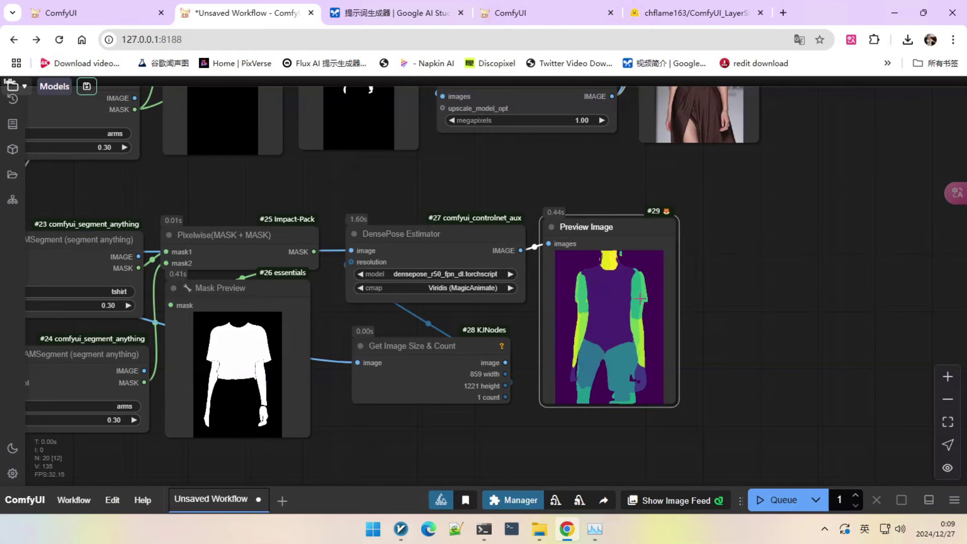
pyautogui.scroll(-8, 638, 289)
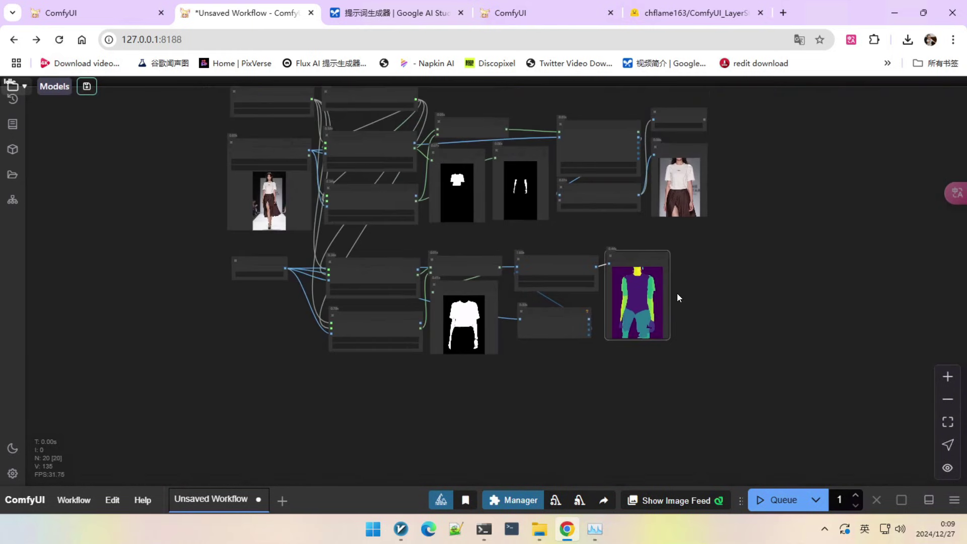
# Move the DensePose Estimator, Get Image Size & Count and Preview Image nodes farther from the combined-mask nodes to leave a gap
pyautogui.moveTo(705, 308); pyautogui.dragTo(712, 273)
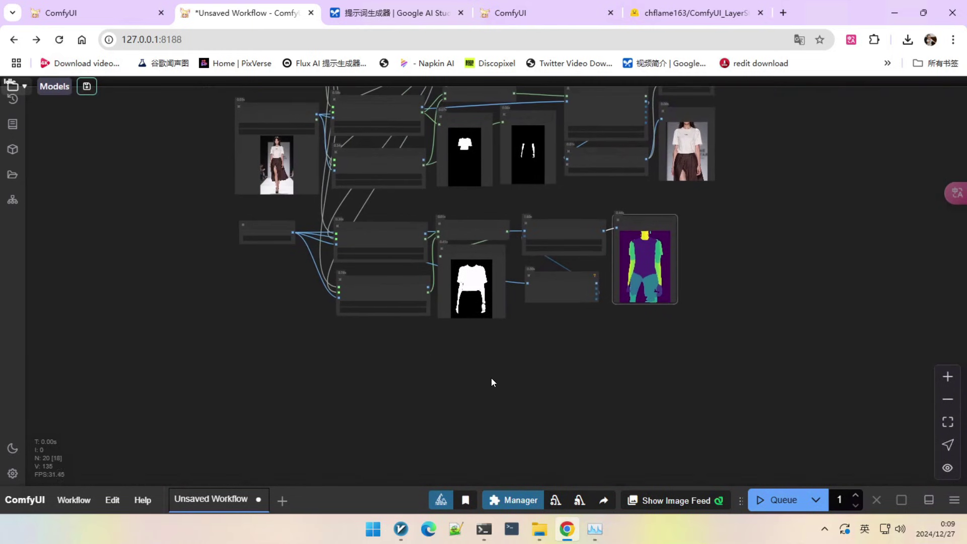
pyautogui.moveTo(491, 379); pyautogui.dragTo(485, 367)
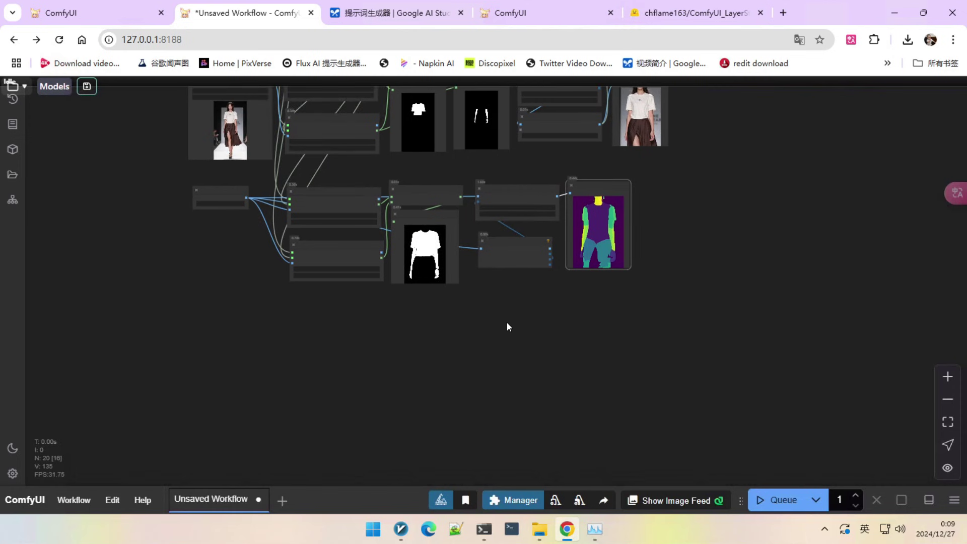
pyautogui.scroll(2, 507, 322)
pyautogui.moveTo(488, 308); pyautogui.dragTo(504, 315)
pyautogui.scroll(3, 504, 315)
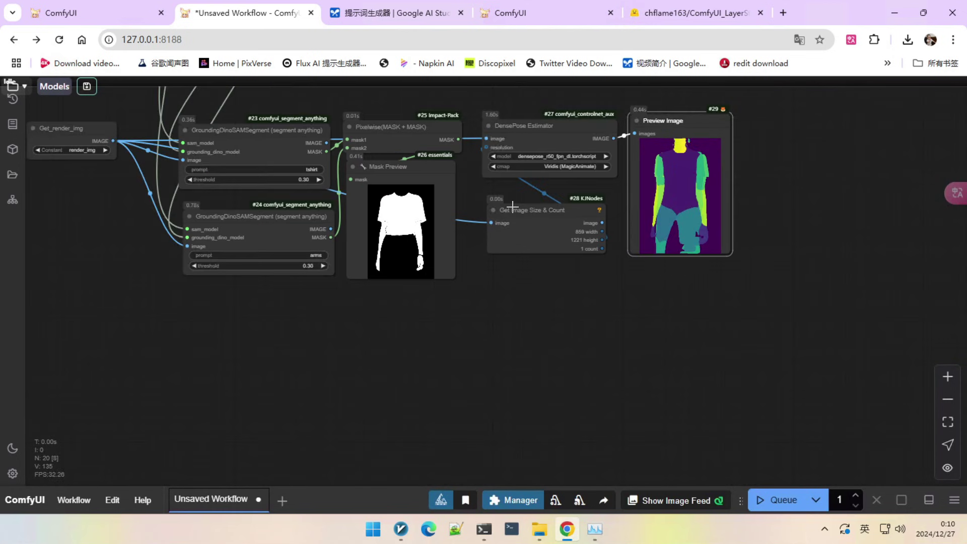
pyautogui.moveTo(542, 282); pyautogui.dragTo(426, 362)
pyautogui.moveTo(563, 197); pyautogui.dragTo(689, 192)
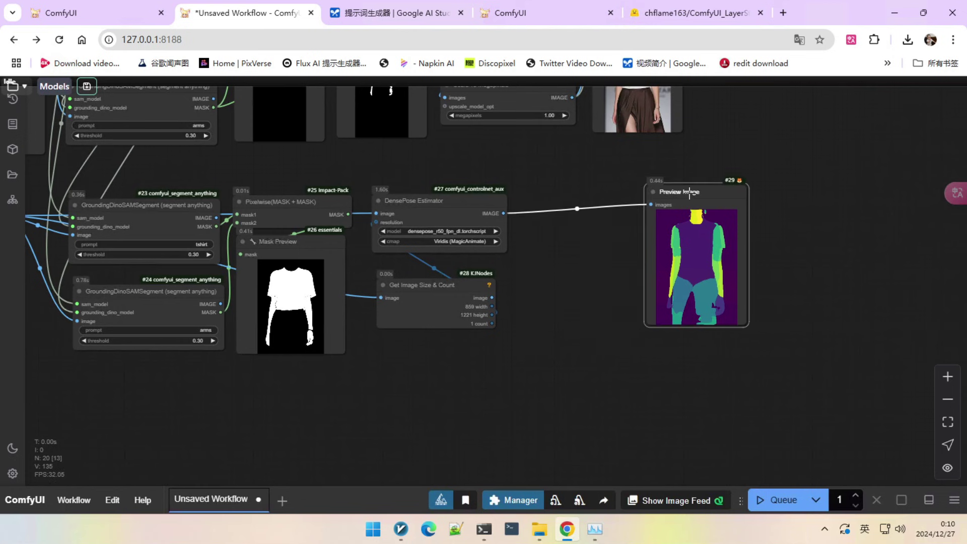
pyautogui.moveTo(456, 204); pyautogui.dragTo(603, 201)
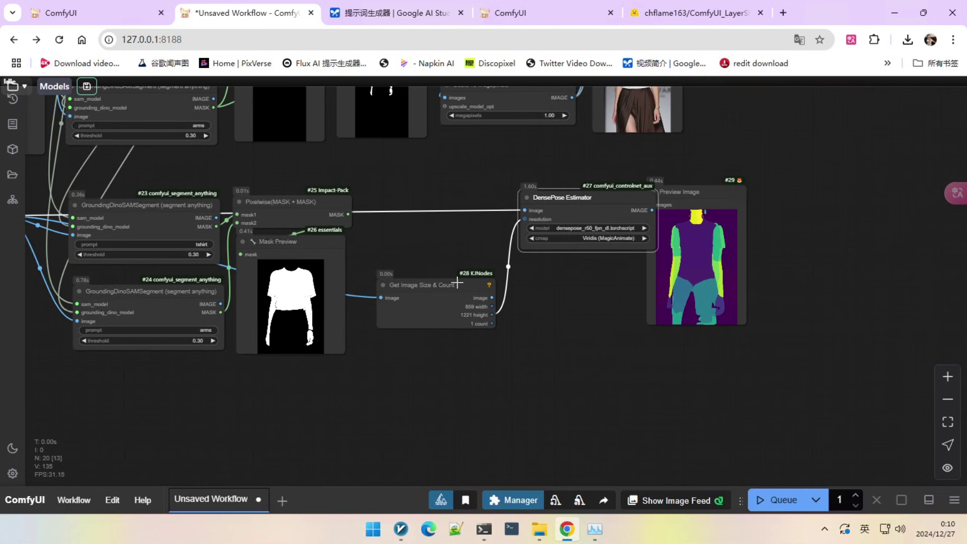
pyautogui.moveTo(457, 284); pyautogui.dragTo(599, 275)
pyautogui.moveTo(682, 197); pyautogui.dragTo(743, 197)
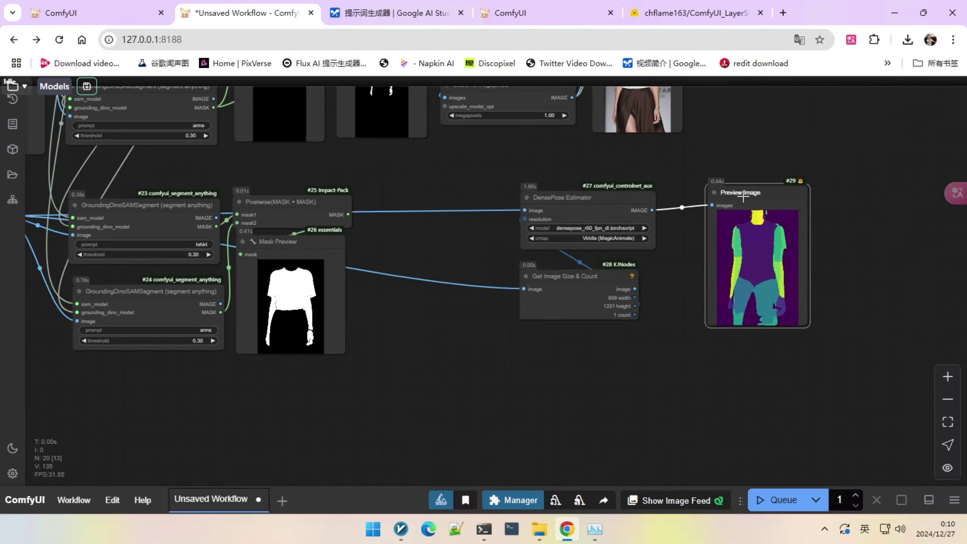
pyautogui.moveTo(585, 274); pyautogui.dragTo(615, 281)
pyautogui.scroll(3, 343, 217)
pyautogui.moveTo(712, 201); pyautogui.dragTo(682, 207)
# Inspect the edges between the T-shirt sleeves and the arms in the combined mask preview
pyautogui.click(426, 244)
pyautogui.scroll(12, 256, 387)
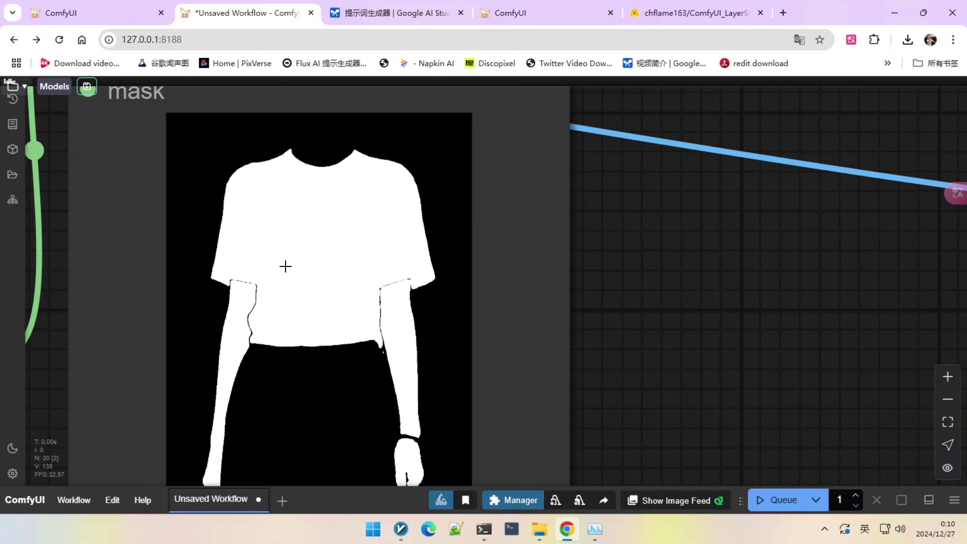
pyautogui.scroll(5, 279, 222)
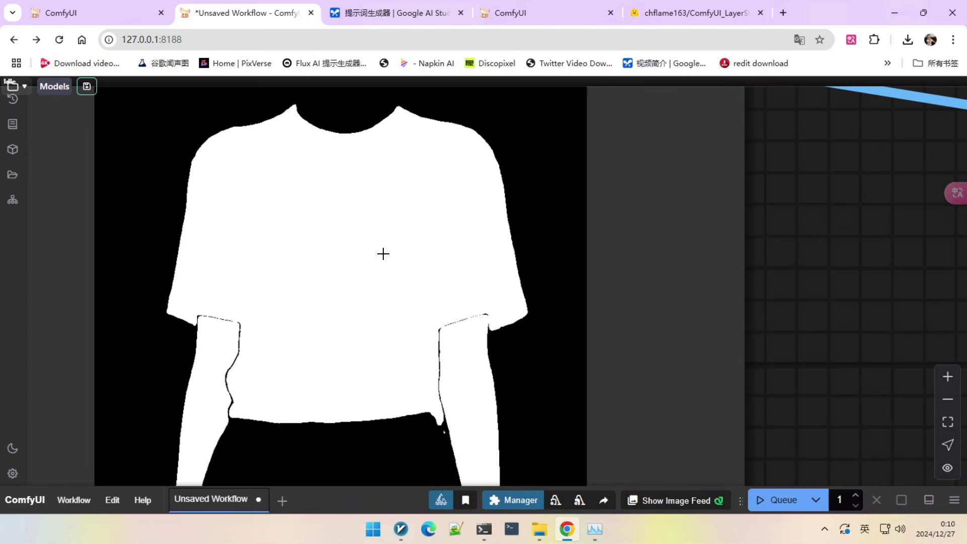
pyautogui.scroll(-4, 400, 302)
pyautogui.scroll(3, 381, 281)
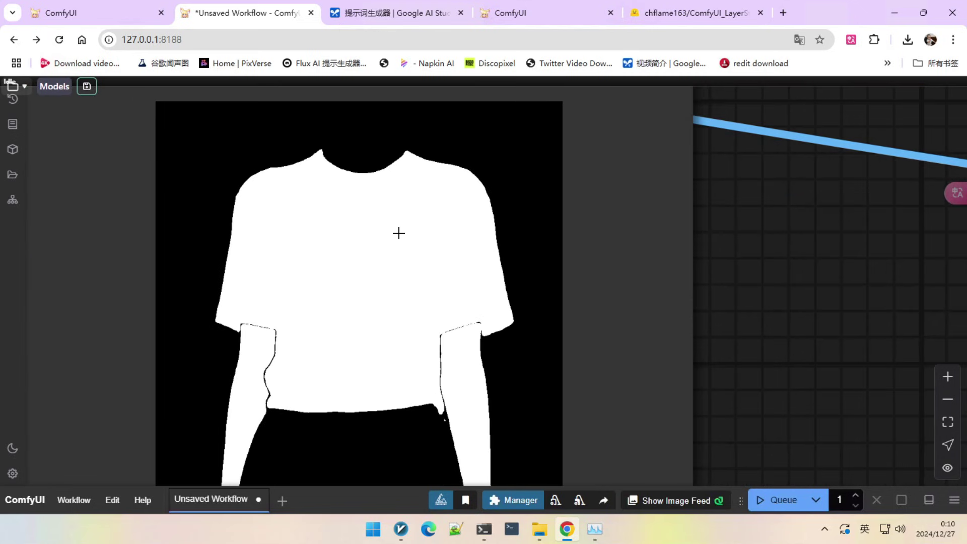
# Compare the source photo with the combined T-shirt and arms mask, checking the seams where the sleeves meet the arms
pyautogui.scroll(-10, 398, 232)
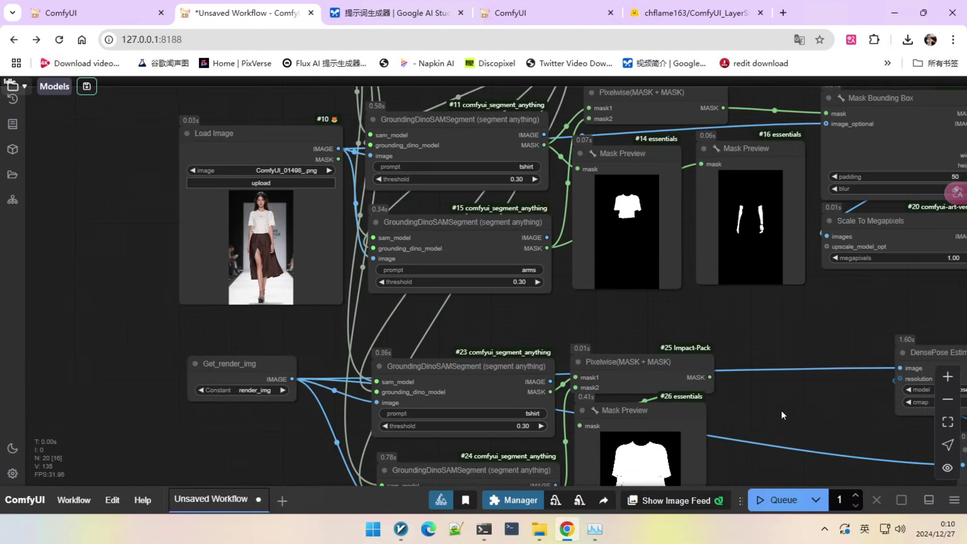
pyautogui.scroll(8, 252, 222)
pyautogui.scroll(-3, 321, 201)
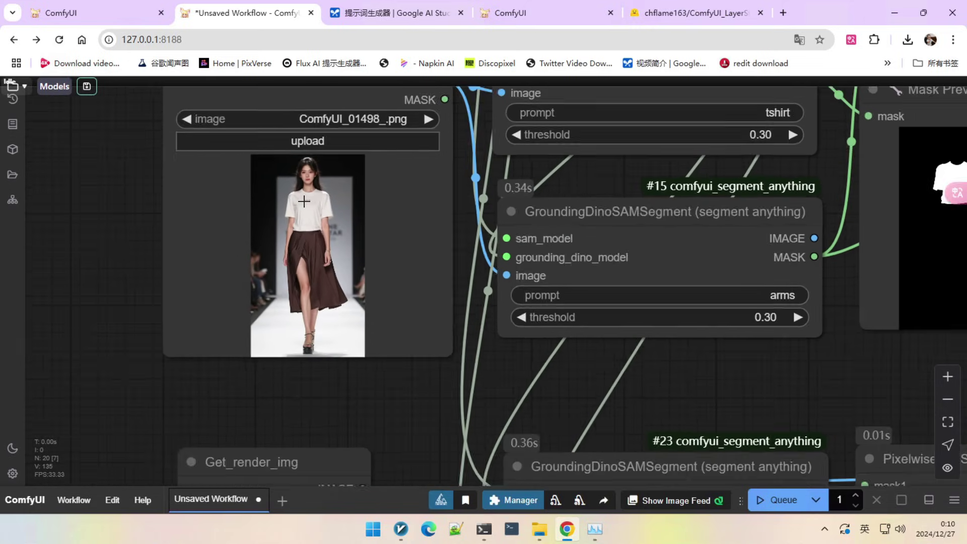
pyautogui.moveTo(724, 344); pyautogui.dragTo(475, 196)
pyautogui.scroll(2, 541, 346)
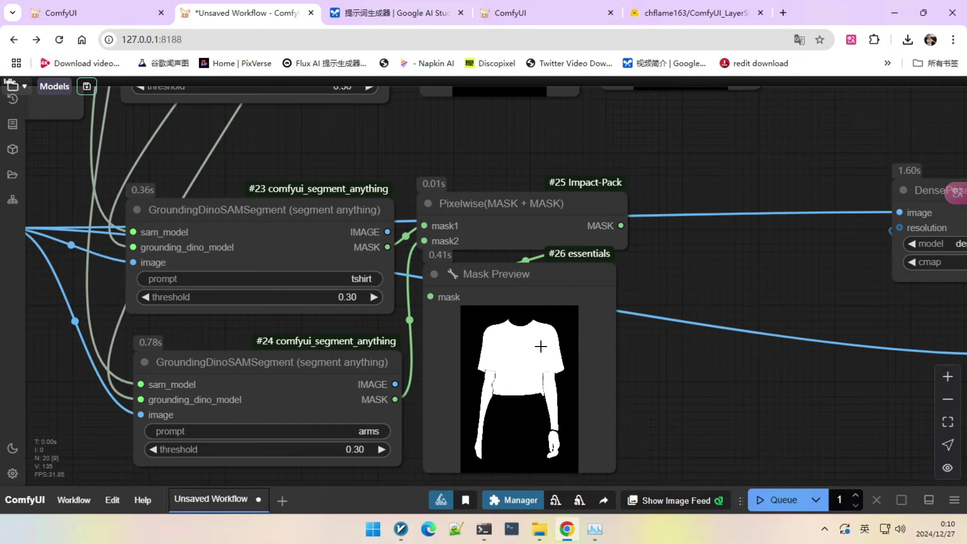
pyautogui.moveTo(694, 323); pyautogui.dragTo(708, 267)
pyautogui.scroll(3, 486, 312)
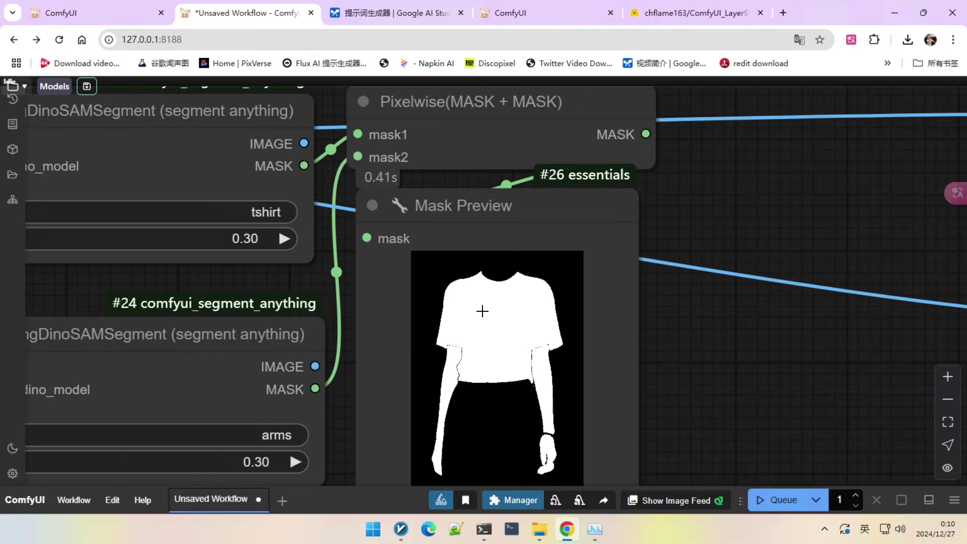
pyautogui.scroll(-2, 503, 302)
pyautogui.scroll(2, 492, 319)
pyautogui.scroll(-3, 501, 315)
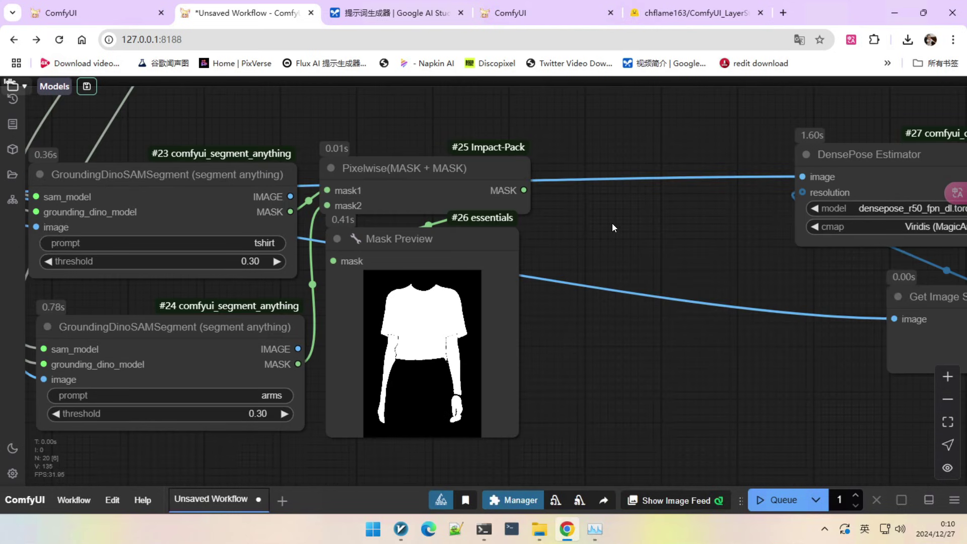
# Add a Grow Mask With Blur node beside the combined mask and feed it the MASK output of the lower Pixelwise(MASK + MASK) node
pyautogui.moveTo(612, 228); pyautogui.dragTo(492, 220)
pyautogui.doubleClick(579, 224)
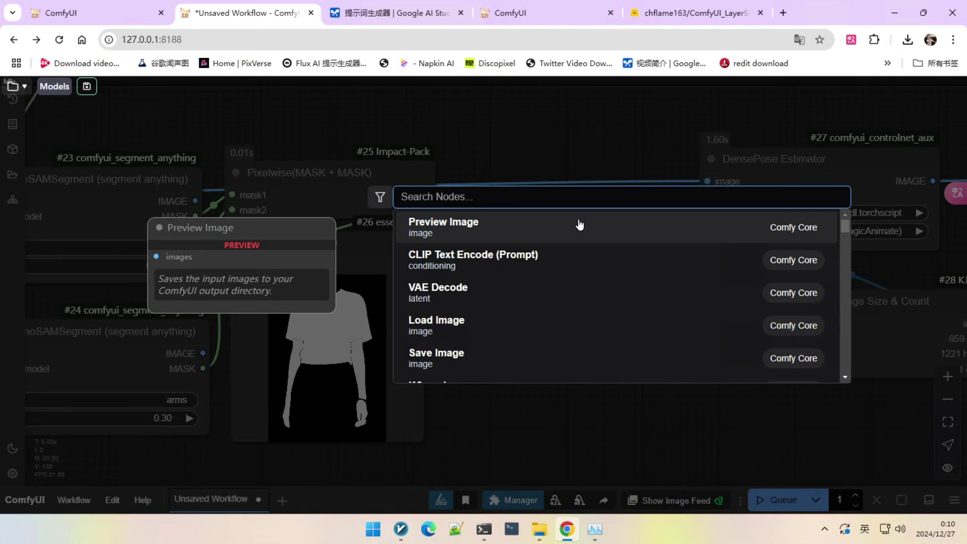
pyautogui.write('gronw')
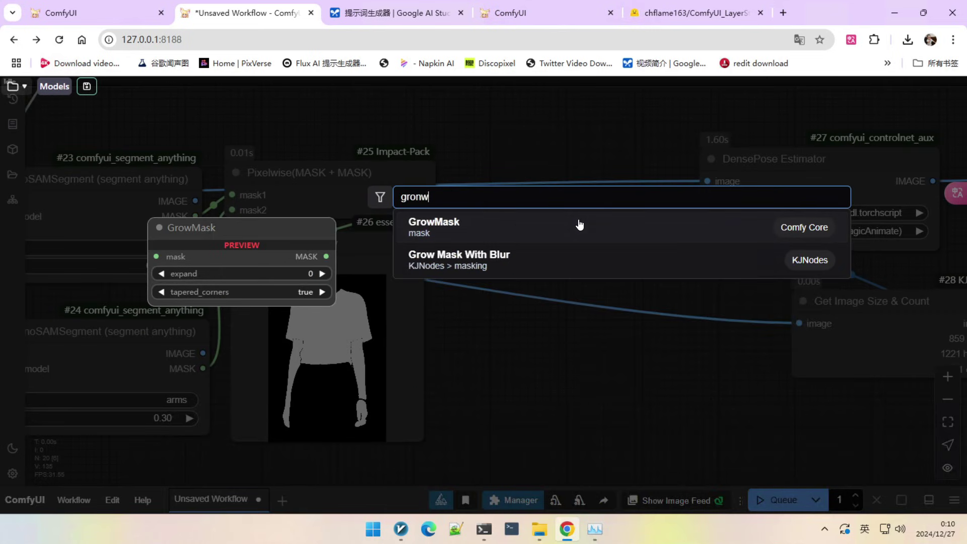
pyautogui.click(519, 259)
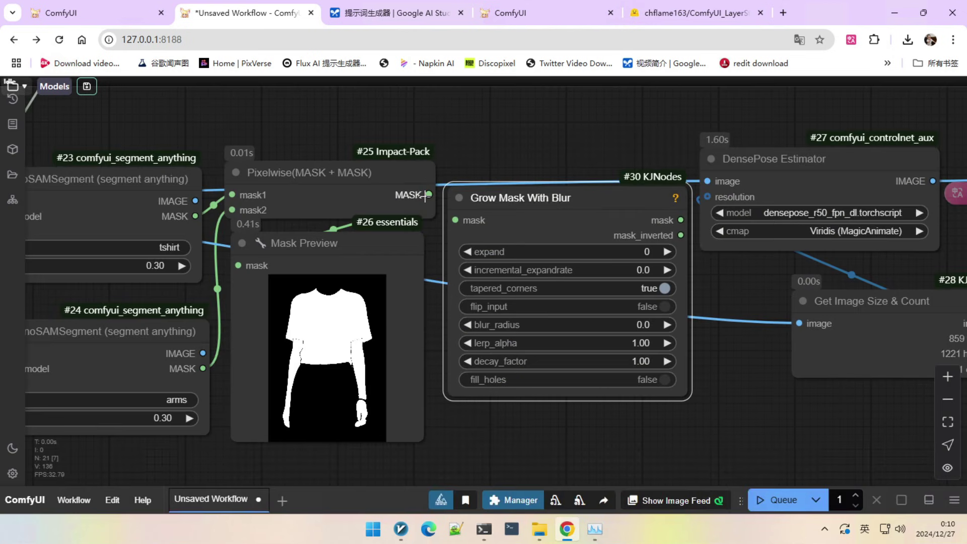
pyautogui.moveTo(429, 194); pyautogui.dragTo(454, 220)
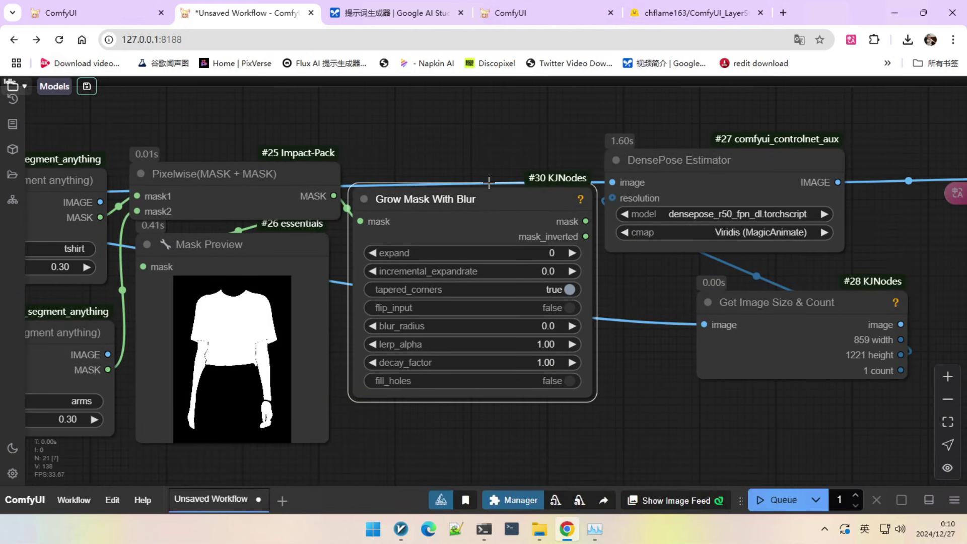
# Align the Grow Mask With Blur node with the Pixelwise node, set expand to 20 and enable fill_holes
pyautogui.moveTo(489, 182); pyautogui.dragTo(483, 159)
pyautogui.moveTo(548, 133); pyautogui.dragTo(479, 133)
pyautogui.click(475, 229)
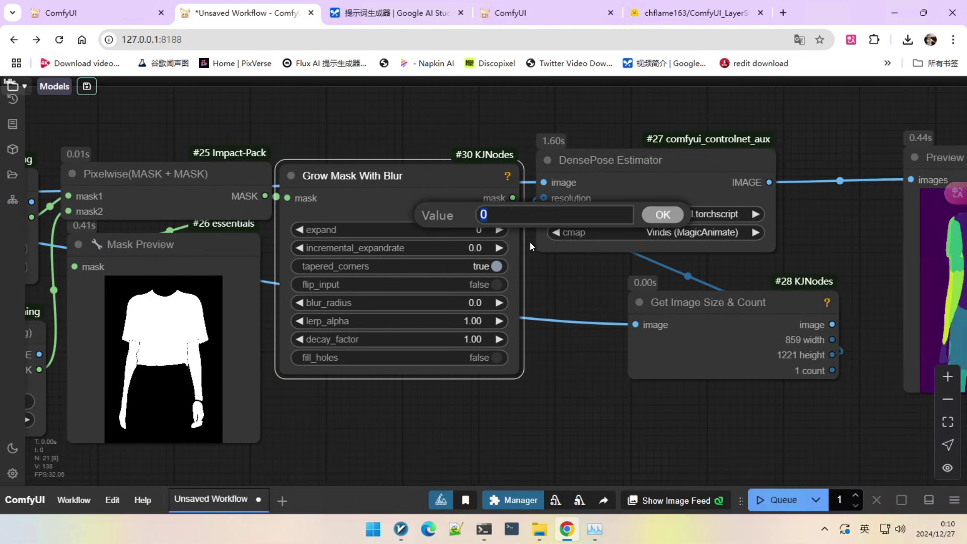
pyautogui.write('20')
pyautogui.press('Return')
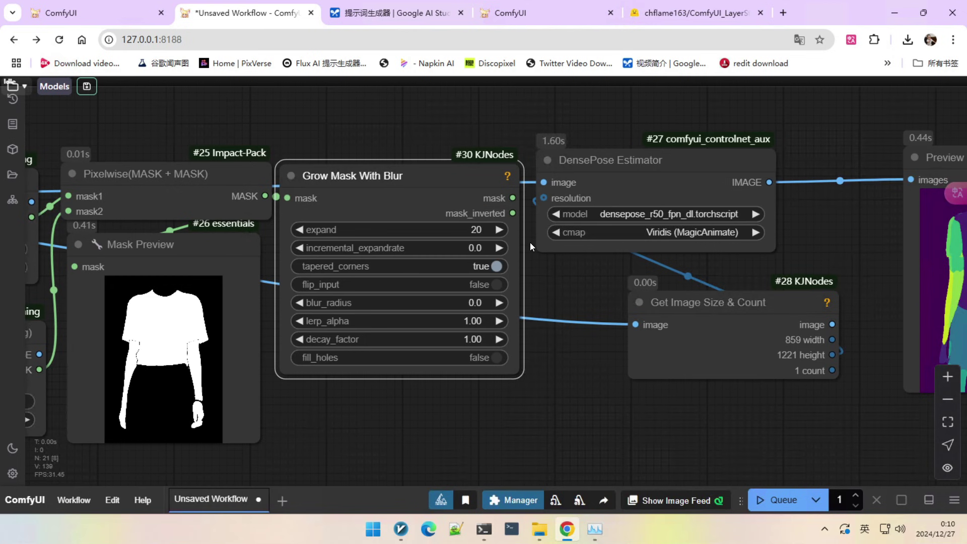
pyautogui.scroll(-1, 536, 259)
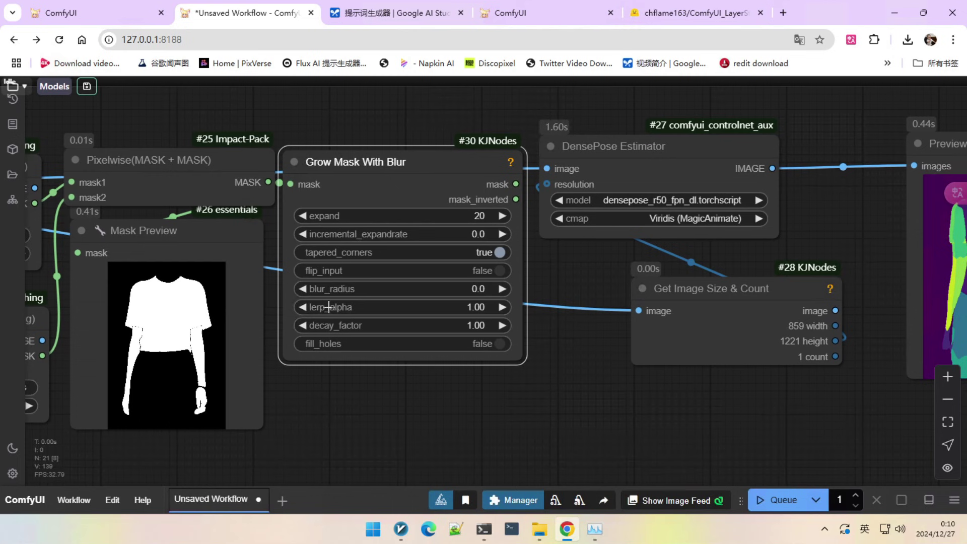
pyautogui.click(492, 347)
pyautogui.scroll(-3, 538, 351)
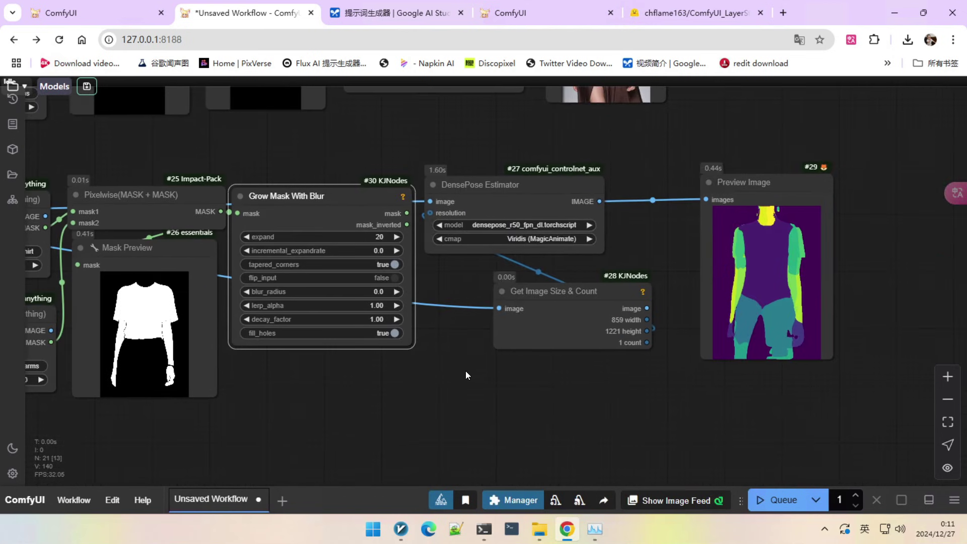
# Make room before the DensePose nodes for a duplicate Mask Preview, connect it to Grow Mask With Blur's mask output and queue the workflow
pyautogui.scroll(-3, 466, 370)
pyautogui.moveTo(695, 225); pyautogui.dragTo(660, 218)
pyautogui.moveTo(545, 311); pyautogui.dragTo(511, 310)
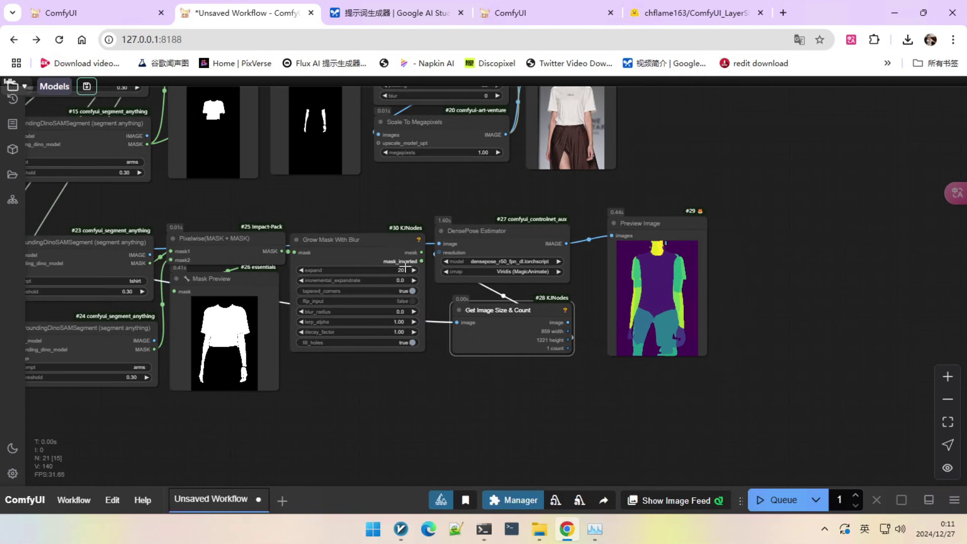
pyautogui.moveTo(224, 286)
pyautogui.mouseDown()
pyautogui.moveTo(549, 375)
pyautogui.moveTo(777, 238)
pyautogui.mouseUp()
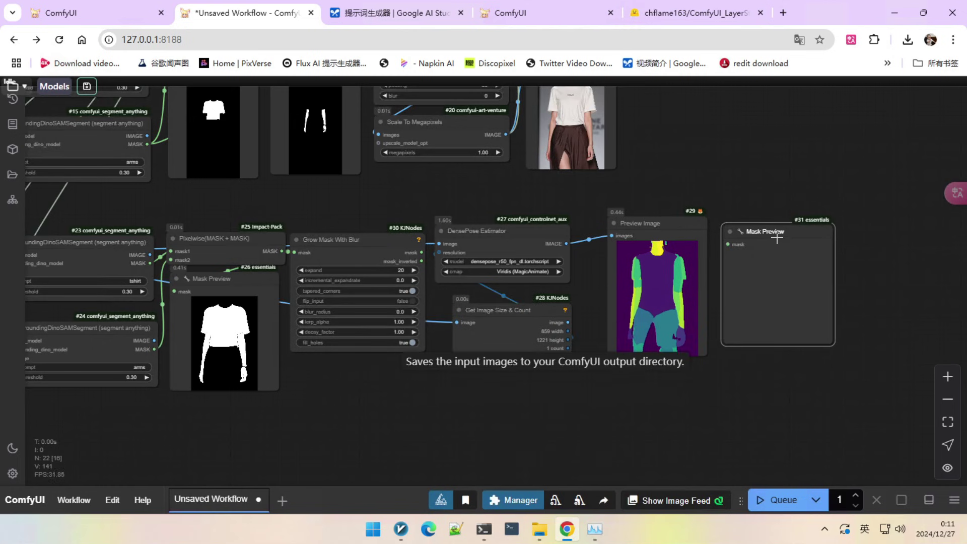
pyautogui.moveTo(467, 231); pyautogui.dragTo(645, 224)
pyautogui.moveTo(494, 316); pyautogui.dragTo(653, 317)
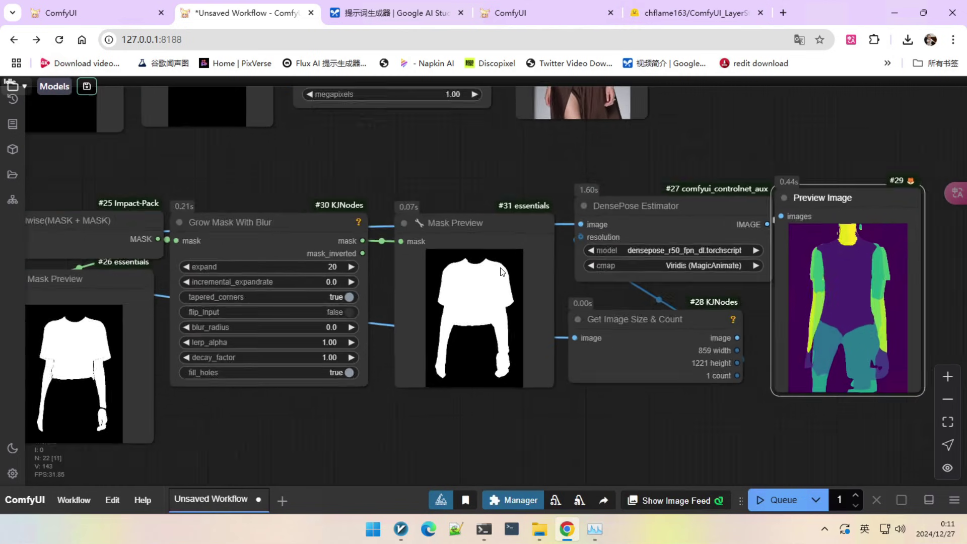
# Examine the grown mask preview for gaps between the T-shirt and arms, comparing it with the original combined mask
pyautogui.scroll(8, 499, 270)
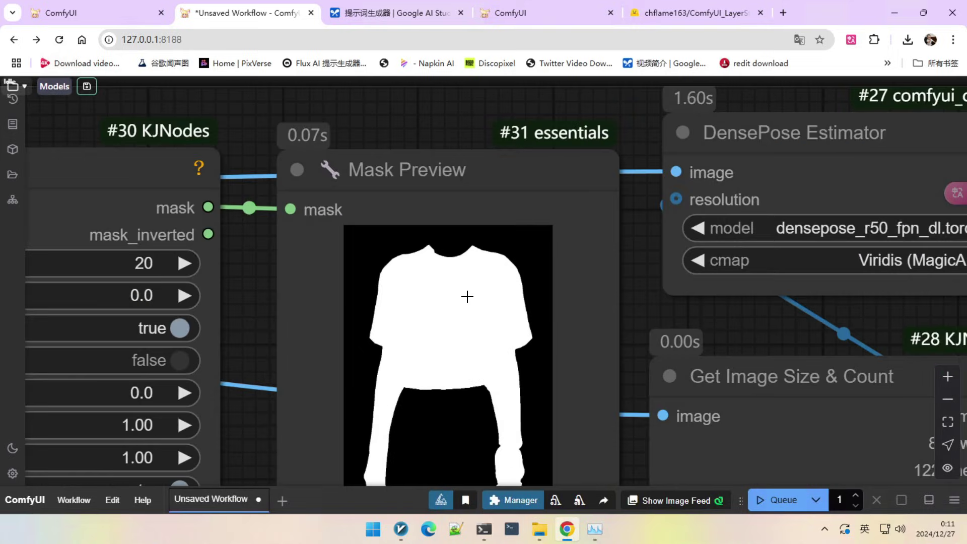
pyautogui.scroll(-5, 467, 296)
pyautogui.scroll(2, 444, 334)
pyautogui.scroll(-4, 447, 328)
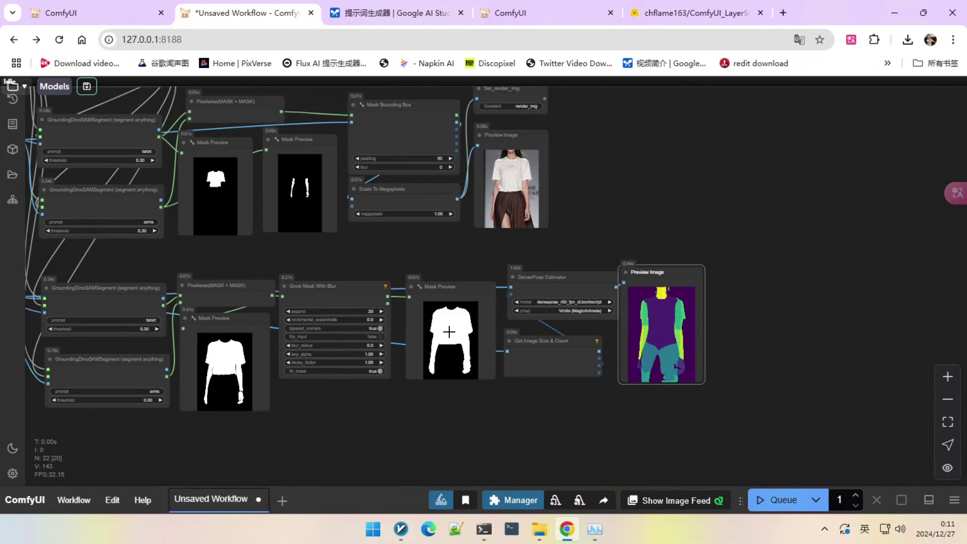
pyautogui.scroll(2, 447, 350)
pyautogui.scroll(-3, 608, 409)
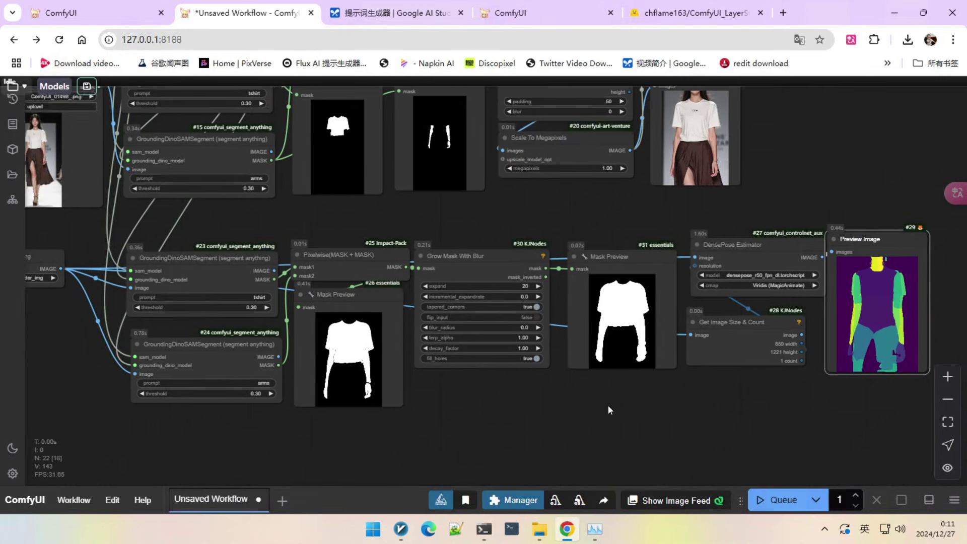
pyautogui.scroll(2, 536, 394)
pyautogui.scroll(-1, 582, 367)
# Enclose all the workflow's nodes in one group and enlarge the group frame beyond the DensePose preview
pyautogui.moveTo(507, 236); pyautogui.dragTo(632, 165)
pyautogui.scroll(-3, 558, 401)
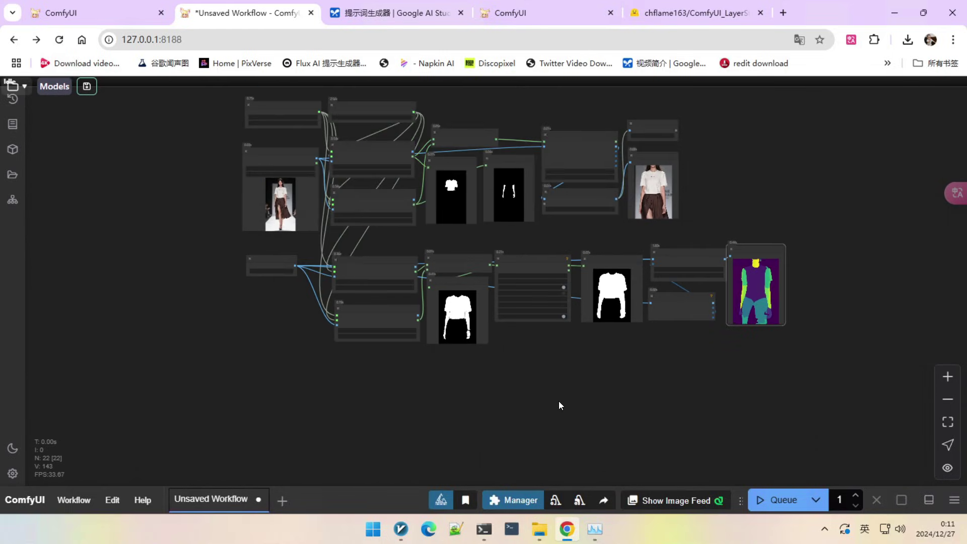
pyautogui.moveTo(610, 404)
pyautogui.mouseDown()
pyautogui.moveTo(554, 358)
pyautogui.moveTo(587, 417)
pyautogui.mouseUp()
pyautogui.scroll(-1, 579, 375)
pyautogui.moveTo(180, 109)
pyautogui.mouseDown()
pyautogui.moveTo(841, 425)
pyautogui.moveTo(756, 333)
pyautogui.mouseUp()
pyautogui.hotkey('ctrl', 'g')
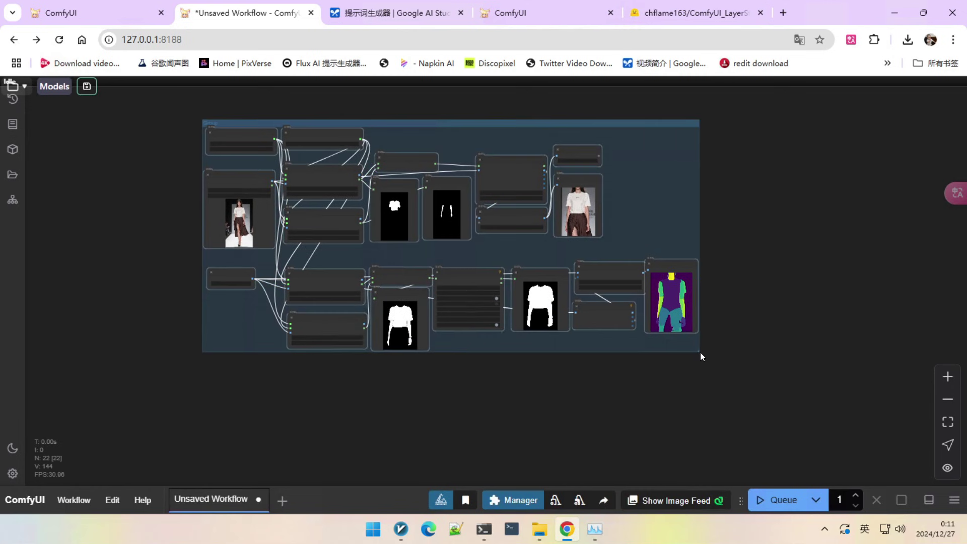
pyautogui.click(698, 352)
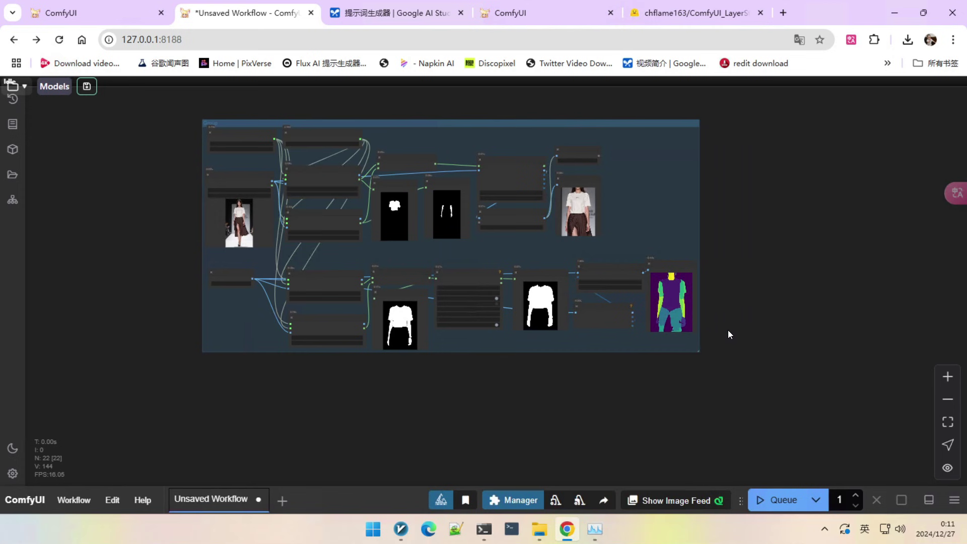
pyautogui.scroll(3, 727, 331)
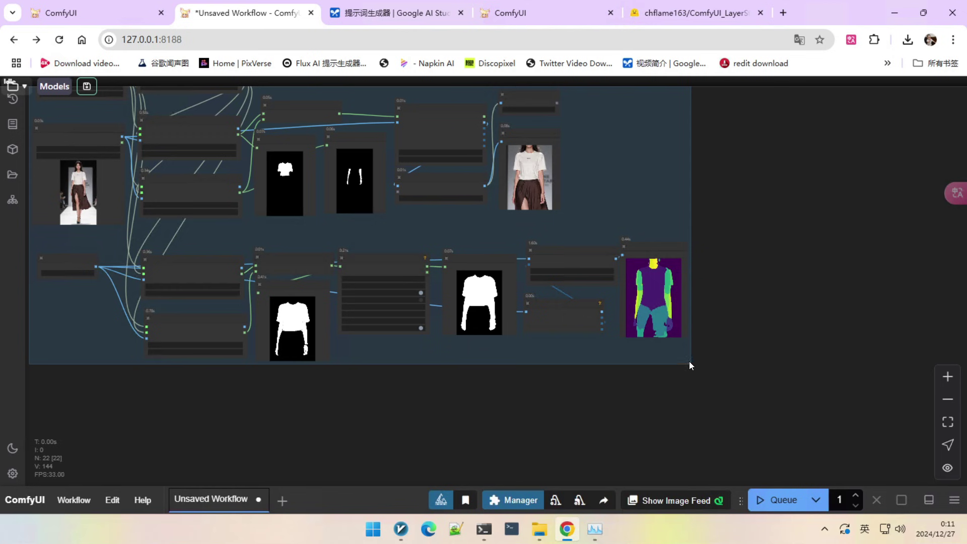
pyautogui.moveTo(687, 363); pyautogui.dragTo(805, 418)
# Search the nodes for leffa and add a CXH_Leffa_Viton_Run node below the group
pyautogui.rightClick(394, 314)
pyautogui.click(339, 308)
pyautogui.doubleClick(373, 325)
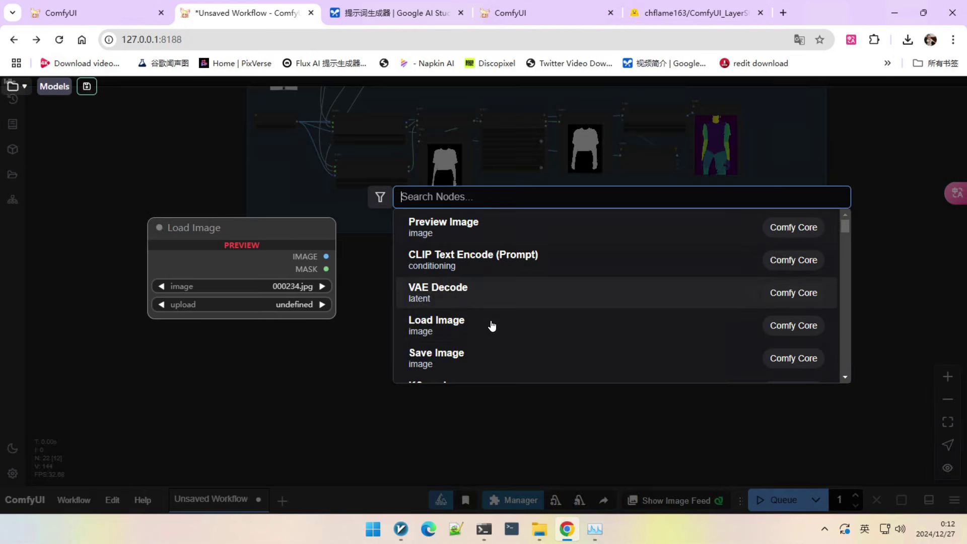
pyautogui.write('lefa')
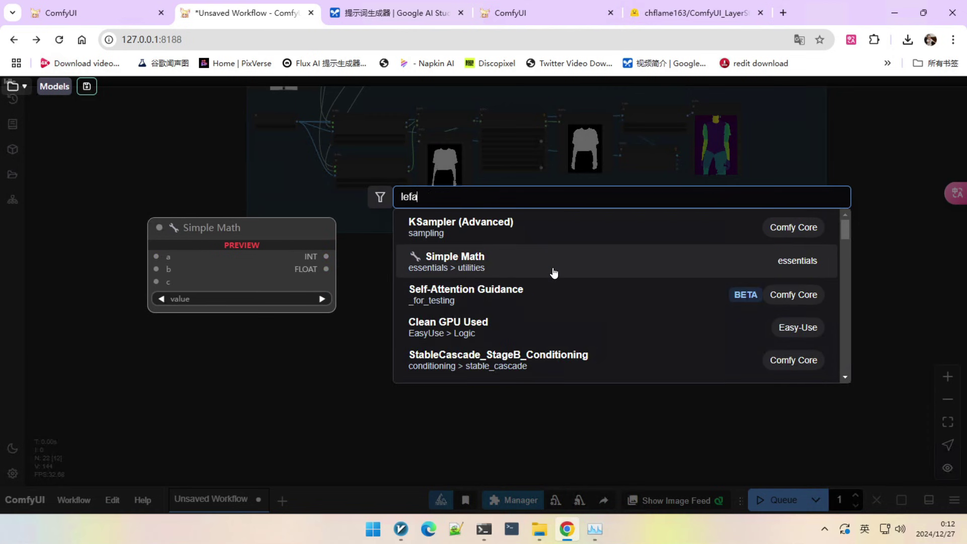
pyautogui.press('BackSpace')
pyautogui.write('fa')
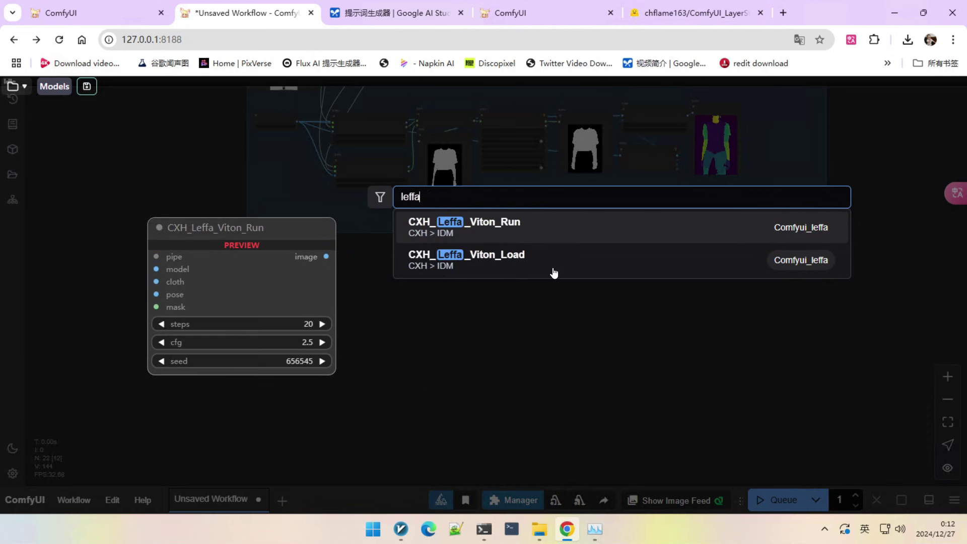
pyautogui.hotkey('ctrl', 'a')
pyautogui.press('BackSpace')
pyautogui.press('Escape')
# Add a CXH_Leffa_Viton_Load node before CXH_Leffa_Viton_Run and connect their pipe sockets
pyautogui.doubleClick(504, 258)
pyautogui.write('leffa')
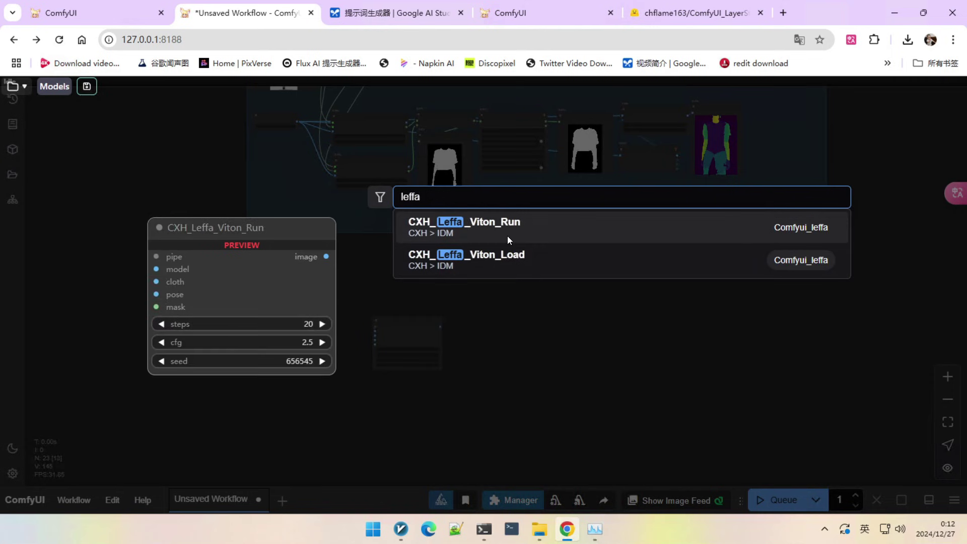
pyautogui.click(506, 235)
pyautogui.scroll(2, 524, 322)
pyautogui.moveTo(537, 277); pyautogui.dragTo(368, 278)
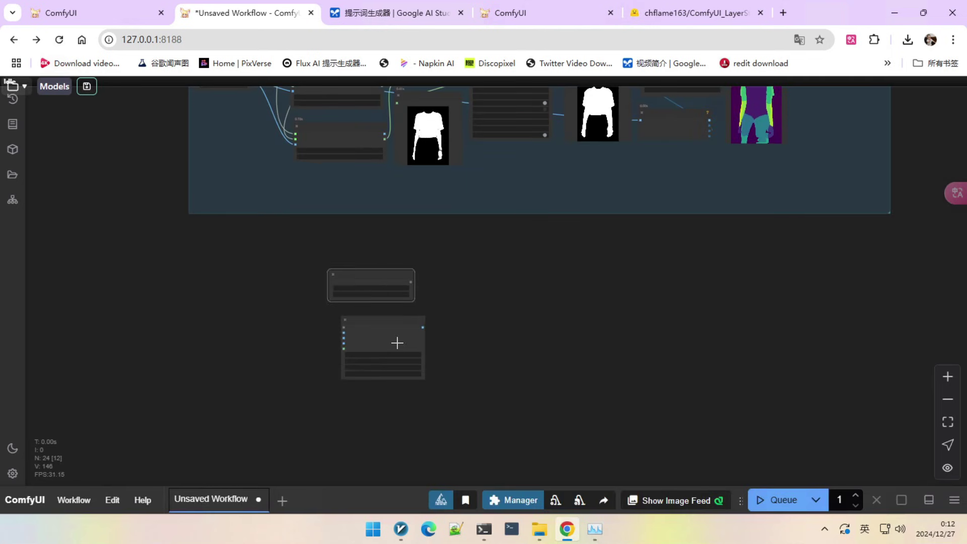
pyautogui.moveTo(395, 341); pyautogui.dragTo(637, 294)
pyautogui.moveTo(445, 265); pyautogui.dragTo(776, 338)
pyautogui.scroll(5, 499, 270)
pyautogui.scroll(-3, 776, 338)
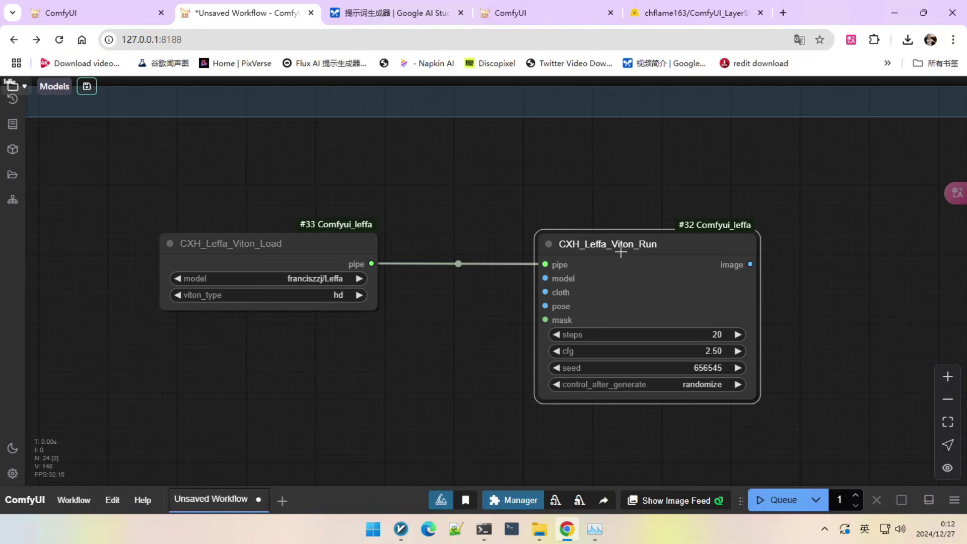
# Move the CXH_Leffa_Viton_Run node closer to the CXH_Leffa_Viton_Load node
pyautogui.moveTo(621, 252); pyautogui.dragTo(585, 260)
pyautogui.scroll(-2, 638, 246)
pyautogui.moveTo(638, 246); pyautogui.dragTo(642, 236)
pyautogui.scroll(-2, 556, 287)
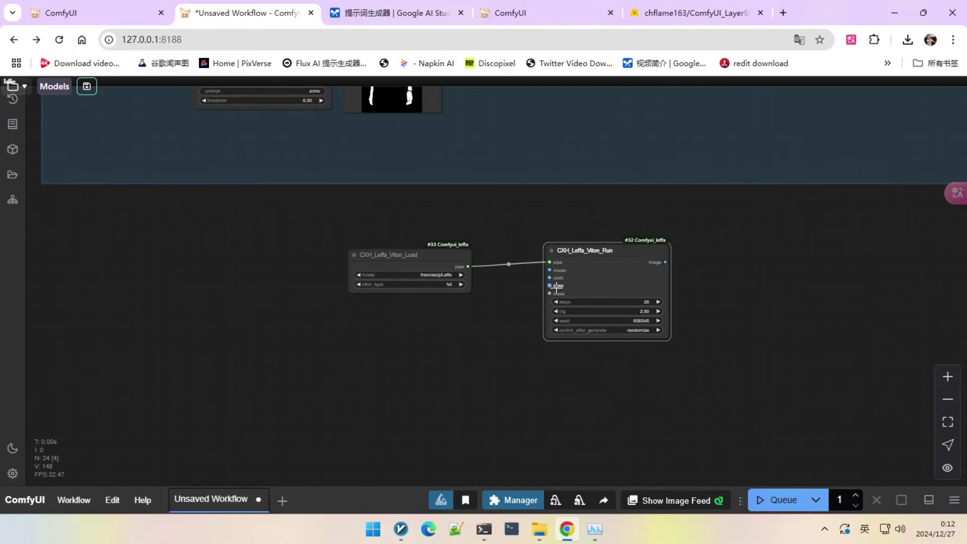
pyautogui.moveTo(580, 259); pyautogui.dragTo(577, 267)
pyautogui.scroll(-2, 577, 266)
# Connect a copy of Get_render_img to CXH_Leffa_Viton_Run's model input and a Load Image node with 000234.jpg to its cloth input
pyautogui.moveTo(620, 238); pyautogui.dragTo(489, 506)
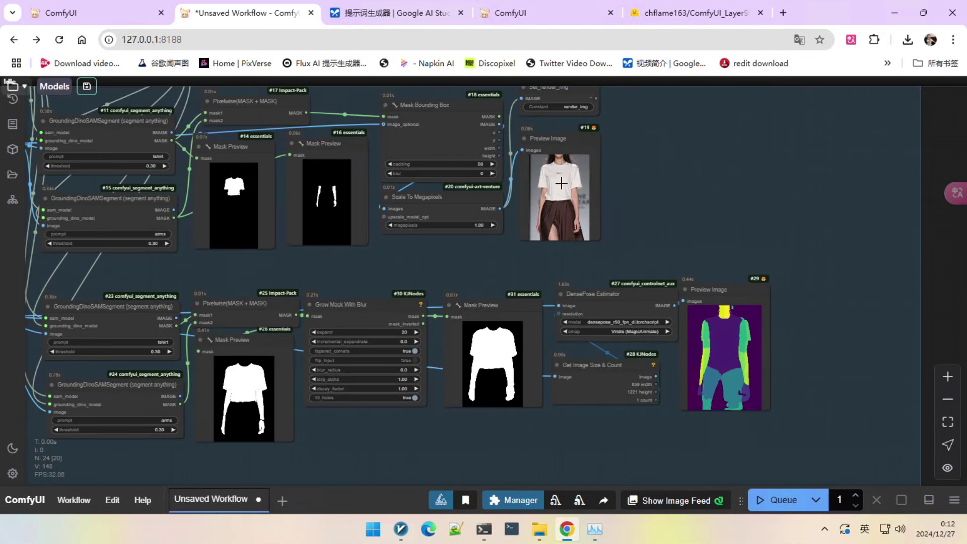
pyautogui.scroll(1, 591, 174)
pyautogui.scroll(4, 579, 156)
pyautogui.moveTo(642, 244); pyautogui.dragTo(695, 123)
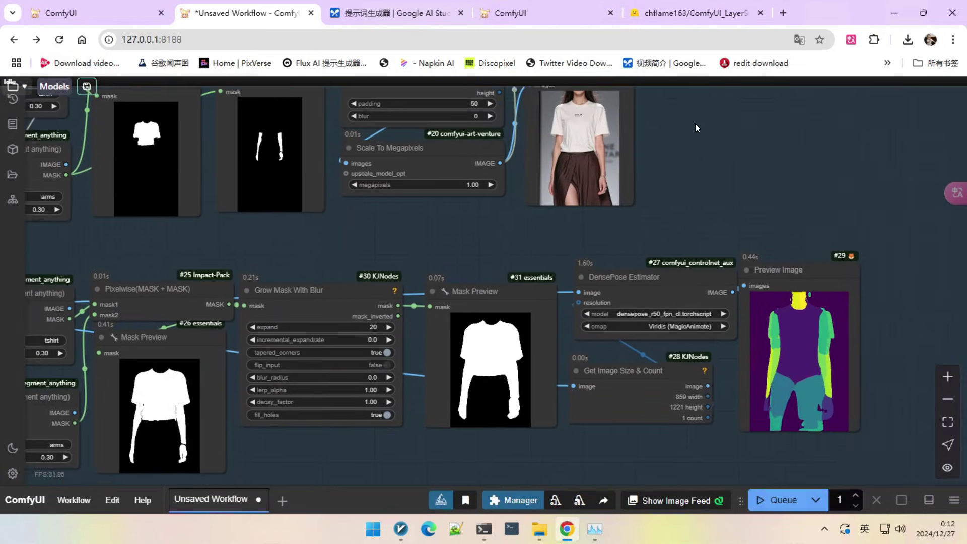
pyautogui.scroll(-3, 696, 124)
pyautogui.click(74, 231)
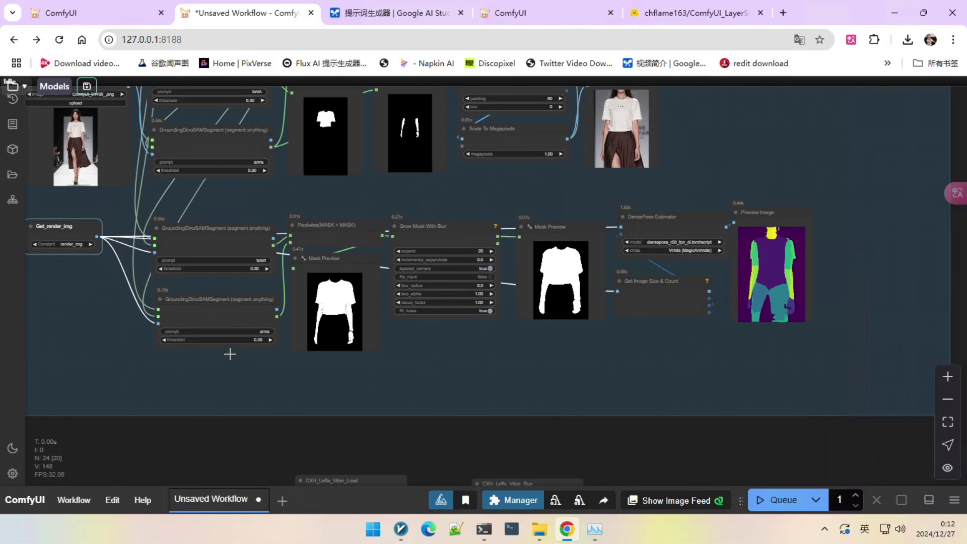
pyautogui.hotkey('ctrl', 'v')
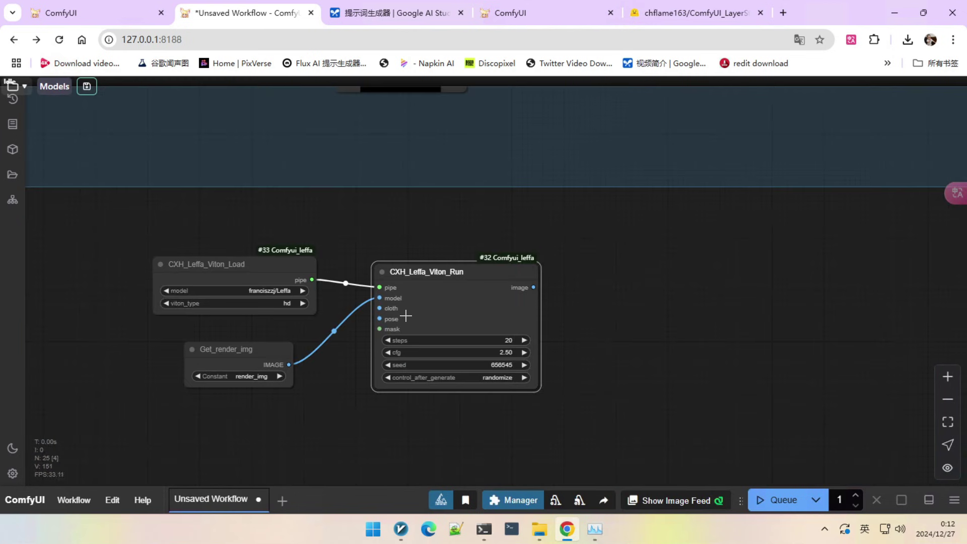
pyautogui.scroll(-2, 403, 315)
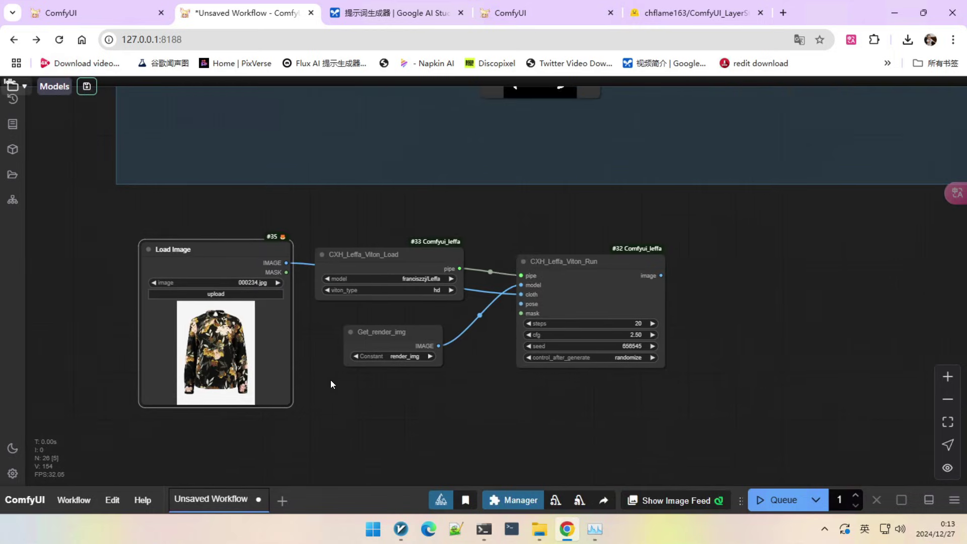
# Load 01449_00.jpg as the garment in the Load Image node
pyautogui.click(230, 295)
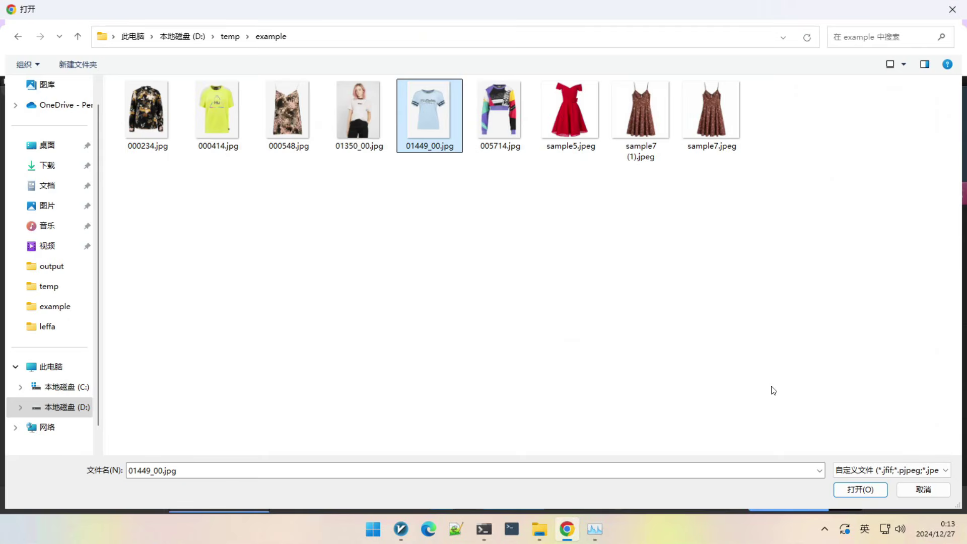
pyautogui.click(860, 490)
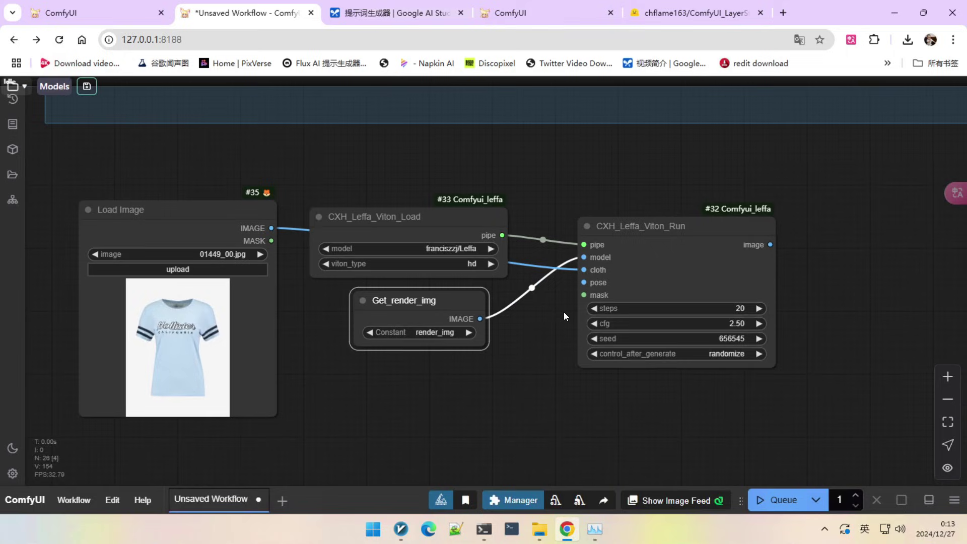
# Add a SetNode below the DensePose preview, feed it the DensePose Estimator's image output and name its constant pose_img
pyautogui.scroll(-2, 571, 311)
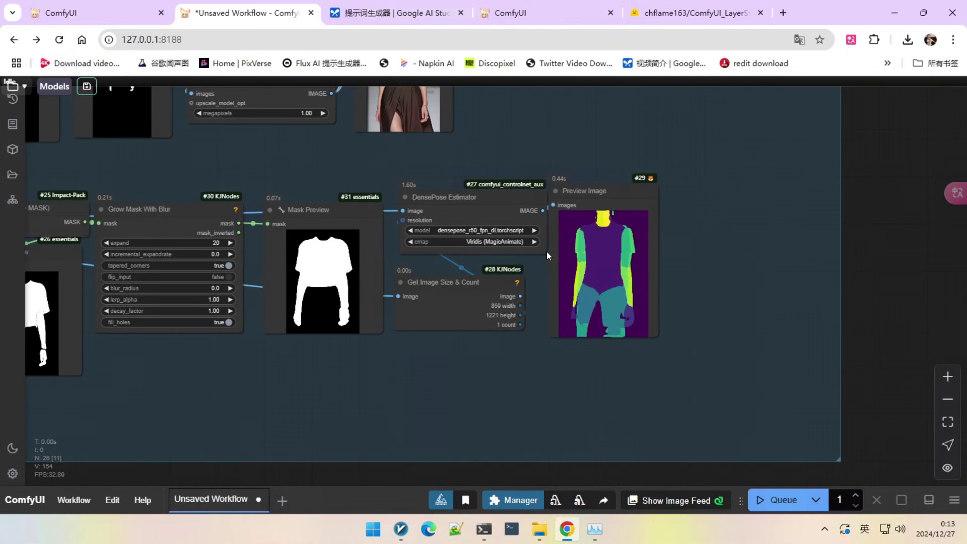
pyautogui.scroll(2, 546, 226)
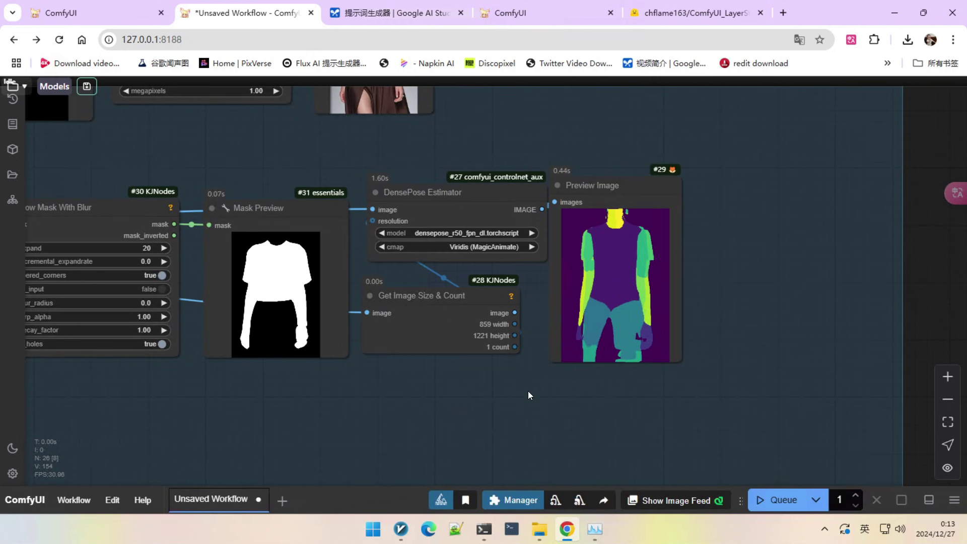
pyautogui.doubleClick(554, 400)
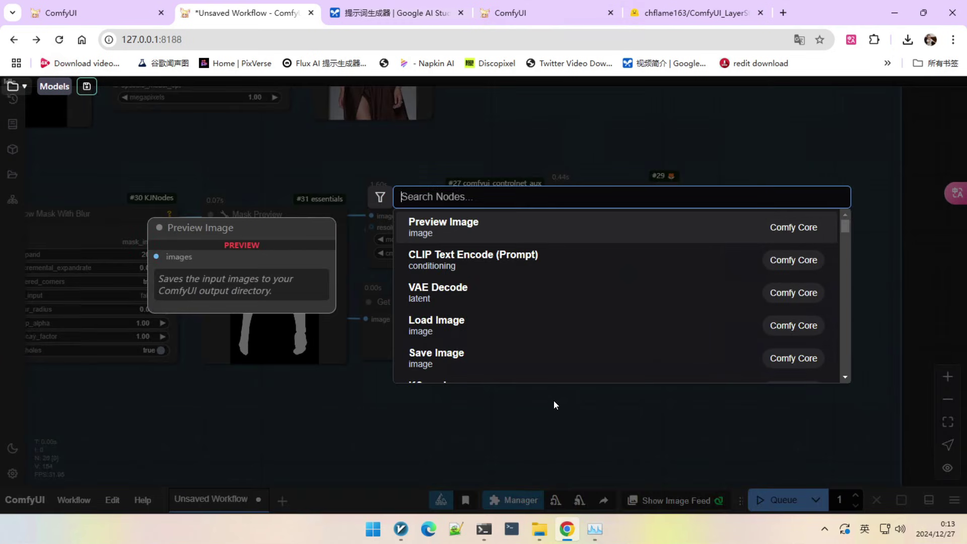
pyautogui.write('setnode')
pyautogui.press('Return')
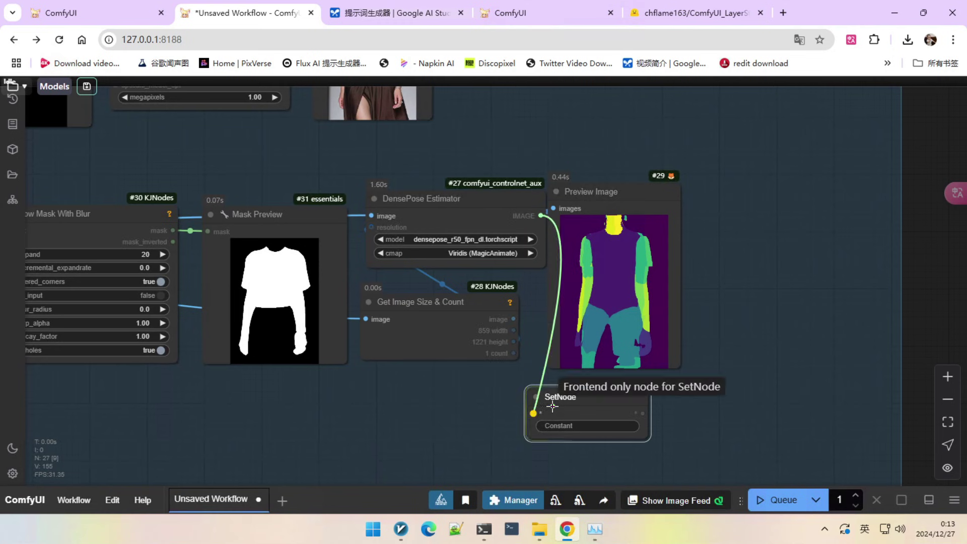
pyautogui.click(584, 426)
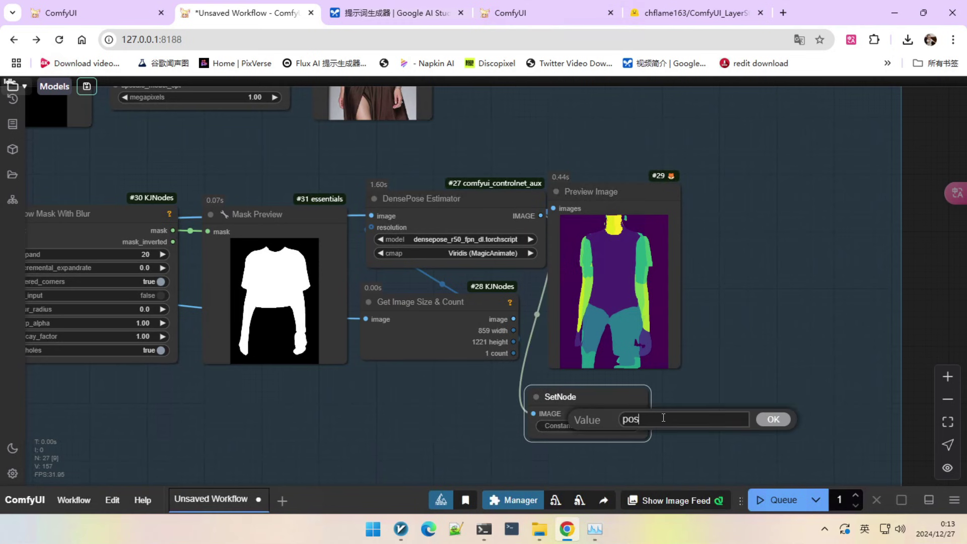
pyautogui.write('pose_img')
pyautogui.press('Return')
# Place a Get_pose_img node below Get_render_img and connect it to CXH_Leffa_Viton_Run's pose input
pyautogui.scroll(-5, 661, 374)
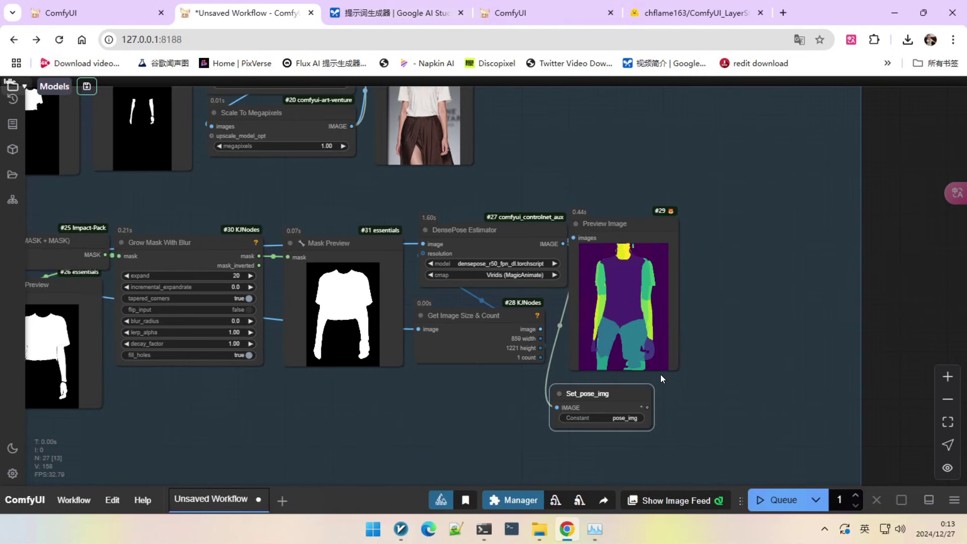
pyautogui.moveTo(878, 296); pyautogui.dragTo(954, 78)
pyautogui.scroll(1, 427, 398)
pyautogui.moveTo(402, 371); pyautogui.dragTo(431, 496)
pyautogui.scroll(1, 478, 140)
pyautogui.scroll(3, 478, 140)
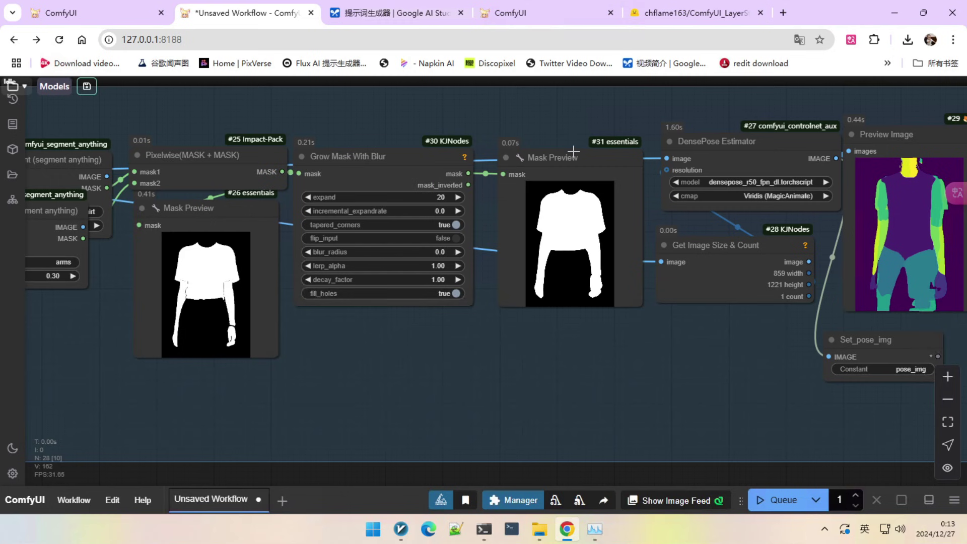
# Store the grown mask in a Set_clothe_mask node and feed it through Get_clothe_mask into CXH_Leffa_Viton_Run's mask input
pyautogui.moveTo(574, 152); pyautogui.dragTo(573, 150)
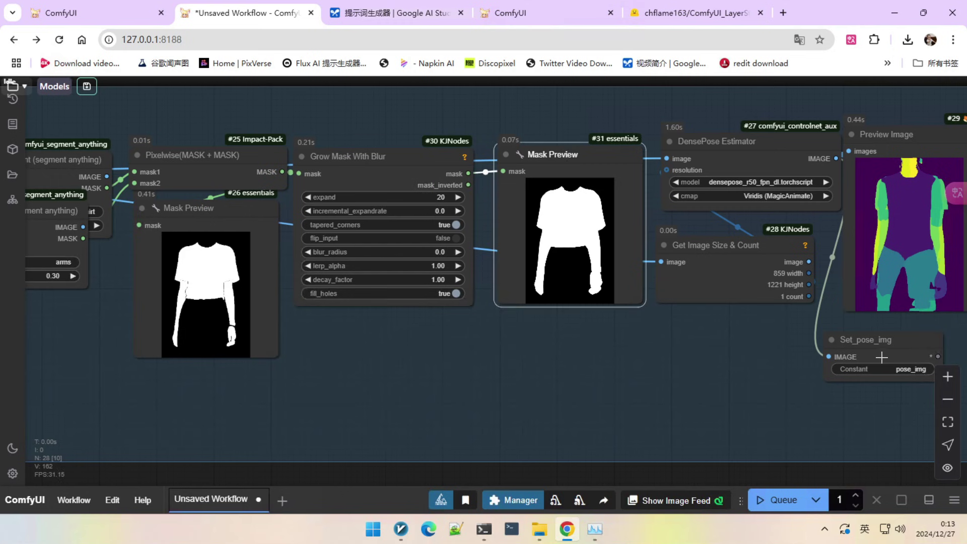
pyautogui.moveTo(881, 357); pyautogui.dragTo(664, 380)
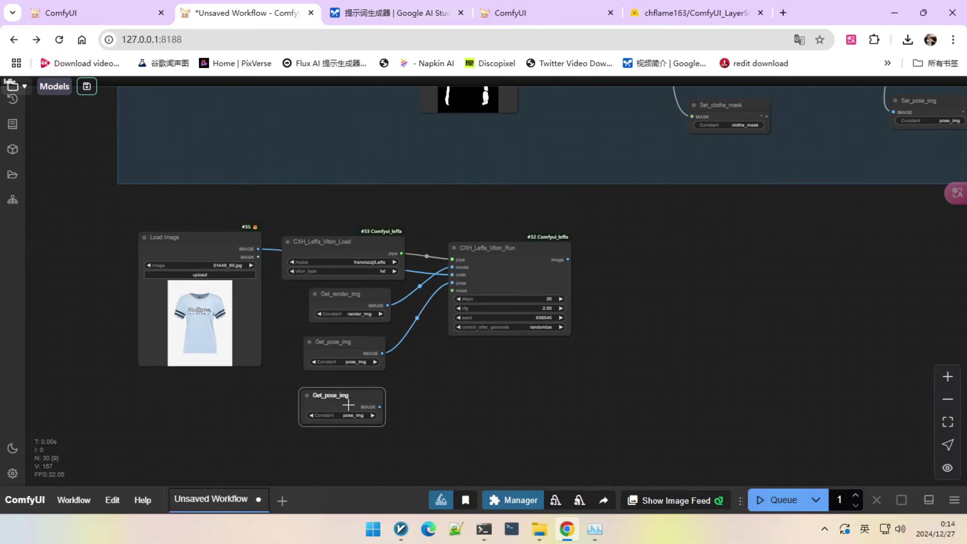
pyautogui.moveTo(365, 425); pyautogui.dragTo(363, 420)
pyautogui.click(361, 415)
pyautogui.click(380, 417)
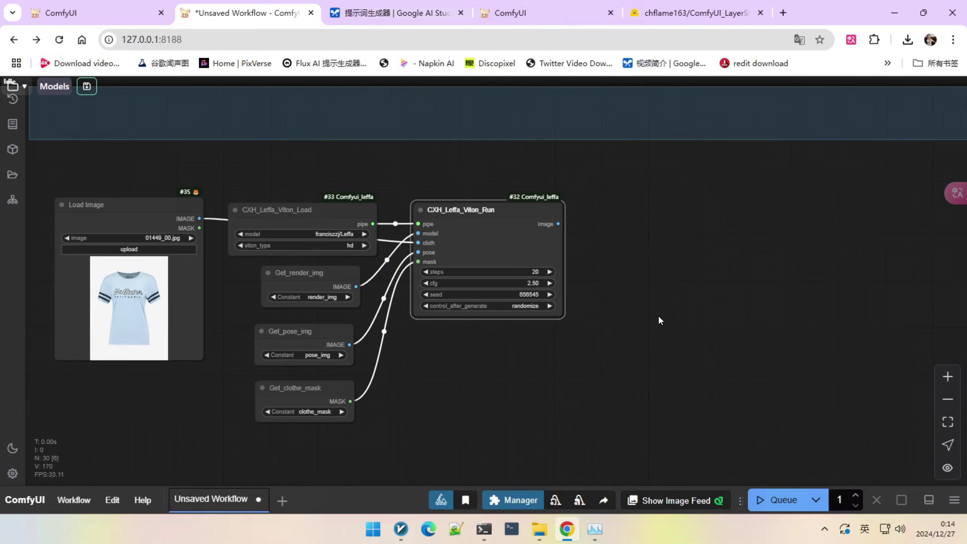
# Attach a Preview Image node to CXH_Leffa_Viton_Run's image output and place it beside that node
pyautogui.moveTo(559, 223); pyautogui.dragTo(613, 219)
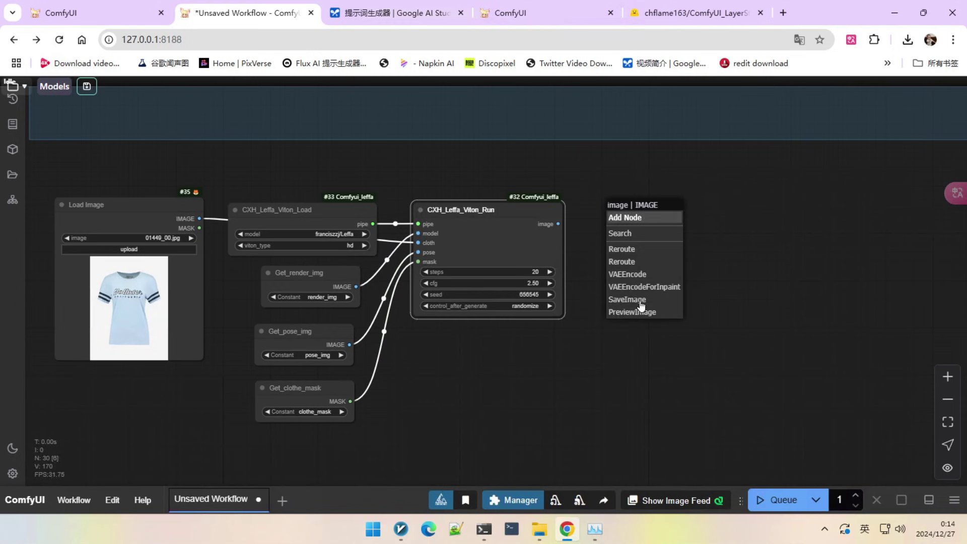
pyautogui.click(638, 309)
pyautogui.click(653, 227)
pyautogui.scroll(2, 628, 304)
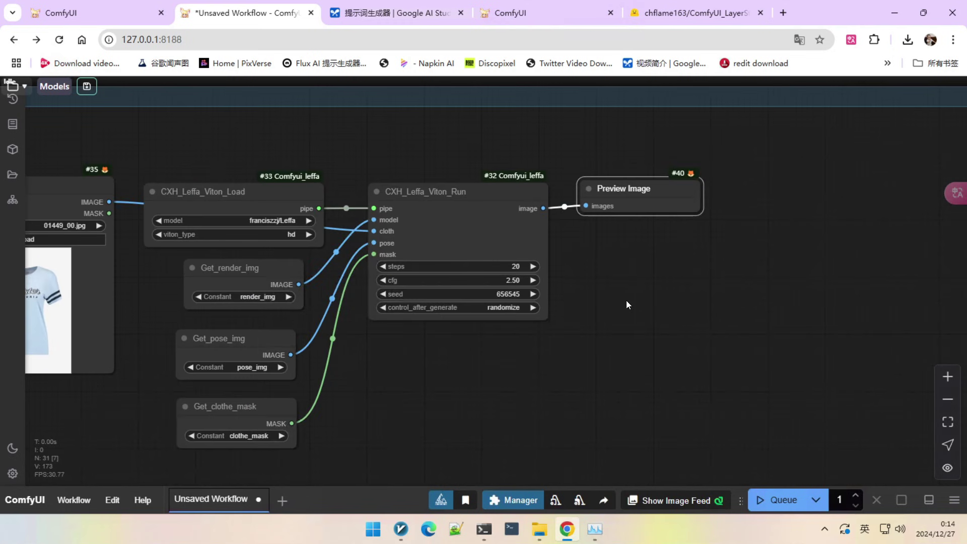
# Set CXH_Leffa_Viton_Run's control_after_generate to fixed and queue the workflow
pyautogui.click(507, 311)
pyautogui.click(519, 308)
pyautogui.scroll(-4, 599, 322)
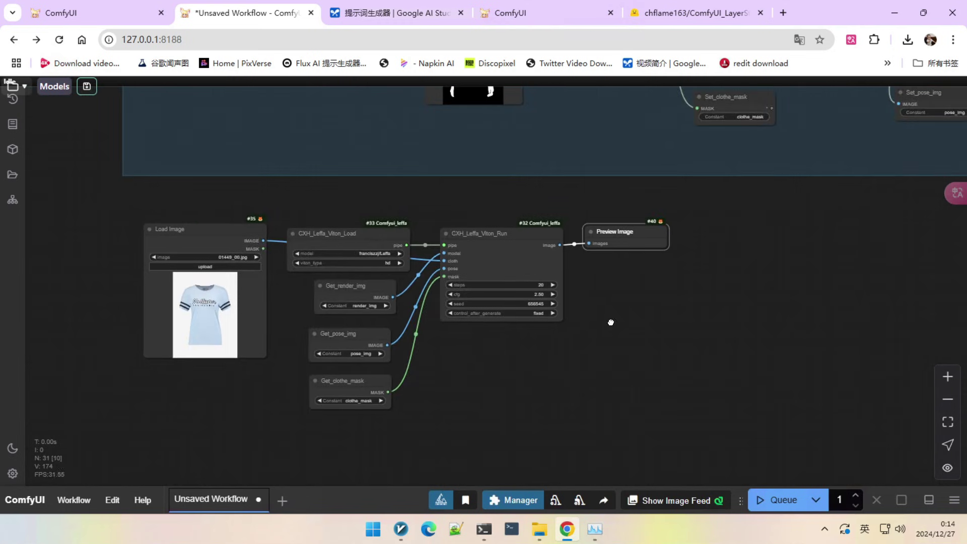
pyautogui.scroll(1, 387, 266)
pyautogui.click(750, 499)
pyautogui.scroll(-5, 647, 330)
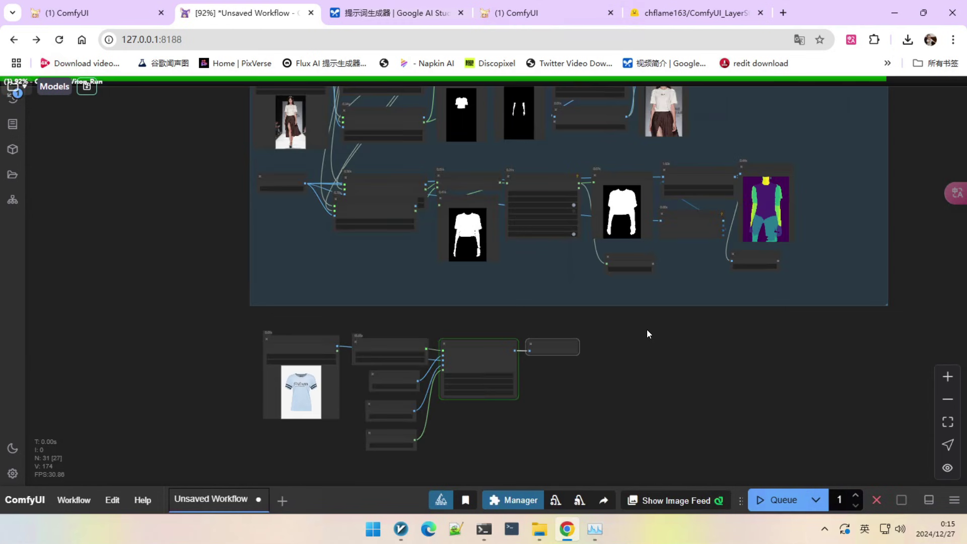
# Examine the generated try-on image up close and compare it with the garment photo and the grown clothing mask
pyautogui.scroll(6, 572, 368)
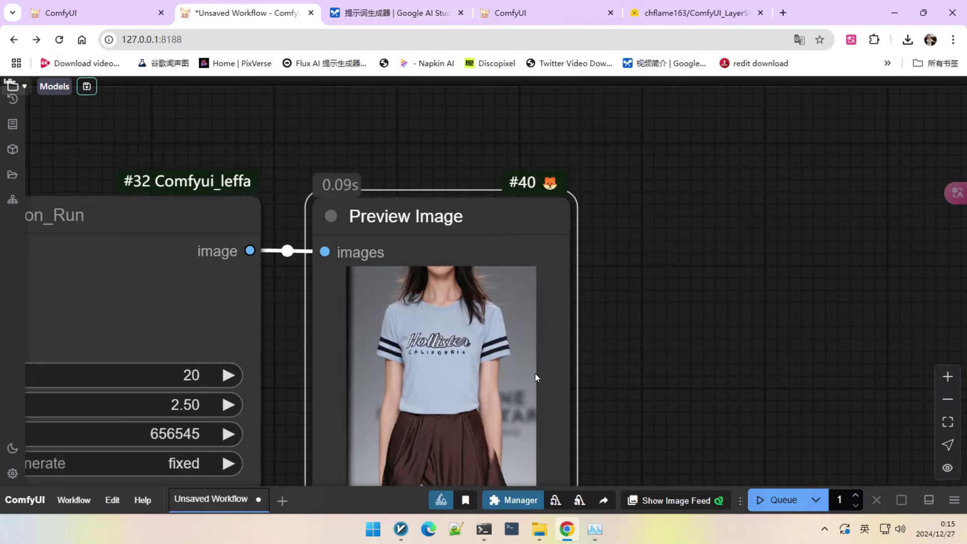
pyautogui.scroll(-5, 437, 358)
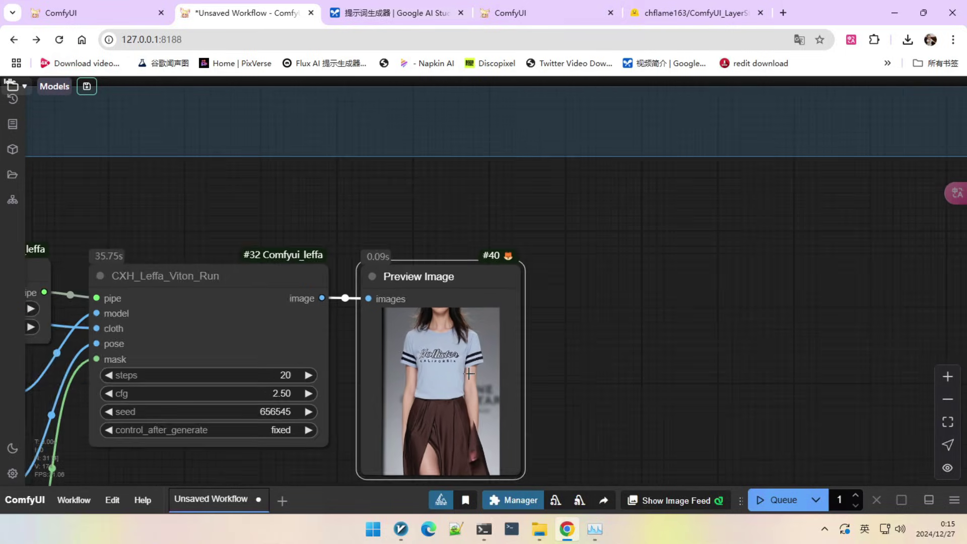
pyautogui.moveTo(572, 392); pyautogui.dragTo(594, 352)
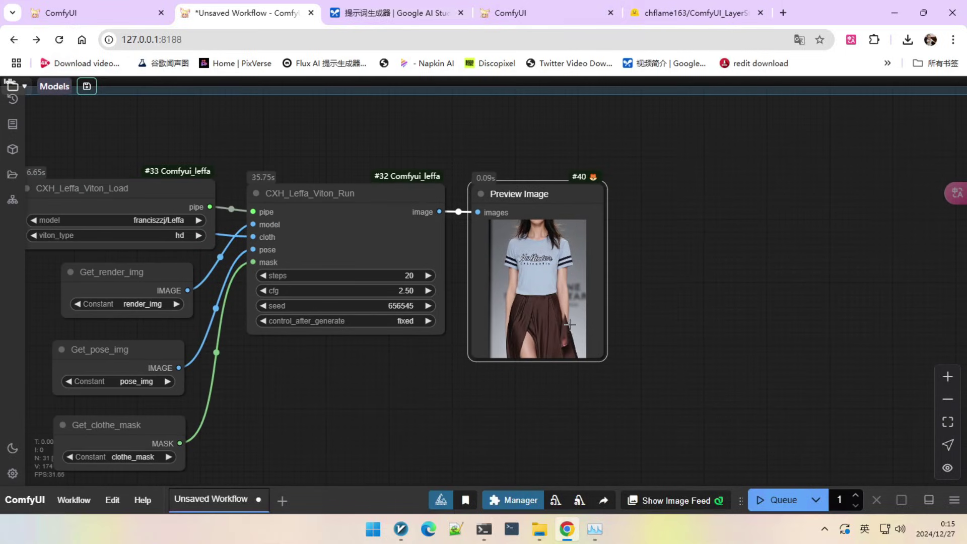
pyautogui.scroll(-2, 574, 330)
pyautogui.scroll(1, 579, 327)
pyautogui.scroll(-3, 581, 328)
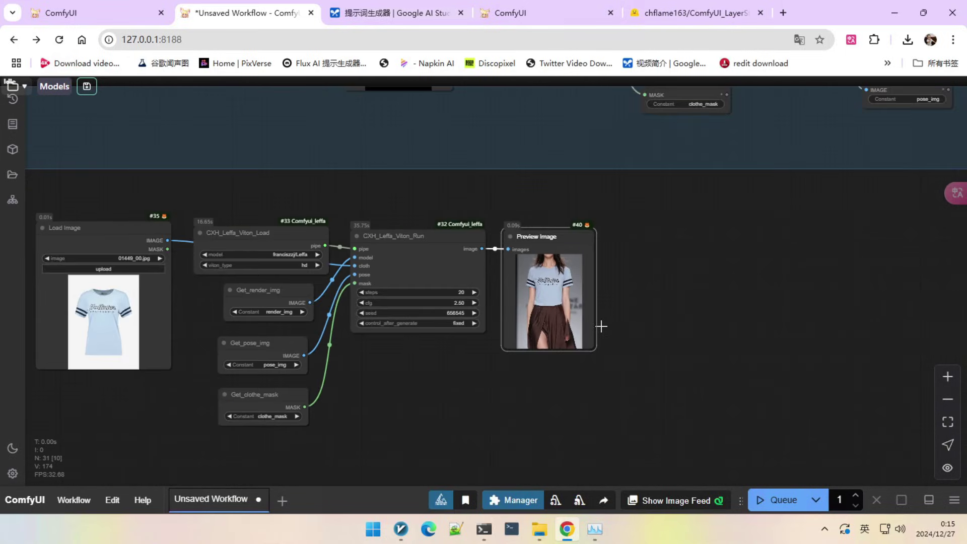
pyautogui.moveTo(634, 325); pyautogui.dragTo(656, 407)
pyautogui.moveTo(680, 323); pyautogui.dragTo(778, 386)
pyautogui.scroll(2, 806, 176)
pyautogui.scroll(-4, 807, 176)
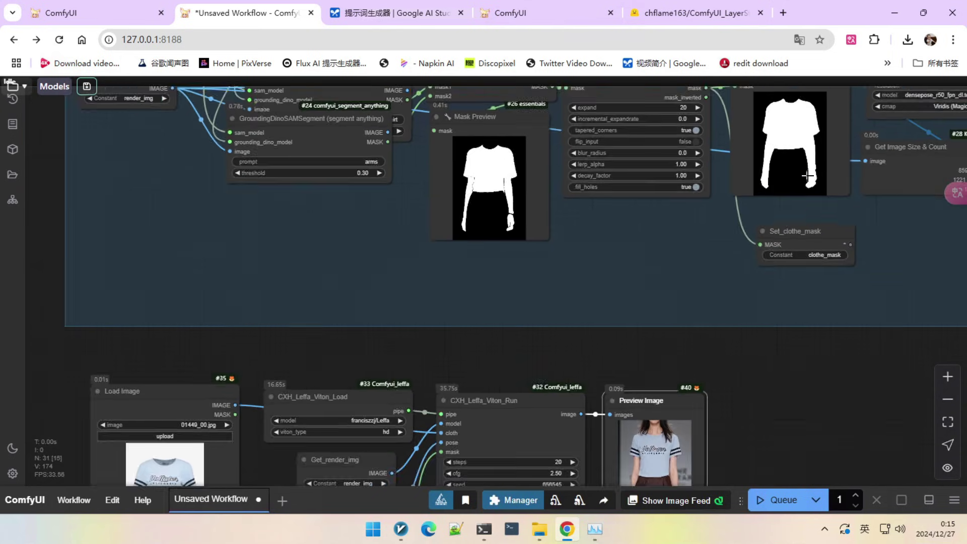
pyautogui.scroll(-2, 634, 346)
pyautogui.scroll(3, 632, 342)
pyautogui.scroll(5, 631, 340)
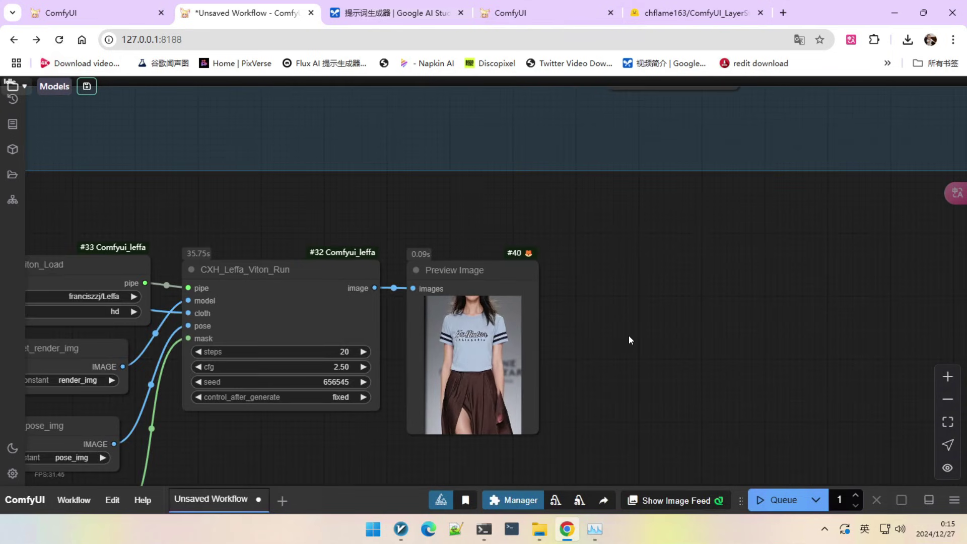
pyautogui.scroll(-2, 596, 359)
pyautogui.scroll(-3, 596, 359)
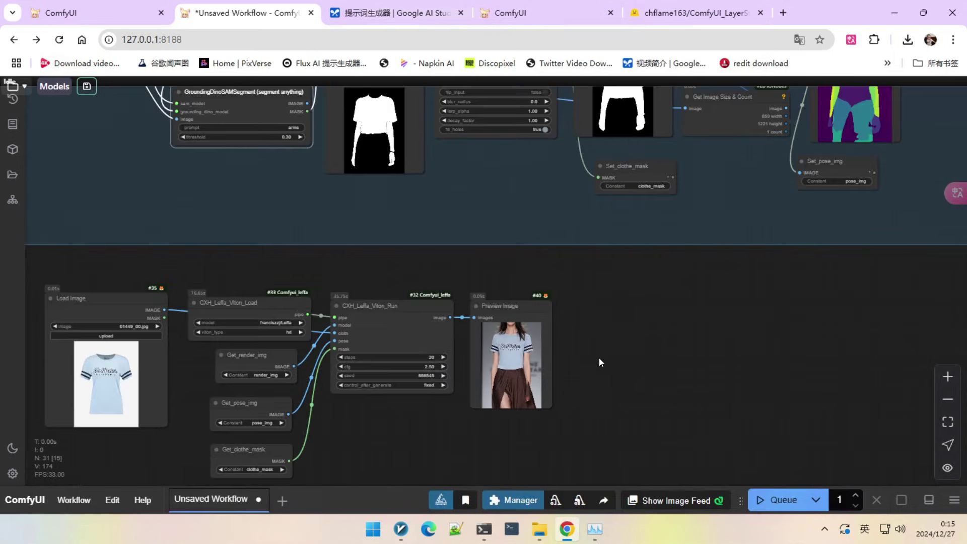
pyautogui.moveTo(599, 358); pyautogui.dragTo(643, 357)
pyautogui.scroll(10, 606, 356)
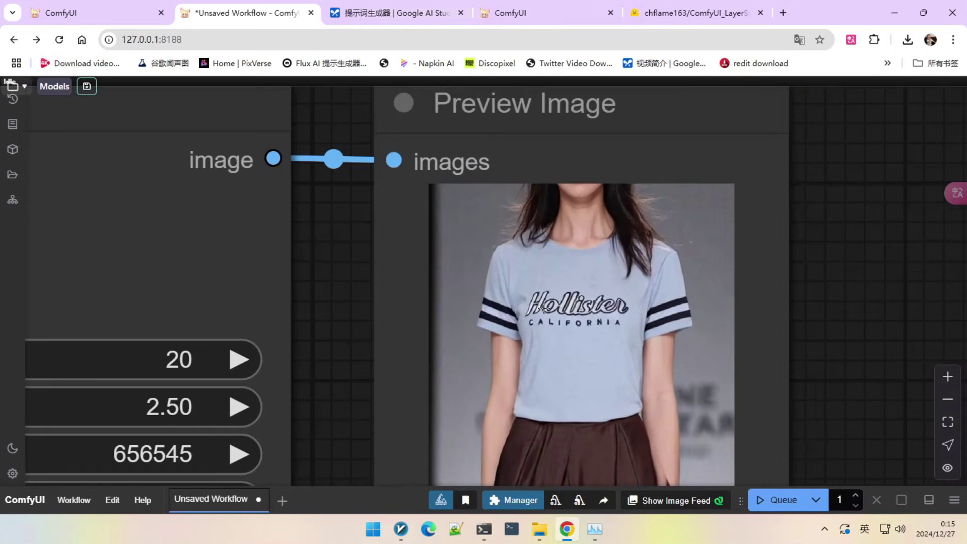
pyautogui.scroll(-8, 605, 297)
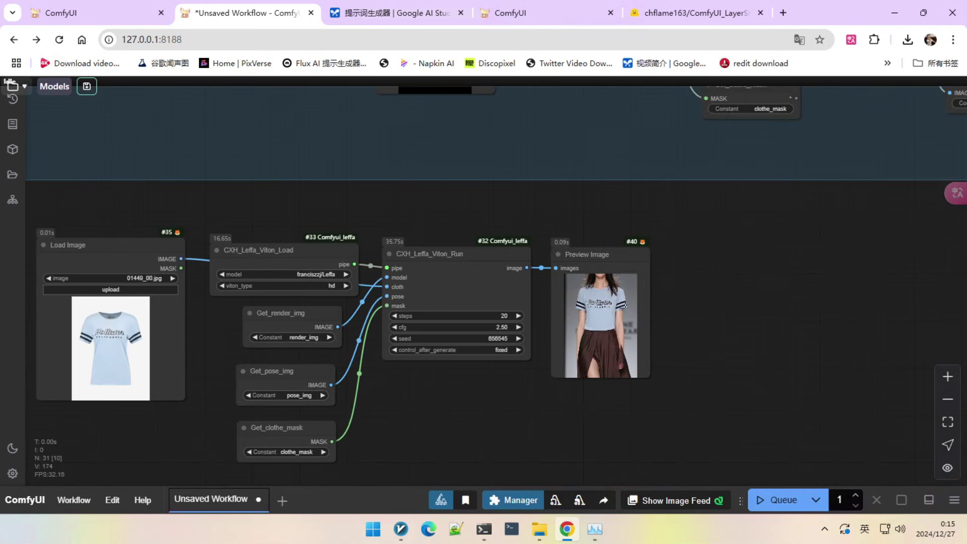
pyautogui.scroll(4, 645, 318)
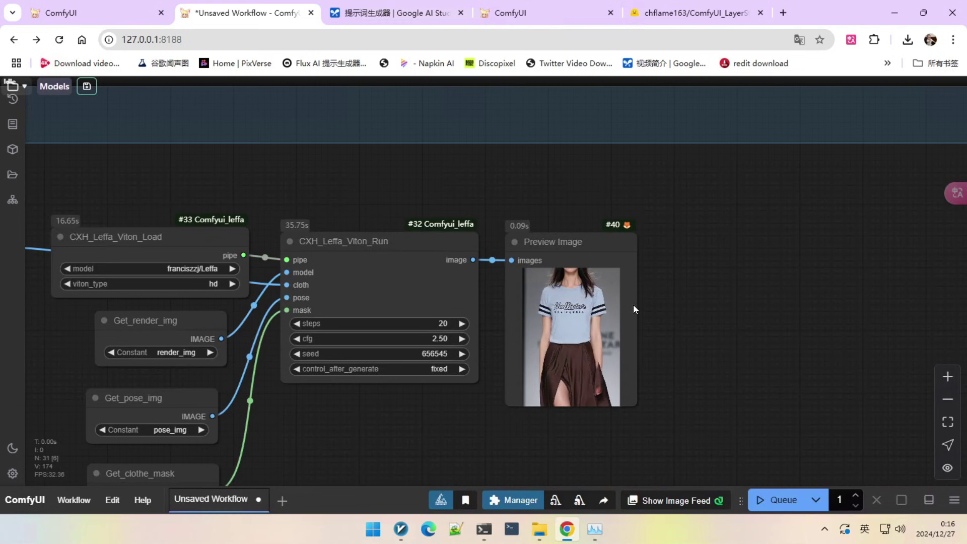
pyautogui.scroll(-3, 616, 305)
pyautogui.moveTo(807, 249); pyautogui.dragTo(797, 377)
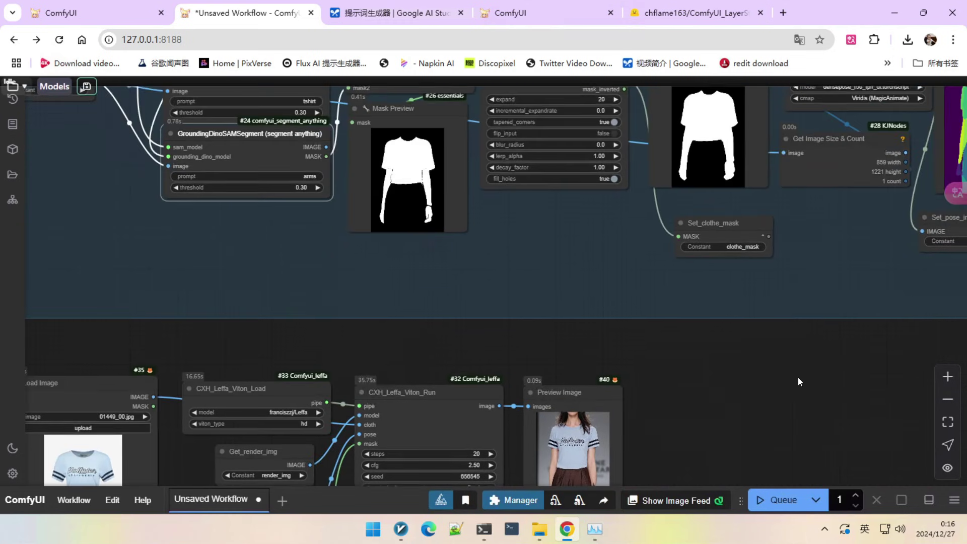
pyautogui.scroll(-7, 795, 376)
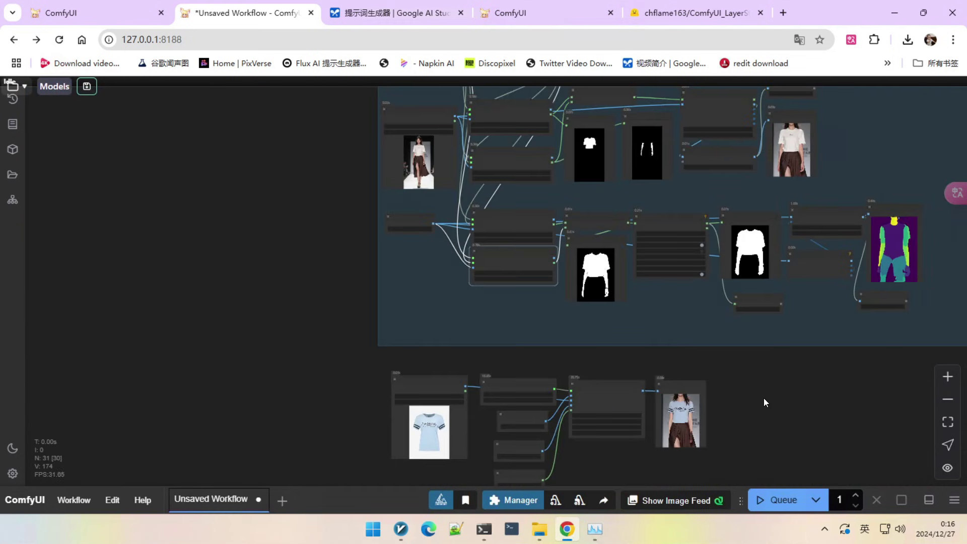
pyautogui.moveTo(743, 432); pyautogui.dragTo(634, 375)
pyautogui.scroll(3, 634, 375)
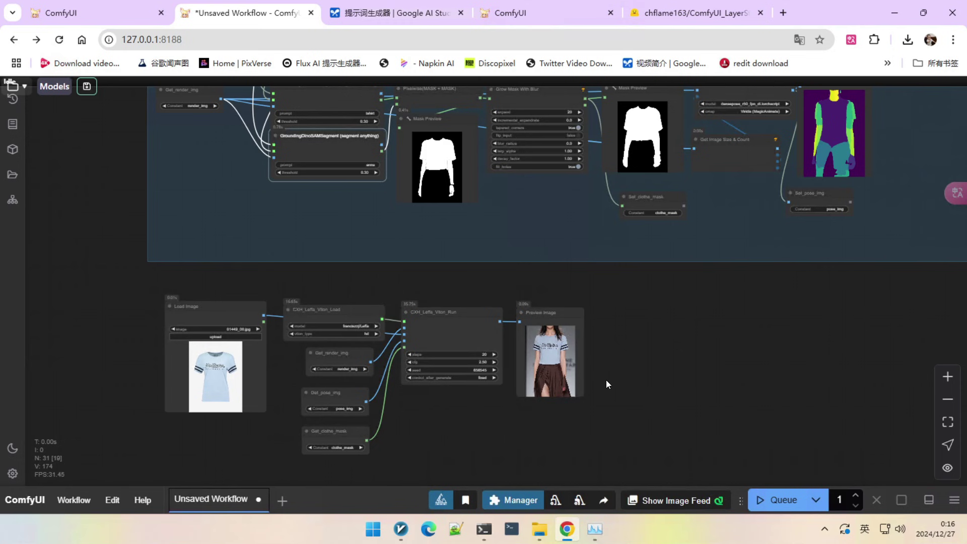
pyautogui.scroll(4, 607, 383)
# Store Mask Bounding Box's width and height outputs in SetNode nodes named cropt_w and cropt_h
pyautogui.scroll(-5, 491, 317)
pyautogui.moveTo(633, 333); pyautogui.dragTo(530, 484)
pyautogui.moveTo(555, 127); pyautogui.dragTo(562, 261)
pyautogui.scroll(5, 462, 241)
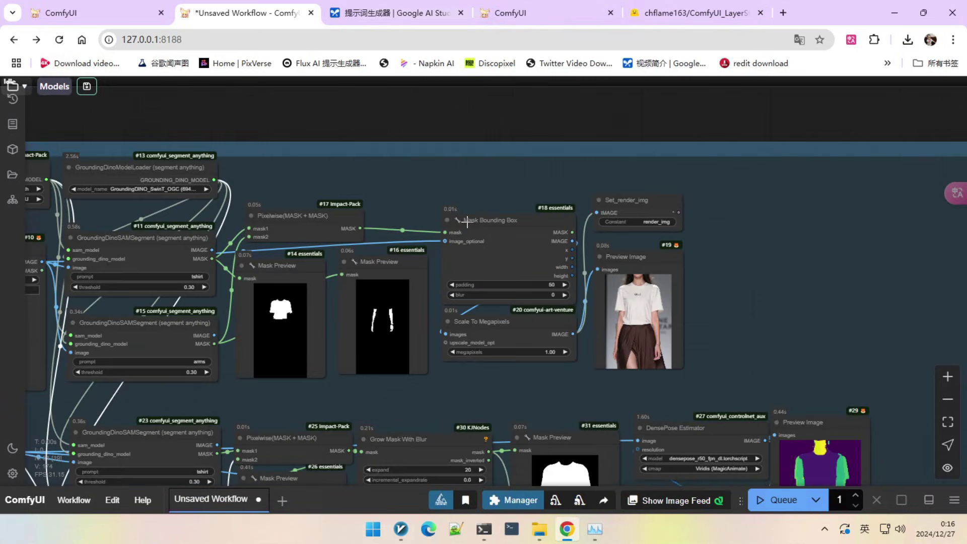
pyautogui.moveTo(792, 301); pyautogui.dragTo(788, 273)
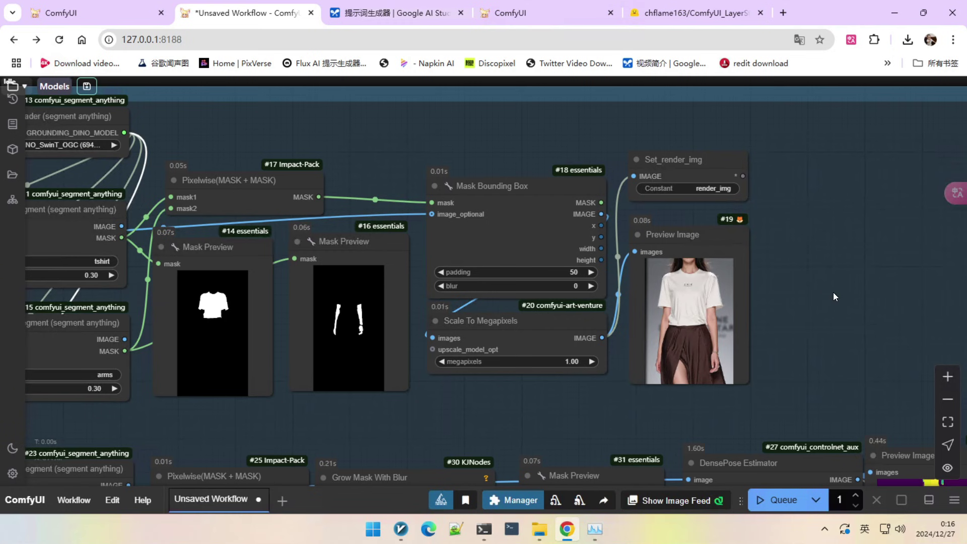
pyautogui.moveTo(833, 292); pyautogui.dragTo(675, 284)
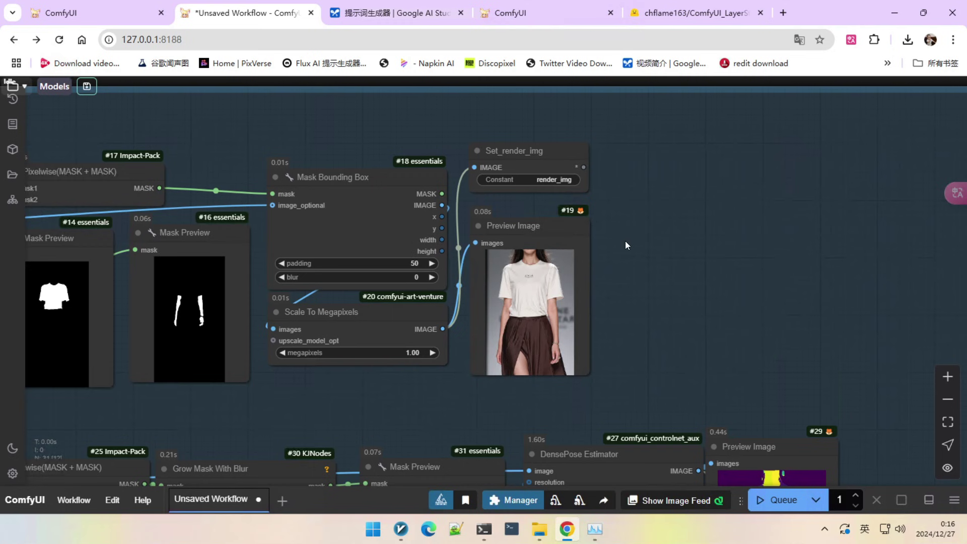
pyautogui.doubleClick(675, 201)
pyautogui.write('setnode')
pyautogui.press('Return')
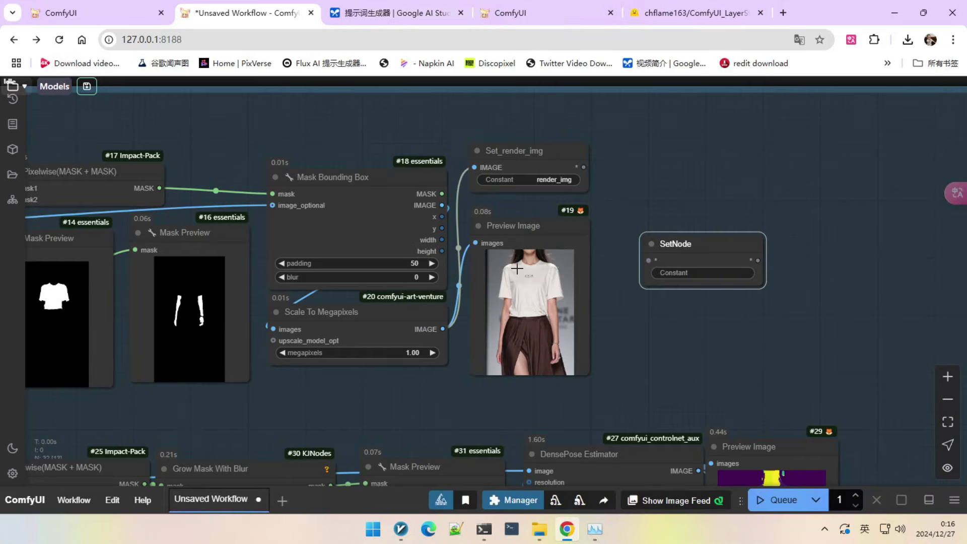
pyautogui.moveTo(442, 241); pyautogui.dragTo(675, 252)
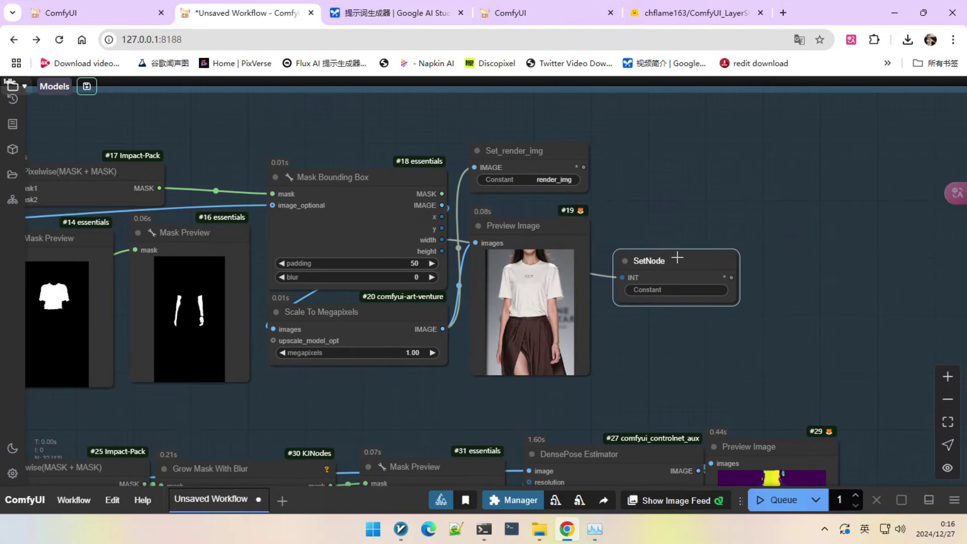
pyautogui.click(671, 281)
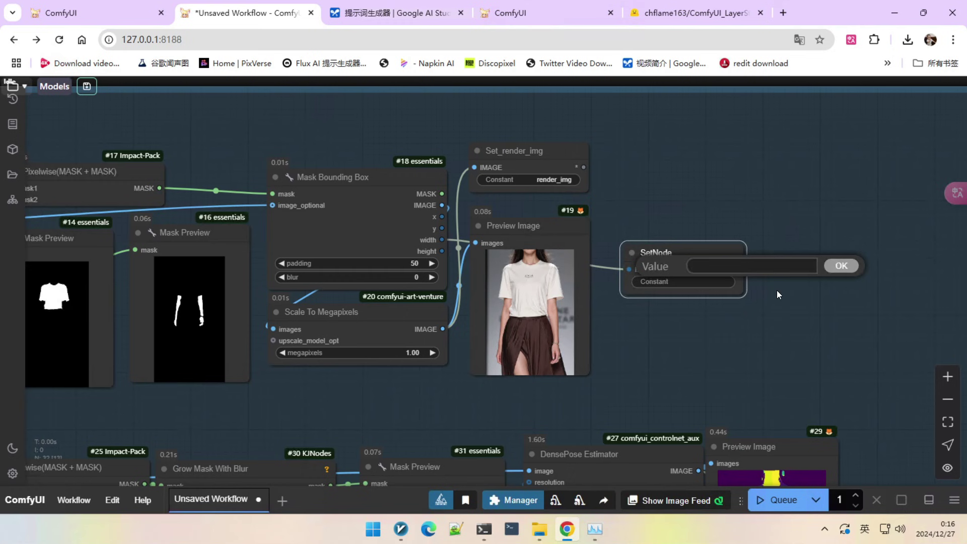
pyautogui.write('cropt_w')
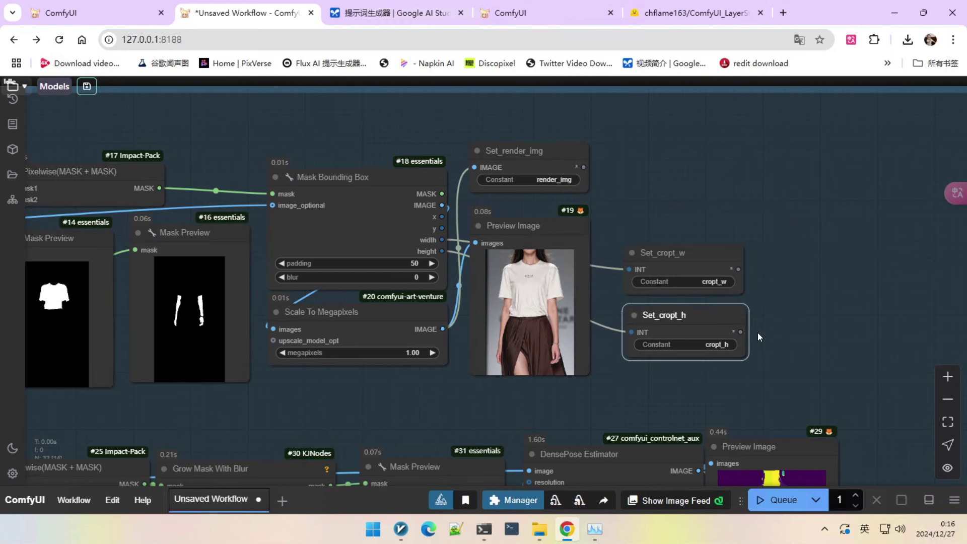
# Store Mask Bounding Box's x and y outputs in SetNode nodes named cropt_x and cropt_y, stacked above the width and height nodes
pyautogui.moveTo(706, 311); pyautogui.dragTo(704, 309)
pyautogui.scroll(-2, 756, 287)
pyautogui.moveTo(757, 289); pyautogui.dragTo(710, 289)
pyautogui.scroll(2, 706, 271)
pyautogui.keyDown('alt'); pyautogui.moveTo(632, 256); pyautogui.dragTo(635, 197); pyautogui.keyUp('alt')
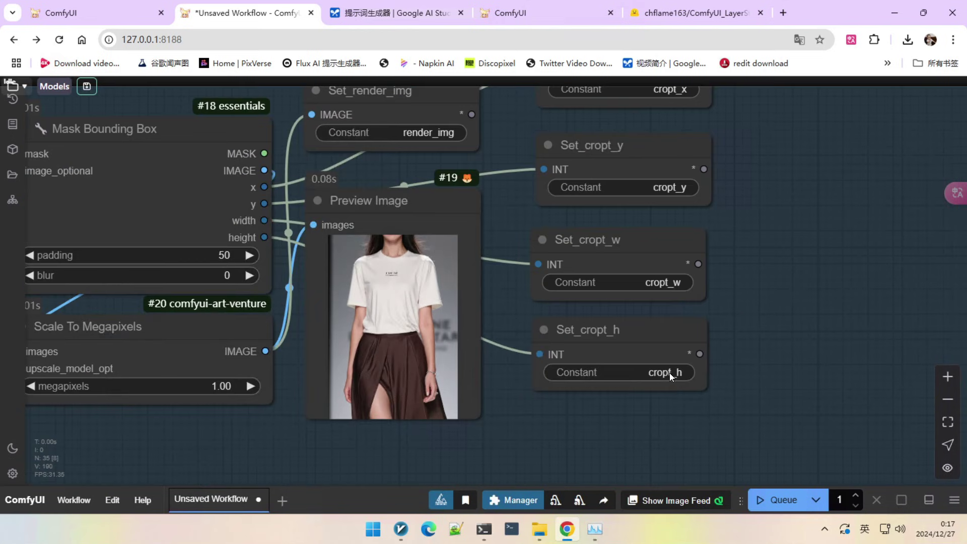
pyautogui.scroll(-4, 669, 371)
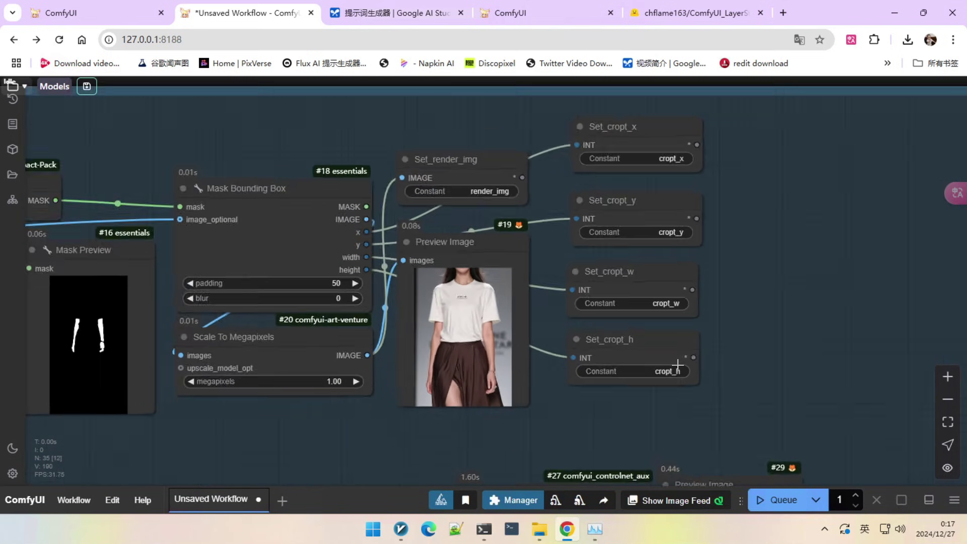
# Add a Resize Image node beside the try-on preview and feed it CXH_Leffa_Viton_Run's image output
pyautogui.scroll(1, 667, 419)
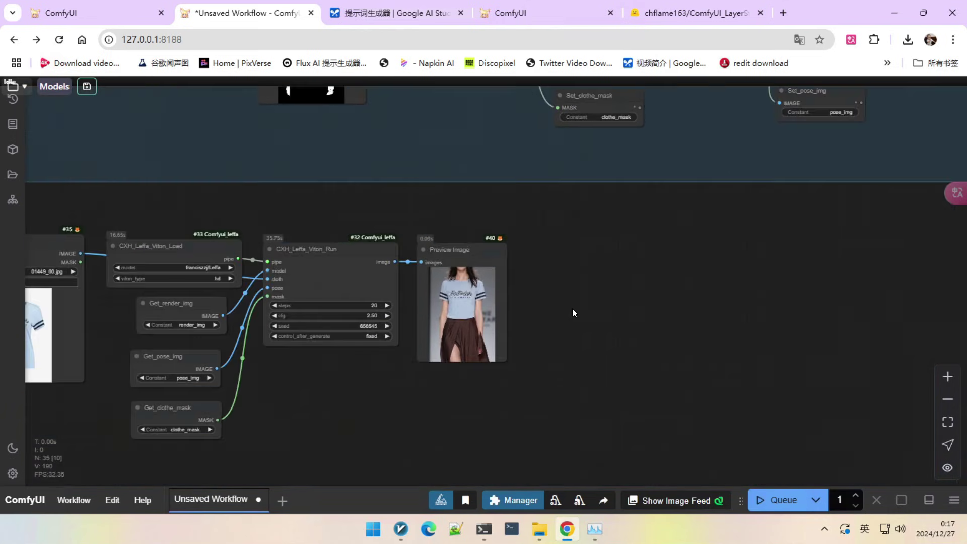
pyautogui.scroll(1, 540, 297)
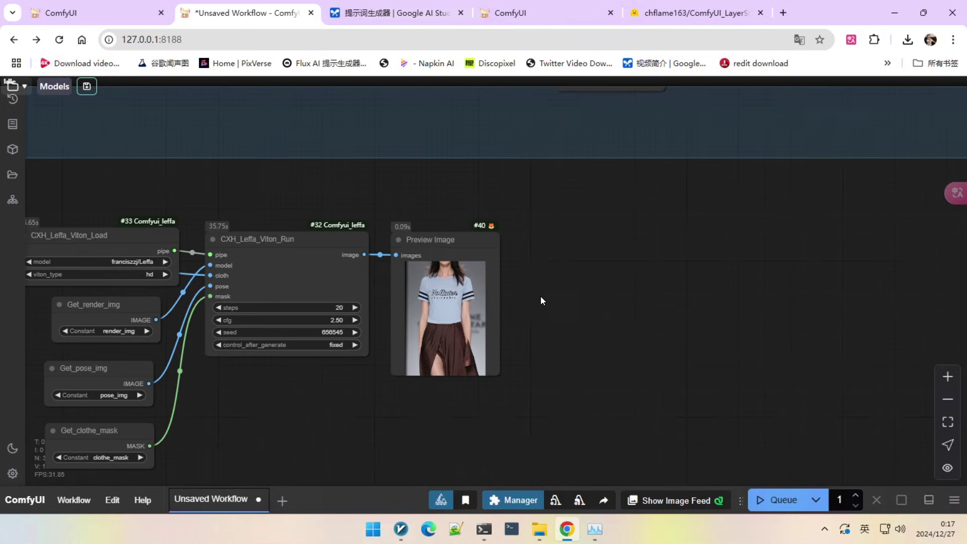
pyautogui.doubleClick(605, 285)
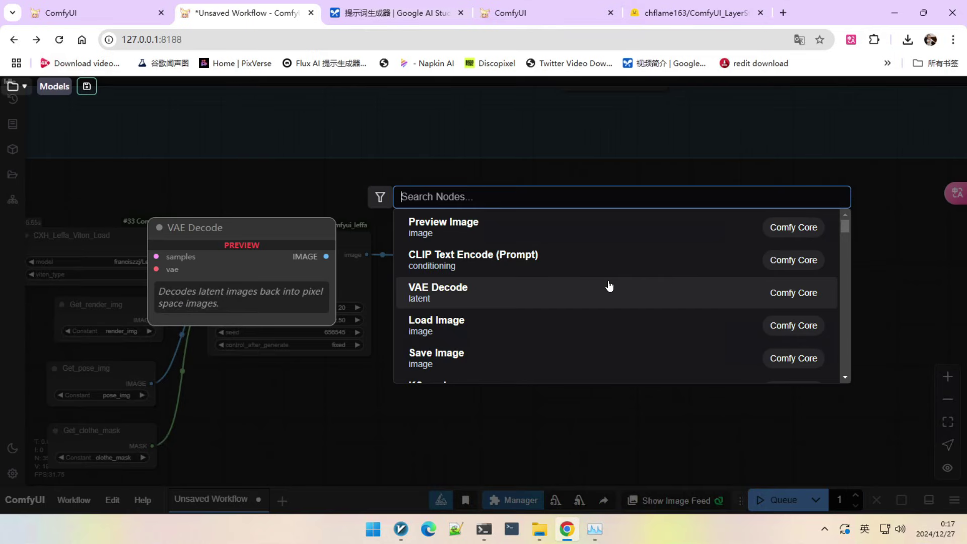
pyautogui.write('resize')
pyautogui.press('Return')
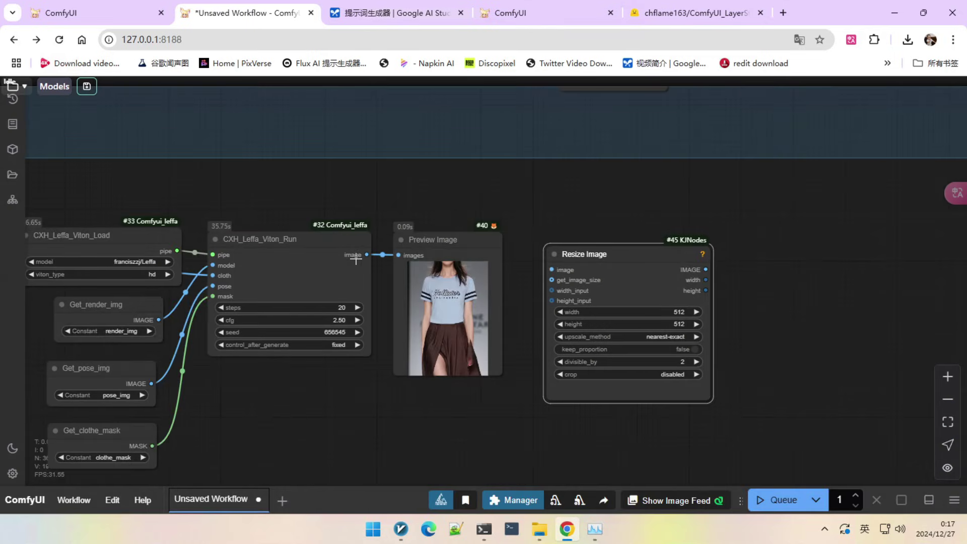
pyautogui.moveTo(366, 254); pyautogui.dragTo(553, 269)
pyautogui.moveTo(615, 259); pyautogui.dragTo(584, 260)
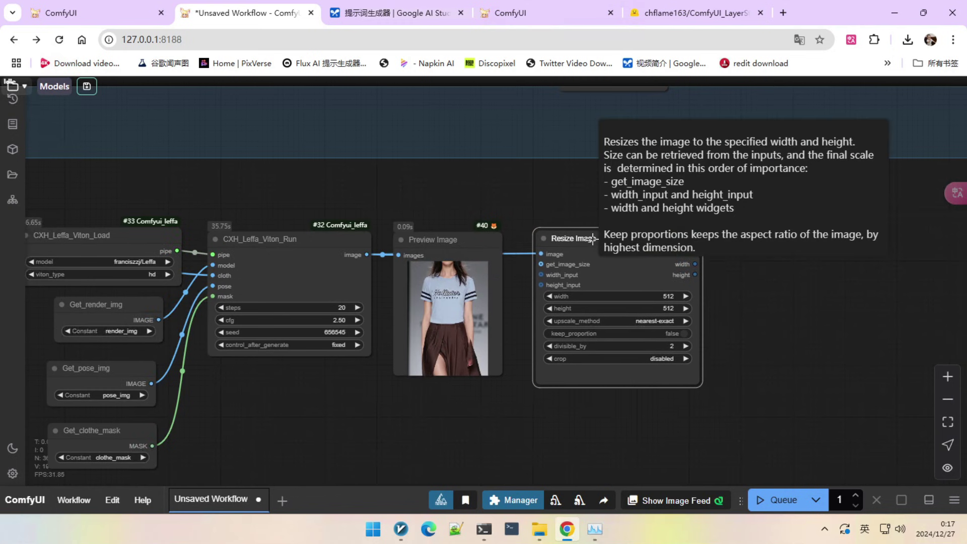
# Move the try-on Preview Image below CXH_Leffa_Viton_Run and bring Resize Image closer to that node
pyautogui.moveTo(455, 408); pyautogui.dragTo(602, 336)
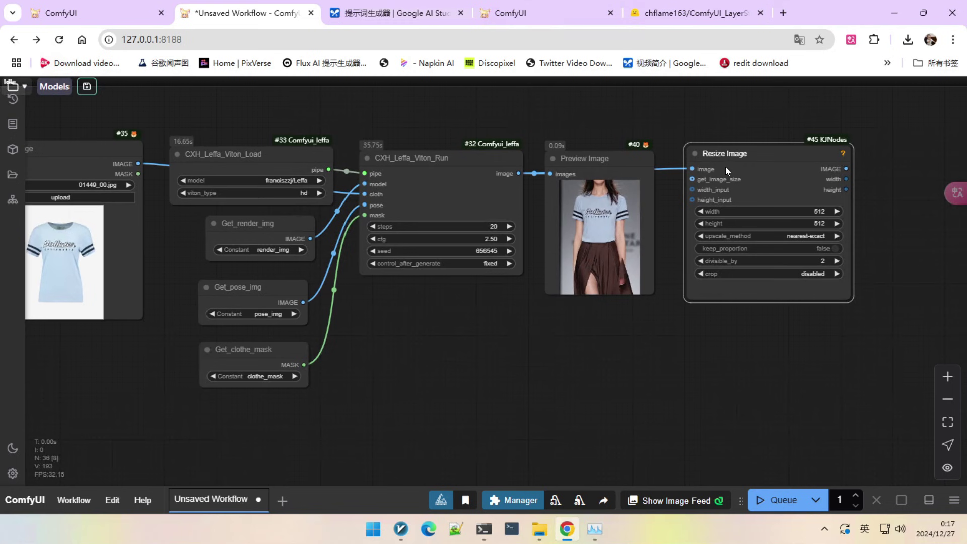
pyautogui.moveTo(611, 159); pyautogui.dragTo(418, 296)
pyautogui.moveTo(728, 160); pyautogui.dragTo(634, 161)
# Feed Resize Image's width and height inputs from Get_cropt_w and Get_cropt_h nodes placed beside the try-on preview
pyautogui.hotkey('ctrl', 'v')
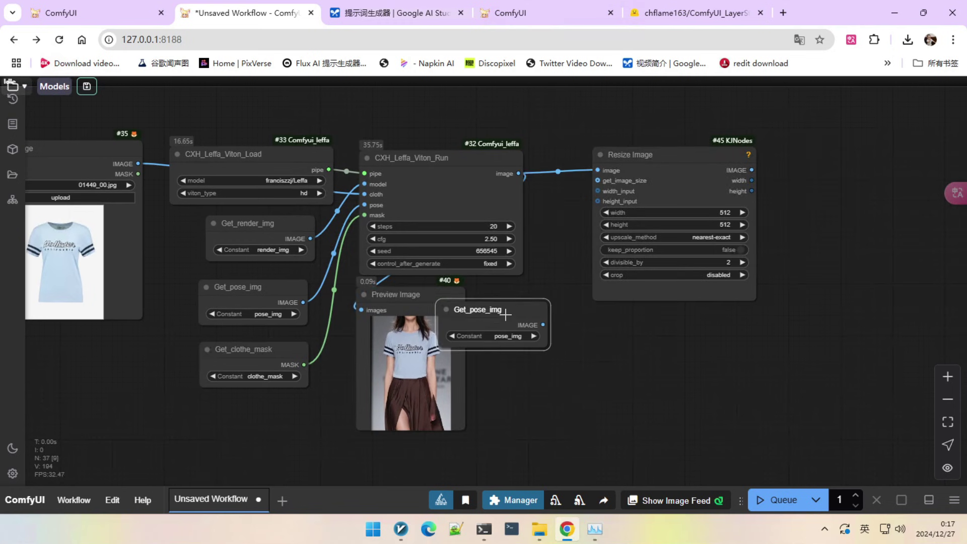
pyautogui.click(547, 325)
pyautogui.click(556, 366)
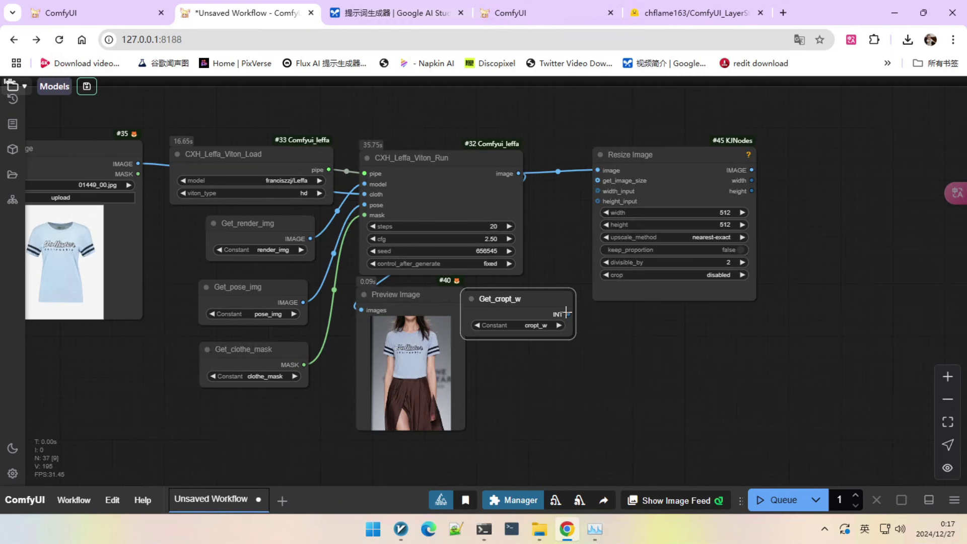
pyautogui.moveTo(566, 313); pyautogui.dragTo(611, 211)
pyautogui.moveTo(519, 310); pyautogui.dragTo(540, 371)
pyautogui.click(554, 387)
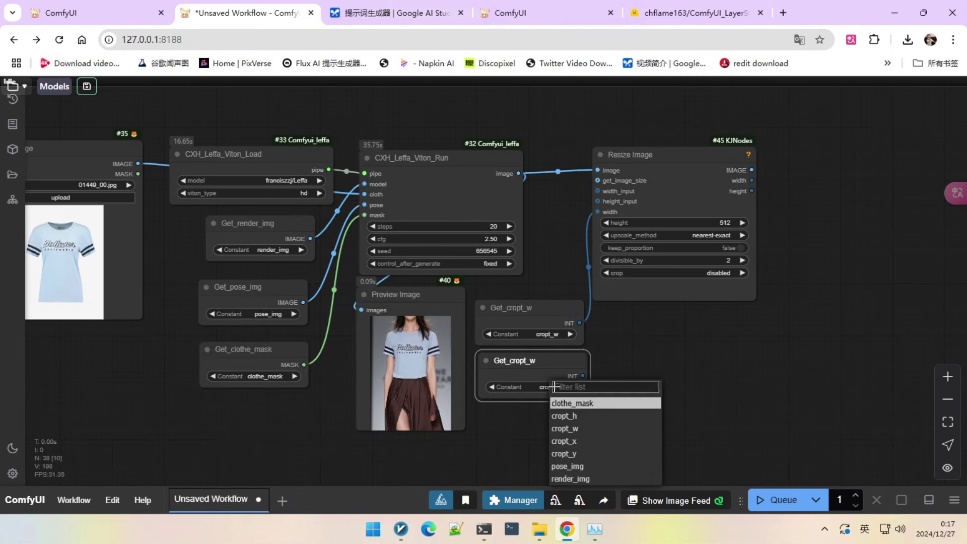
pyautogui.click(569, 417)
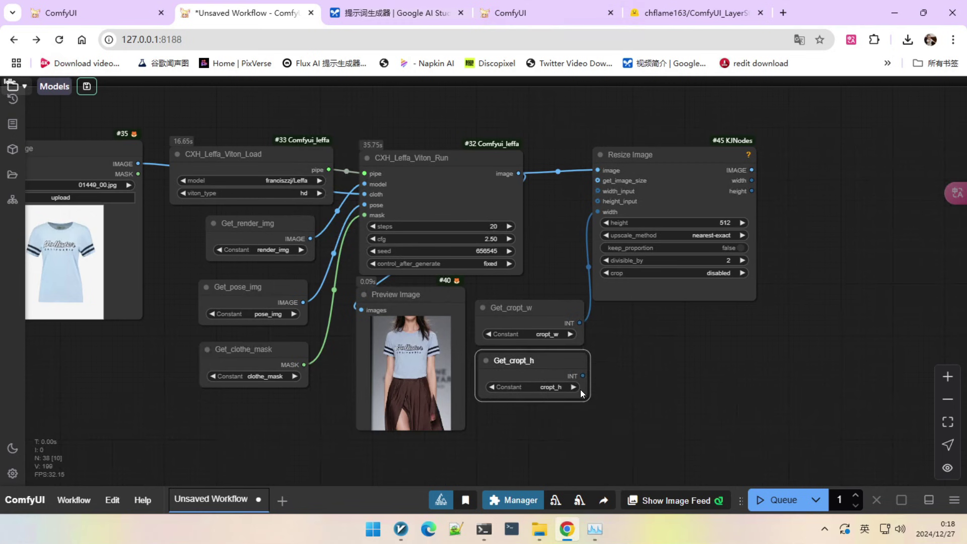
pyautogui.moveTo(582, 376); pyautogui.dragTo(607, 224)
# Set Resize Image's upscale_method to lanczos
pyautogui.scroll(2, 805, 246)
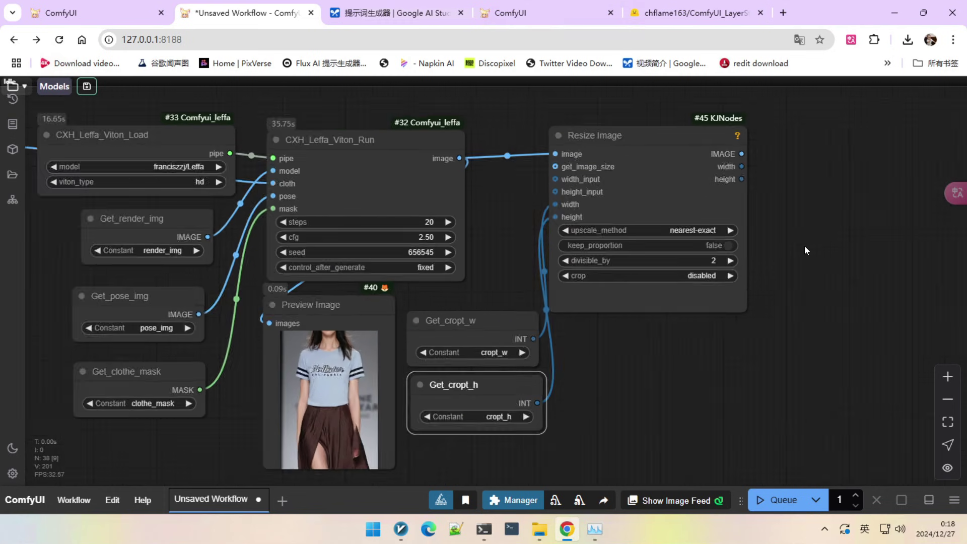
pyautogui.scroll(1, 805, 246)
pyautogui.click(694, 243)
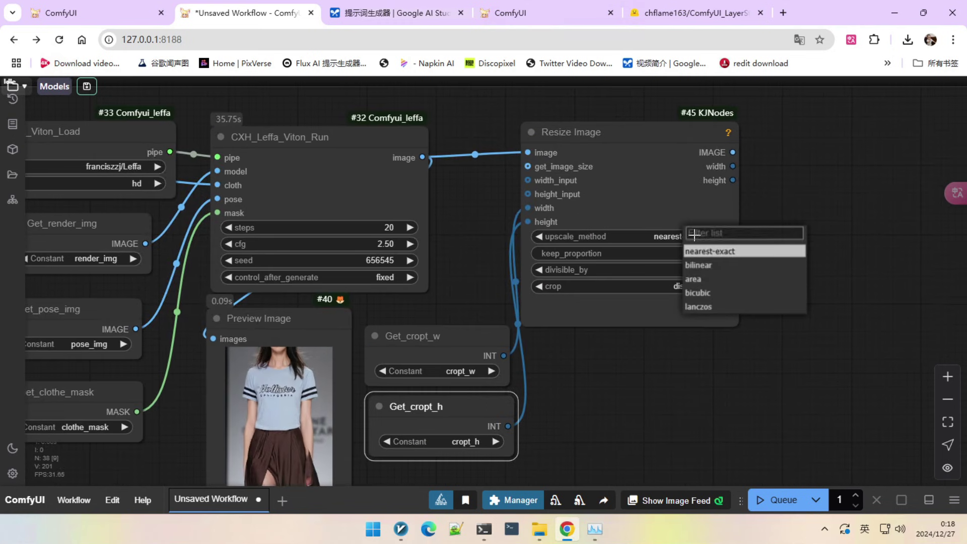
pyautogui.click(698, 307)
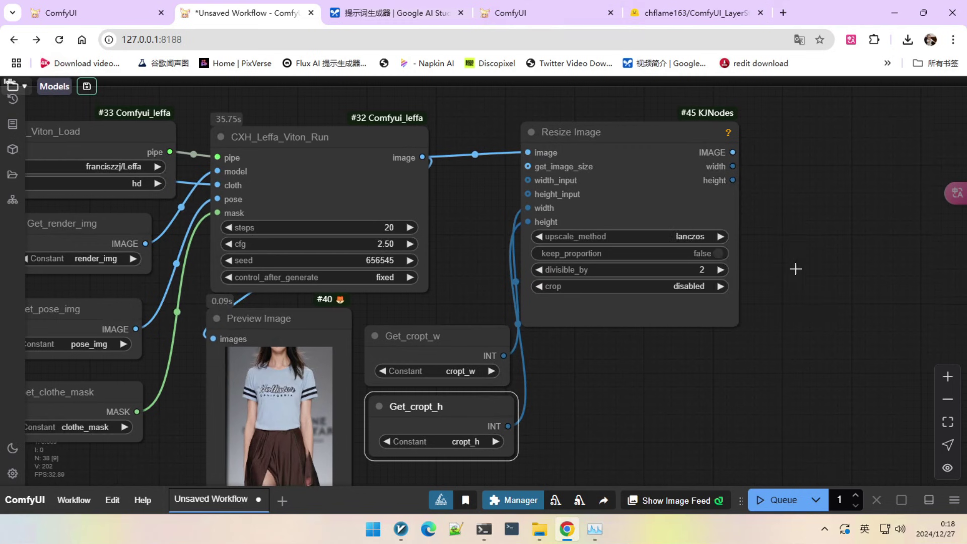
# Attach a Preview Image node to Resize Image's output, placed below it, and queue the workflow
pyautogui.moveTo(746, 168); pyautogui.dragTo(611, 187)
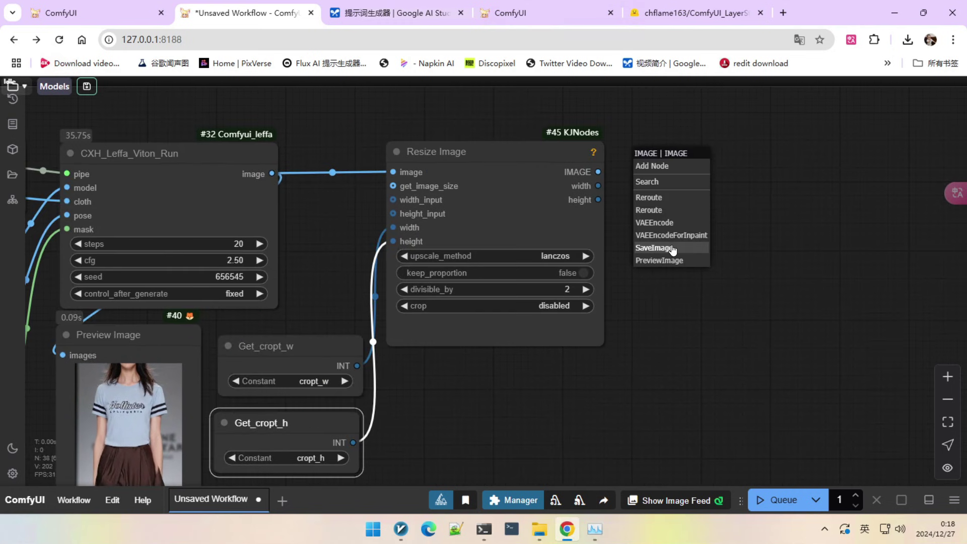
pyautogui.click(671, 260)
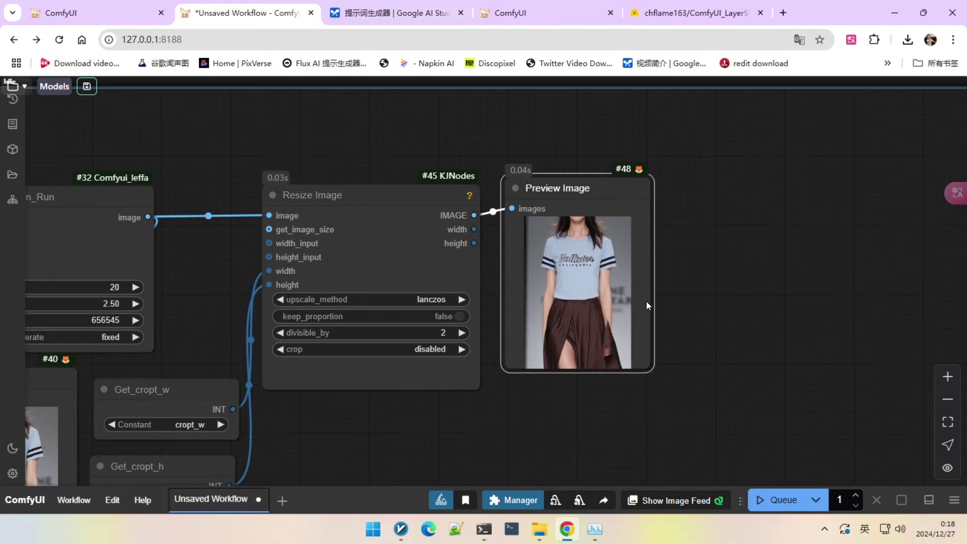
pyautogui.scroll(-3, 646, 301)
pyautogui.moveTo(628, 231); pyautogui.dragTo(498, 392)
pyautogui.scroll(-2, 551, 373)
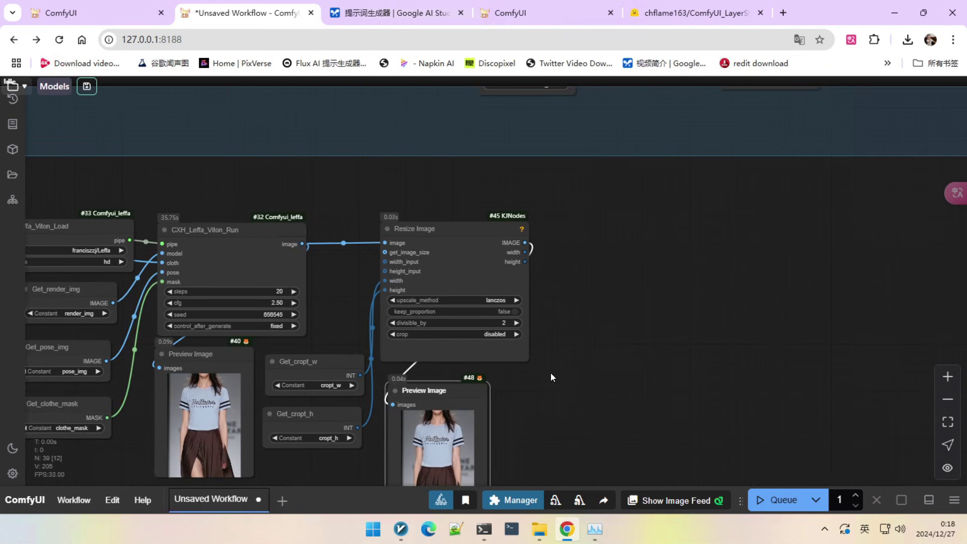
# Add an ImageCompositeMasked node beside Resize Image
pyautogui.doubleClick(552, 278)
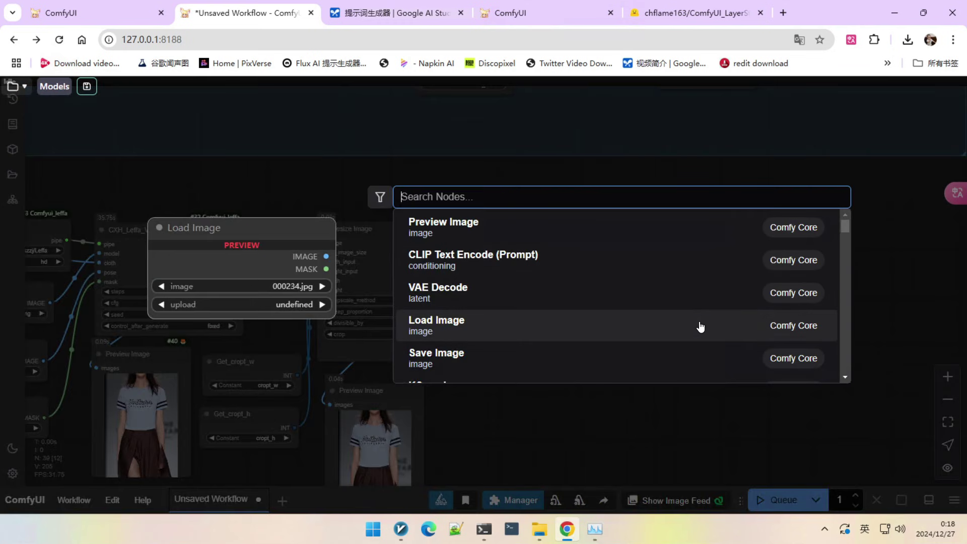
pyautogui.write('image comp')
pyautogui.press('Return')
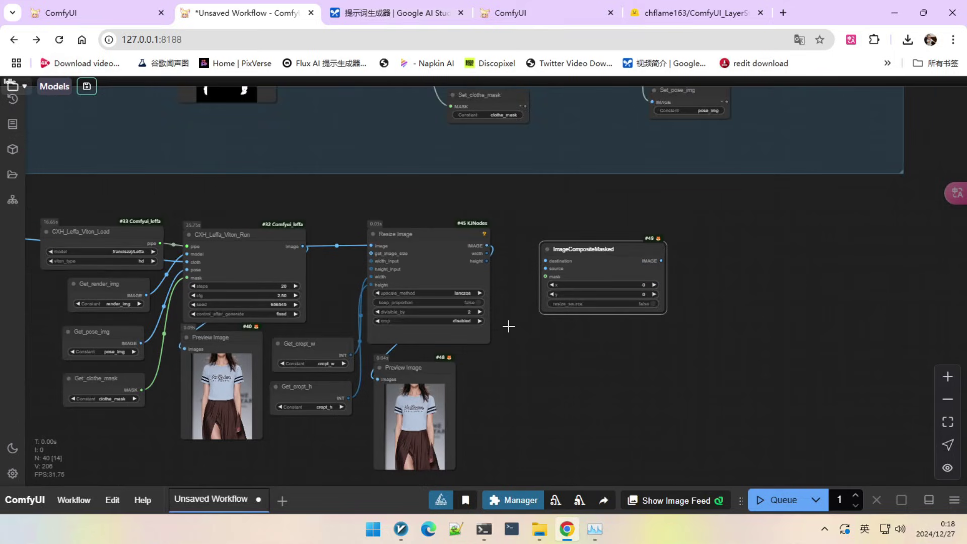
# Store the original model photo from Load Image in a SetNode named init_img, placed below the photo
pyautogui.scroll(-2, 508, 326)
pyautogui.moveTo(341, 212); pyautogui.dragTo(545, 495)
pyautogui.scroll(3, 334, 127)
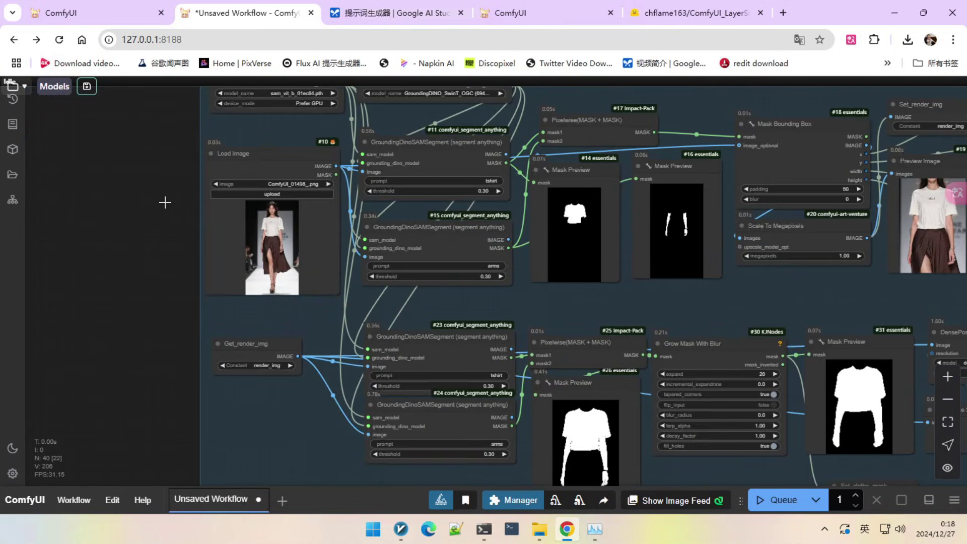
pyautogui.moveTo(164, 201); pyautogui.dragTo(192, 200)
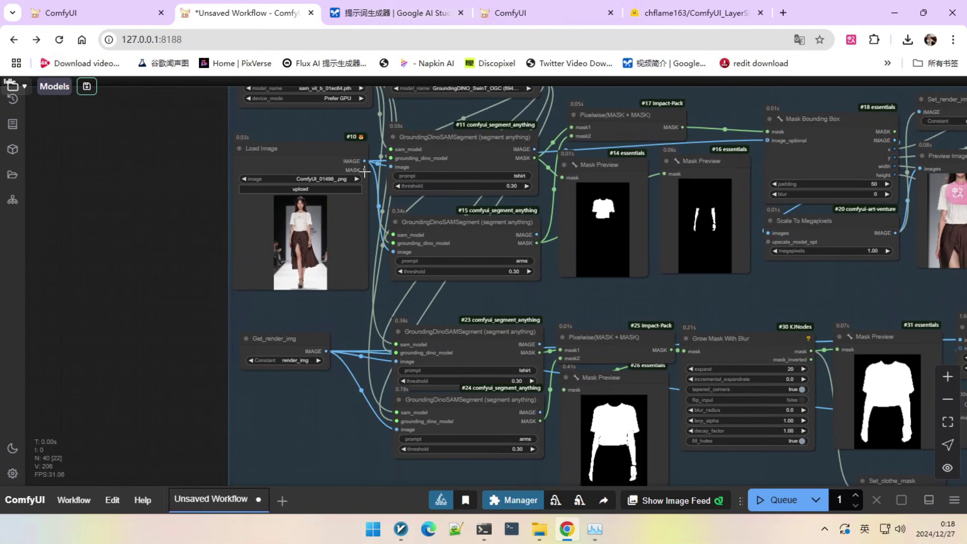
pyautogui.scroll(-3, 367, 187)
pyautogui.scroll(-2, 409, 211)
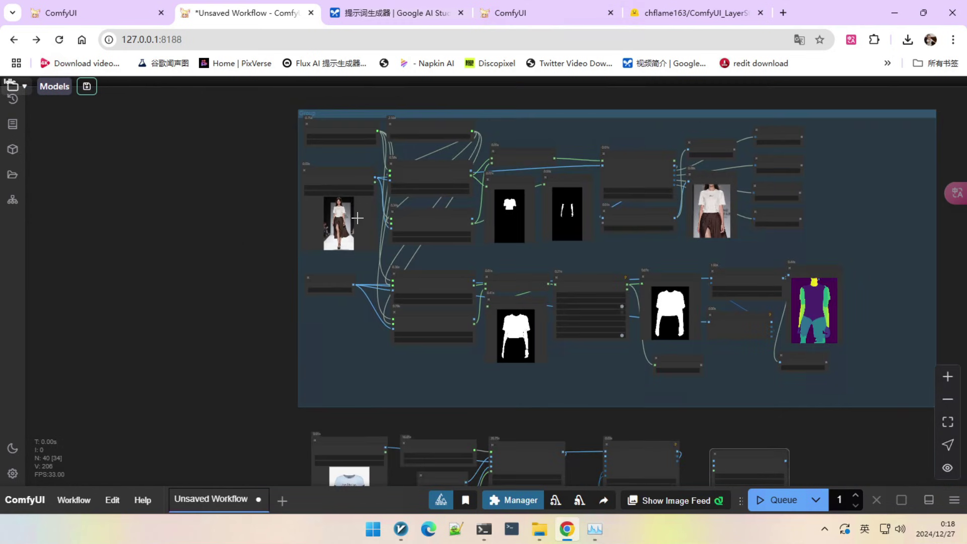
pyautogui.scroll(3, 352, 152)
pyautogui.click(352, 153)
pyautogui.doubleClick(273, 279)
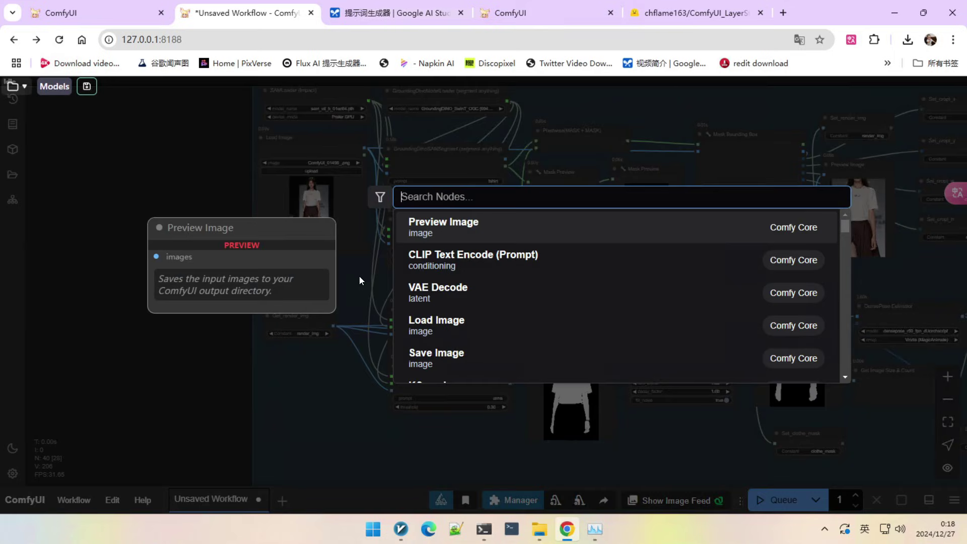
pyautogui.scroll(7, 303, 285)
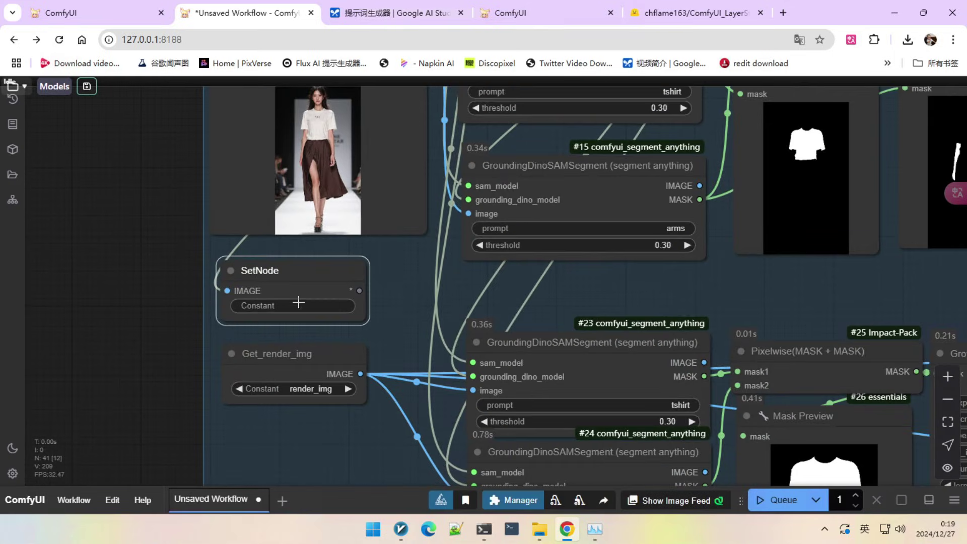
pyautogui.click(297, 307)
pyautogui.write('i')
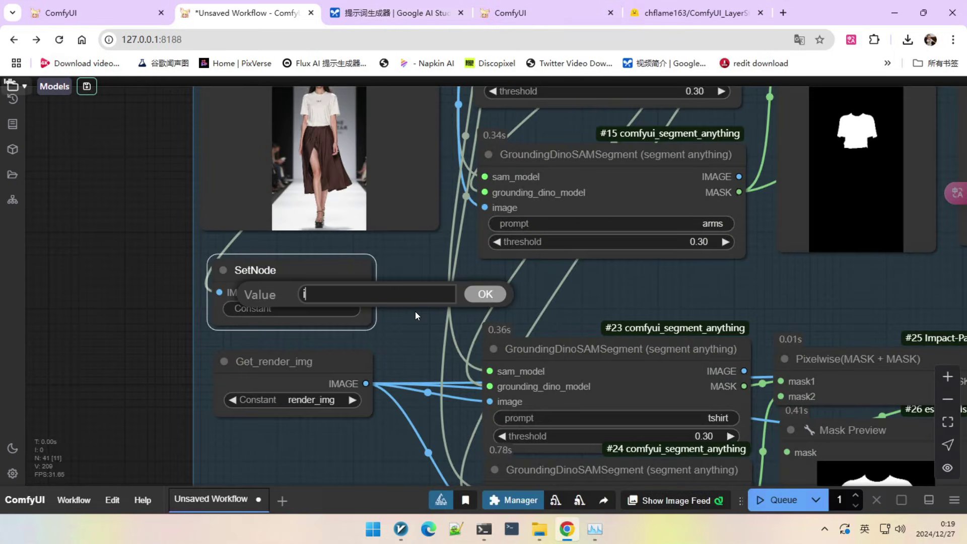
pyautogui.write('nit_i')
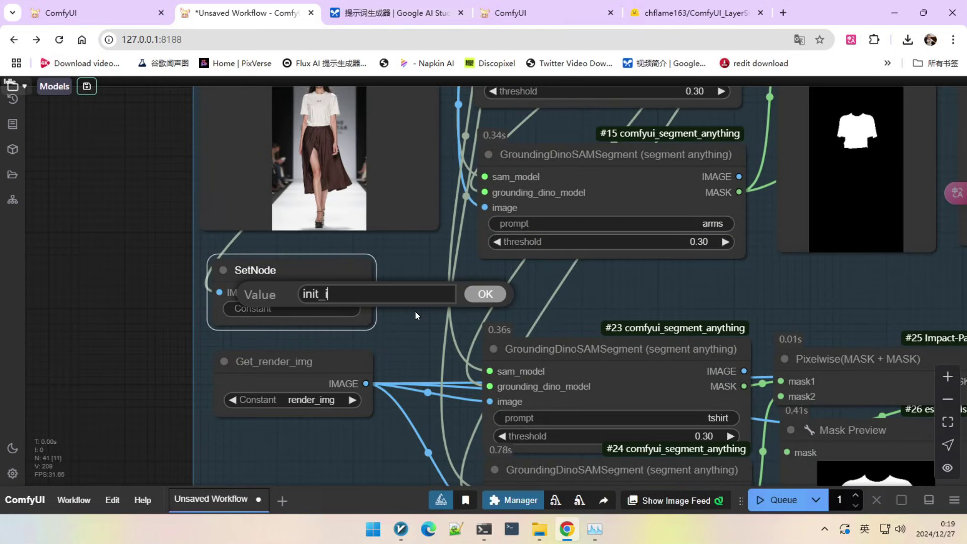
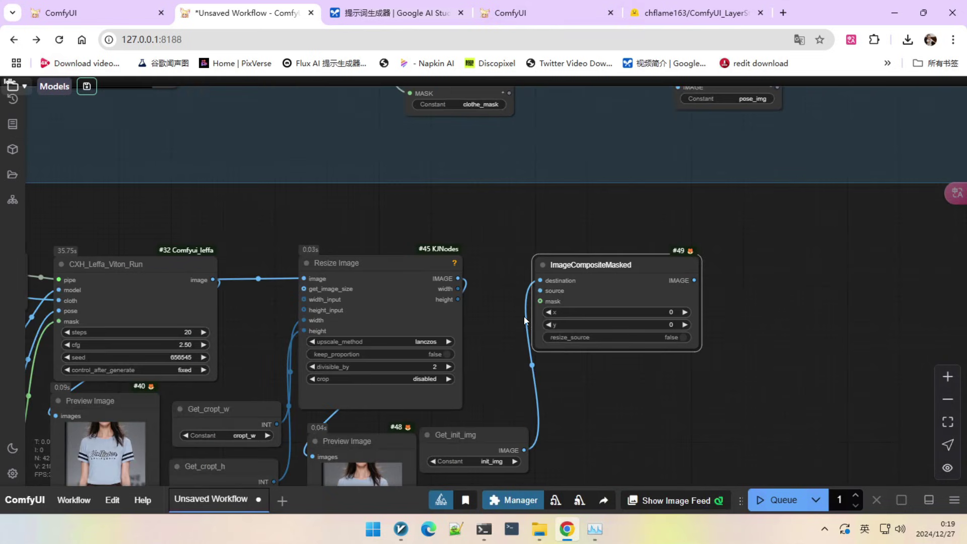
# Feed Resize Image's image output into ImageCompositeMasked's source and add a GetNode for cropt_x below Get_init_img
pyautogui.moveTo(457, 278); pyautogui.dragTo(540, 291)
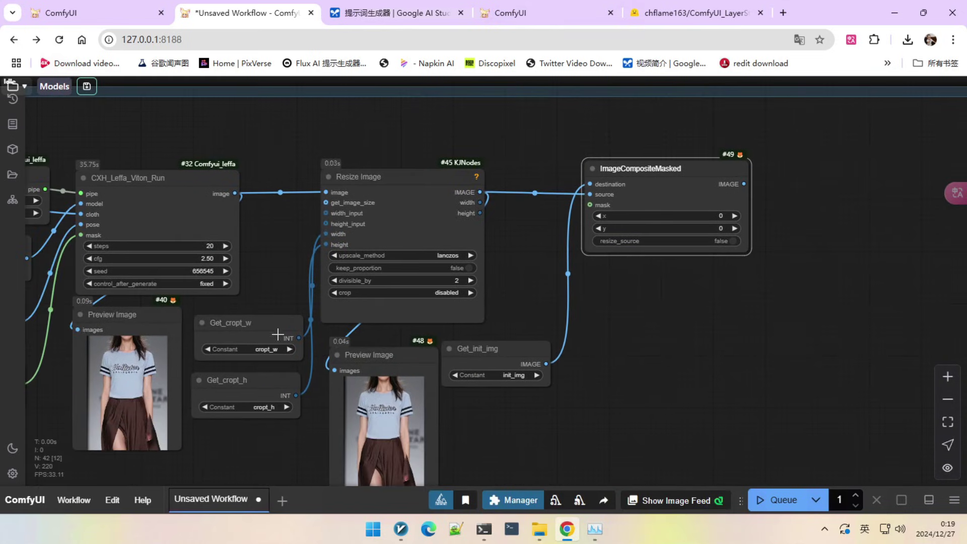
pyautogui.moveTo(259, 321); pyautogui.dragTo(516, 406)
pyautogui.scroll(3, 579, 409)
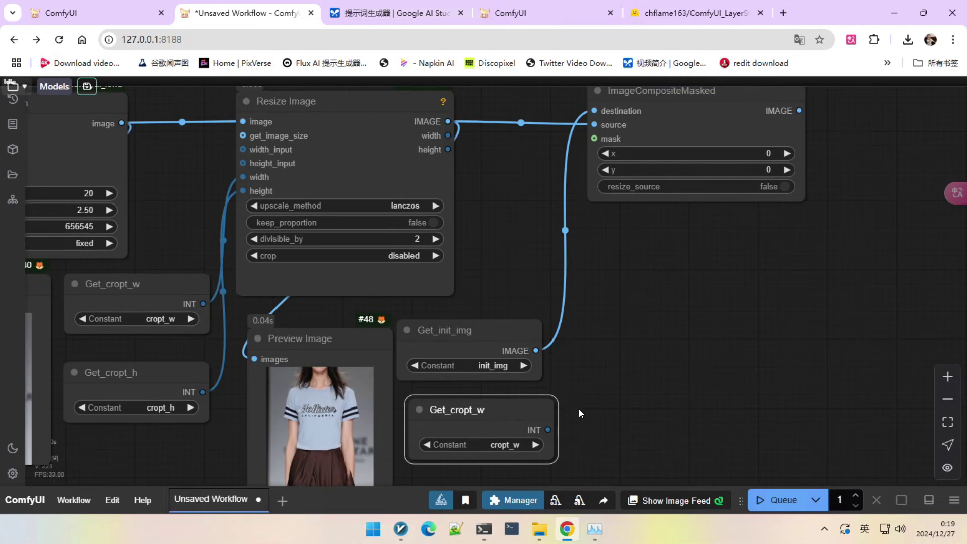
pyautogui.click(520, 386)
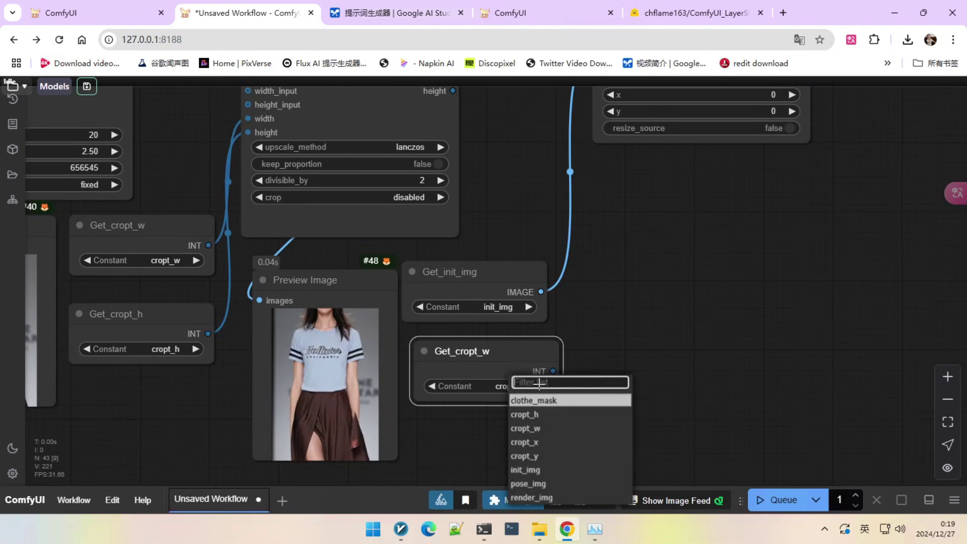
pyautogui.click(534, 442)
# Add a GetNode for cropt_y below Get_cropt_x and link both to ImageCompositeMasked's x and y inputs
pyautogui.keyDown('alt'); pyautogui.moveTo(515, 362); pyautogui.dragTo(509, 418); pyautogui.keyUp('alt')
pyautogui.click(516, 442)
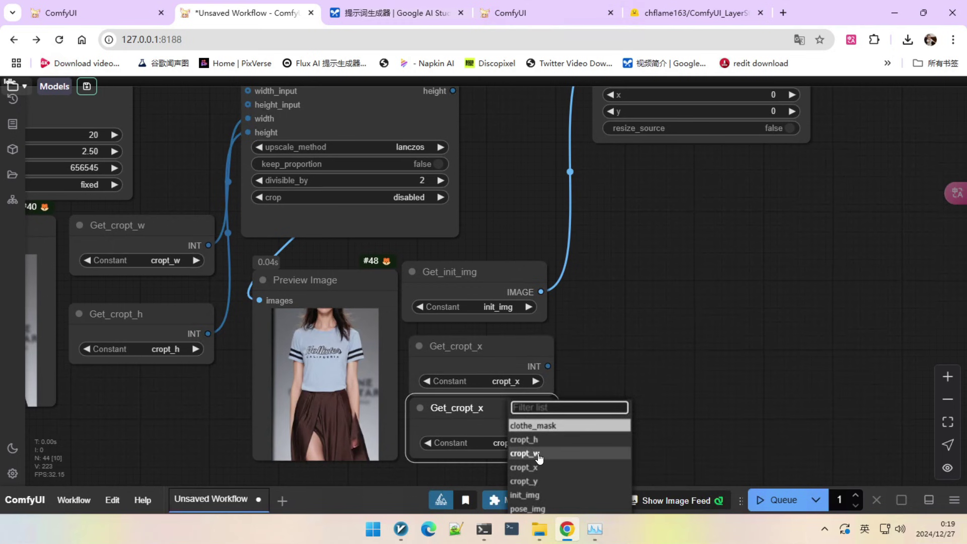
pyautogui.click(534, 480)
pyautogui.scroll(-2, 535, 443)
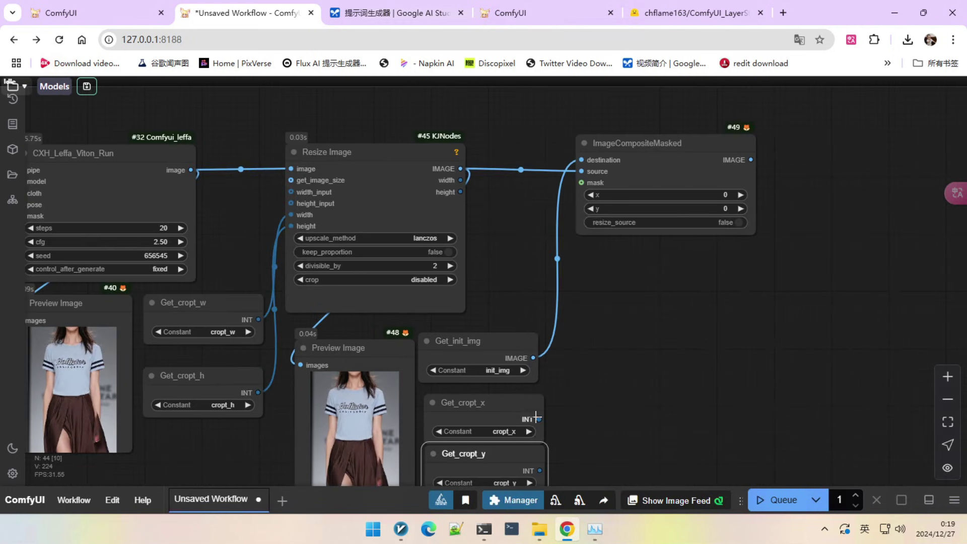
pyautogui.moveTo(539, 419); pyautogui.dragTo(596, 195)
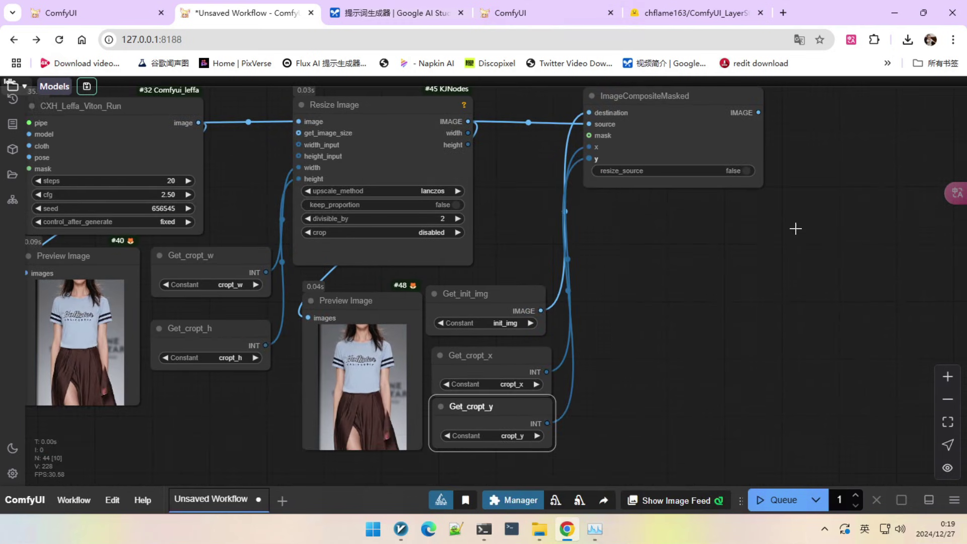
# Attach a Save Image node to ImageCompositeMasked's output and queue the workflow
pyautogui.scroll(-5, 708, 324)
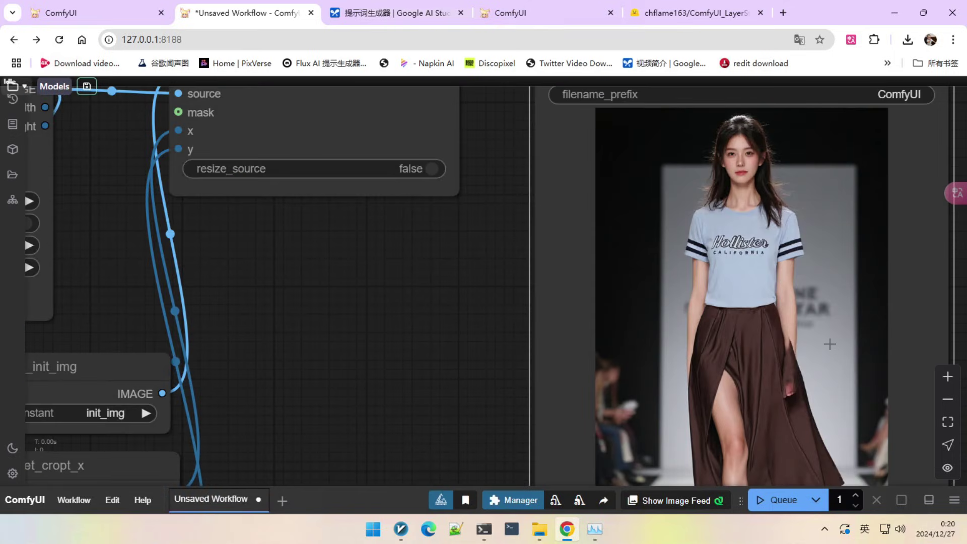
pyautogui.scroll(-6, 798, 352)
pyautogui.scroll(-2, 790, 328)
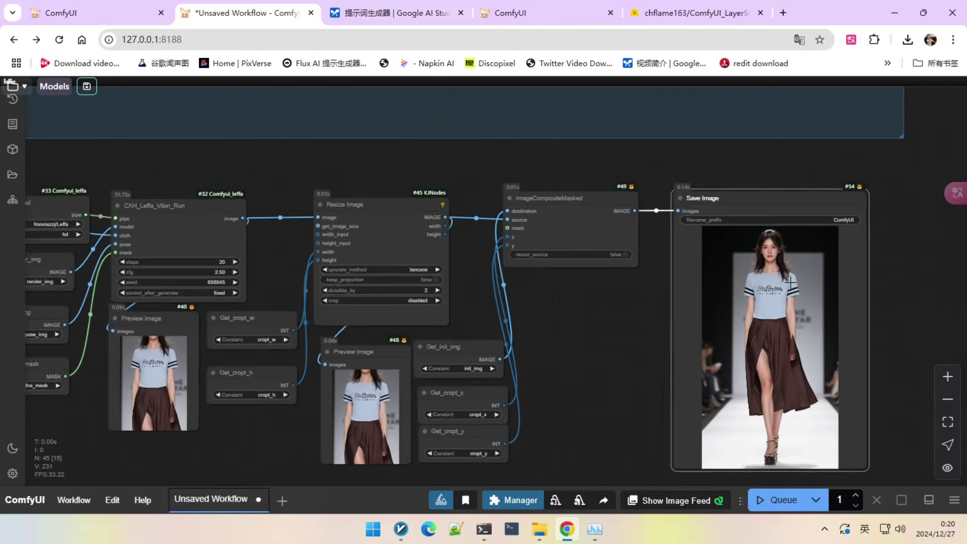
# Examine the composited photo in Save Image, checking the shirt and hand areas against the clothing mask previews
pyautogui.scroll(10, 789, 281)
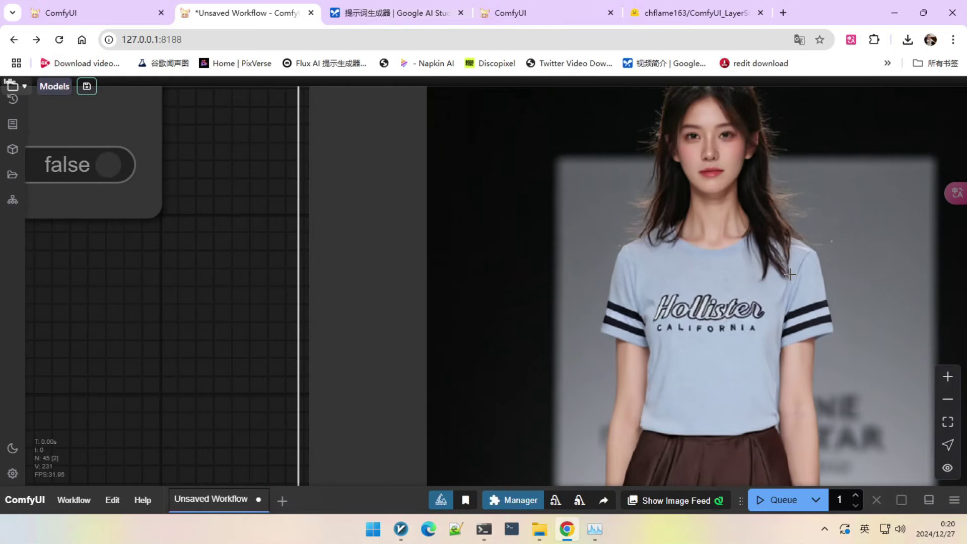
pyautogui.scroll(-8, 789, 274)
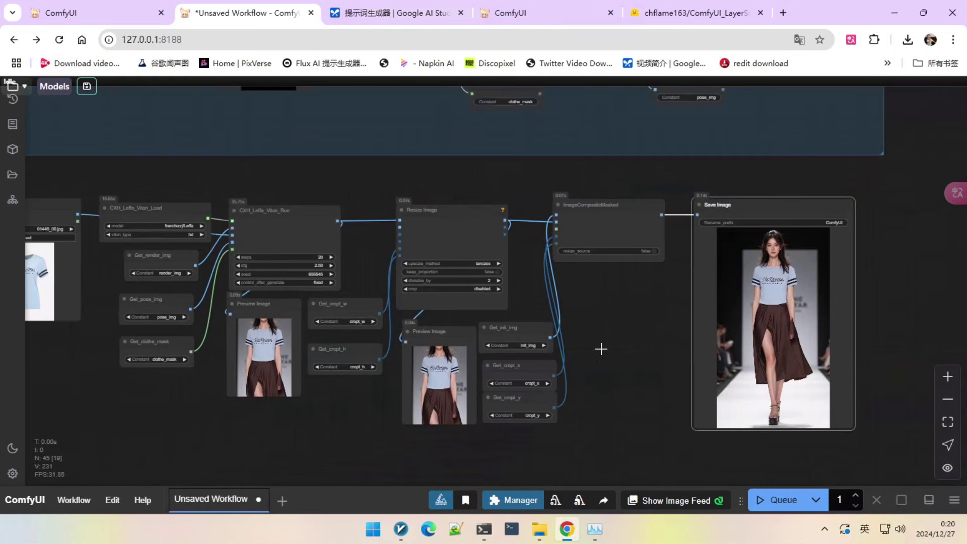
pyautogui.moveTo(601, 348); pyautogui.dragTo(703, 406)
pyautogui.scroll(3, 815, 312)
pyautogui.moveTo(528, 203); pyautogui.dragTo(619, 401)
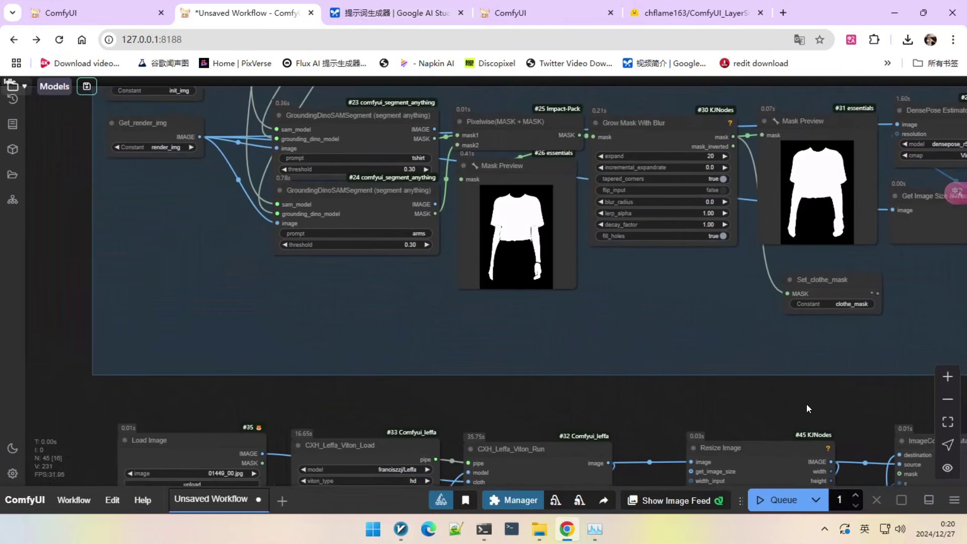
pyautogui.scroll(3, 382, 216)
pyautogui.scroll(-2, 415, 274)
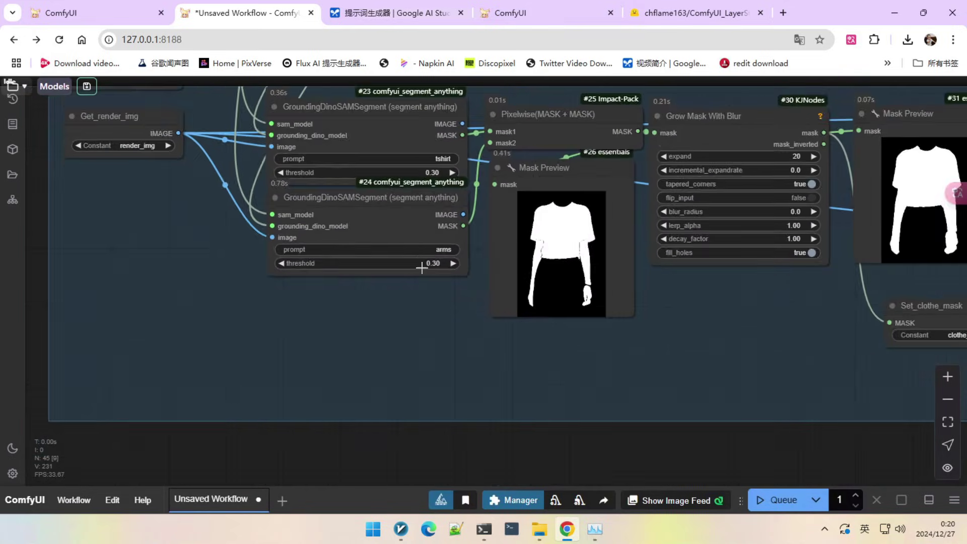
pyautogui.scroll(-2, 503, 311)
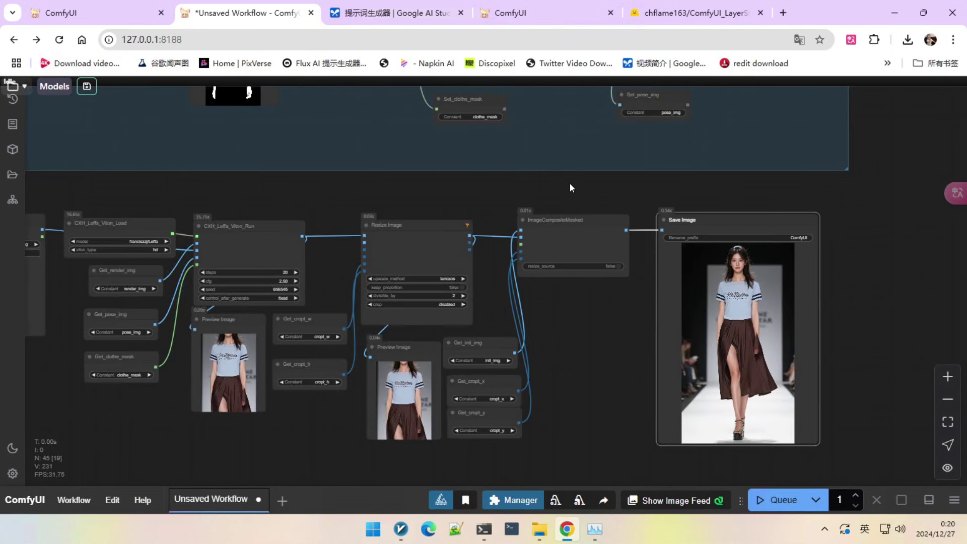
pyautogui.moveTo(569, 184); pyautogui.dragTo(534, 211)
pyautogui.moveTo(796, 369); pyautogui.dragTo(796, 312)
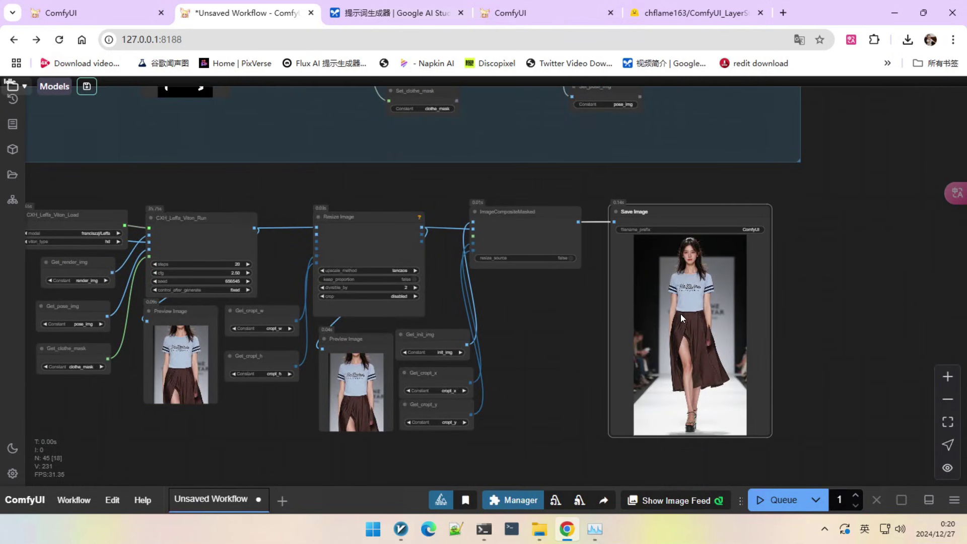
pyautogui.scroll(4, 681, 315)
pyautogui.scroll(3, 707, 349)
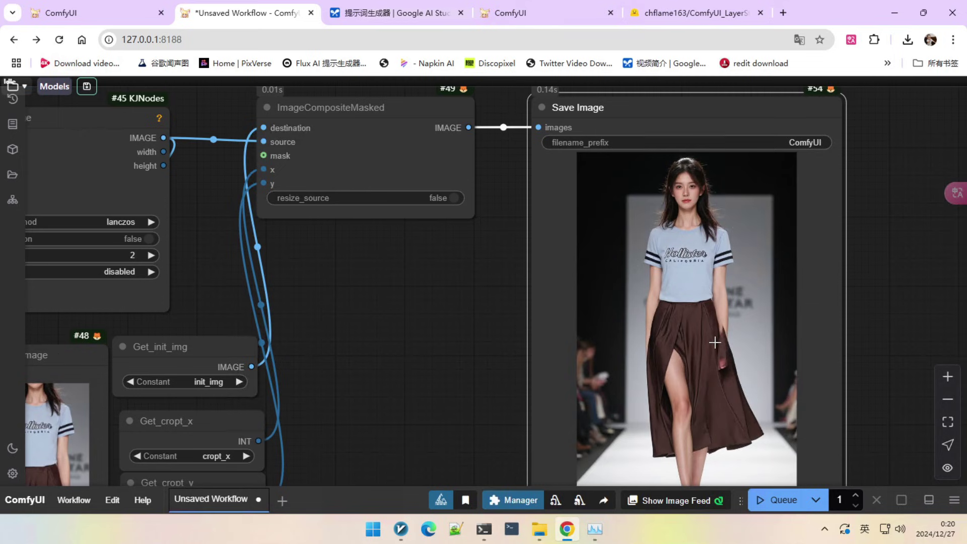
pyautogui.scroll(-3, 715, 342)
pyautogui.moveTo(496, 311); pyautogui.dragTo(503, 328)
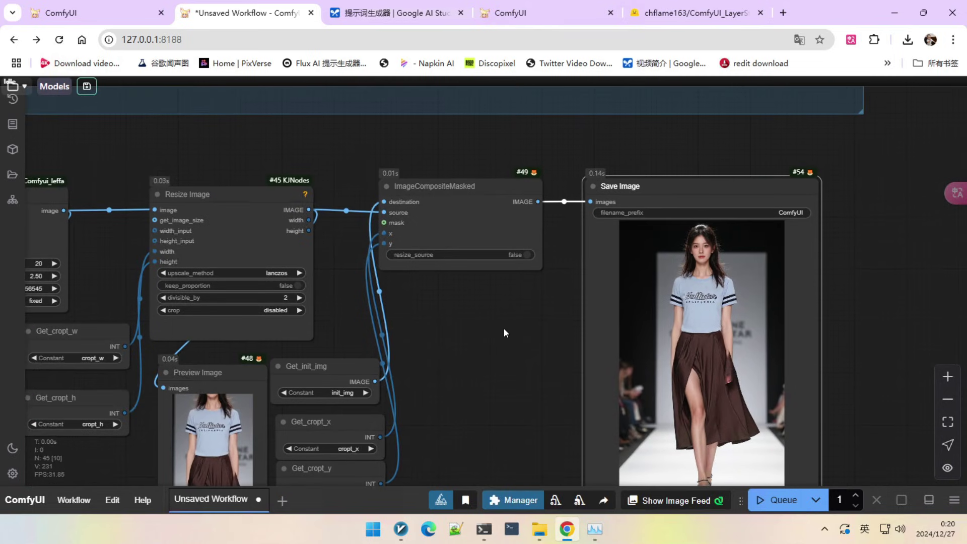
pyautogui.scroll(-3, 504, 328)
pyautogui.scroll(3, 683, 355)
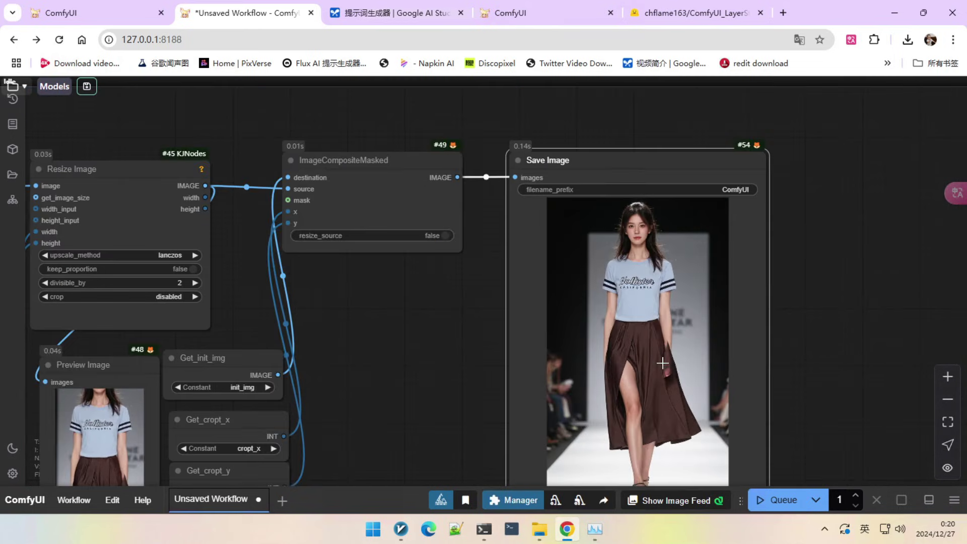
pyautogui.scroll(-2, 662, 363)
pyautogui.scroll(-3, 540, 380)
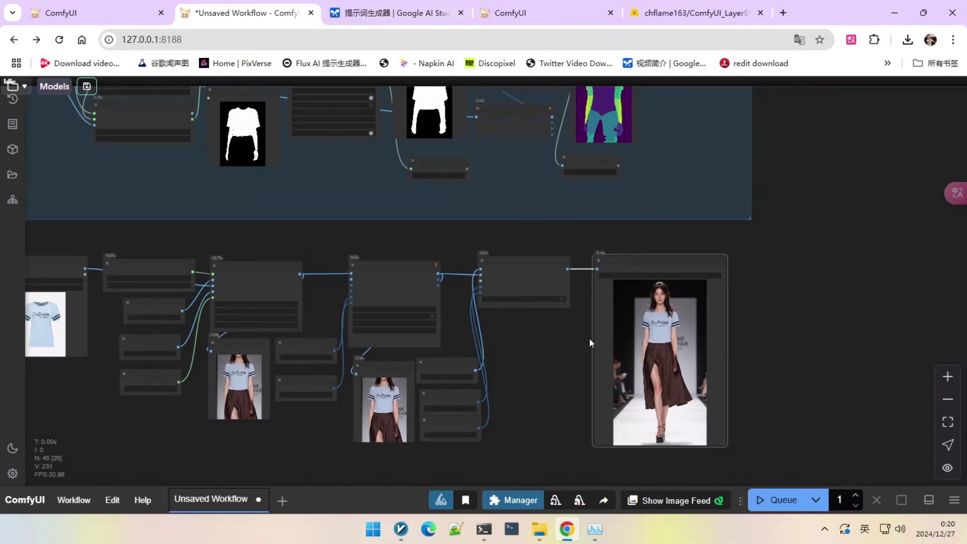
# Set the expand value of Grow Mask With Blur to 10 and queue the workflow
pyautogui.scroll(3, 506, 286)
pyautogui.scroll(5, 410, 202)
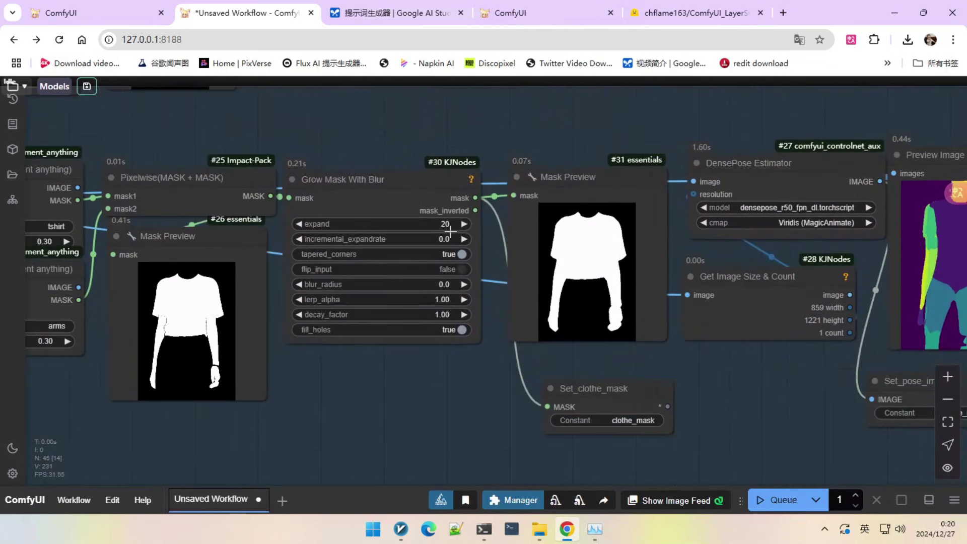
pyautogui.click(444, 224)
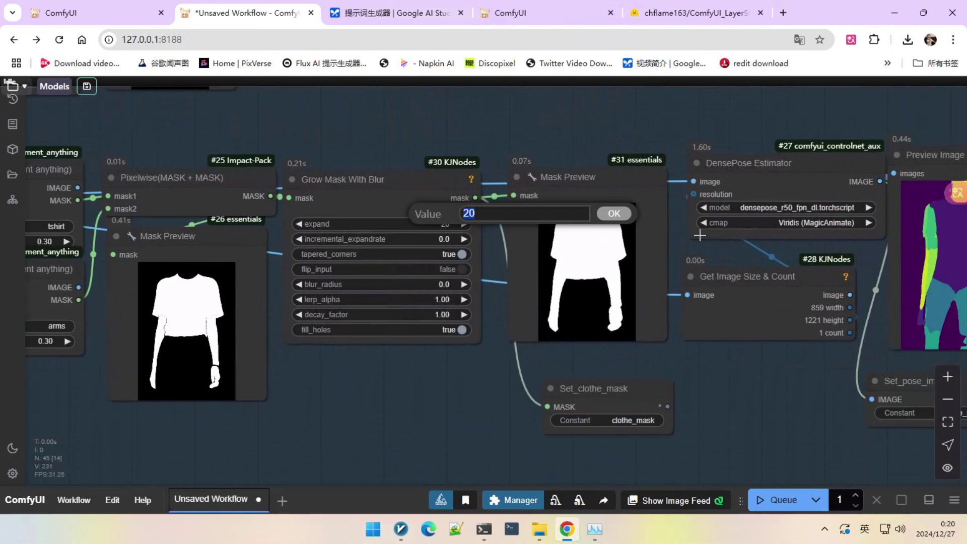
pyautogui.write('1')
pyautogui.press('Return')
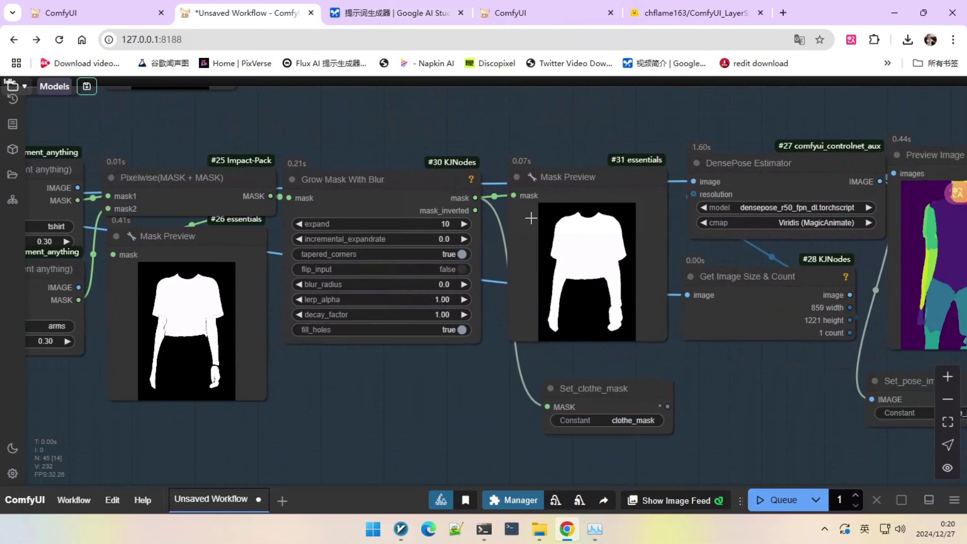
pyautogui.scroll(-3, 531, 415)
pyautogui.moveTo(530, 416); pyautogui.dragTo(496, 304)
pyautogui.scroll(-1, 497, 303)
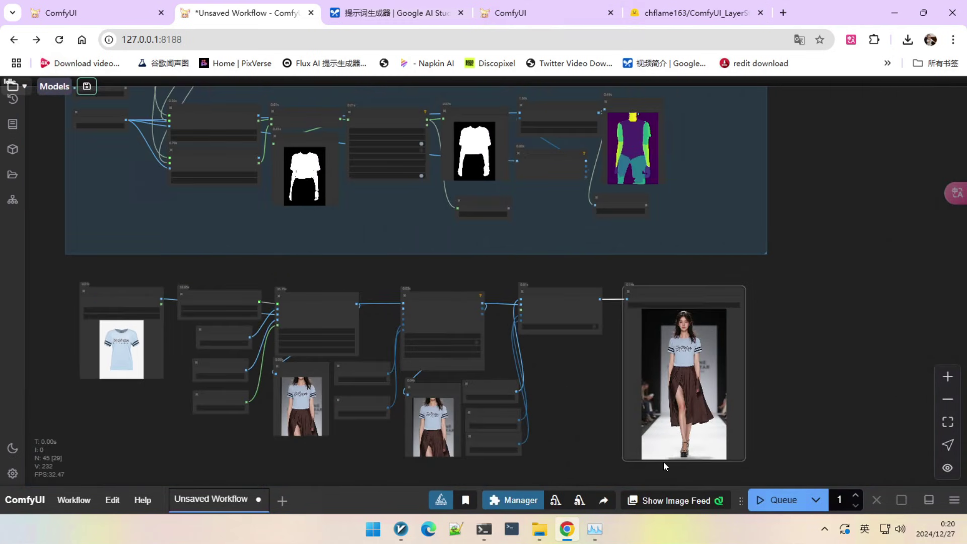
pyautogui.click(763, 499)
pyautogui.moveTo(815, 393); pyautogui.dragTo(782, 370)
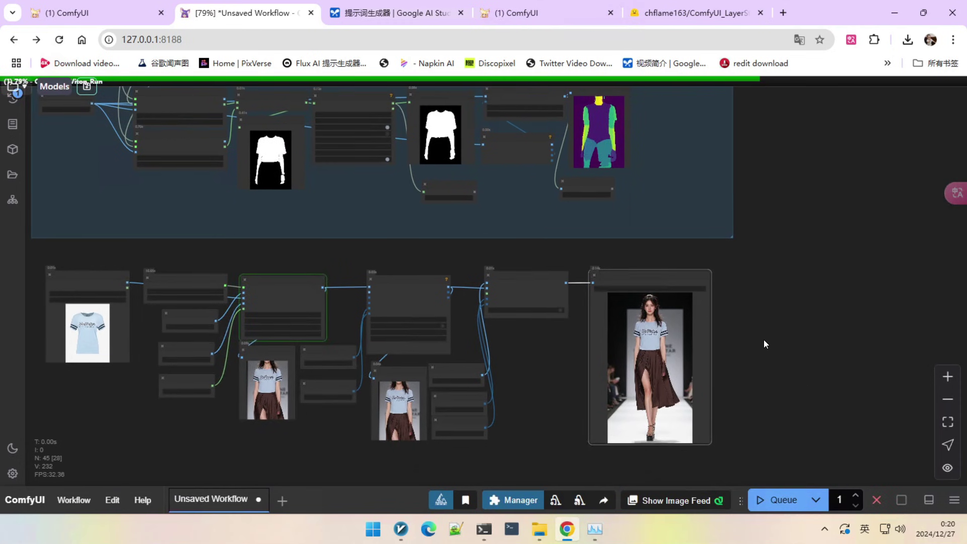
# Connect the width output of Get Image Size & Count to DensePose Estimator's resolution input
pyautogui.scroll(6, 497, 232)
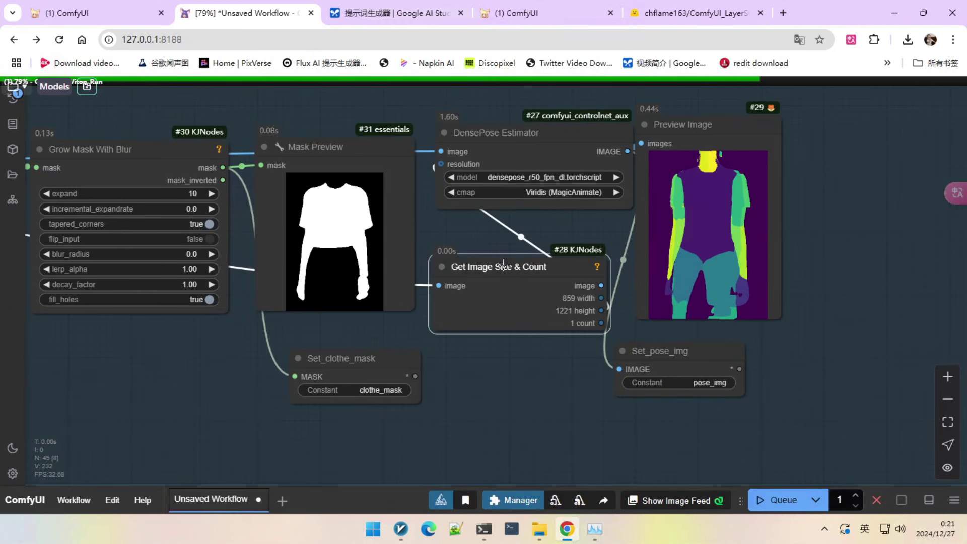
pyautogui.scroll(-4, 508, 268)
pyautogui.scroll(8, 508, 268)
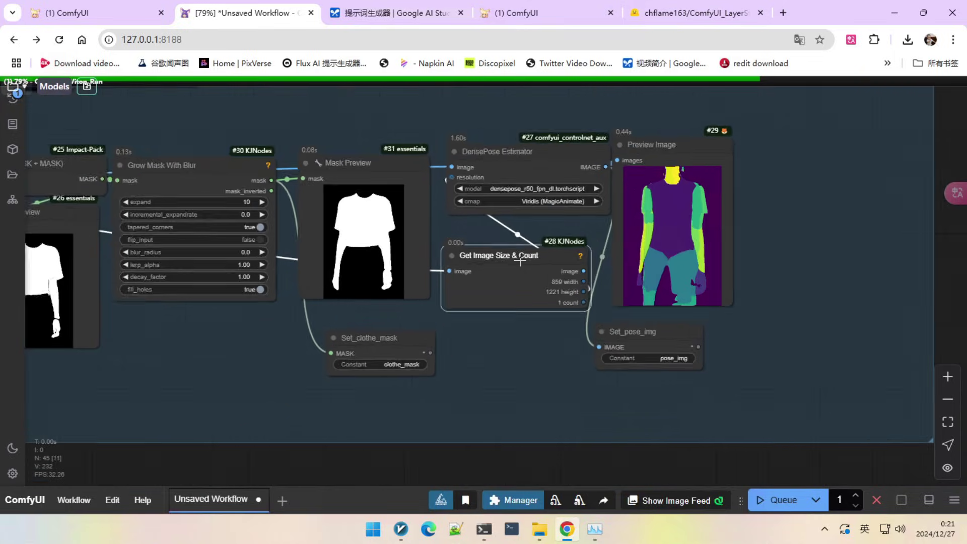
pyautogui.moveTo(417, 210); pyautogui.dragTo(426, 231)
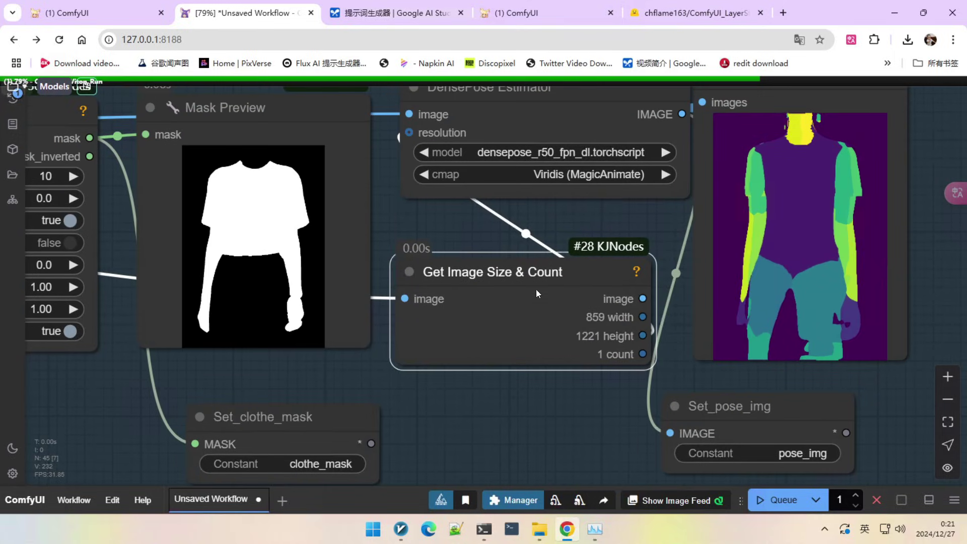
pyautogui.moveTo(642, 317); pyautogui.dragTo(446, 215)
pyautogui.scroll(-4, 705, 304)
pyautogui.scroll(3, 724, 282)
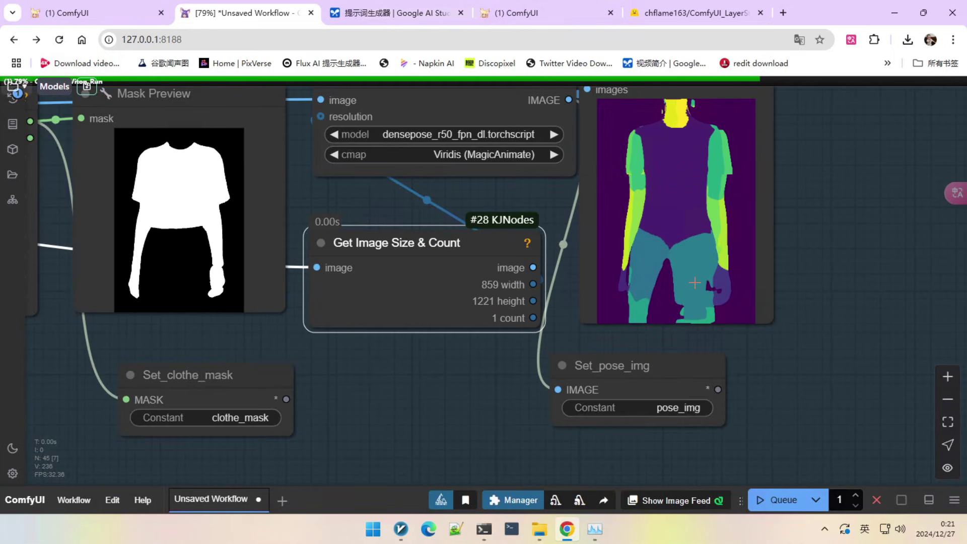
# Inspect the new Save Image result up close around the model's shirt, wrist and hand
pyautogui.scroll(-4, 710, 261)
pyautogui.scroll(-5, 477, 210)
pyautogui.scroll(2, 453, 218)
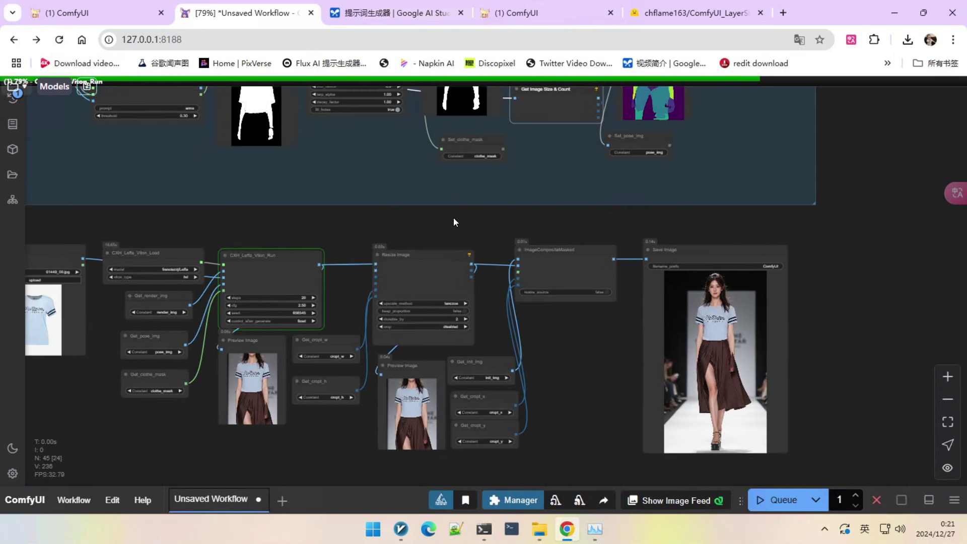
pyautogui.moveTo(498, 210); pyautogui.dragTo(511, 272)
pyautogui.scroll(4, 664, 136)
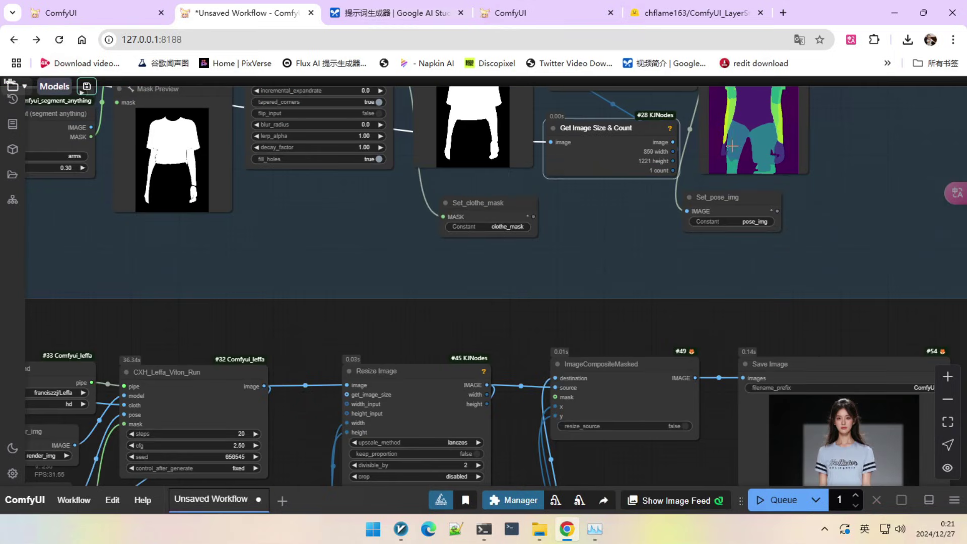
pyautogui.scroll(-4, 681, 168)
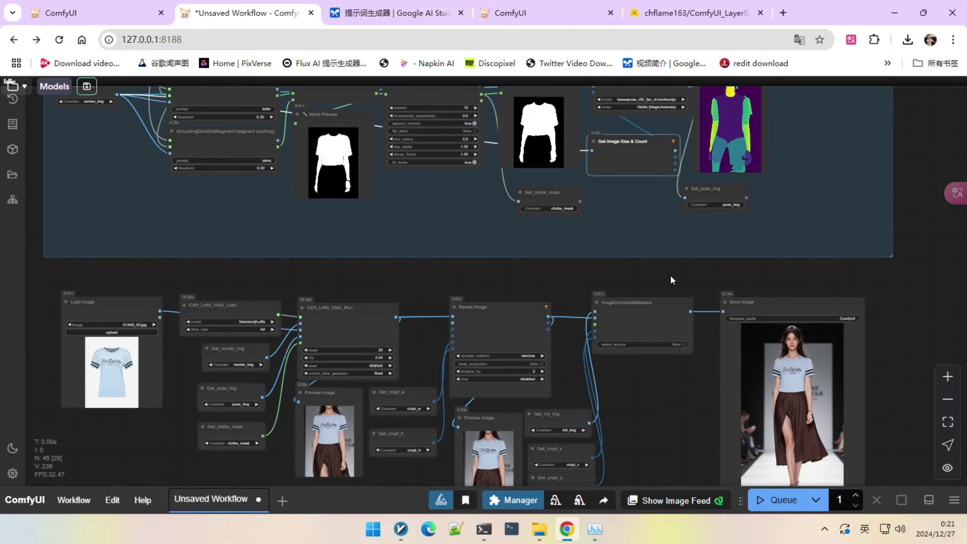
pyautogui.scroll(8, 627, 259)
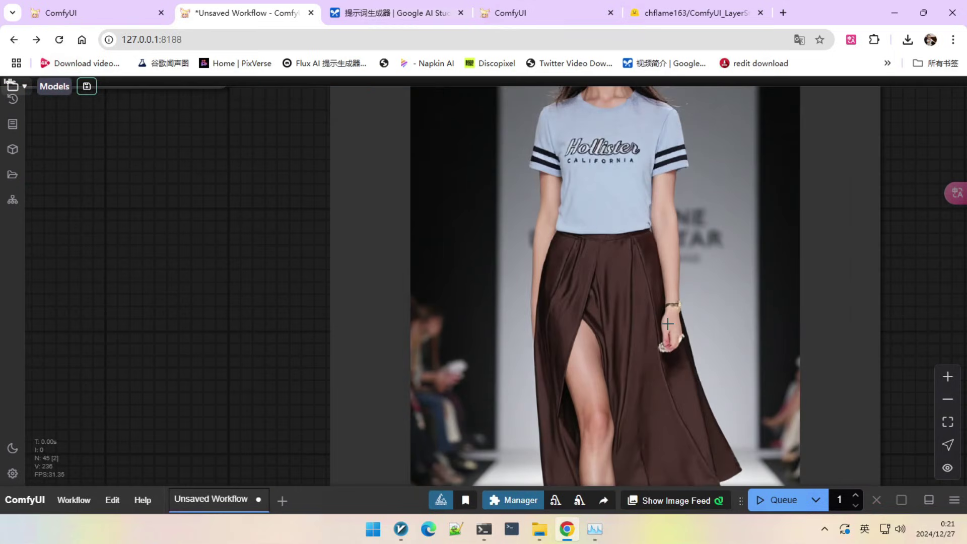
pyautogui.scroll(-4, 667, 324)
pyautogui.scroll(3, 675, 312)
pyautogui.scroll(-1, 680, 317)
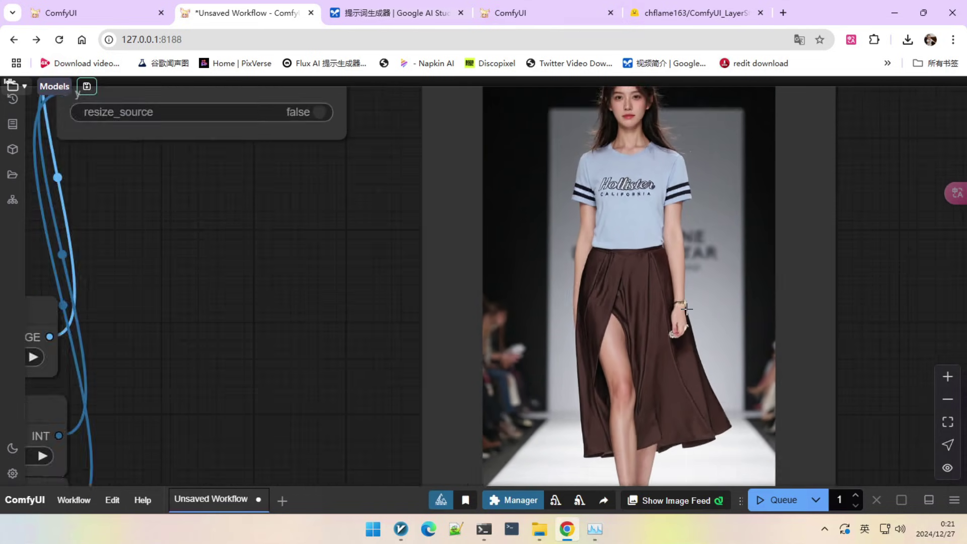
pyautogui.scroll(-6, 687, 309)
pyautogui.scroll(1, 579, 312)
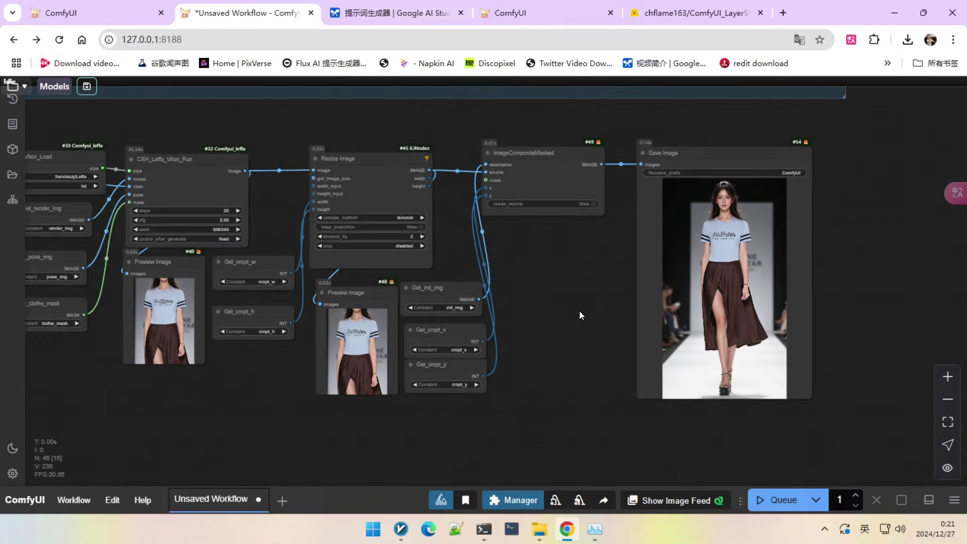
# Queue the workflow again with the DensePose resolution taken from the image width
pyautogui.scroll(-3, 579, 310)
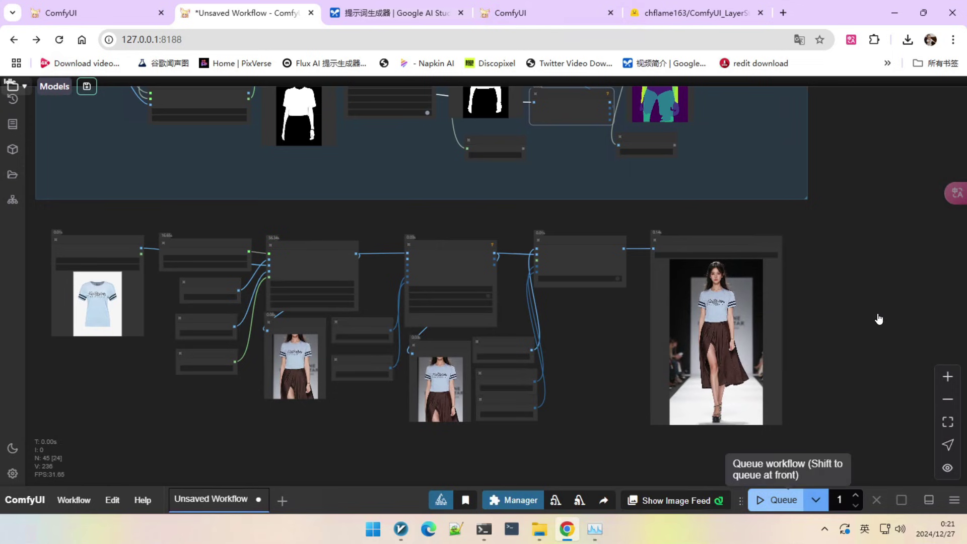
pyautogui.moveTo(899, 244); pyautogui.dragTo(865, 351)
pyautogui.click(780, 499)
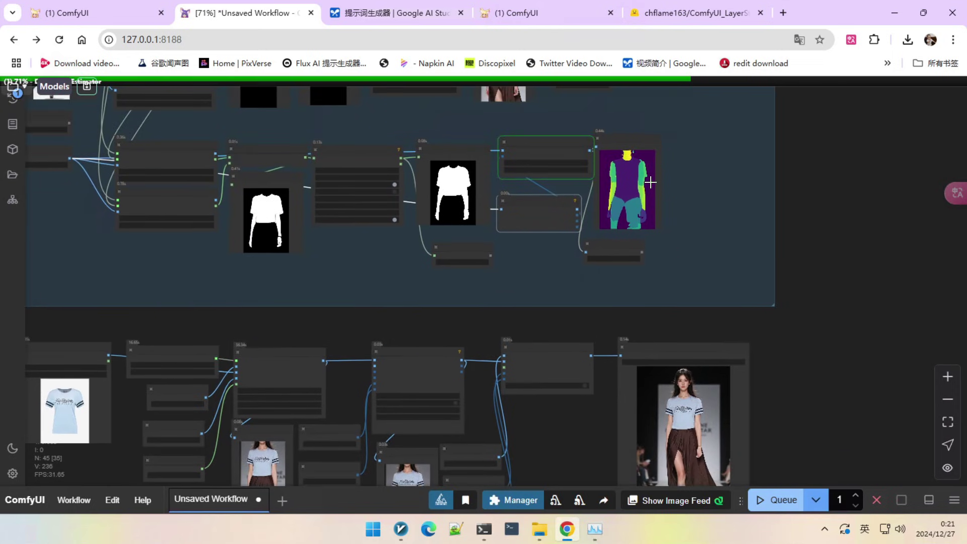
# Examine the regenerated DensePose preview, the Get Image Size & Count node and the new Save Image result around the shirt and hand
pyautogui.scroll(3, 650, 181)
pyautogui.scroll(5, 655, 176)
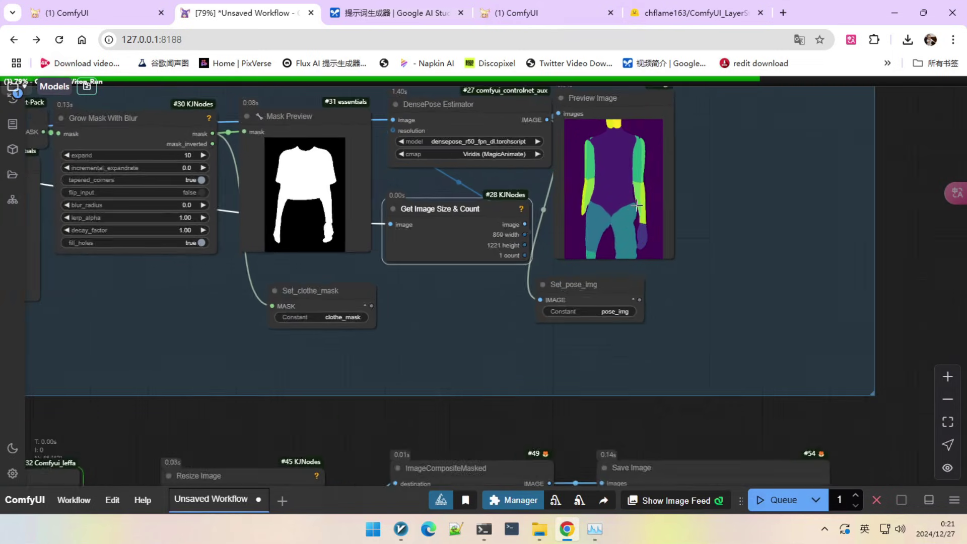
pyautogui.scroll(-4, 647, 241)
pyautogui.scroll(6, 507, 222)
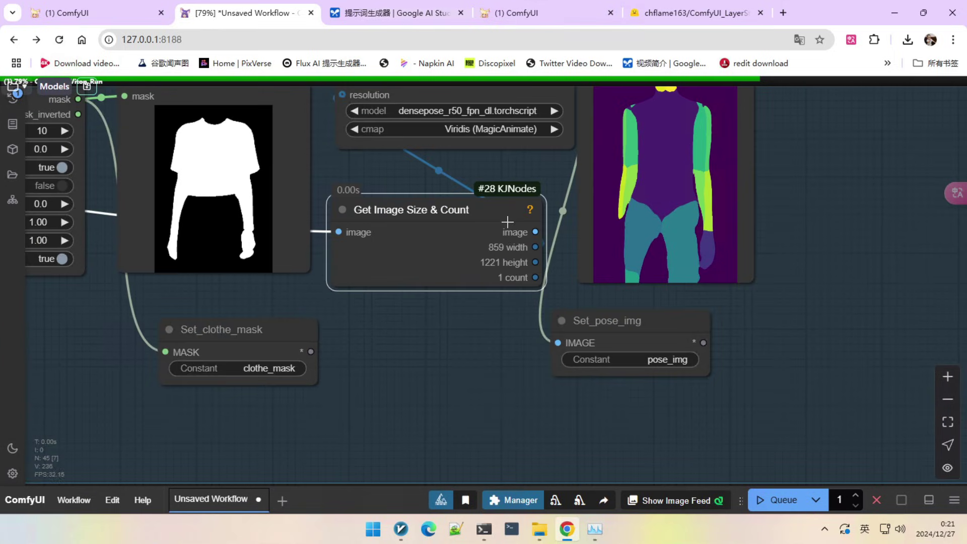
pyautogui.scroll(-5, 509, 246)
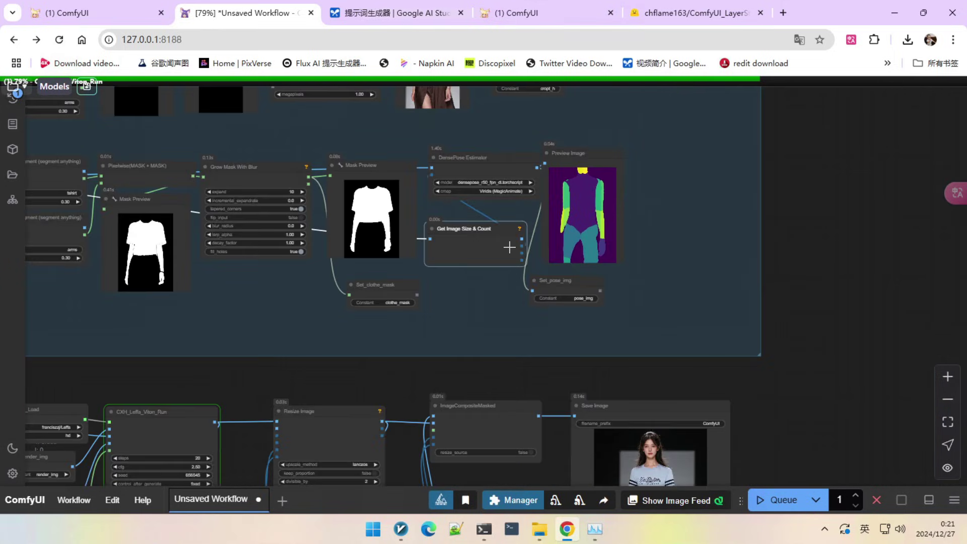
pyautogui.moveTo(651, 375); pyautogui.dragTo(654, 161)
pyautogui.scroll(8, 670, 393)
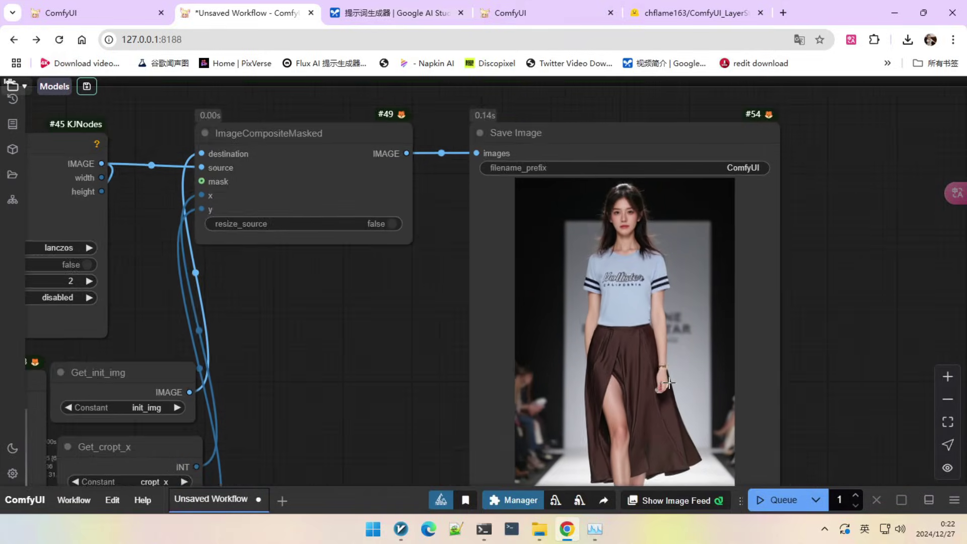
pyautogui.scroll(-3, 659, 384)
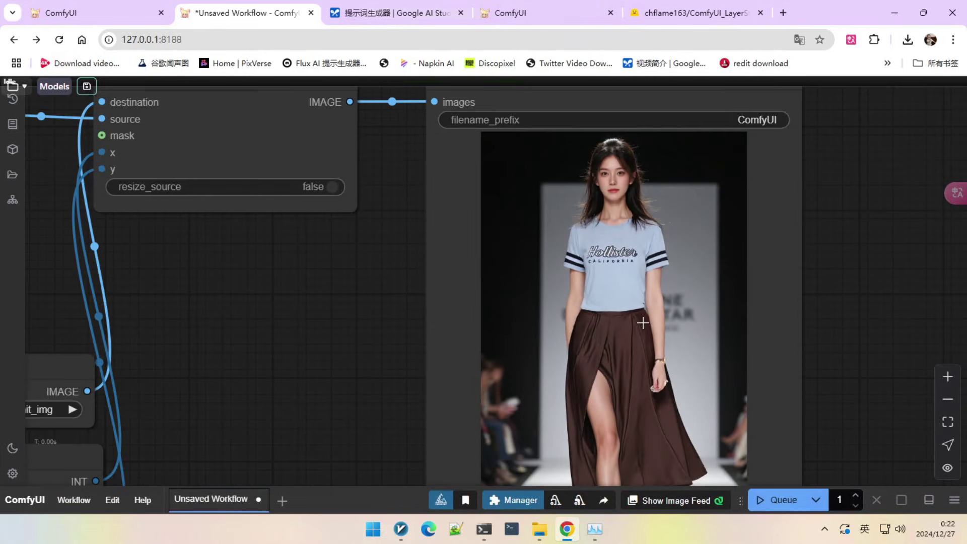
pyautogui.scroll(-6, 643, 323)
pyautogui.moveTo(498, 341); pyautogui.dragTo(583, 347)
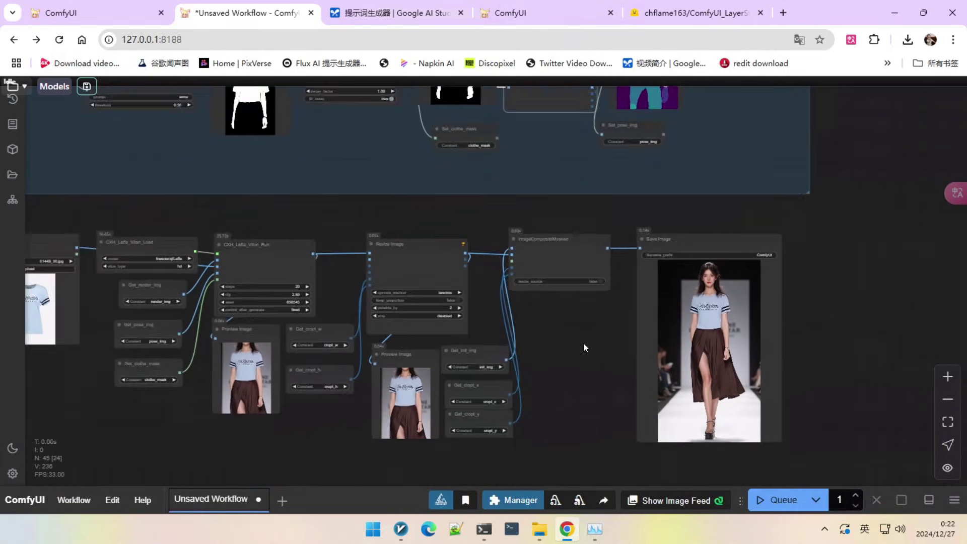
# Load 005714.jpg from the example folder as the garment in the Load Image node feeding the Leffa try-on nodes
pyautogui.scroll(-4, 584, 348)
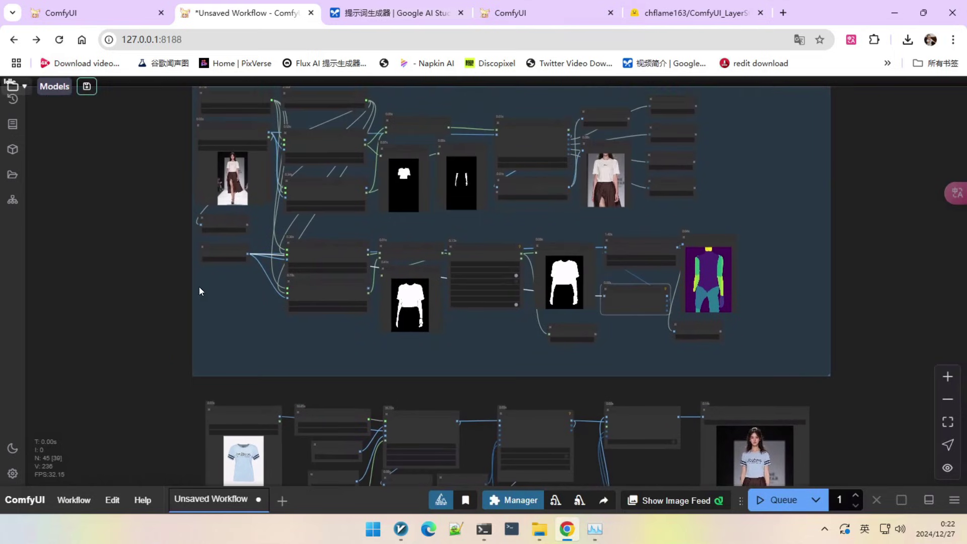
pyautogui.scroll(5, 201, 217)
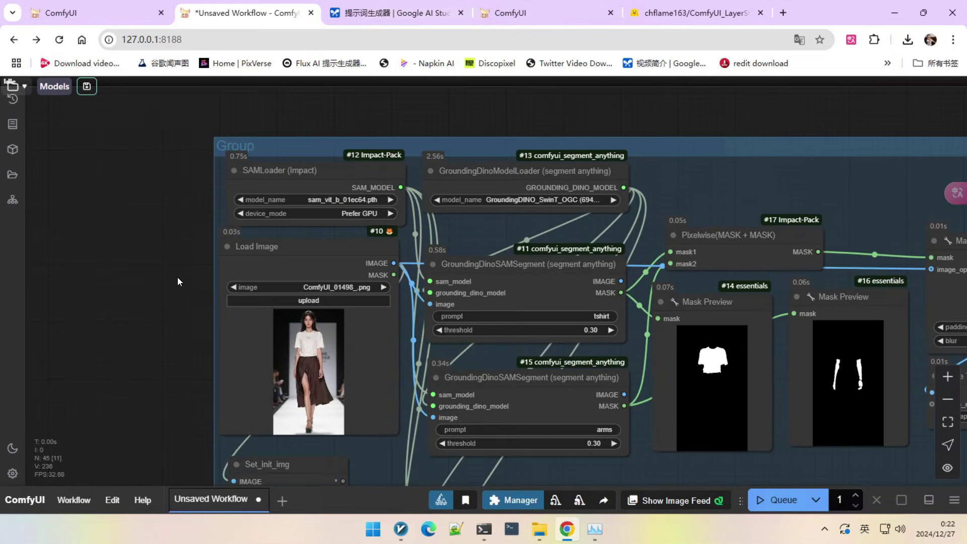
pyautogui.scroll(-4, 197, 390)
pyautogui.scroll(2, 196, 274)
pyautogui.scroll(4, 302, 168)
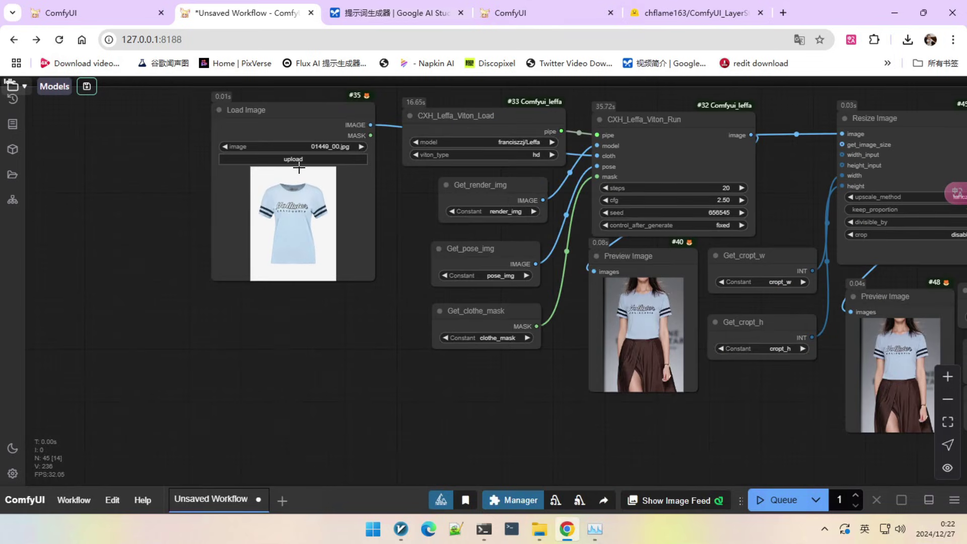
pyautogui.click(300, 161)
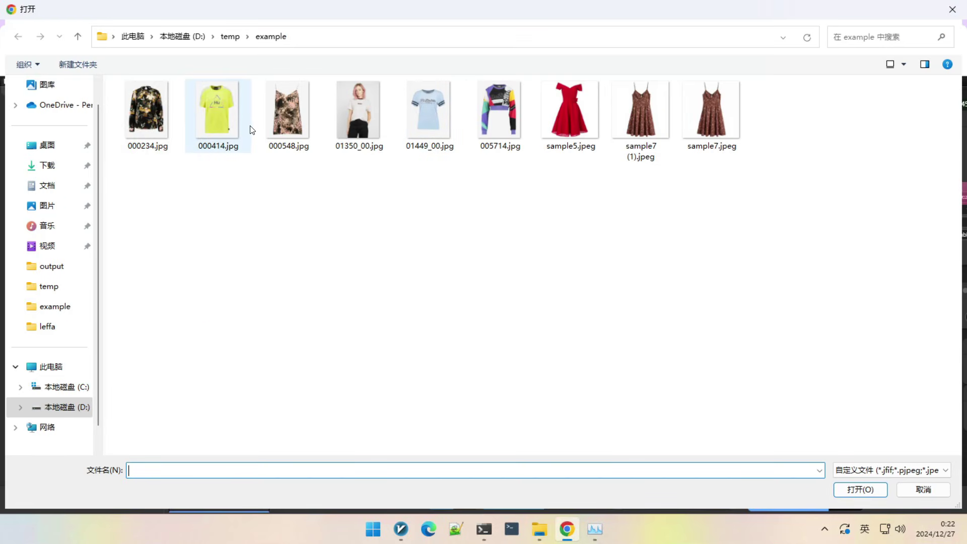
pyautogui.doubleClick(510, 120)
# Check the loaded multicoloured sweater image against the current try-on previews and queue the workflow with it
pyautogui.moveTo(455, 390); pyautogui.dragTo(259, 368)
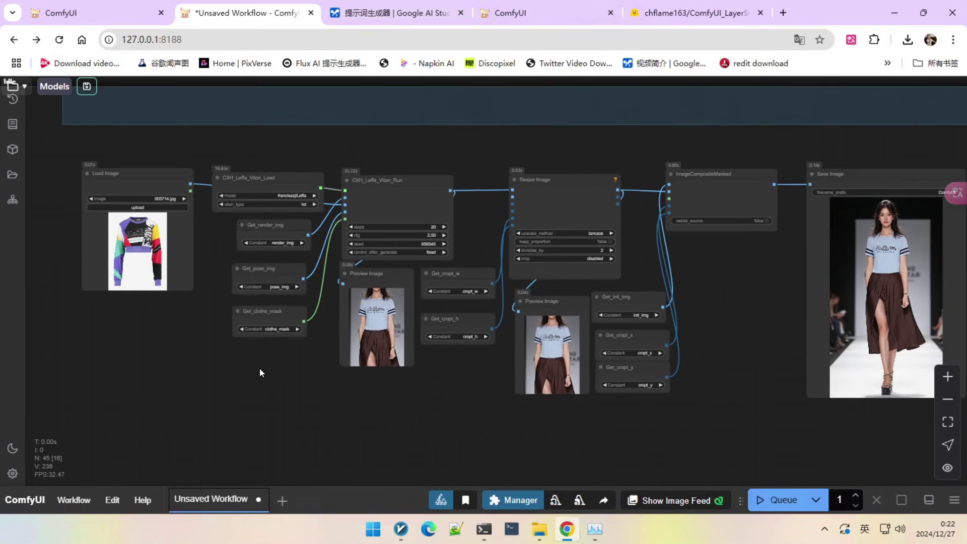
pyautogui.scroll(1, 170, 297)
pyautogui.scroll(3, 134, 230)
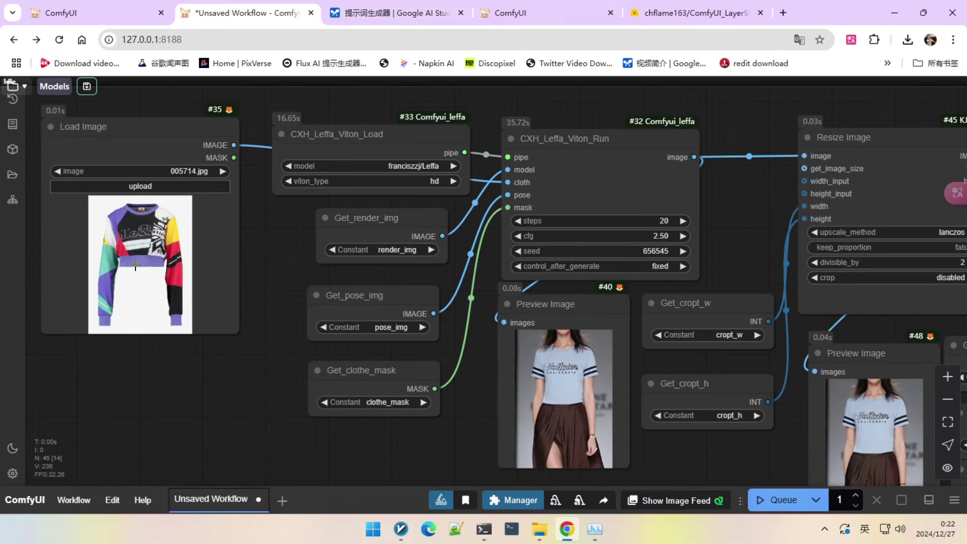
pyautogui.scroll(3, 135, 265)
pyautogui.scroll(-5, 143, 260)
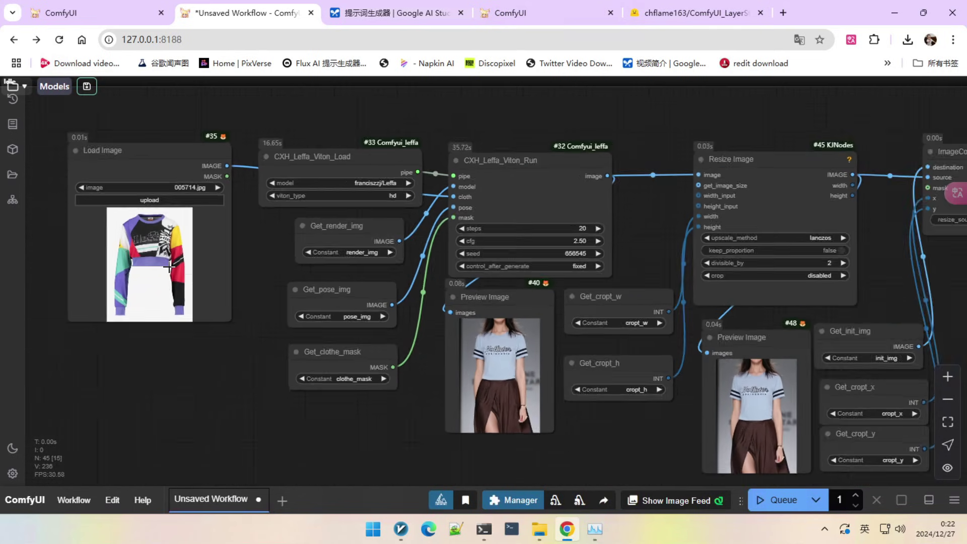
pyautogui.scroll(-3, 167, 349)
pyautogui.scroll(3, 168, 273)
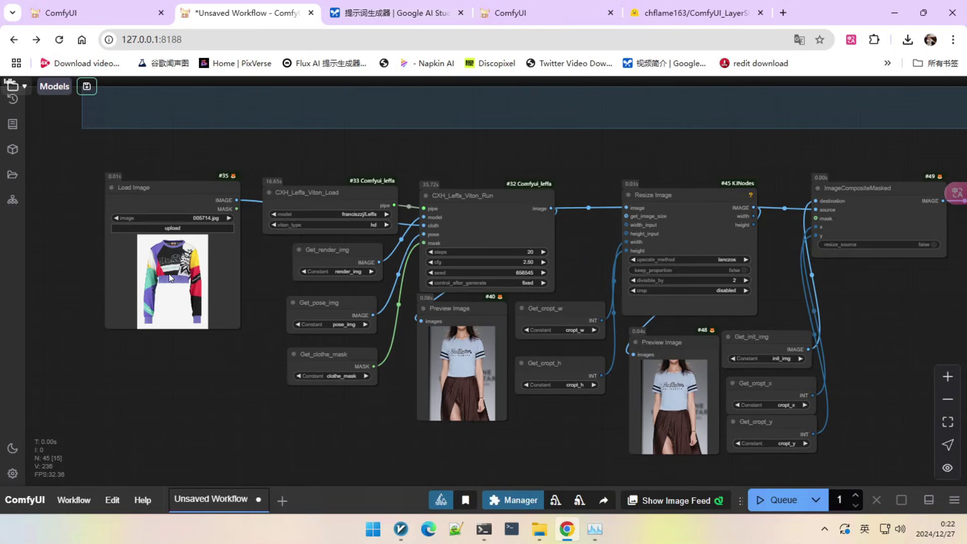
pyautogui.scroll(-3, 162, 290)
pyautogui.scroll(-3, 279, 352)
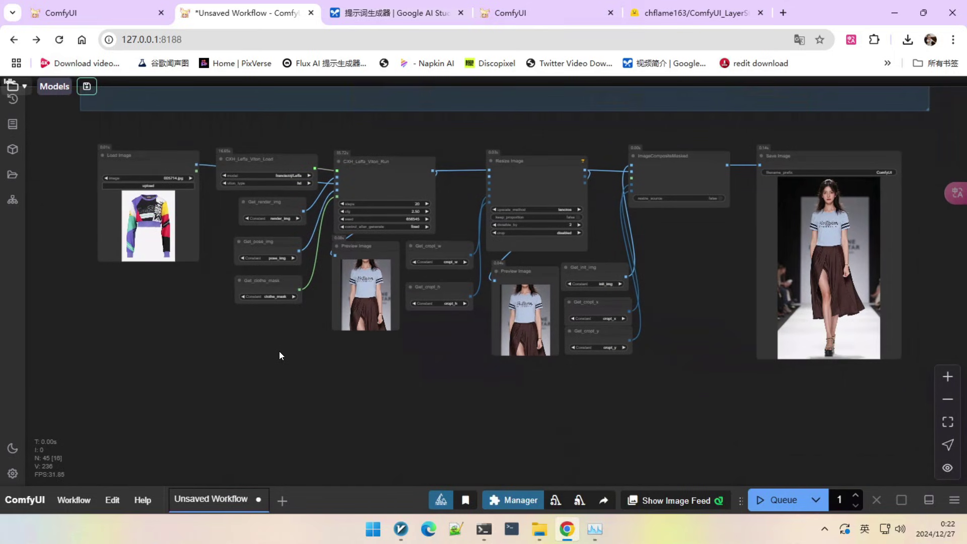
pyautogui.click(780, 500)
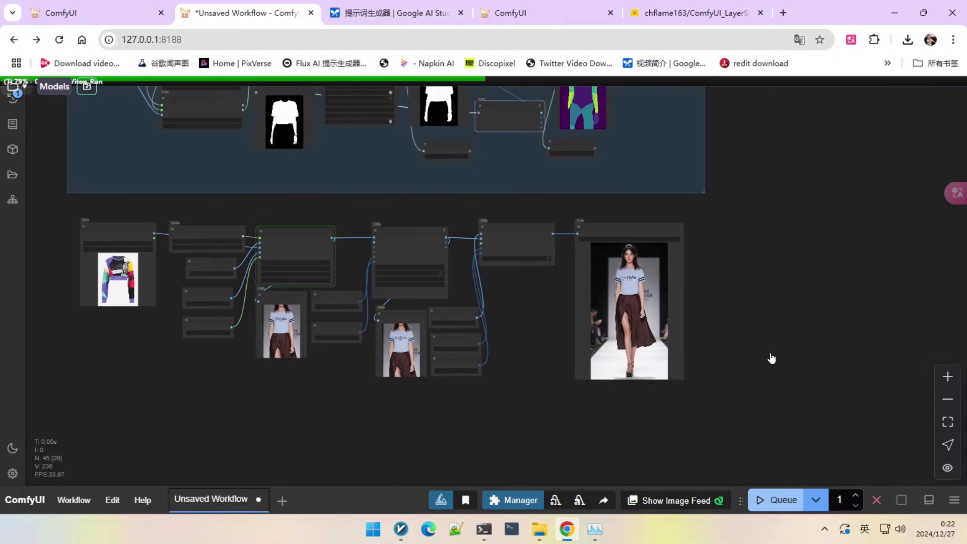
# Examine the sweater try-on in the Save Image result up close around the print, waist, sleeves and cuffs
pyautogui.moveTo(771, 358); pyautogui.dragTo(794, 409)
pyautogui.moveTo(768, 365); pyautogui.dragTo(788, 304)
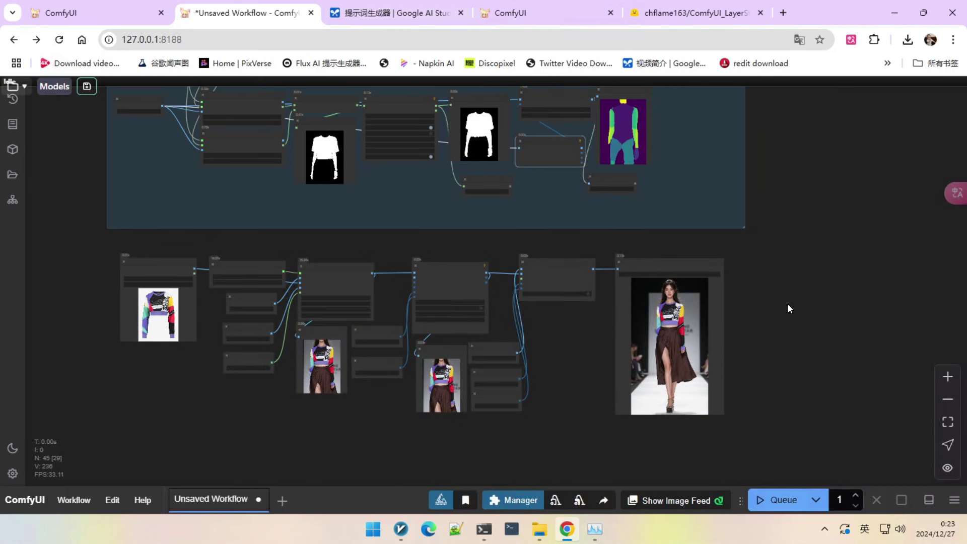
pyautogui.scroll(10, 754, 328)
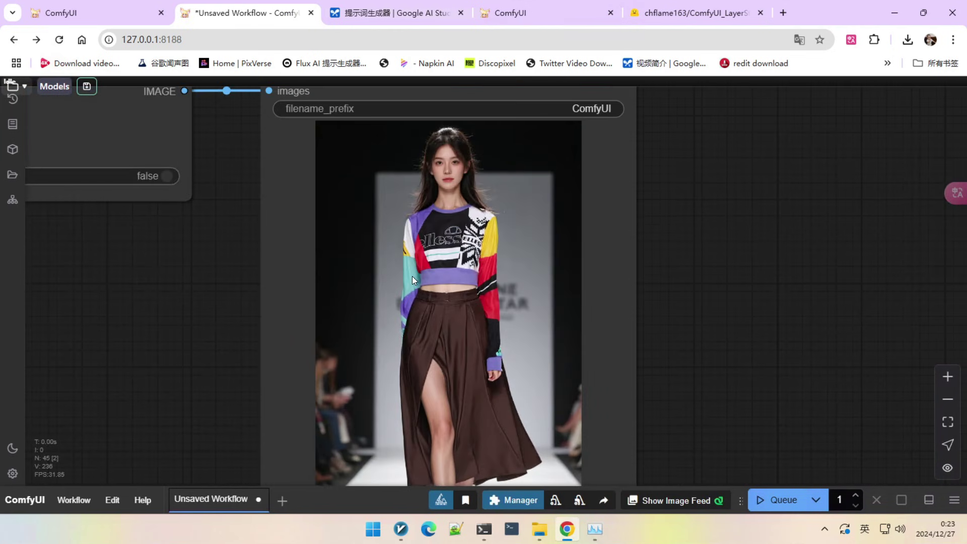
pyautogui.scroll(-4, 455, 290)
pyautogui.scroll(4, 455, 292)
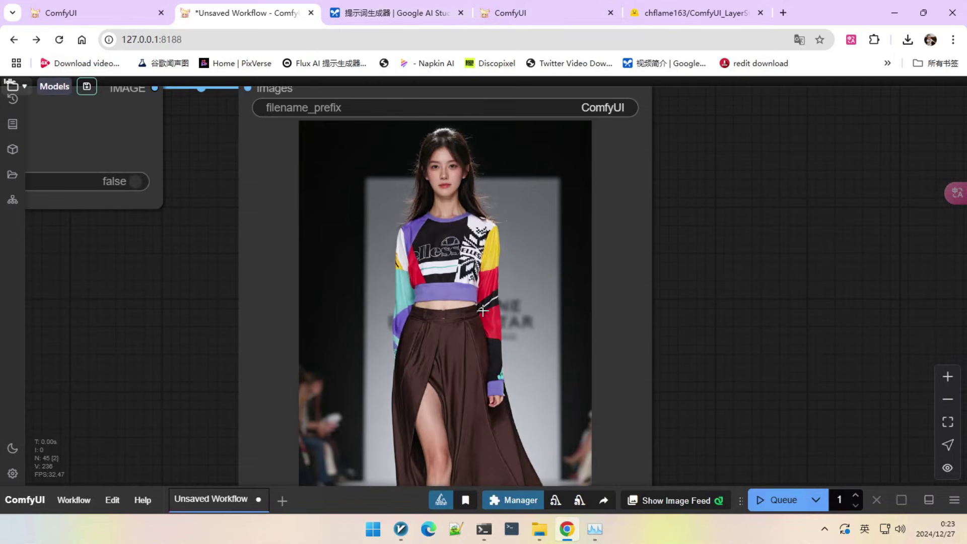
pyautogui.scroll(-3, 502, 334)
pyautogui.scroll(-3, 657, 298)
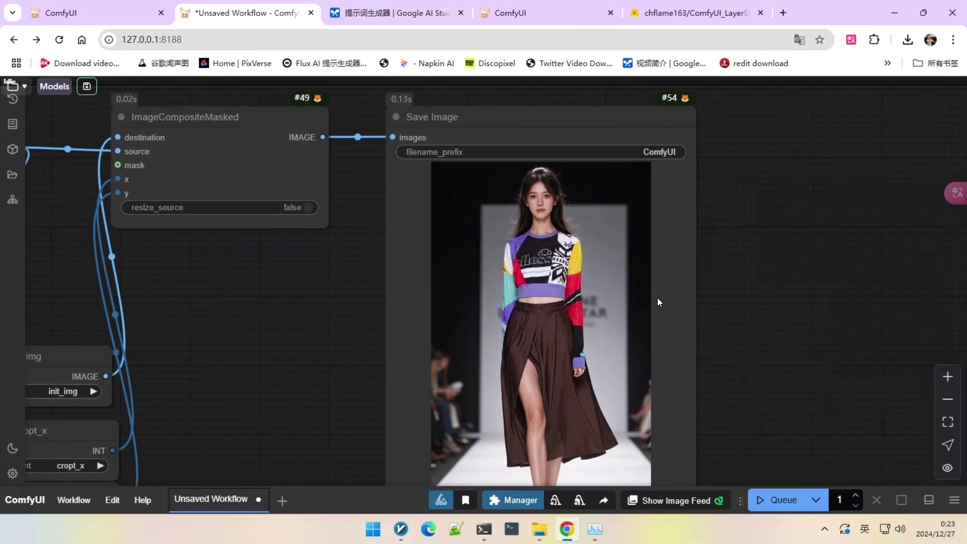
pyautogui.scroll(6, 552, 277)
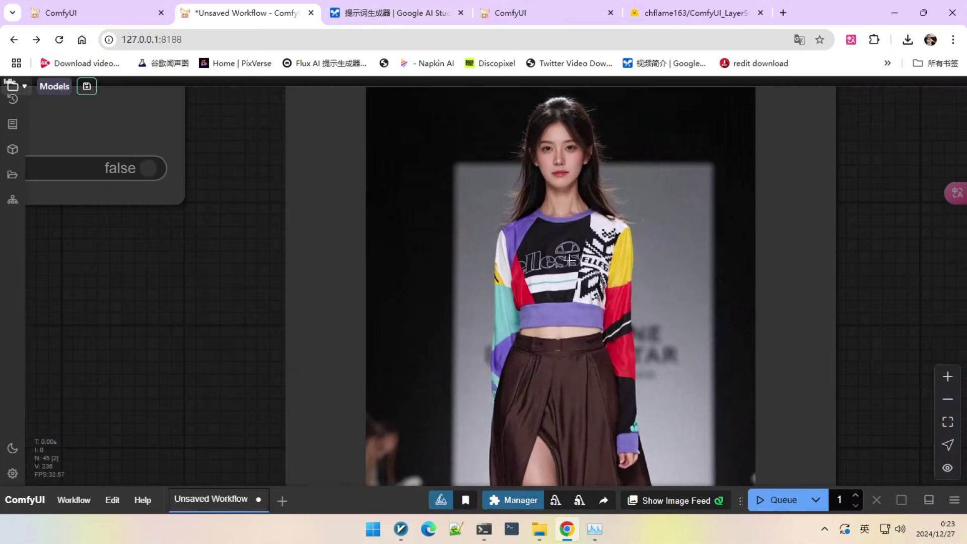
pyautogui.scroll(-5, 545, 271)
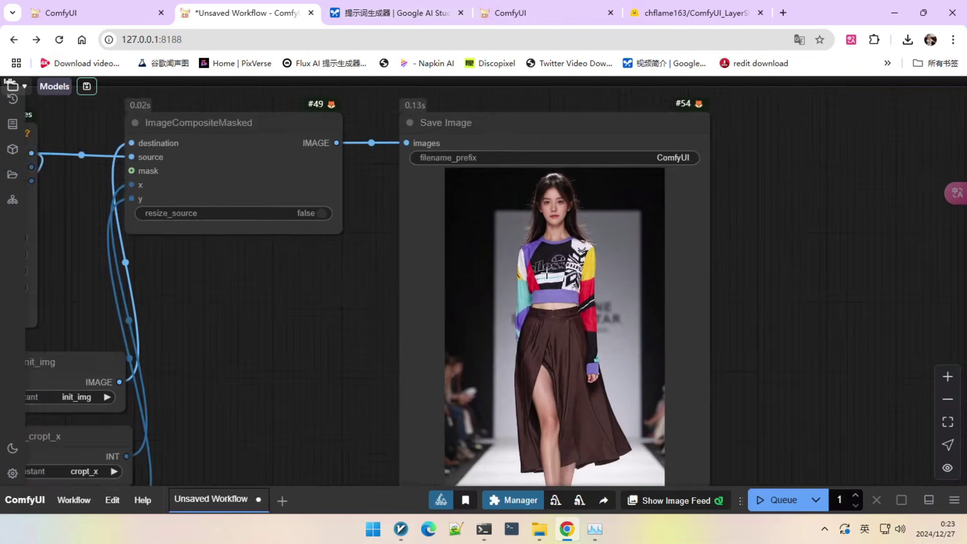
# Load ComfyUI_01497_.png from the leffa folder as the model photo in the masking group's Load Image node
pyautogui.moveTo(352, 443); pyautogui.dragTo(544, 443)
pyautogui.scroll(6, 288, 270)
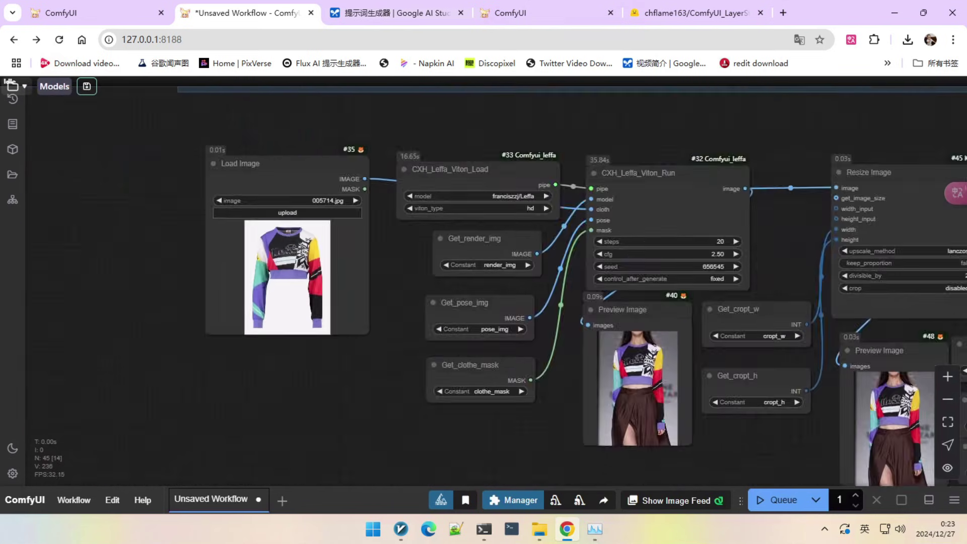
pyautogui.scroll(-5, 288, 270)
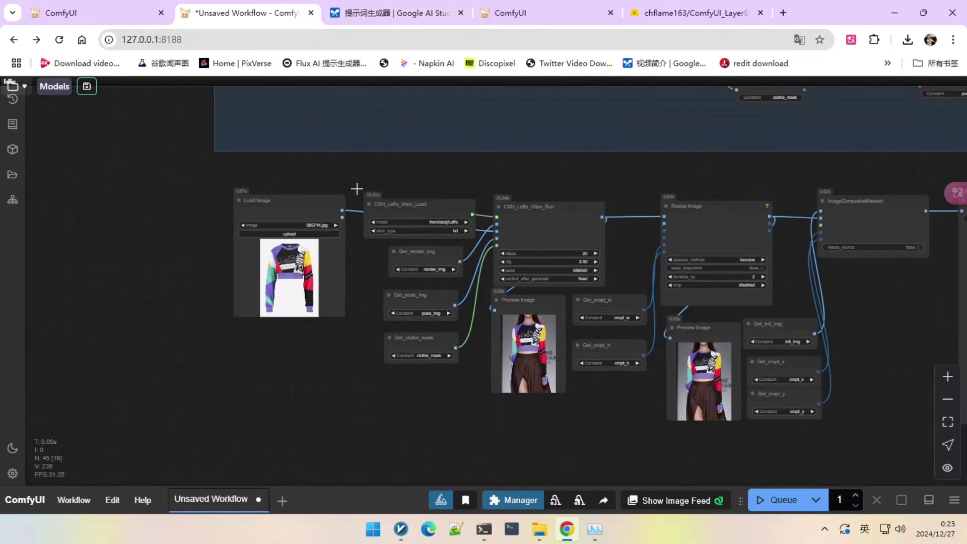
pyautogui.moveTo(432, 174); pyautogui.dragTo(369, 345)
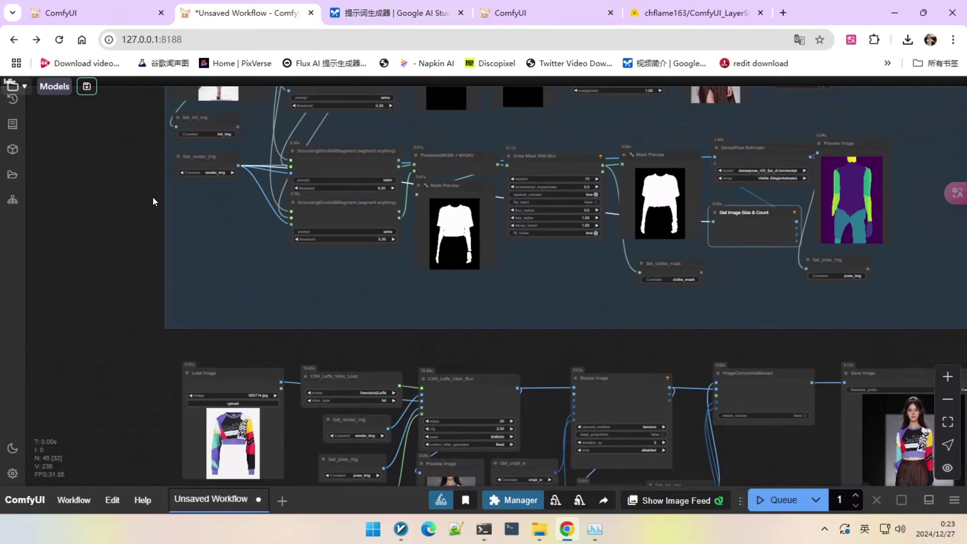
pyautogui.moveTo(153, 199); pyautogui.dragTo(174, 328)
pyautogui.scroll(4, 167, 203)
pyautogui.click(302, 220)
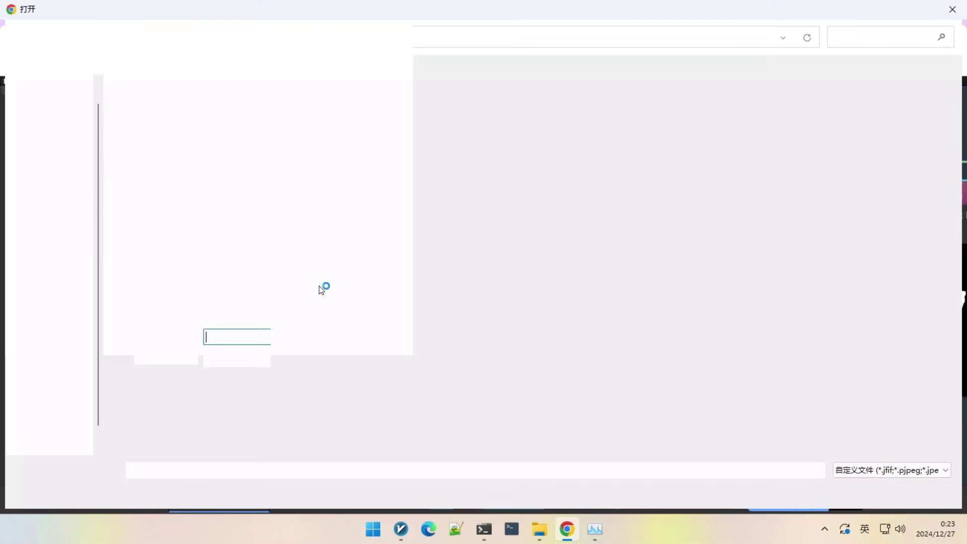
pyautogui.click(47, 326)
pyautogui.click(606, 218)
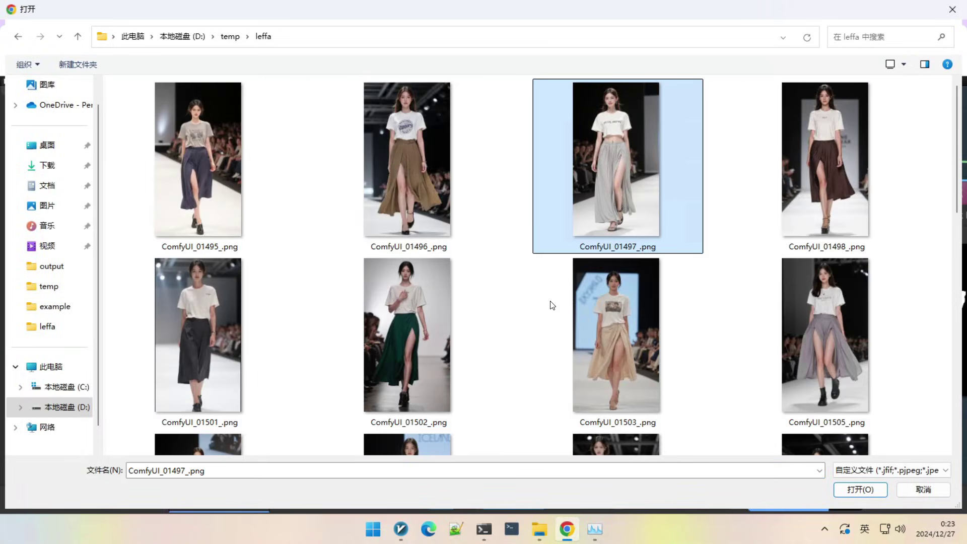
pyautogui.doubleClick(581, 223)
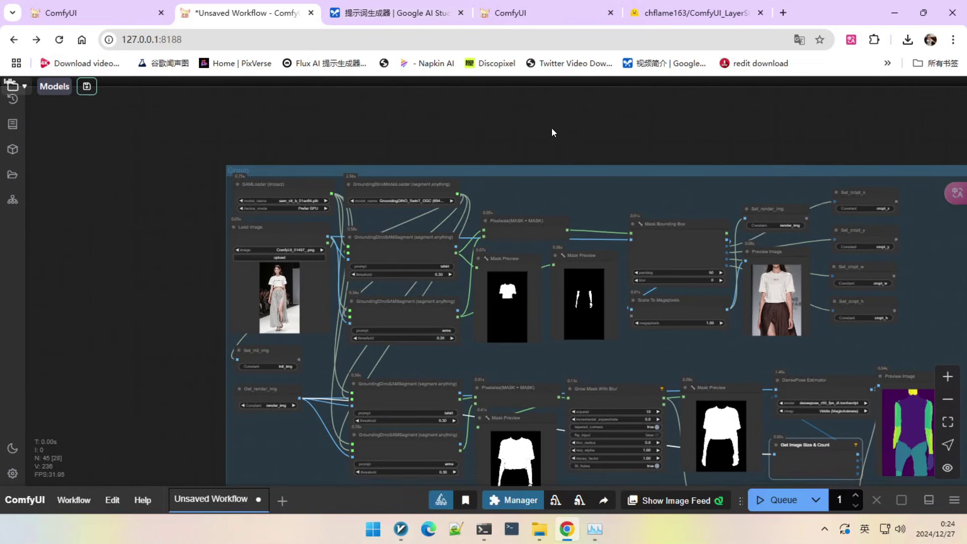
# Queue the workflow with the new model photo and inspect the mask previews and the GroundingDinoSAMSegment prompts and thresholds
pyautogui.moveTo(551, 128); pyautogui.dragTo(504, 104)
pyautogui.scroll(-3, 504, 105)
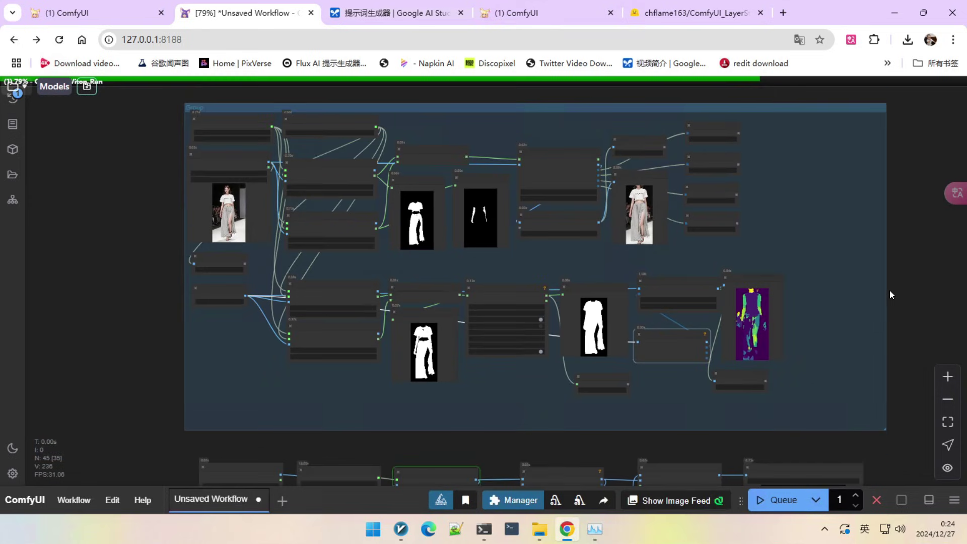
pyautogui.scroll(2, 857, 275)
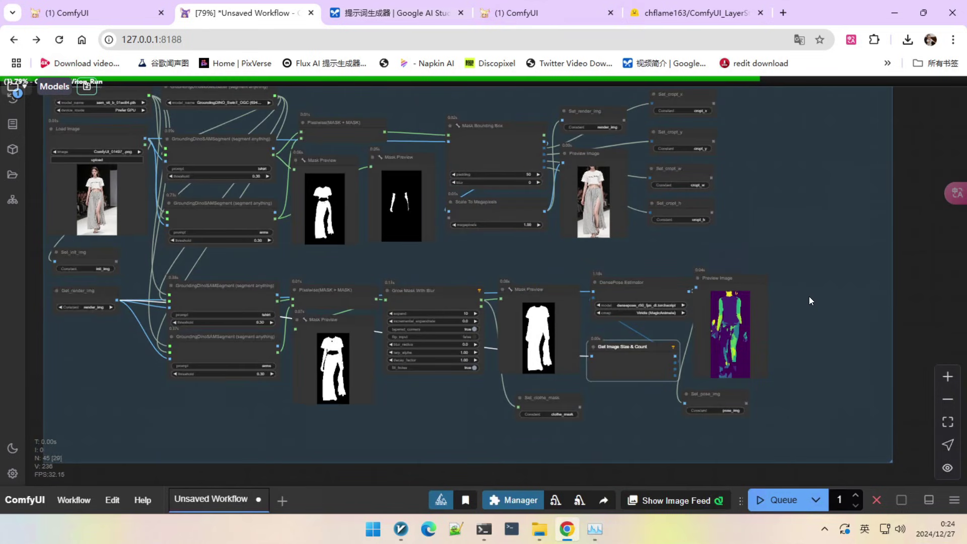
pyautogui.scroll(3, 736, 292)
pyautogui.scroll(-2, 301, 227)
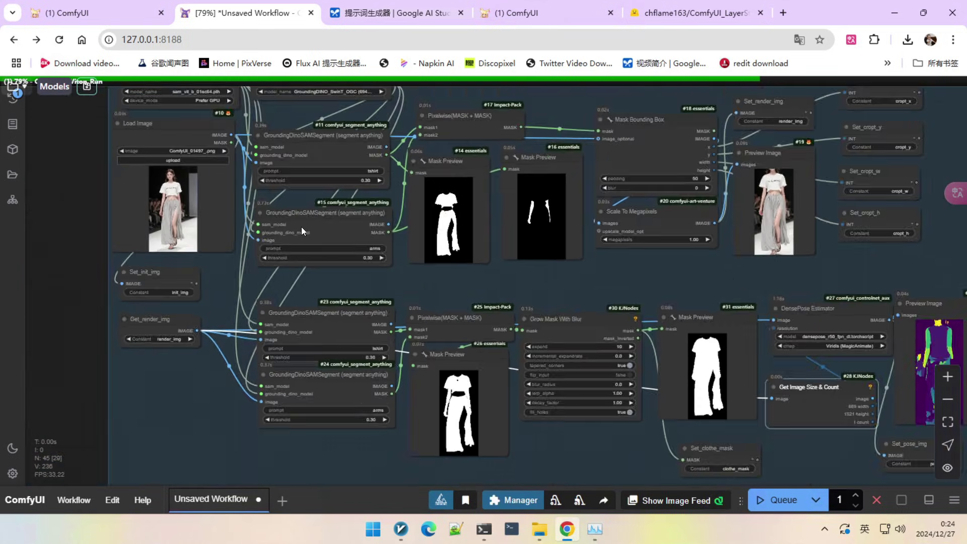
pyautogui.scroll(3, 358, 271)
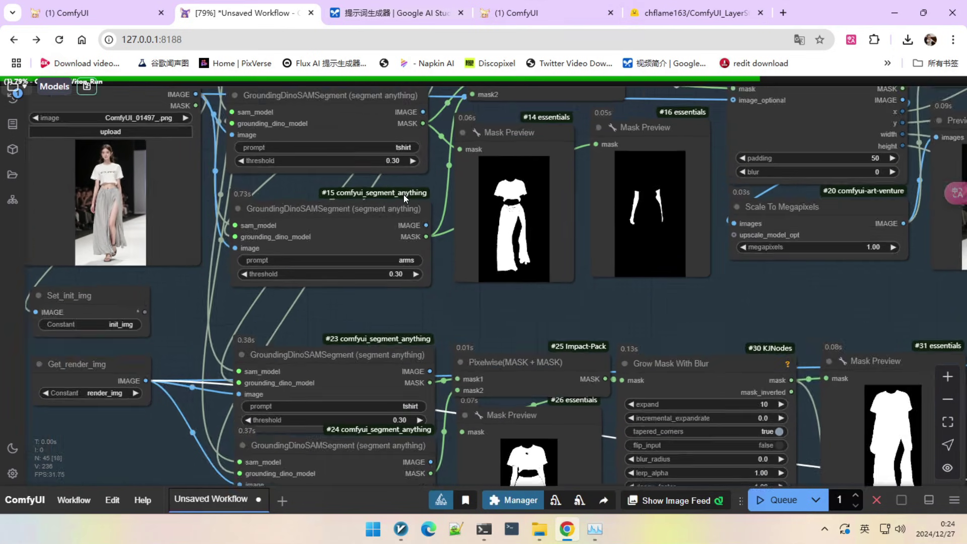
pyautogui.scroll(2, 406, 194)
pyautogui.scroll(-2, 452, 203)
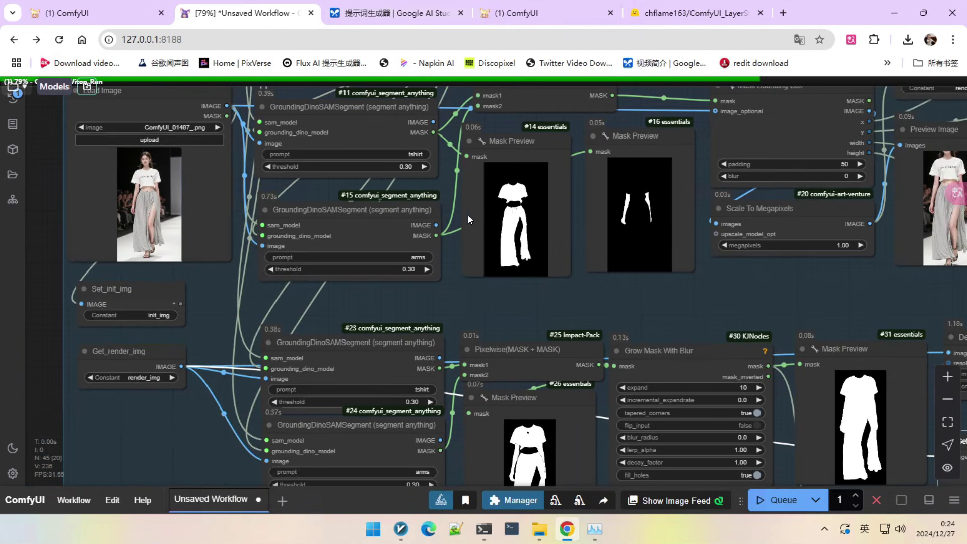
pyautogui.scroll(2, 521, 207)
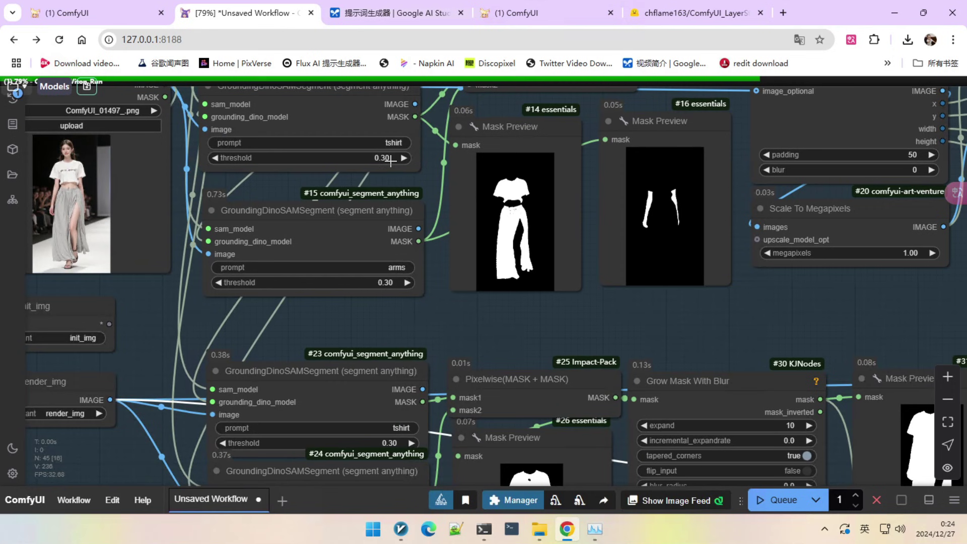
pyautogui.scroll(-2, 391, 160)
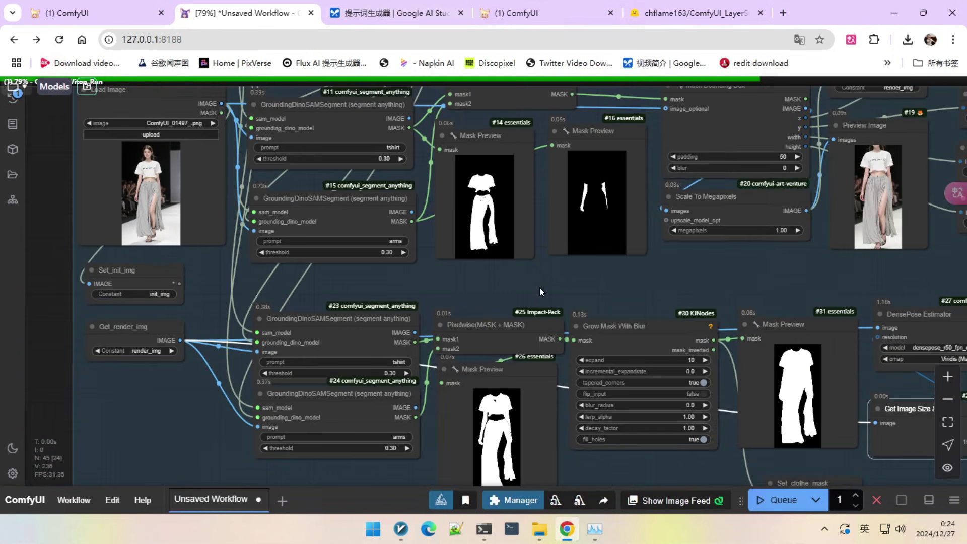
# Examine the DensePose preview of the new model photo up close, comparing it with the clothing mask
pyautogui.scroll(-2, 525, 293)
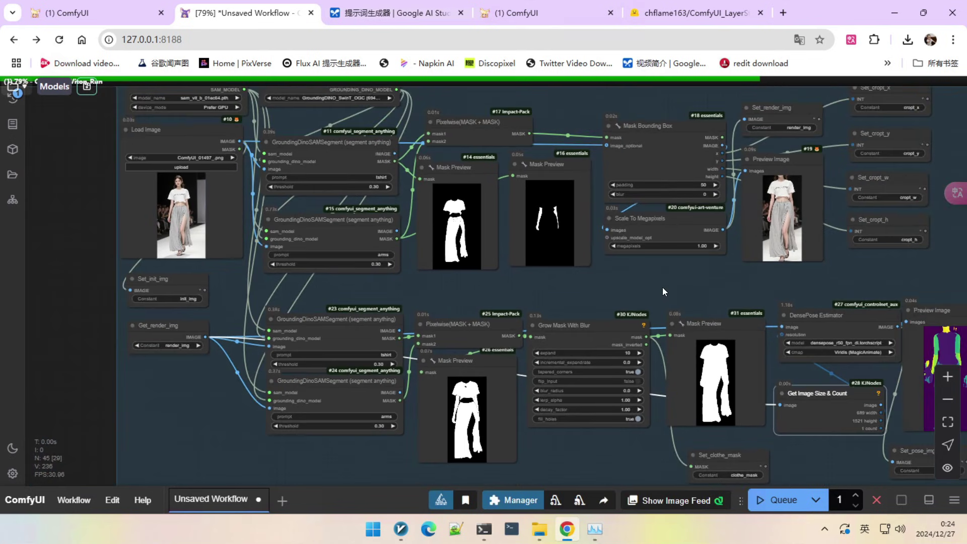
pyautogui.moveTo(739, 285); pyautogui.dragTo(489, 208)
pyautogui.scroll(2, 728, 292)
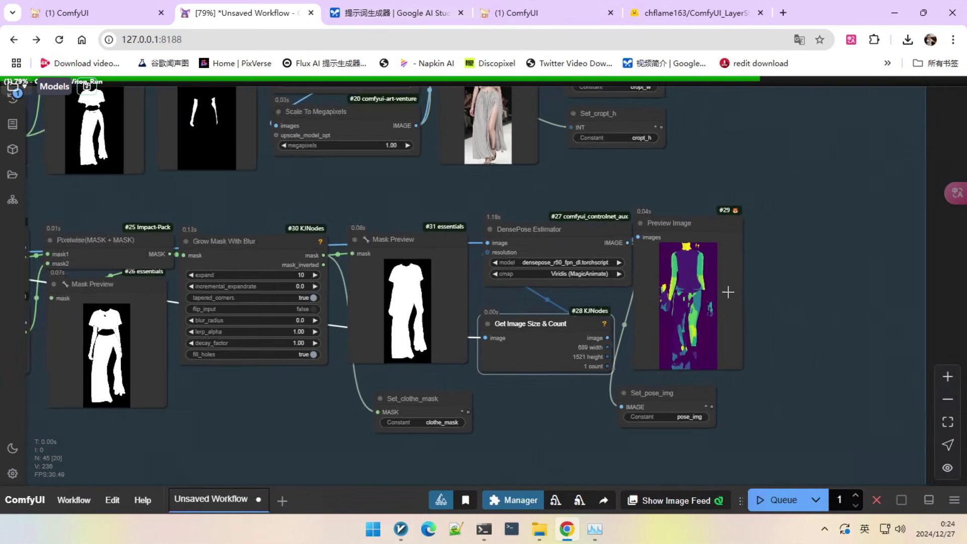
pyautogui.scroll(5, 727, 292)
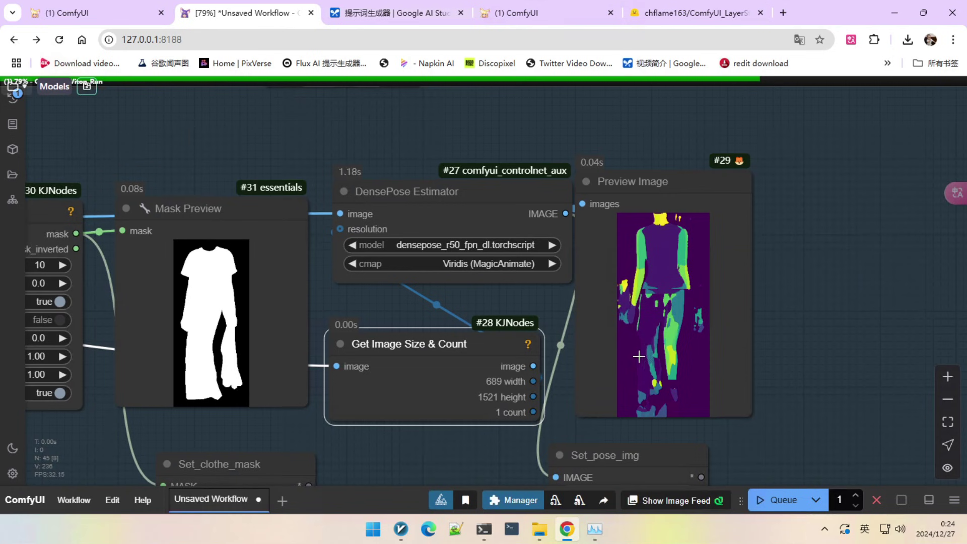
pyautogui.scroll(2, 646, 328)
pyautogui.scroll(1, 655, 317)
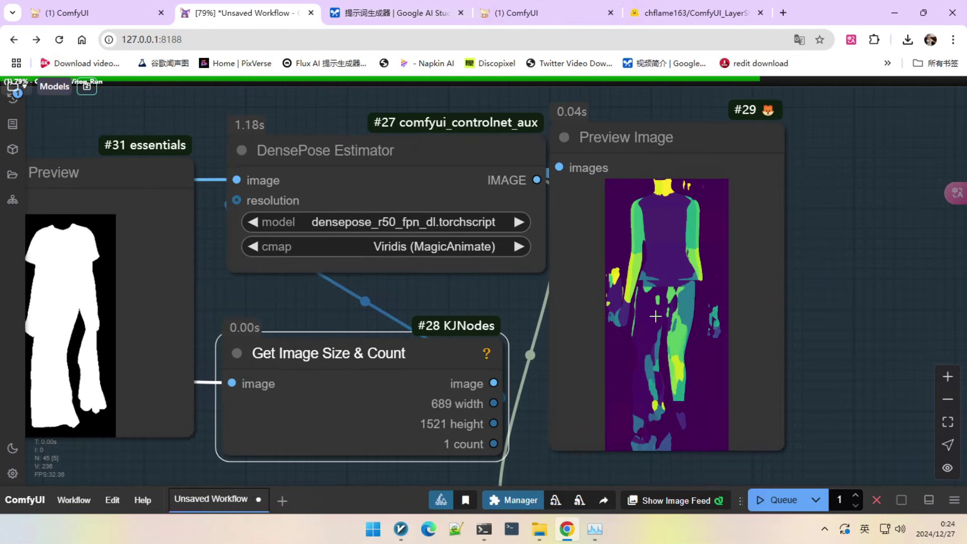
pyautogui.scroll(-2, 624, 271)
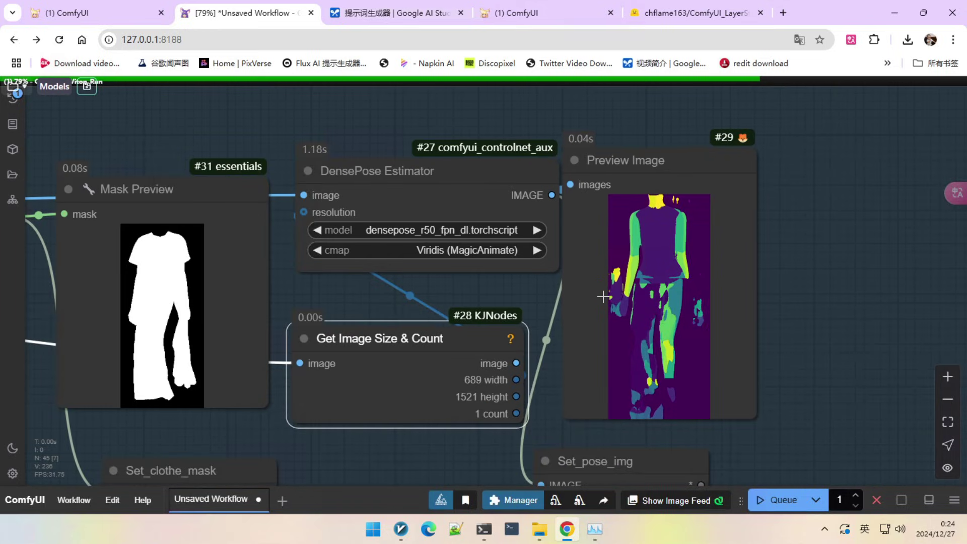
pyautogui.scroll(-2, 611, 278)
pyautogui.scroll(1, 614, 270)
pyautogui.scroll(-3, 625, 274)
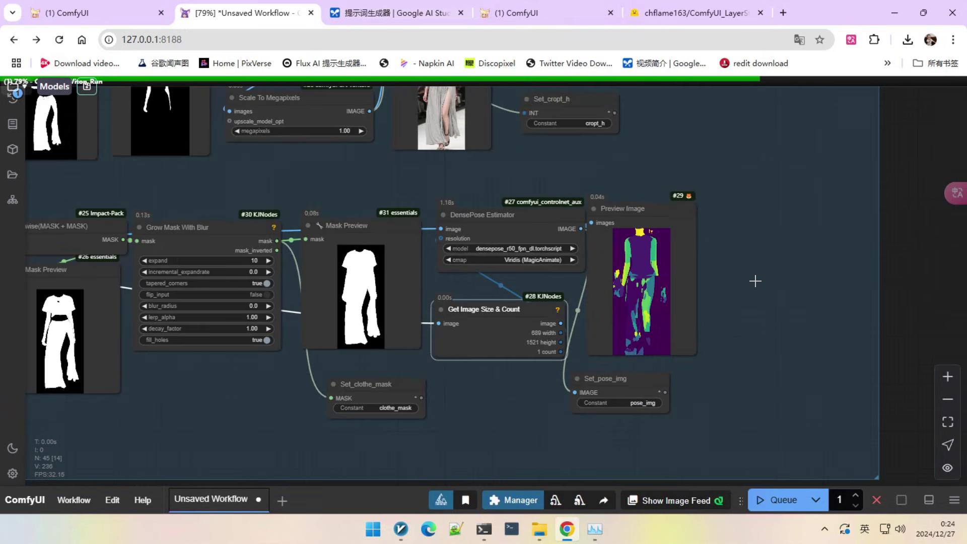
# Review the source photo, the segmentation mask previews and the final composited try-on in the Save Image node
pyautogui.scroll(-5, 786, 262)
pyautogui.moveTo(897, 242); pyautogui.dragTo(934, 350)
pyautogui.scroll(4, 228, 273)
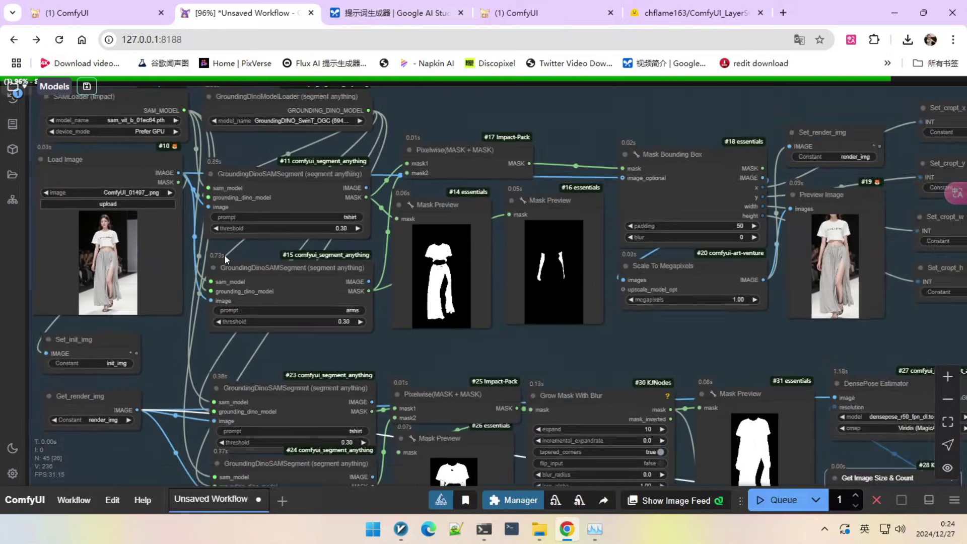
pyautogui.scroll(3, 232, 256)
pyautogui.scroll(-6, 536, 341)
pyautogui.scroll(3, 536, 341)
pyautogui.moveTo(535, 341); pyautogui.dragTo(532, 112)
pyautogui.scroll(-2, 532, 113)
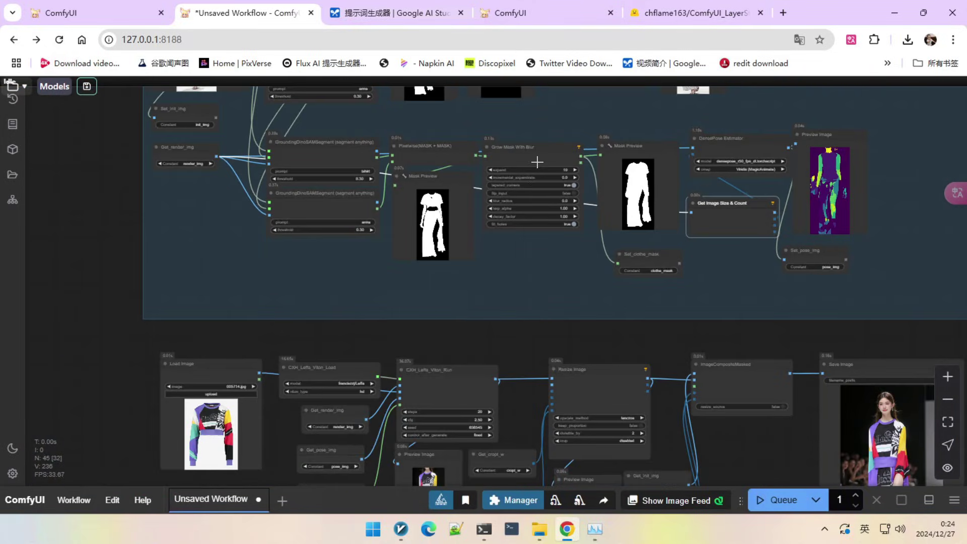
pyautogui.moveTo(553, 331); pyautogui.dragTo(503, 212)
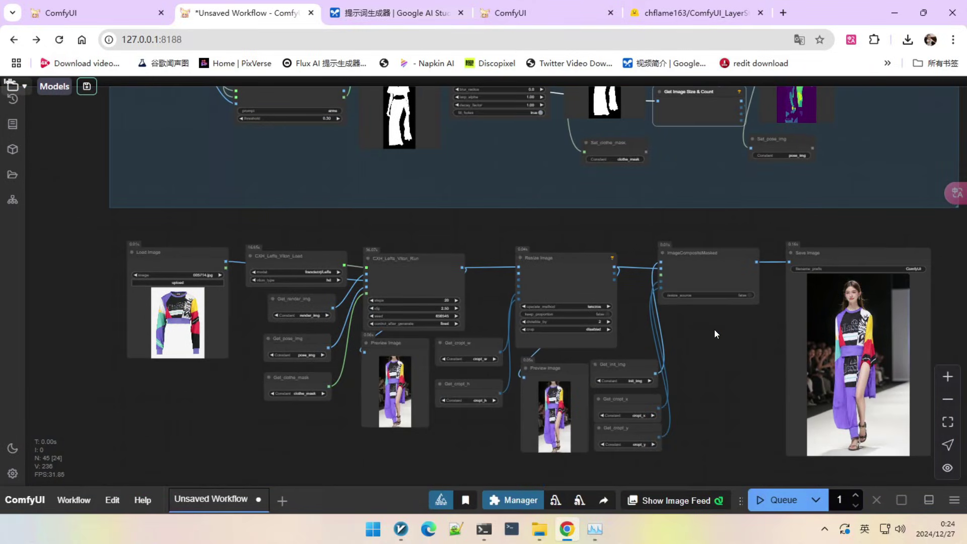
pyautogui.click(585, 306)
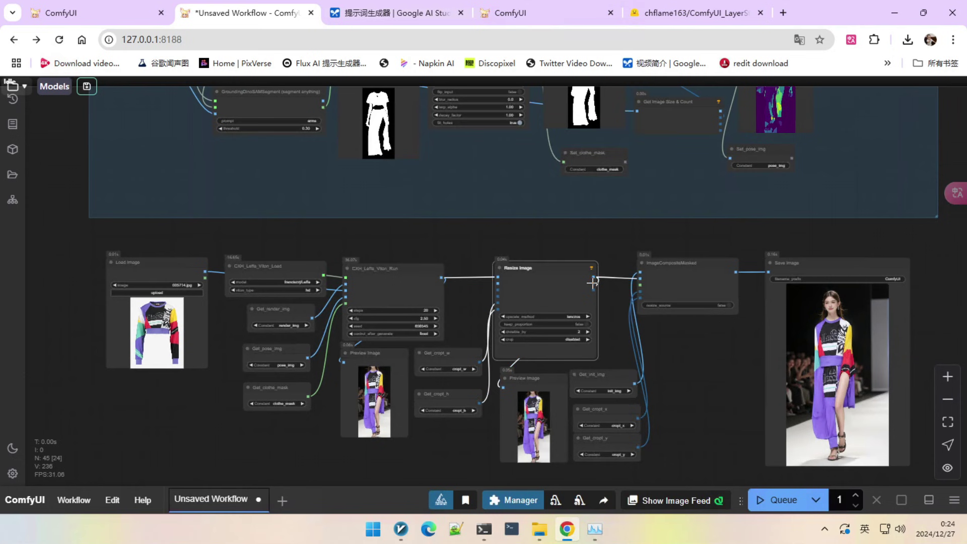
# Set the threshold of the upper tshirt GroundingDinoSAMSegment node (#11) to 0.45 and queue the workflow
pyautogui.scroll(5, 425, 244)
pyautogui.scroll(3, 451, 164)
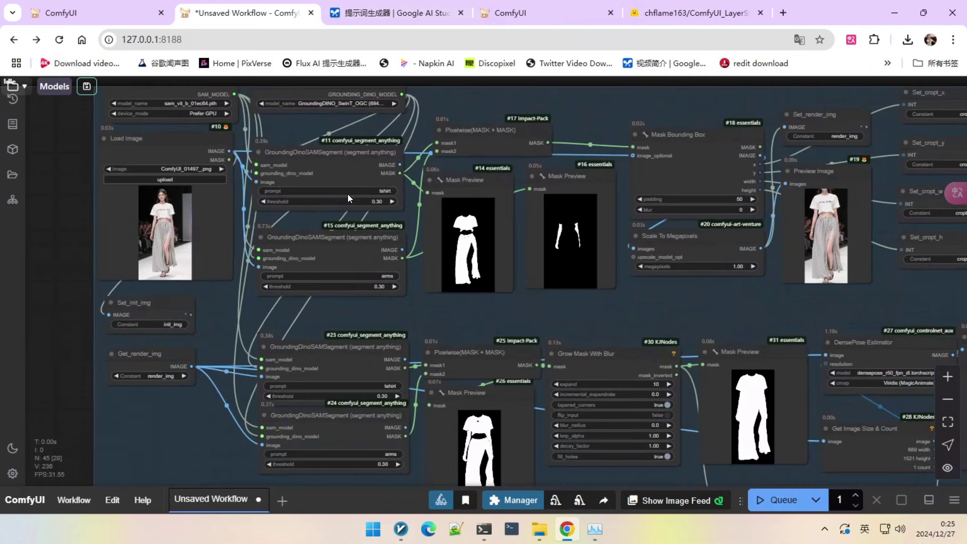
pyautogui.scroll(4, 348, 197)
pyautogui.click(395, 206)
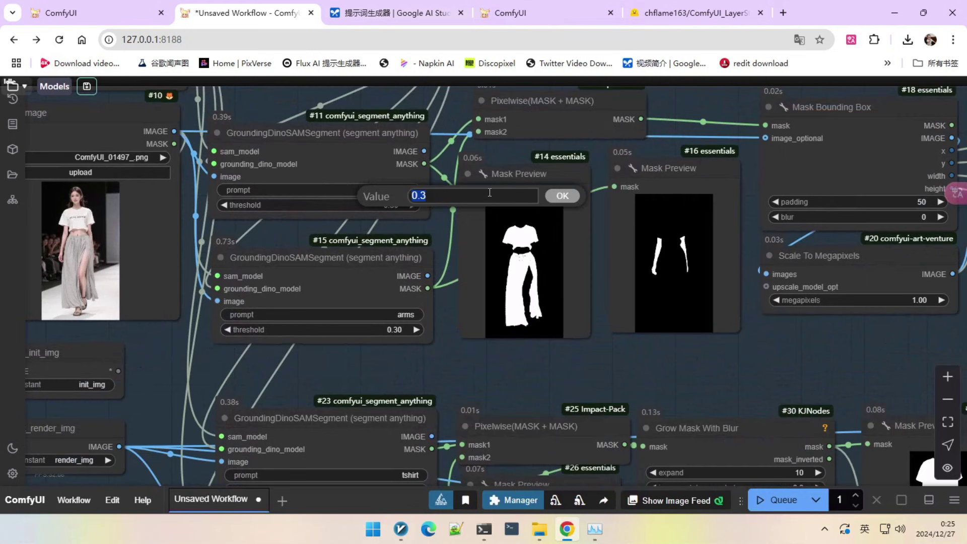
pyautogui.write('0')
pyautogui.press('Return')
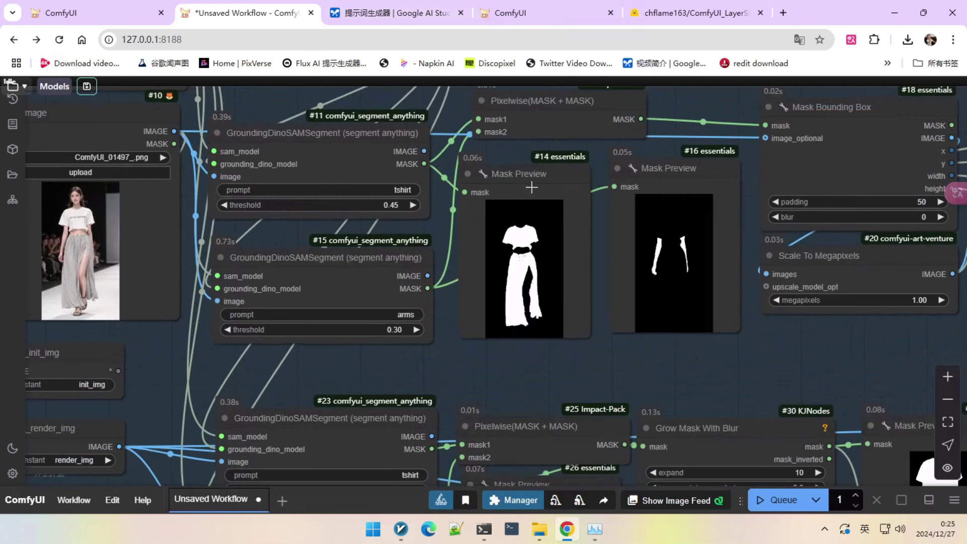
pyautogui.scroll(2, 431, 222)
pyautogui.scroll(-4, 719, 260)
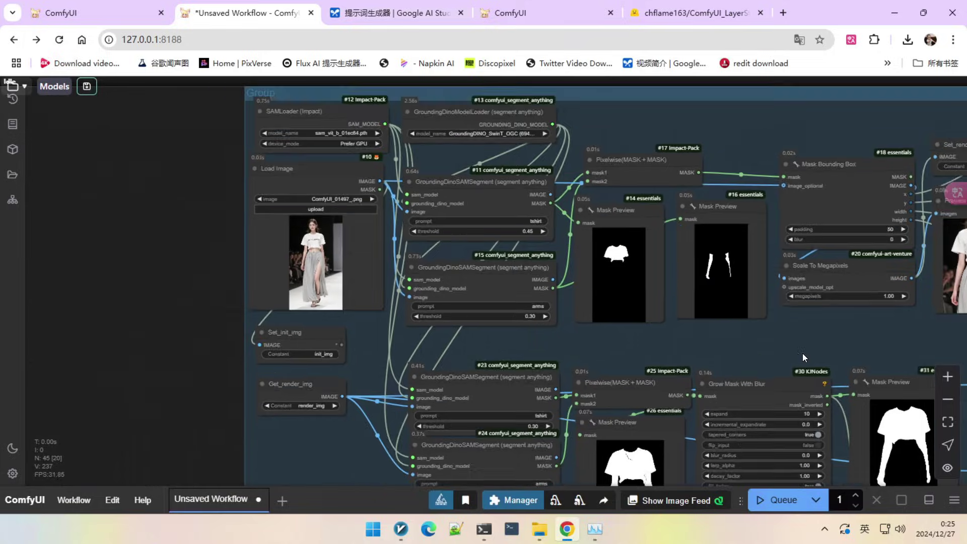
# Inspect the updated clothing mask, the DensePose map and the cropped model preview
pyautogui.moveTo(802, 353); pyautogui.dragTo(408, 195)
pyautogui.scroll(4, 722, 287)
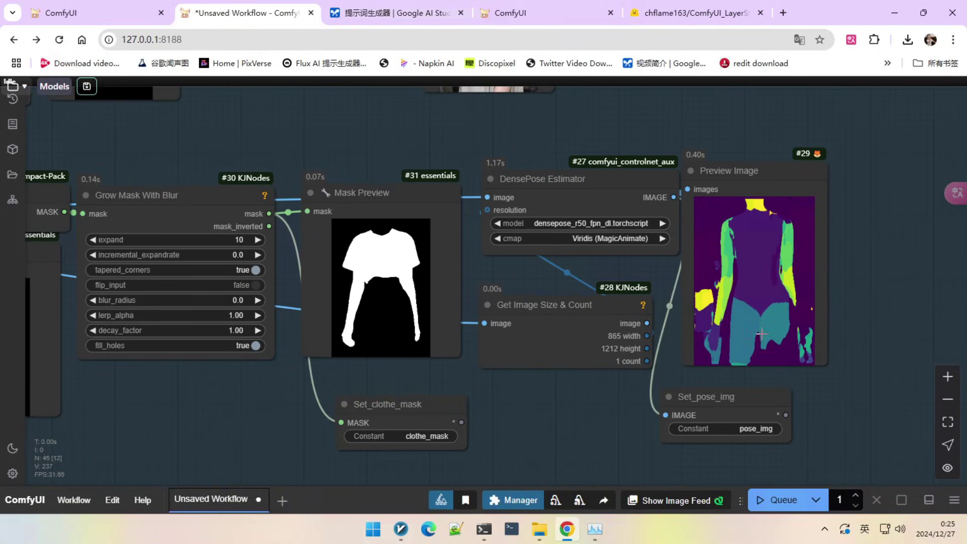
pyautogui.scroll(-5, 722, 309)
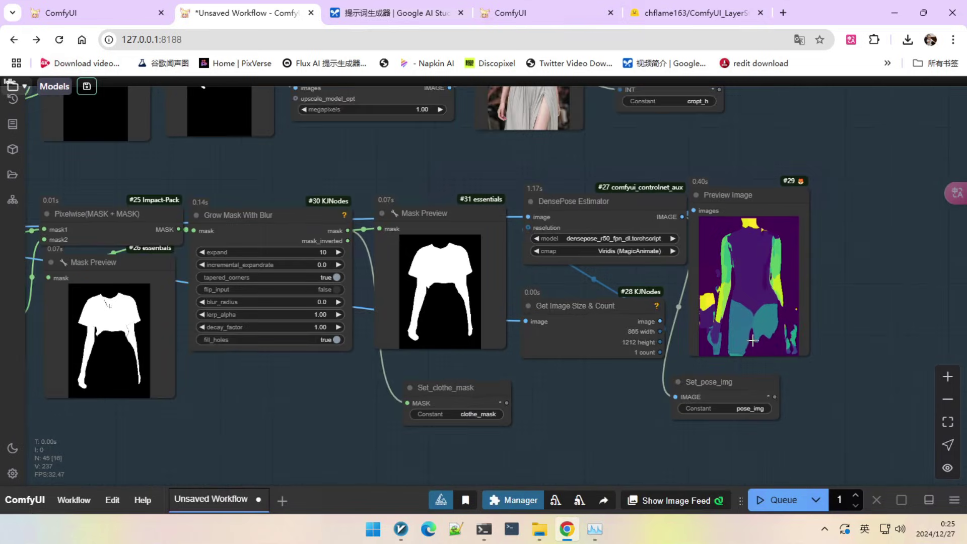
pyautogui.moveTo(821, 257); pyautogui.dragTo(663, 296)
pyautogui.scroll(6, 533, 265)
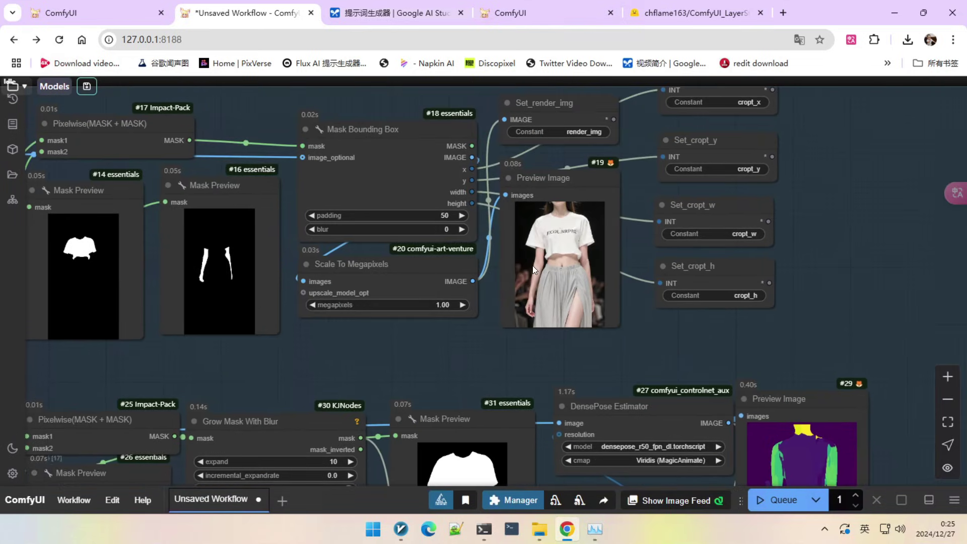
pyautogui.scroll(-6, 509, 296)
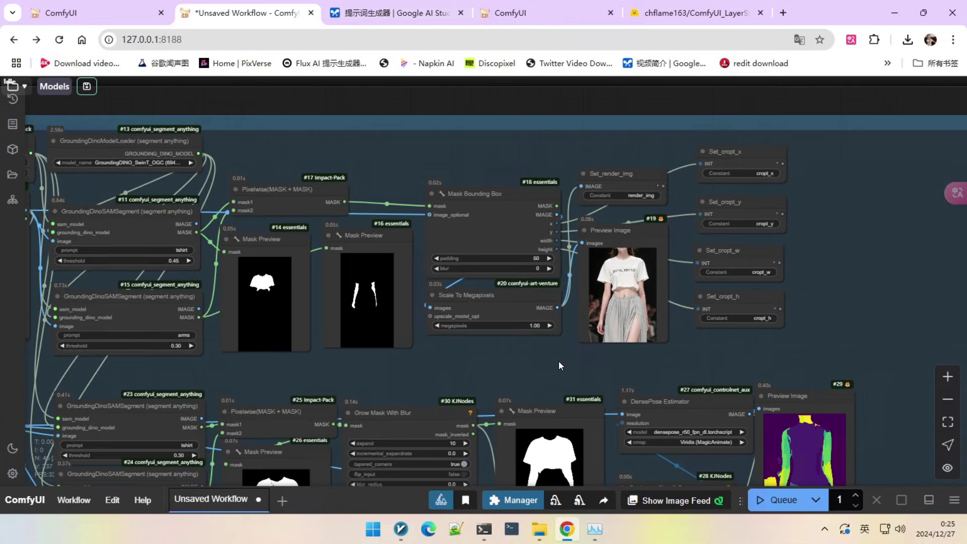
# Compare the background of the original model photo with the cropped preview and the DensePose map
pyautogui.moveTo(525, 367); pyautogui.dragTo(575, 321)
pyautogui.moveTo(239, 321); pyautogui.dragTo(544, 329)
pyautogui.scroll(3, 292, 268)
pyautogui.scroll(6, 292, 268)
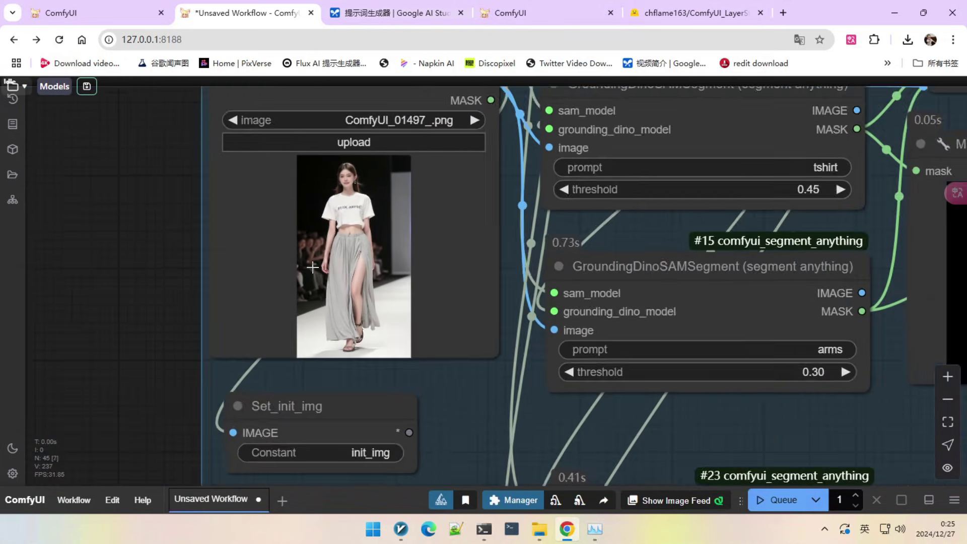
pyautogui.scroll(-5, 328, 242)
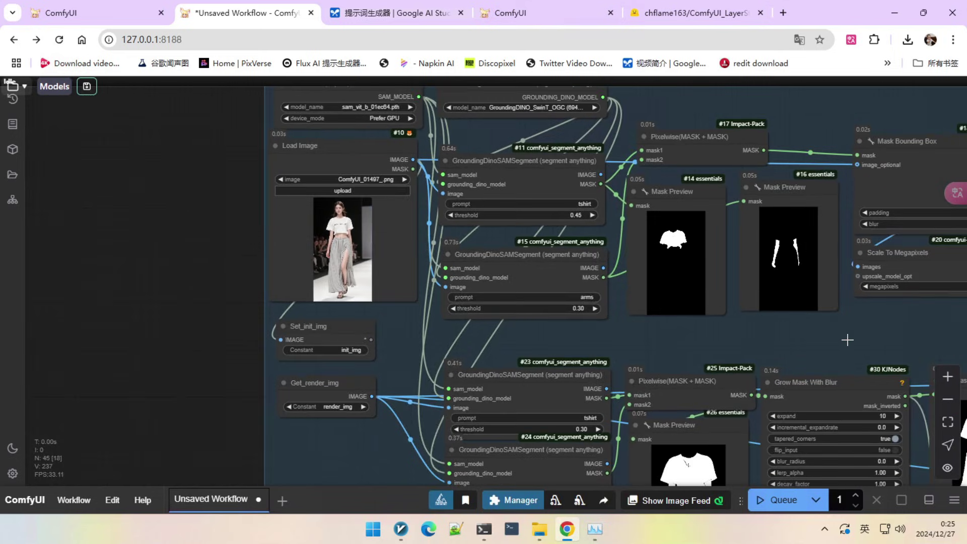
pyautogui.hscroll(10, 400, 307)
pyautogui.scroll(3, 481, 248)
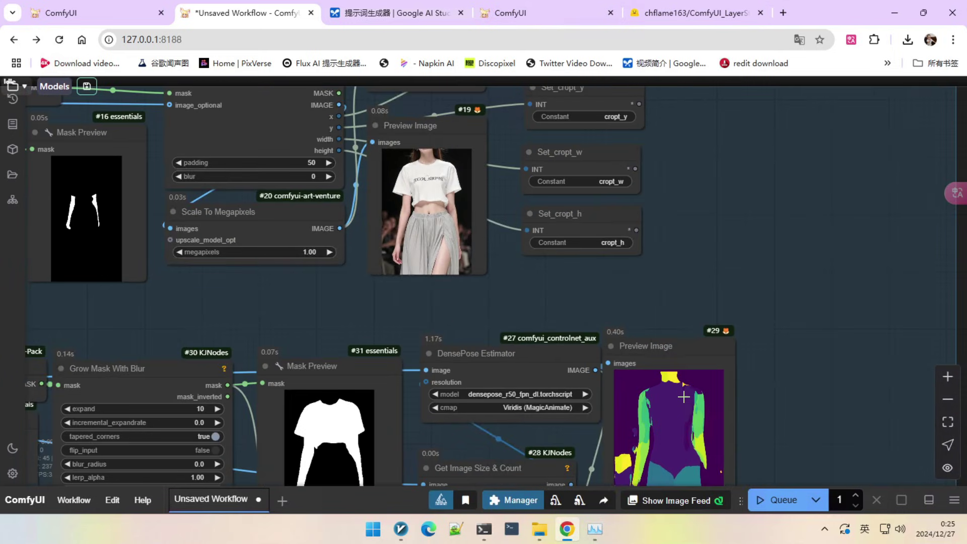
pyautogui.scroll(-3, 683, 396)
pyautogui.hscroll(-10, 708, 340)
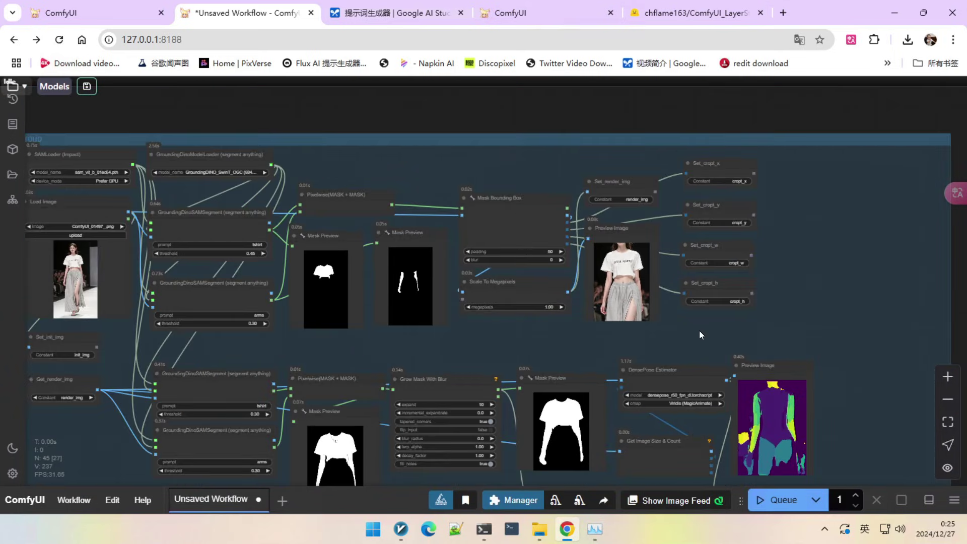
# Add an Image Remove Bg node fed by the Scale To Megapixels image, attach a Preview Image to its output and queue the workflow
pyautogui.scroll(2, 680, 333)
pyautogui.hscroll(5, 669, 302)
pyautogui.scroll(3, 685, 247)
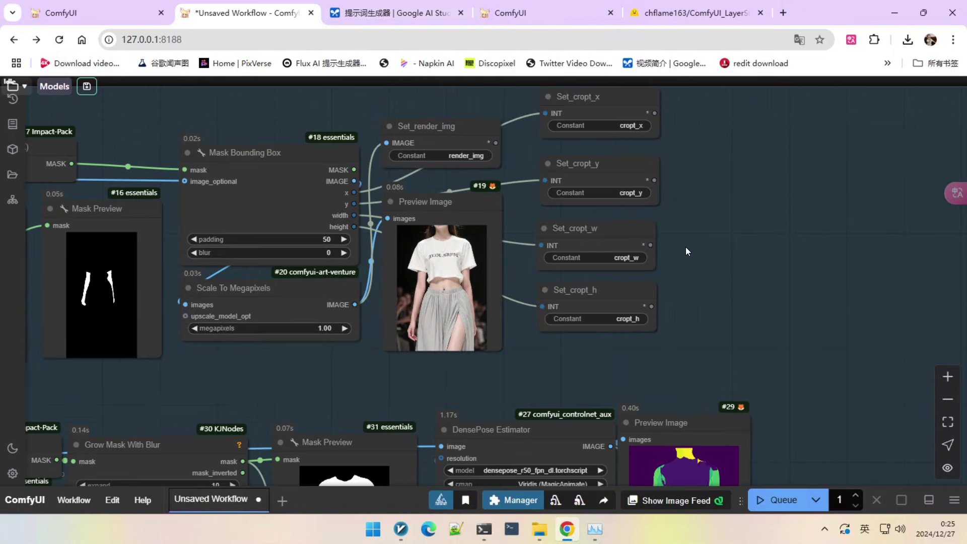
pyautogui.doubleClick(731, 208)
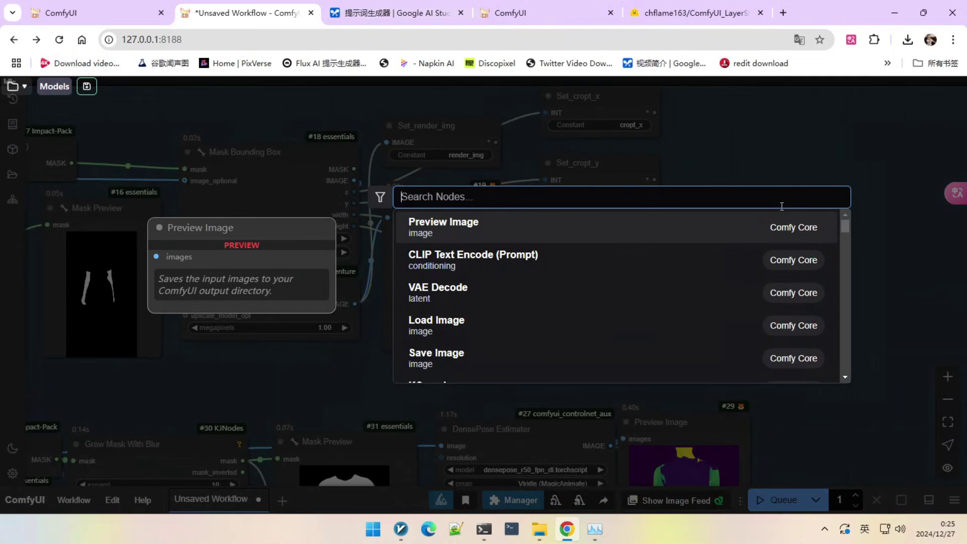
pyautogui.write('remove bg')
pyautogui.press('Return')
pyautogui.moveTo(362, 304); pyautogui.dragTo(708, 228)
pyautogui.moveTo(801, 243); pyautogui.dragTo(808, 185)
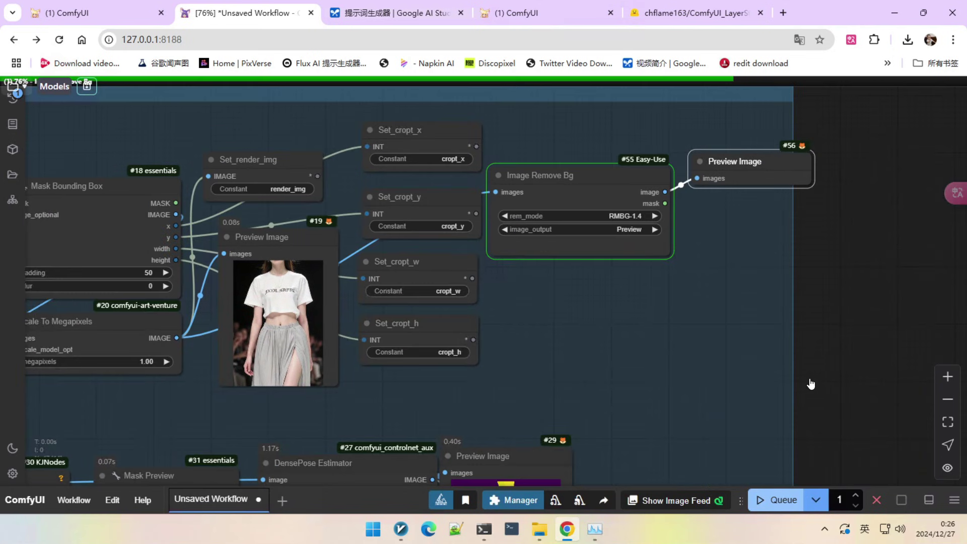
# Duplicate the Set_cropt_y node, connect the Image Remove Bg image output to the copy and set its constant to rmbg_img
pyautogui.scroll(-3, 769, 276)
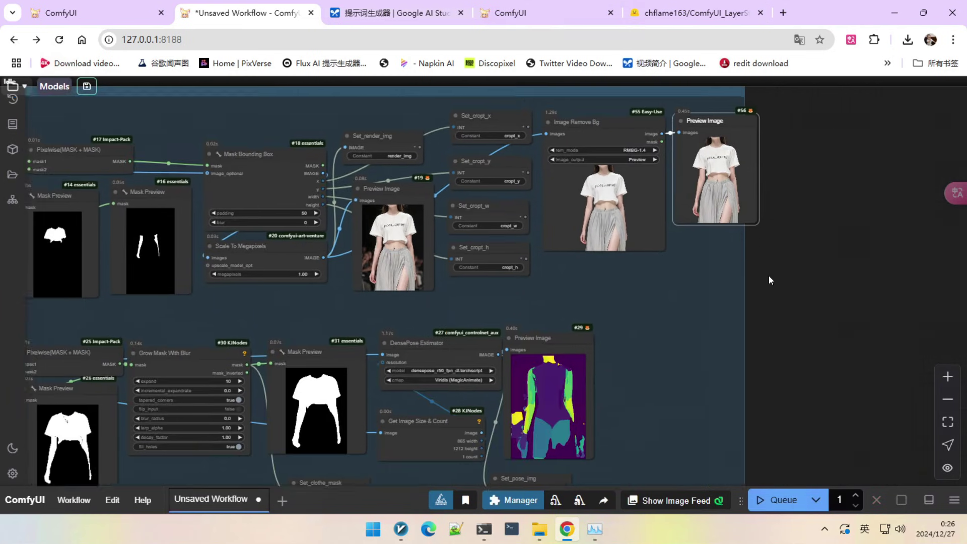
pyautogui.moveTo(760, 250); pyautogui.dragTo(691, 291)
pyautogui.scroll(3, 600, 180)
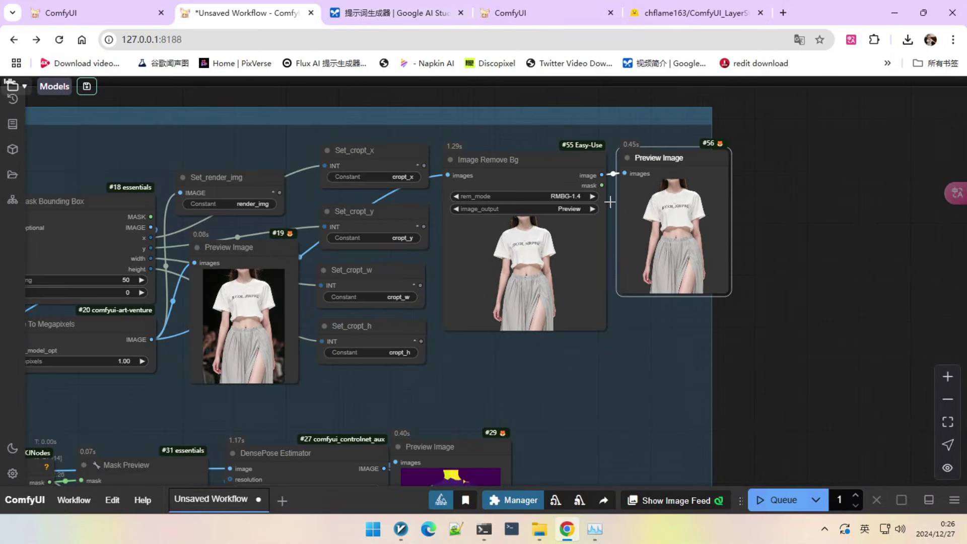
pyautogui.scroll(1, 606, 184)
pyautogui.moveTo(347, 232); pyautogui.dragTo(546, 400)
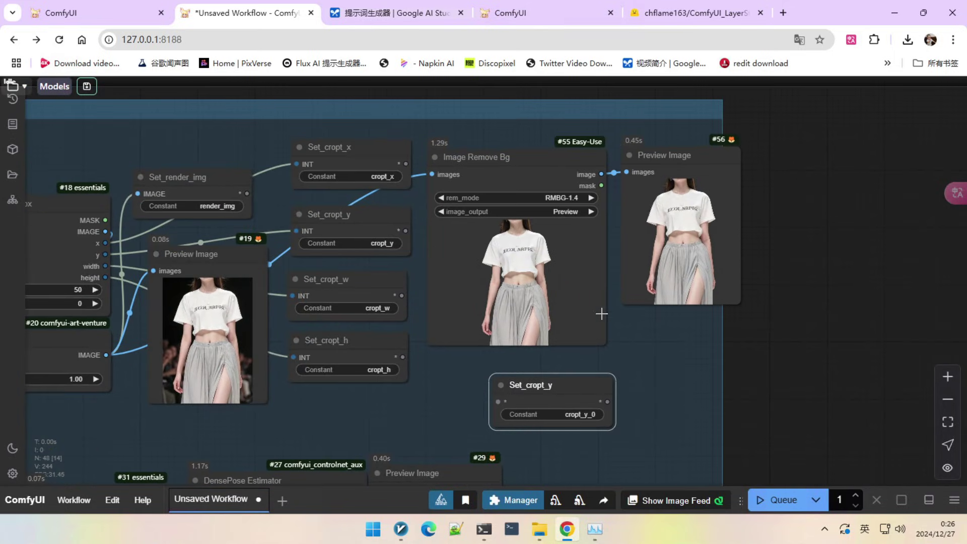
pyautogui.moveTo(606, 174); pyautogui.dragTo(574, 405)
pyautogui.scroll(3, 589, 413)
pyautogui.doubleClick(584, 411)
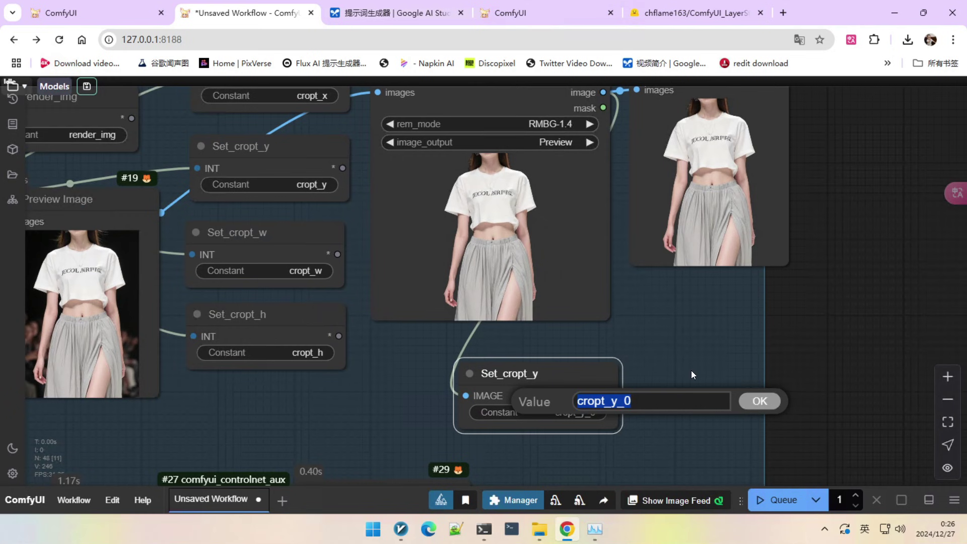
pyautogui.write('rmbg_img')
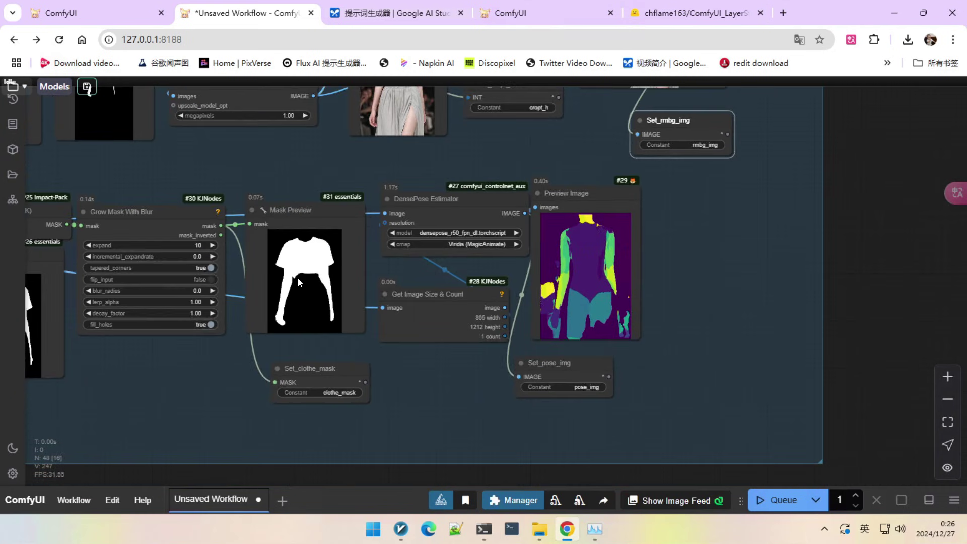
# Add a Get_rmbg_img node above the clothing mask preview and connect it to the DensePose Estimator's image input
pyautogui.scroll(3, 298, 277)
pyautogui.moveTo(471, 325); pyautogui.dragTo(485, 309)
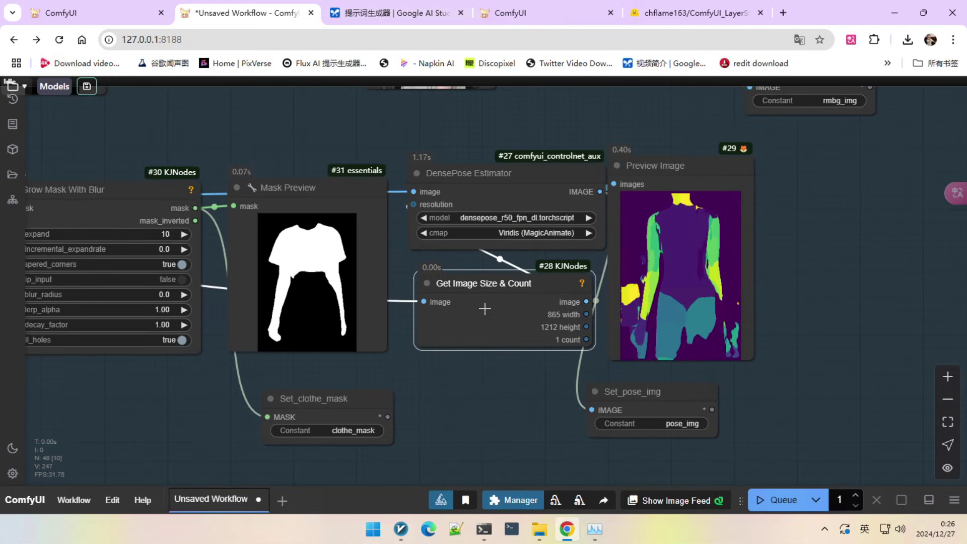
pyautogui.click(524, 211)
pyautogui.moveTo(413, 138); pyautogui.dragTo(498, 189)
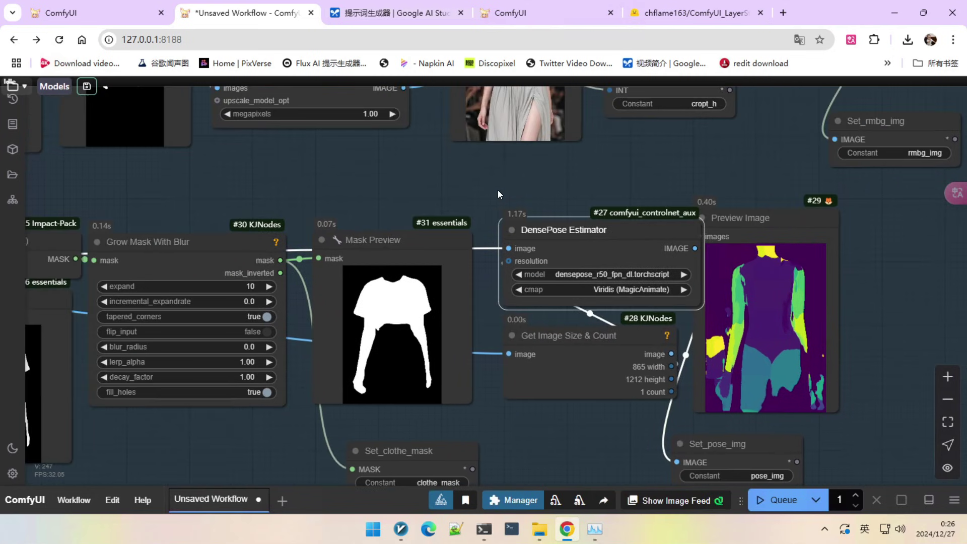
pyautogui.moveTo(394, 452); pyautogui.dragTo(387, 438)
pyautogui.moveTo(332, 451); pyautogui.dragTo(487, 390)
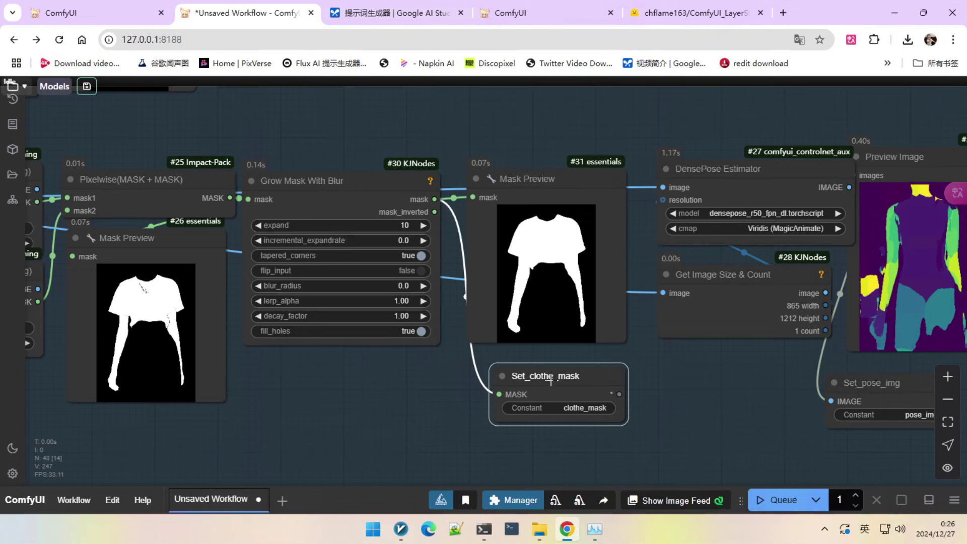
pyautogui.hotkey('ctrl', 'v')
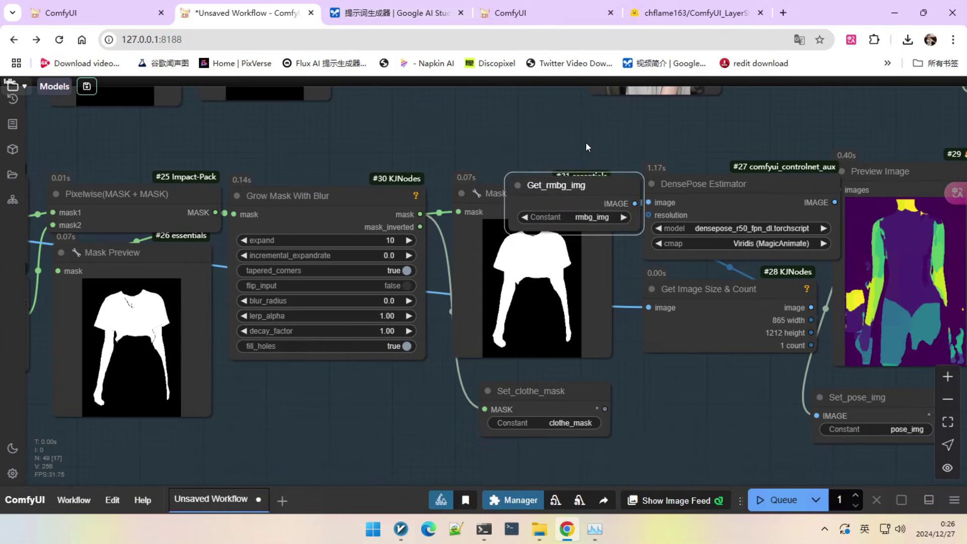
pyautogui.moveTo(598, 183); pyautogui.dragTo(554, 119)
pyautogui.moveTo(773, 143); pyautogui.dragTo(518, 151)
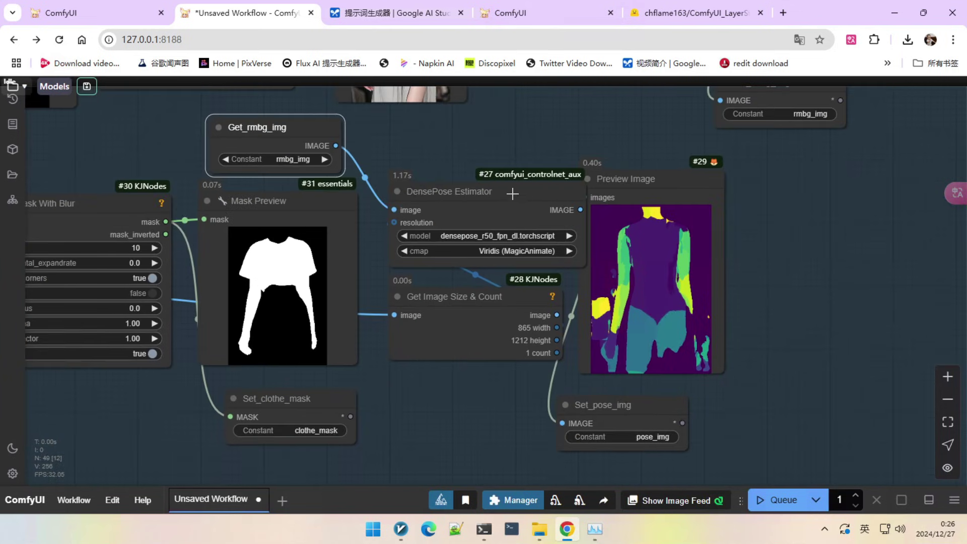
# Regenerate the DensePose preview from the background-removed image and inspect the new pose map
pyautogui.scroll(-3, 476, 214)
pyautogui.moveTo(510, 208); pyautogui.dragTo(501, 207)
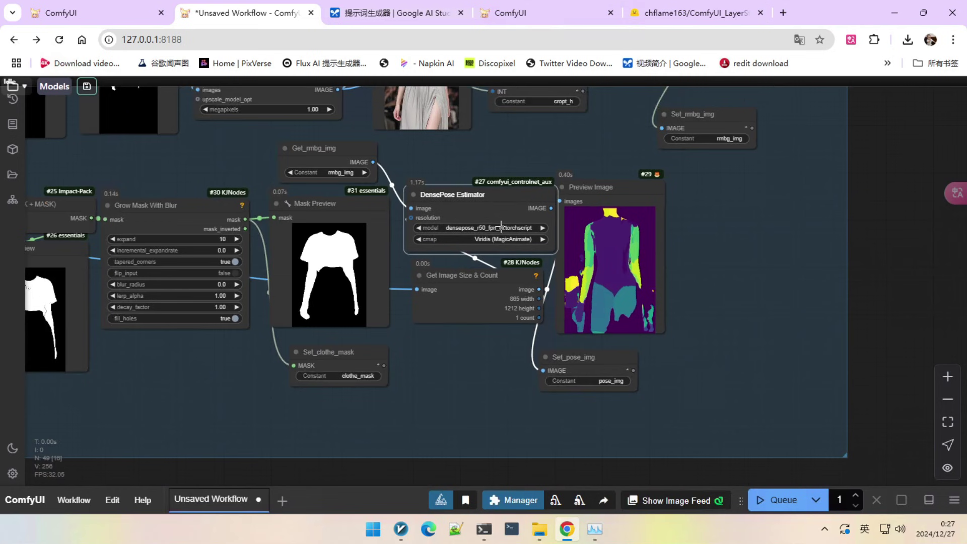
pyautogui.scroll(-3, 683, 268)
pyautogui.moveTo(841, 336); pyautogui.dragTo(760, 330)
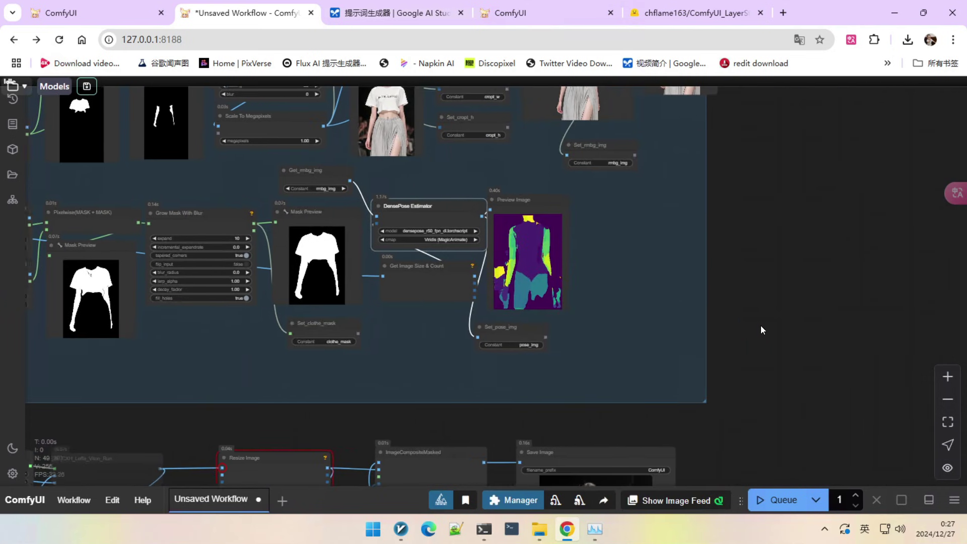
pyautogui.moveTo(516, 216); pyautogui.dragTo(534, 217)
pyautogui.scroll(-3, 671, 257)
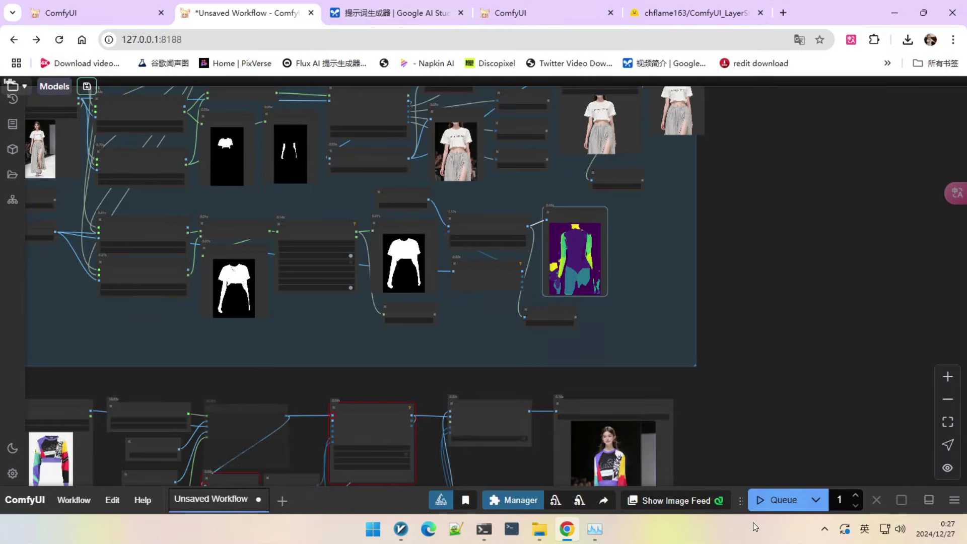
pyautogui.scroll(8, 574, 241)
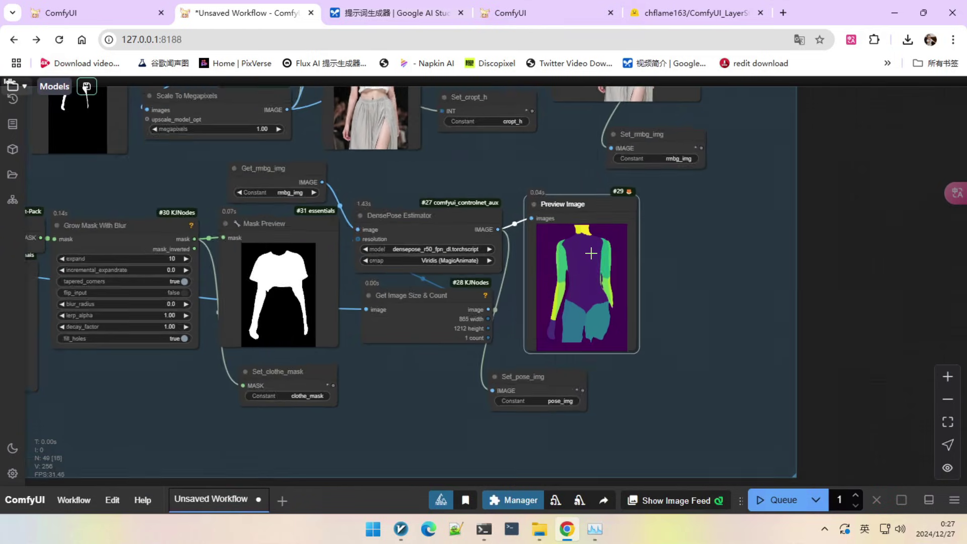
pyautogui.scroll(3, 599, 281)
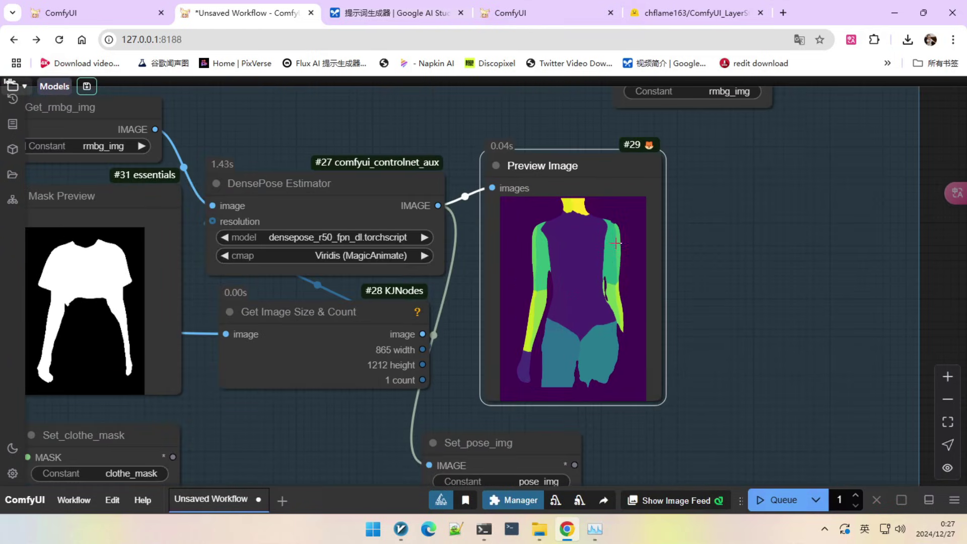
# Queue the full workflow with the multicolour sweater and inspect the saved try-on image
pyautogui.scroll(-12, 604, 434)
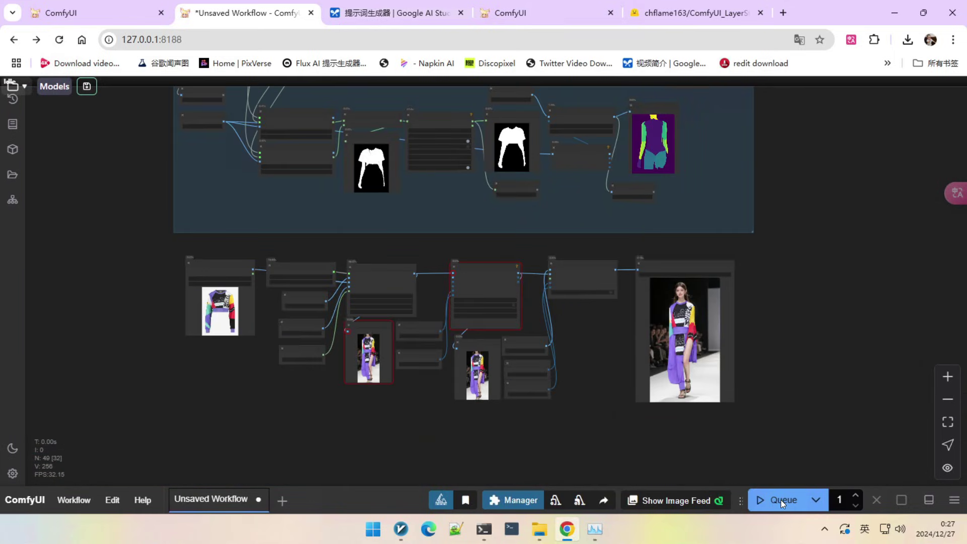
pyautogui.click(781, 499)
pyautogui.scroll(2, 621, 347)
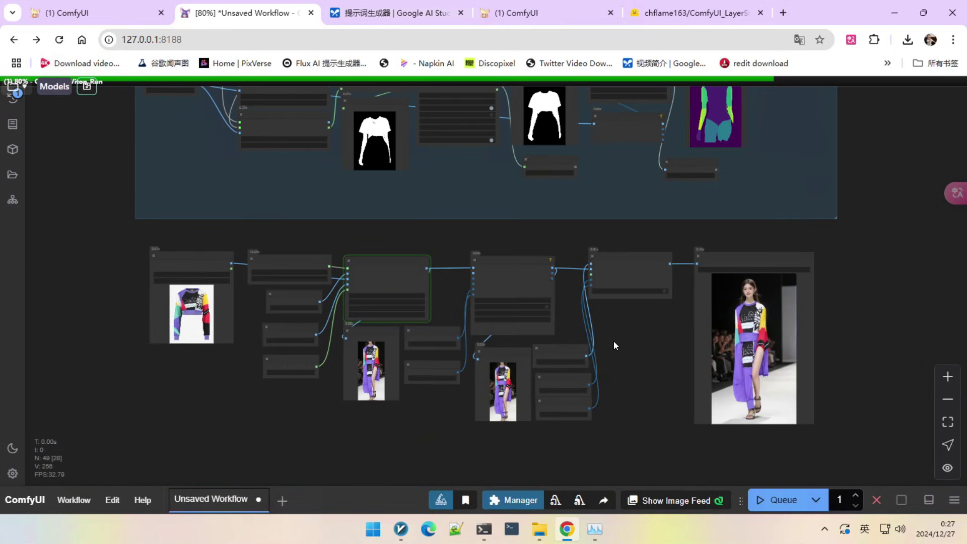
pyautogui.scroll(3, 614, 342)
pyautogui.moveTo(614, 342); pyautogui.dragTo(413, 334)
pyautogui.scroll(10, 554, 319)
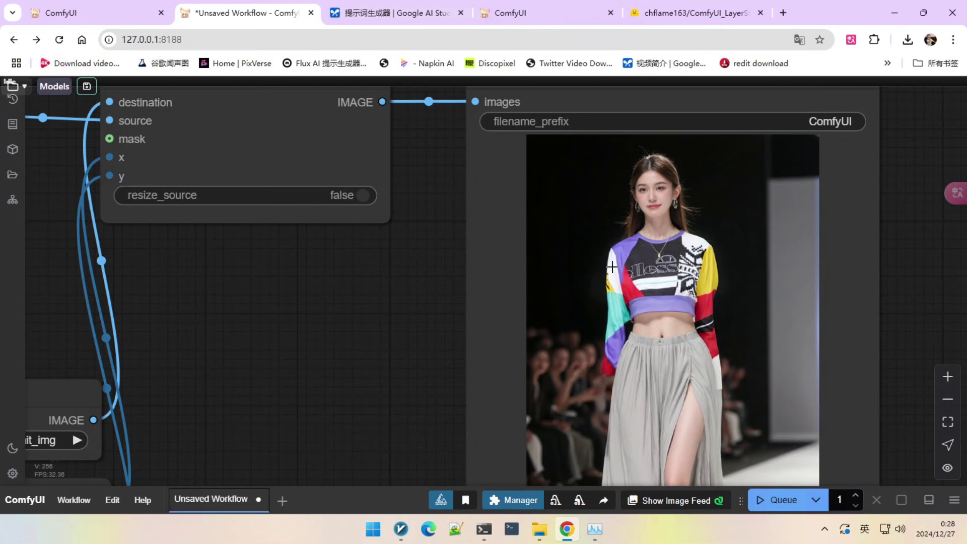
pyautogui.scroll(-5, 620, 270)
pyautogui.scroll(7, 623, 301)
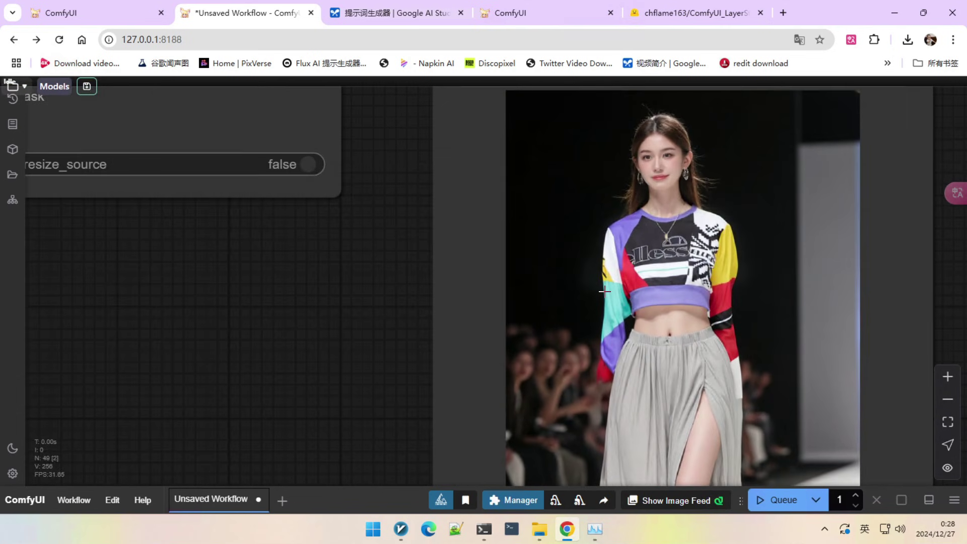
pyautogui.scroll(-6, 604, 291)
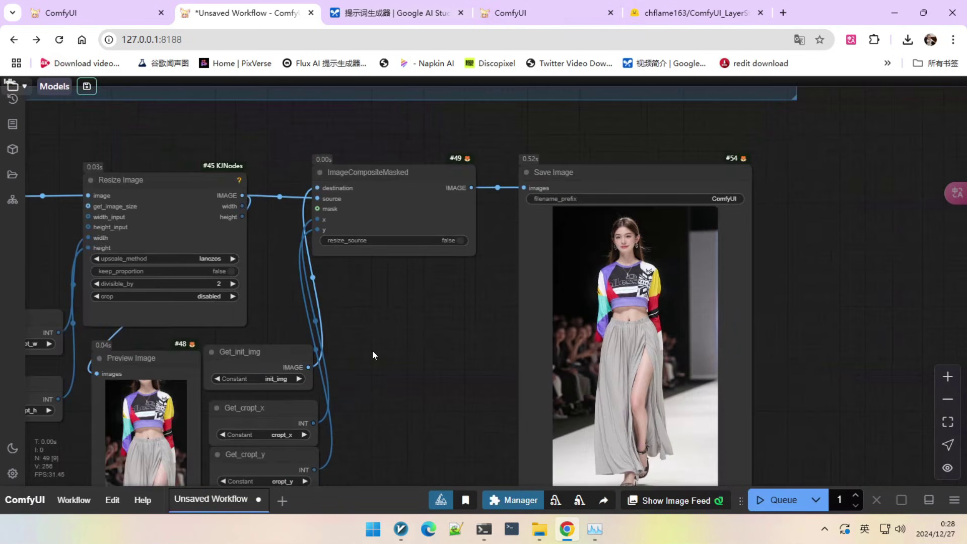
# Review the workflow from the segmentation group through the try-on and composite nodes to the saved image
pyautogui.scroll(-7, 479, 304)
pyautogui.moveTo(477, 300); pyautogui.dragTo(492, 328)
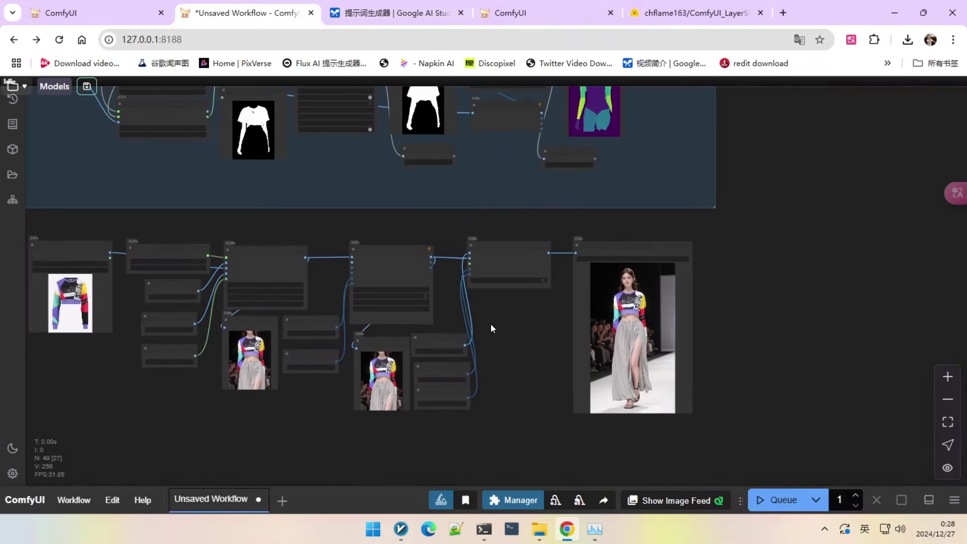
pyautogui.scroll(-8, 682, 304)
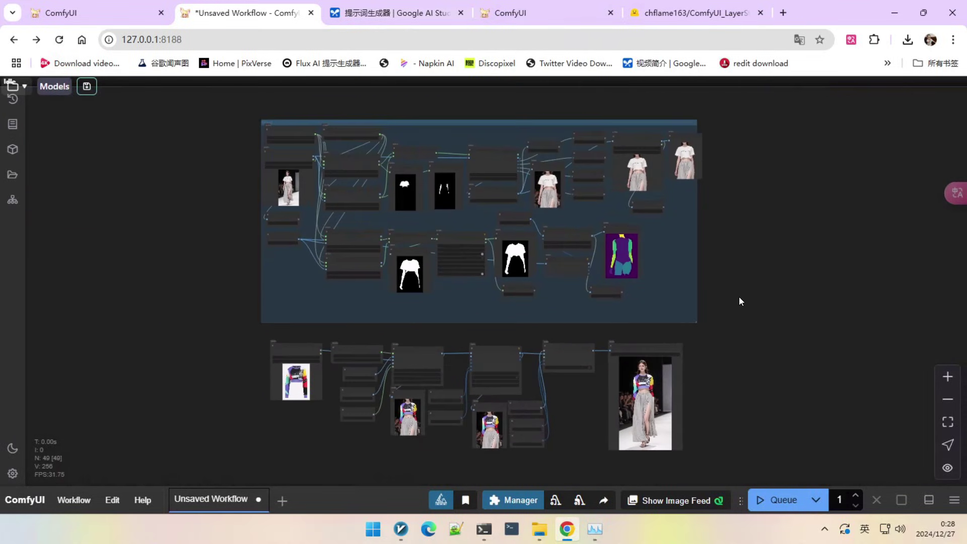
pyautogui.moveTo(739, 301); pyautogui.dragTo(697, 276)
pyautogui.scroll(6, 697, 276)
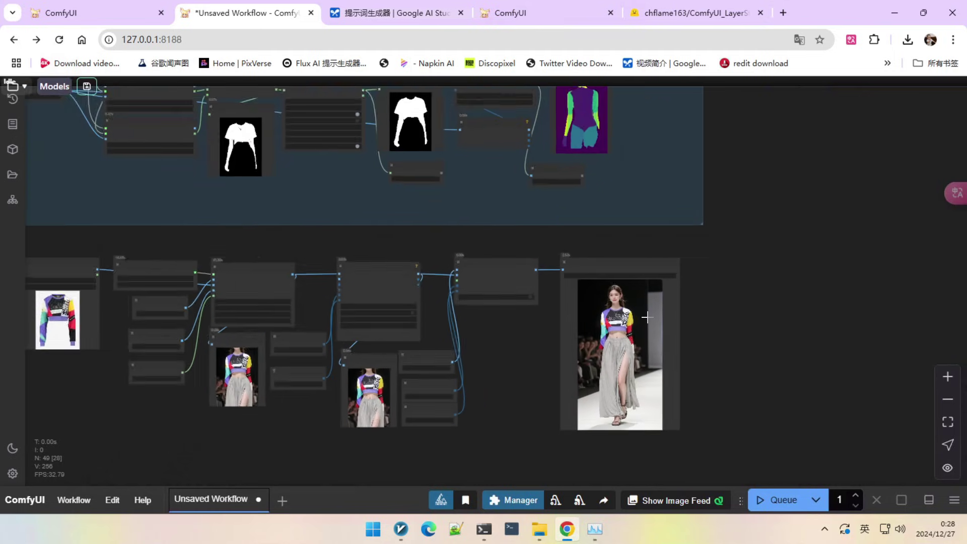
pyautogui.scroll(1, 702, 309)
pyautogui.scroll(-3, 726, 304)
pyautogui.moveTo(726, 304); pyautogui.dragTo(803, 289)
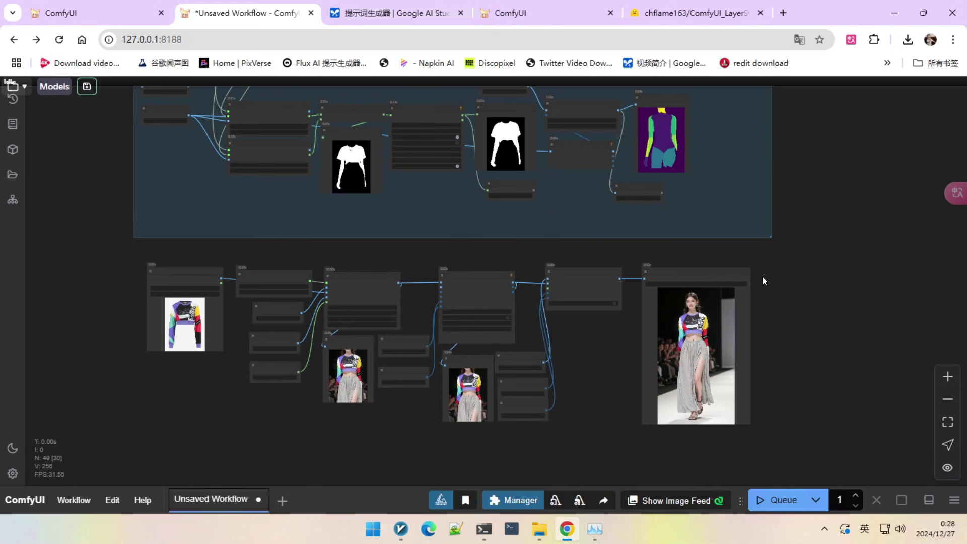
pyautogui.scroll(5, 760, 377)
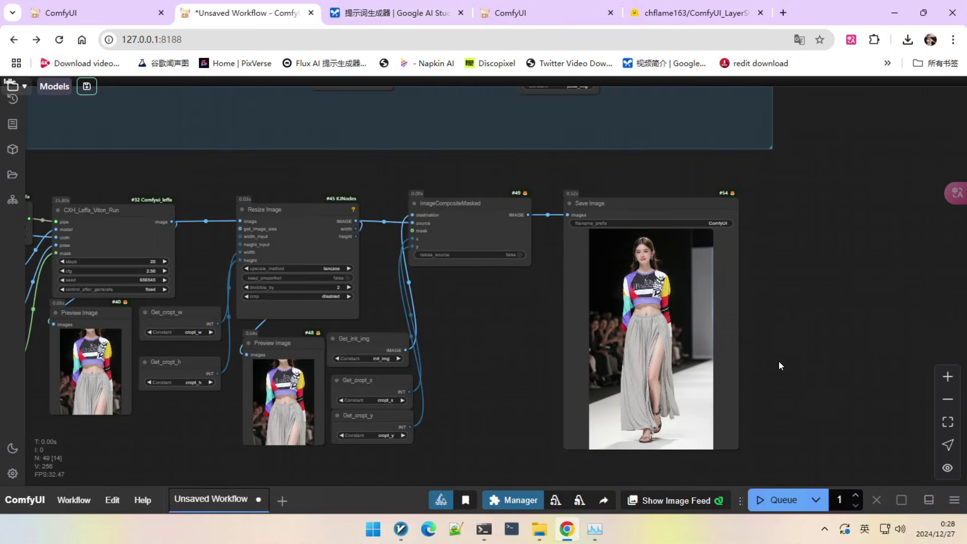
pyautogui.moveTo(781, 362); pyautogui.dragTo(825, 337)
pyautogui.scroll(-8, 824, 334)
pyautogui.moveTo(877, 410); pyautogui.dragTo(789, 323)
pyautogui.scroll(-2, 857, 341)
pyautogui.scroll(1, 790, 312)
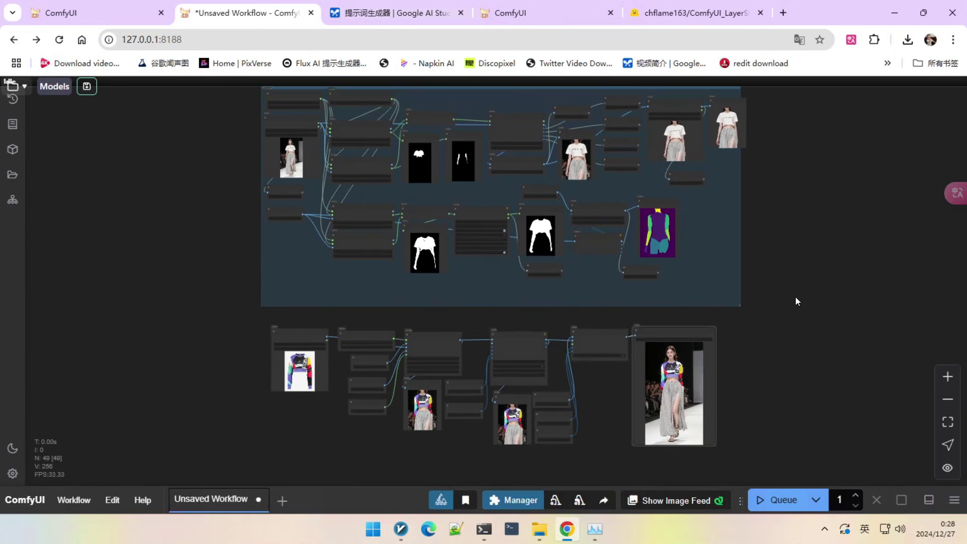
# Examine the sweater's print, sleeves and hem on the model in the saved try-on image
pyautogui.scroll(12, 790, 299)
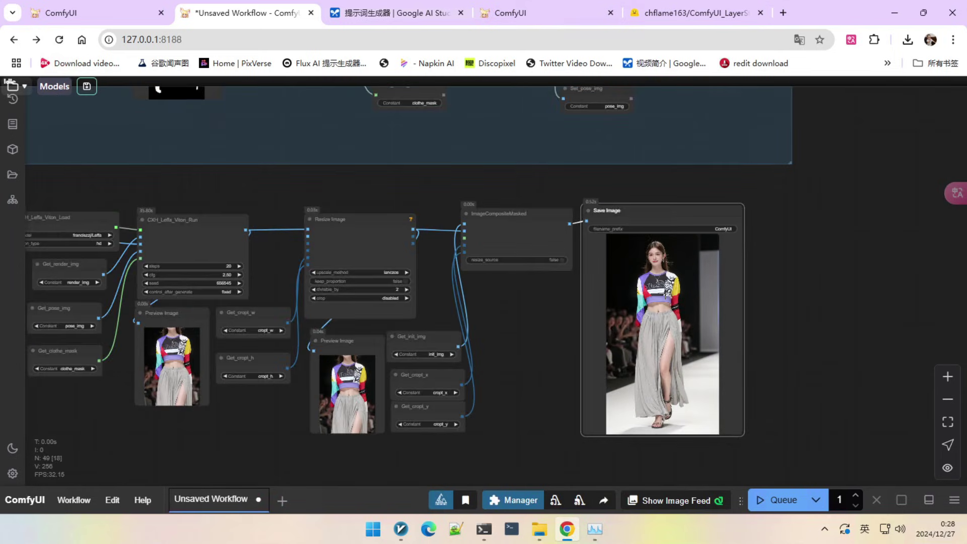
pyautogui.scroll(8, 635, 270)
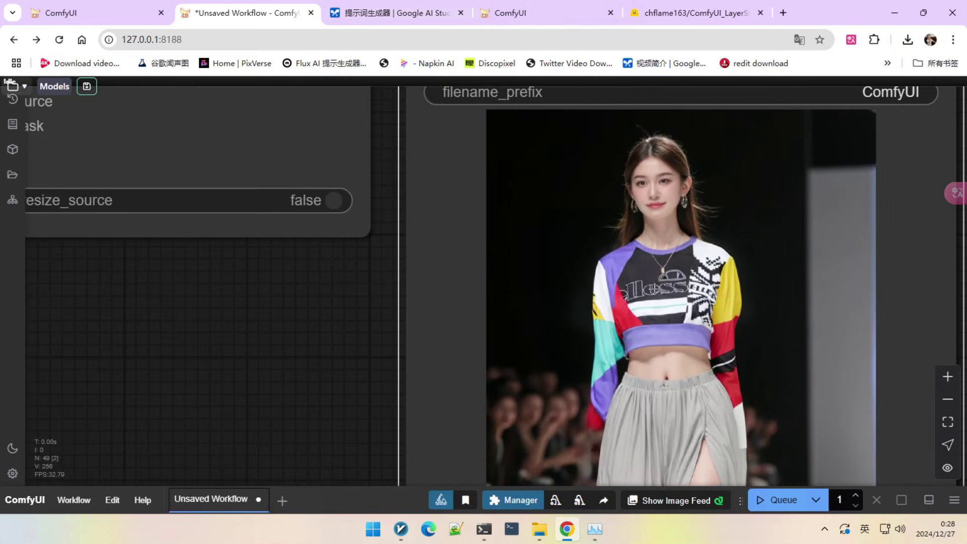
pyautogui.scroll(2, 669, 267)
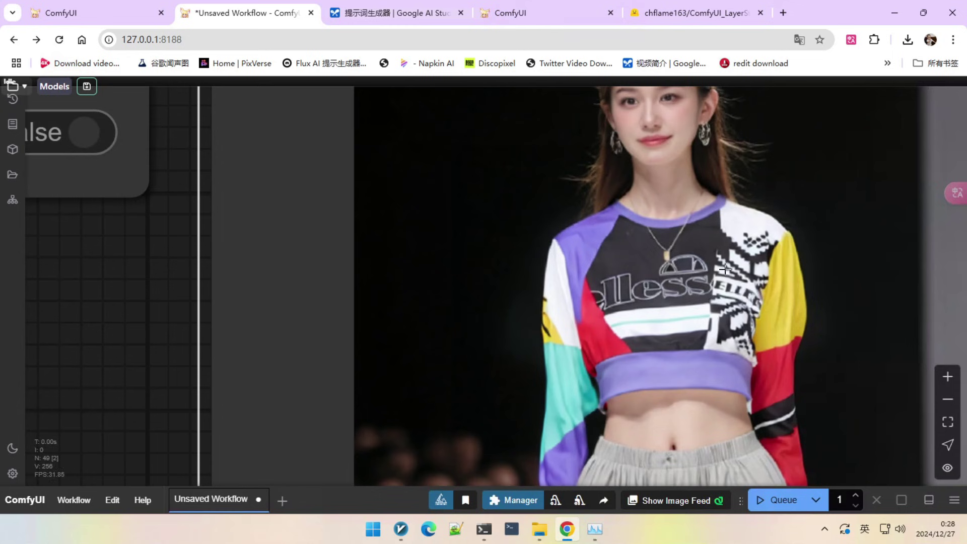
pyautogui.scroll(-9, 741, 275)
pyautogui.scroll(-3, 698, 277)
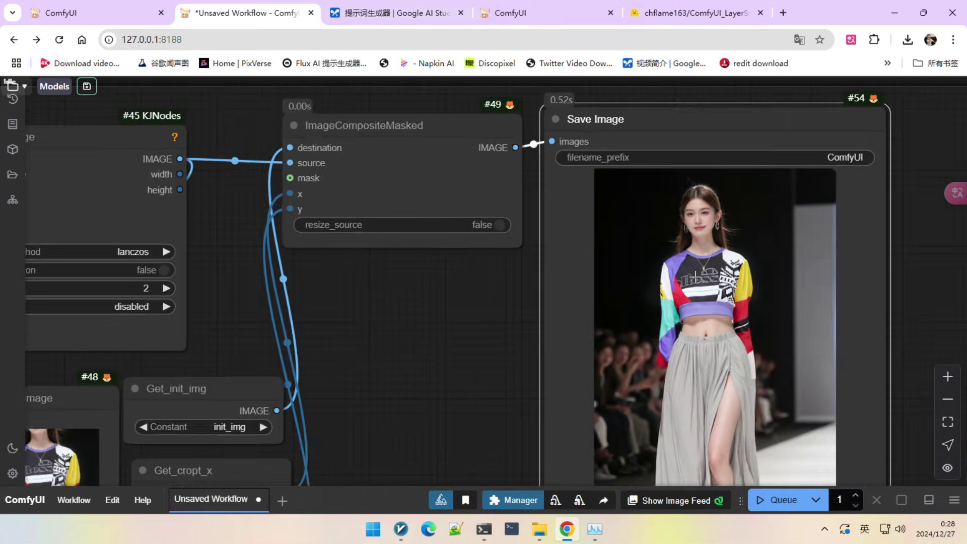
pyautogui.scroll(-9, 791, 264)
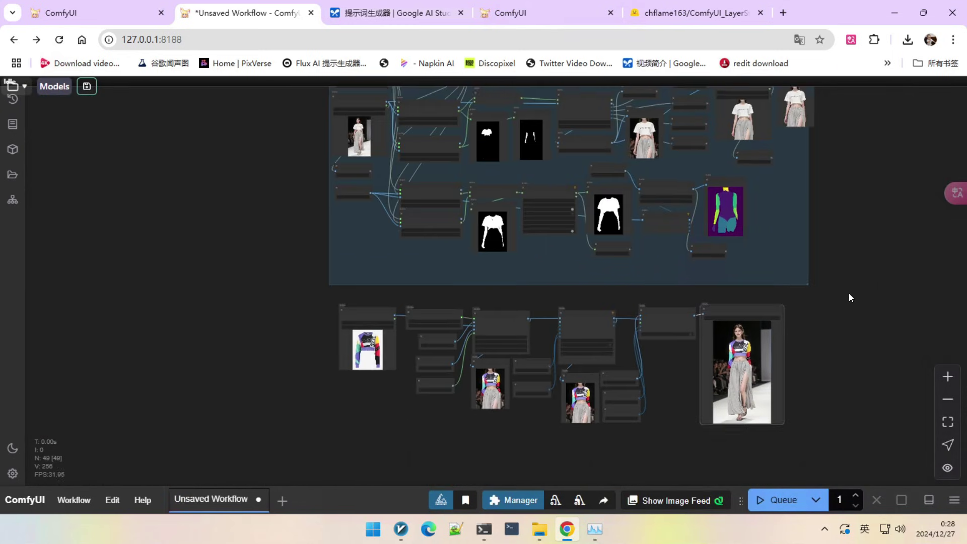
pyautogui.scroll(-2, 813, 325)
pyautogui.hscroll(2, 809, 323)
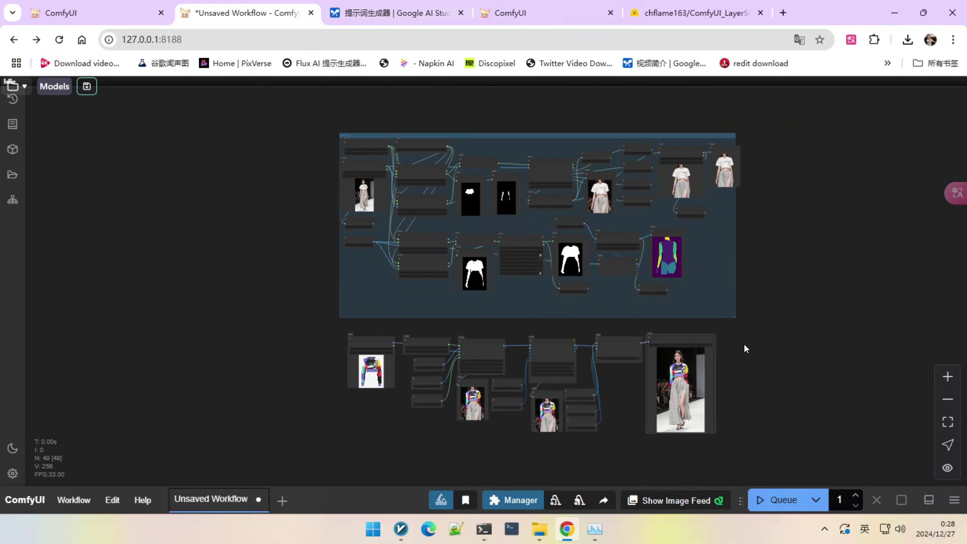
pyautogui.scroll(4, 744, 345)
pyautogui.scroll(8, 714, 330)
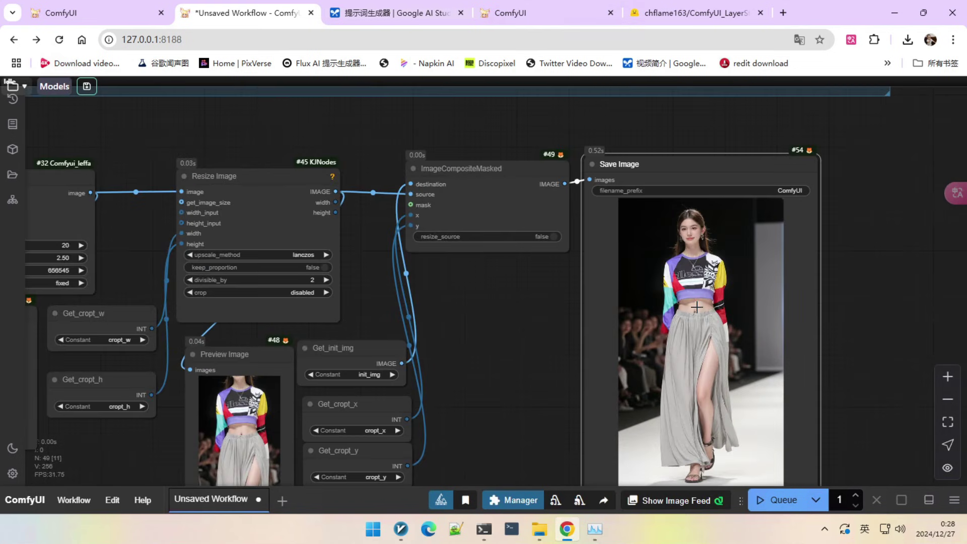
pyautogui.scroll(-8, 700, 274)
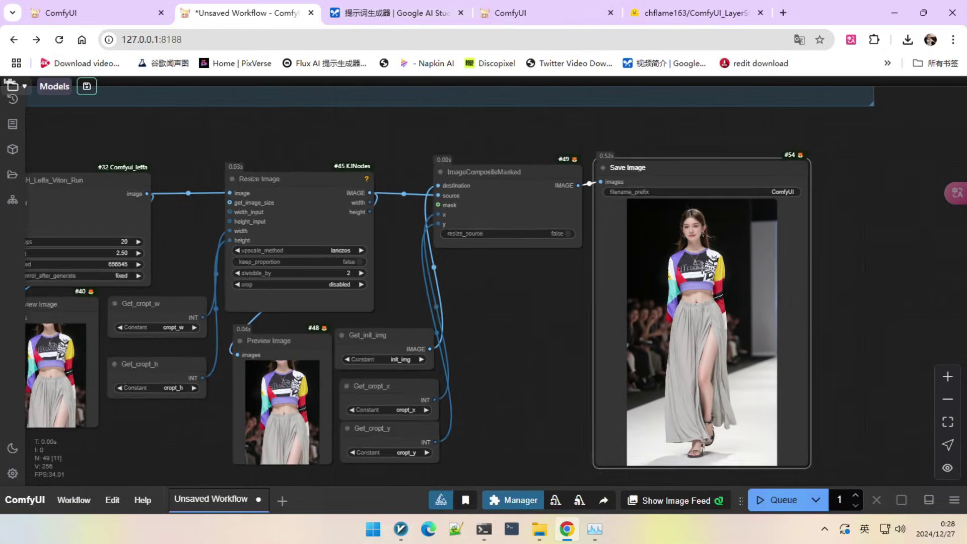
# Load 01449_00.jpg as the garment image, queue the workflow and check the T-shirt in the saved try-on image
pyautogui.hscroll(-4, 306, 406)
pyautogui.scroll(1, 301, 271)
pyautogui.scroll(3, 300, 270)
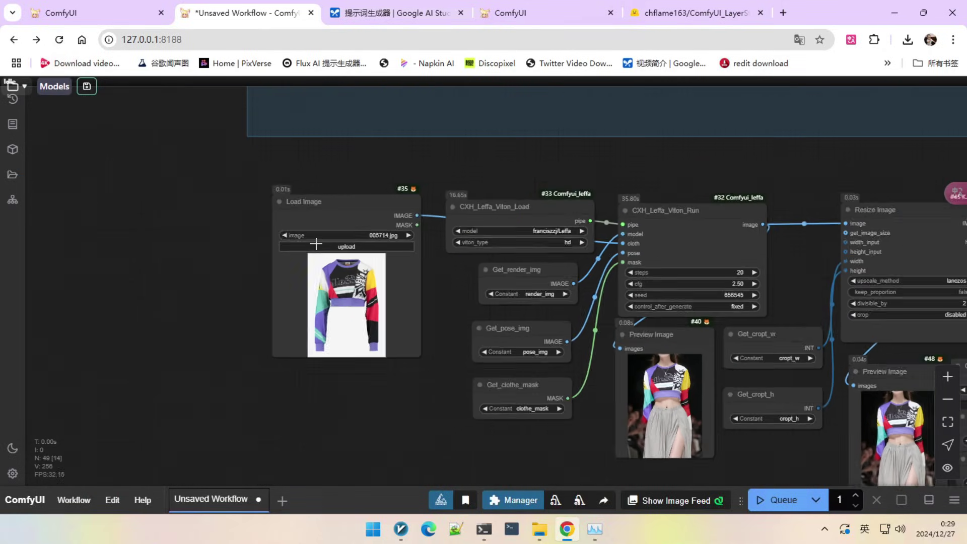
pyautogui.click(342, 248)
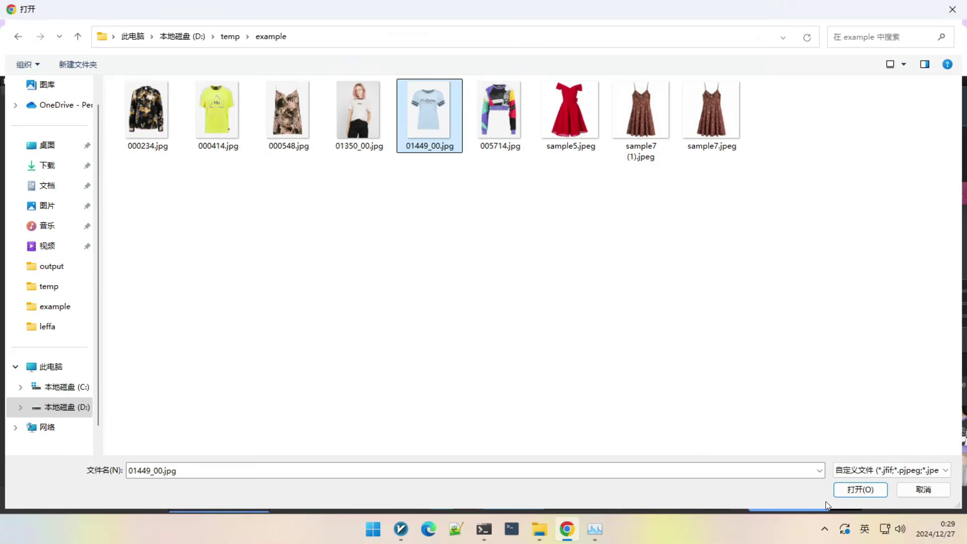
pyautogui.click(835, 489)
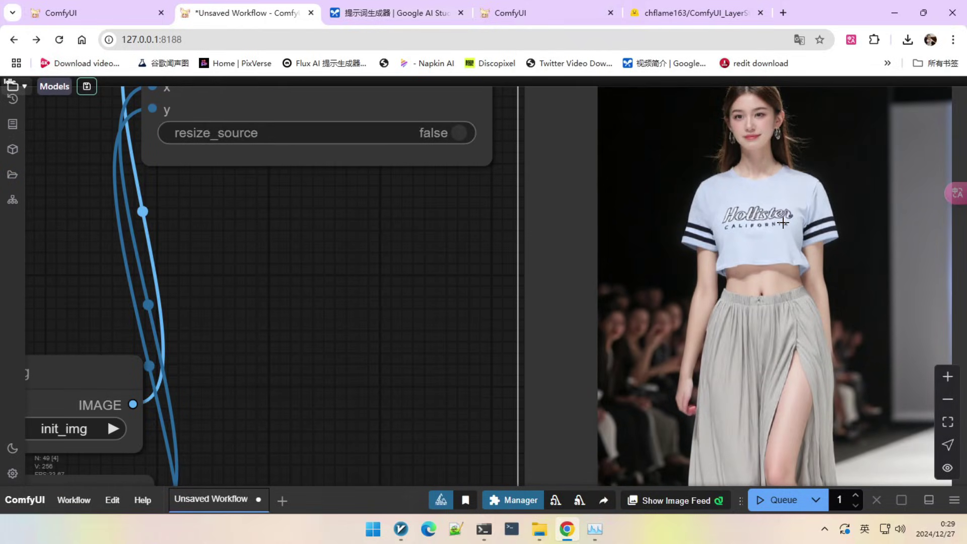
pyautogui.scroll(-10, 754, 225)
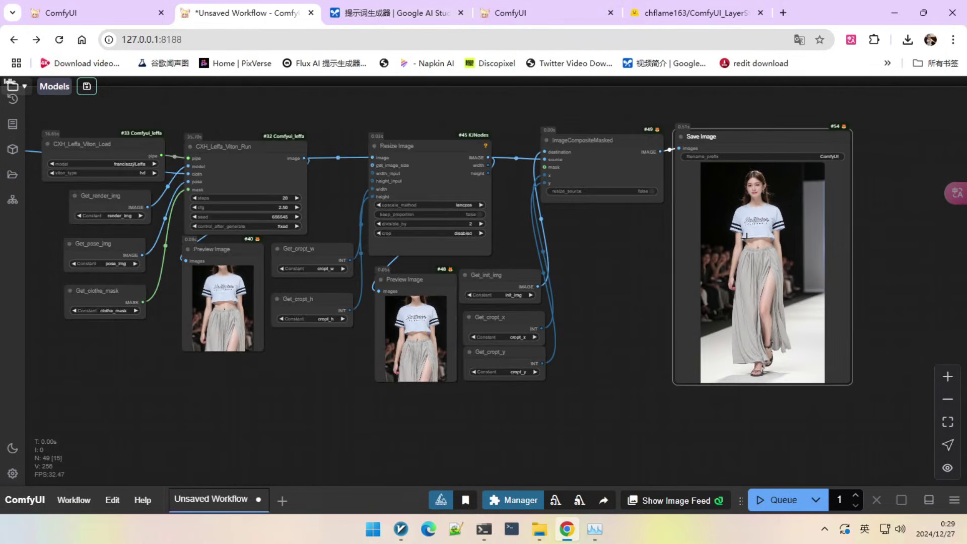
pyautogui.scroll(4, 703, 259)
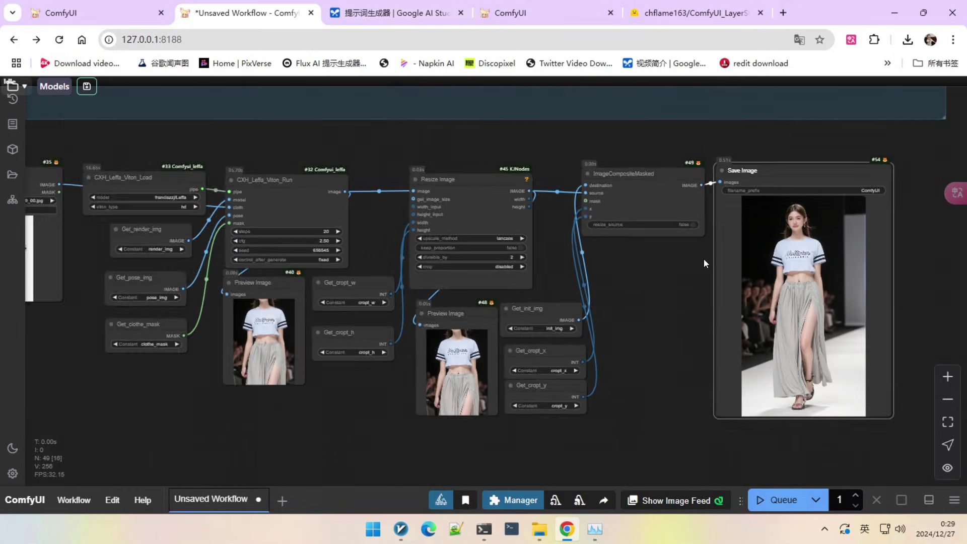
pyautogui.scroll(-4, 611, 306)
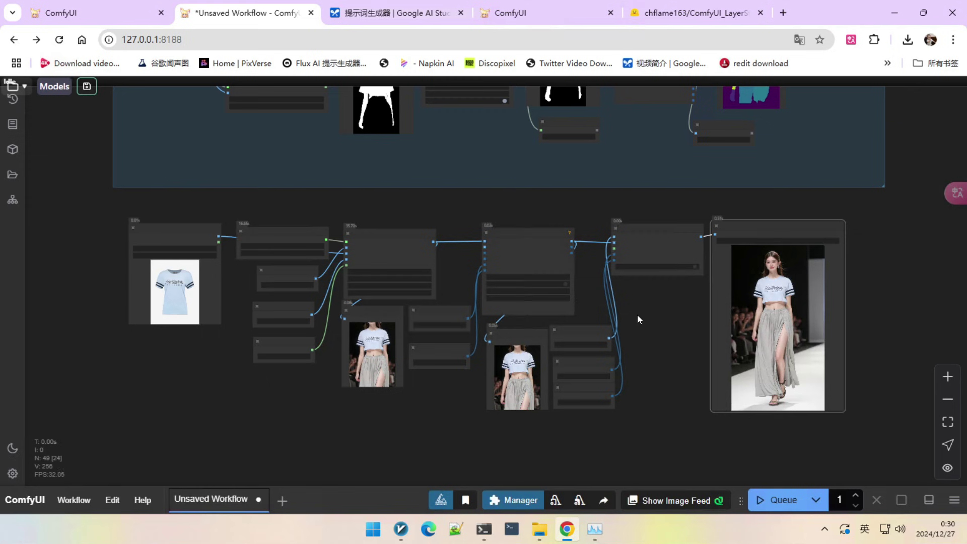
pyautogui.scroll(-4, 637, 315)
pyautogui.scroll(-3, 808, 250)
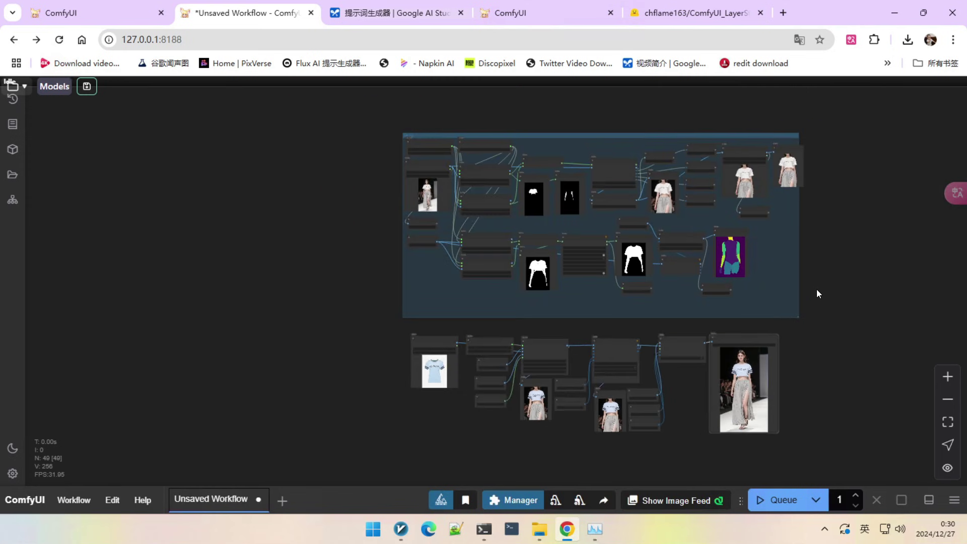